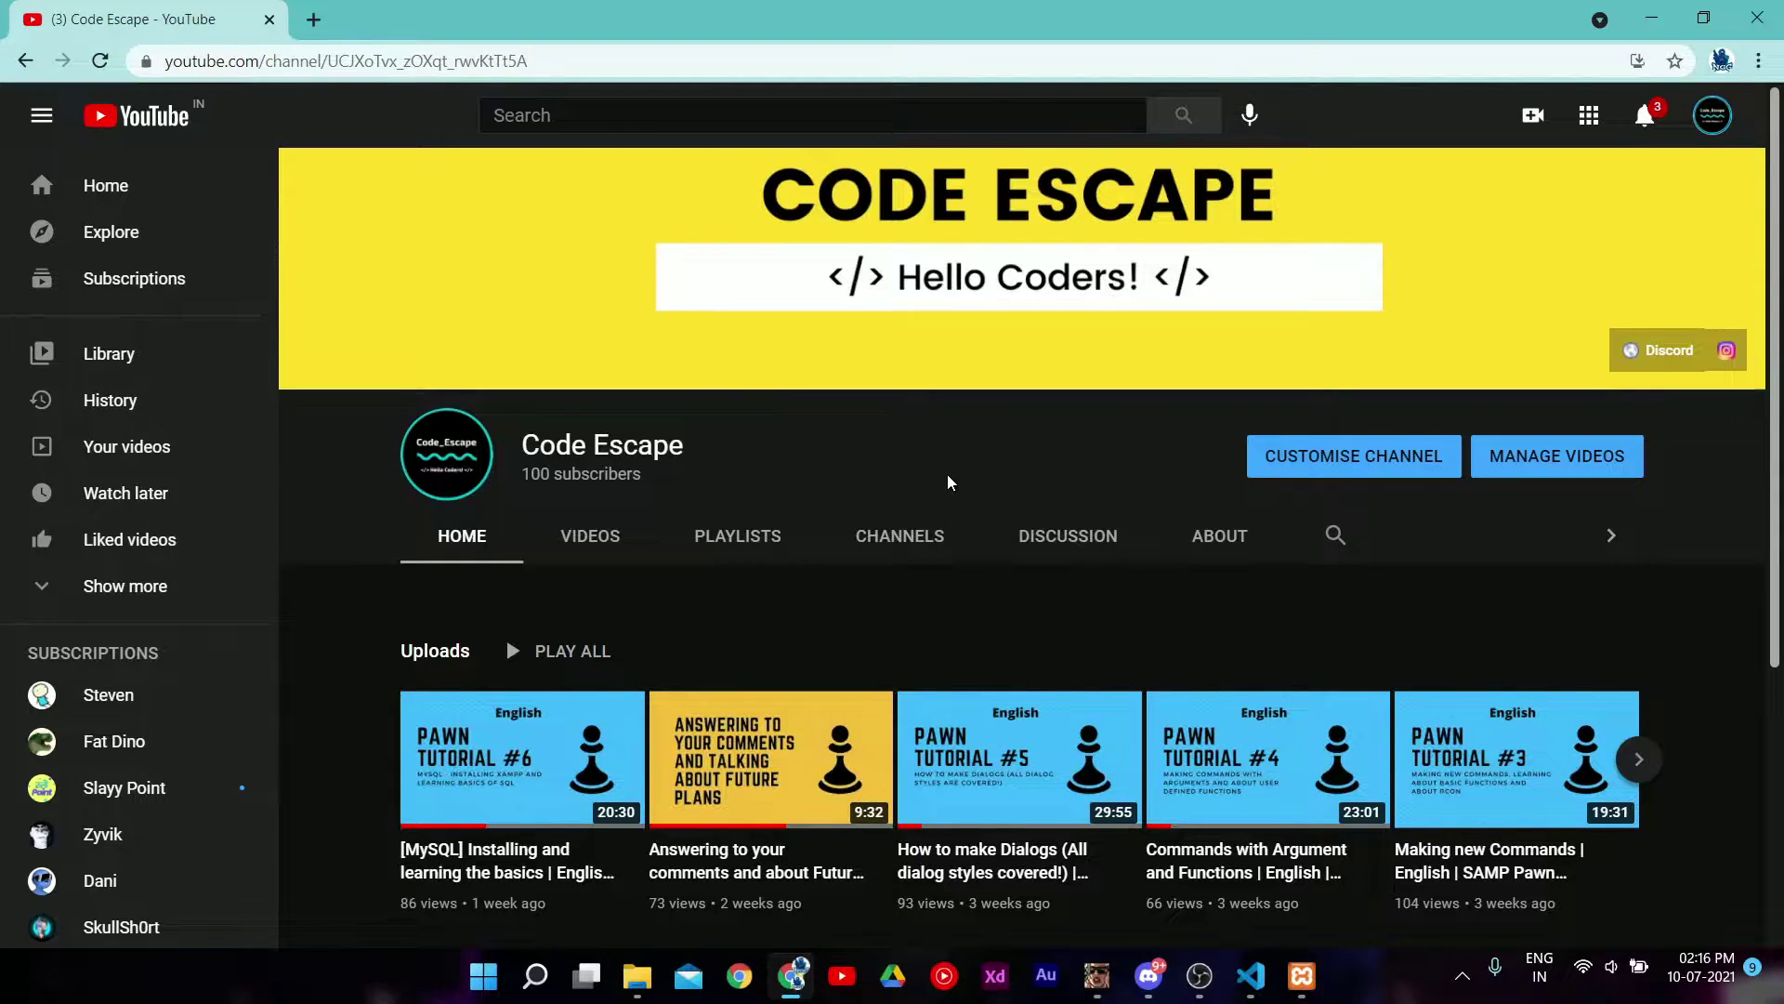
Highlight the Code Escape channel's 100 subscribers count, then clear the selection.
{"action": "left_click_drag", "start_coordinate": [522, 474], "coordinate": [687, 475]}
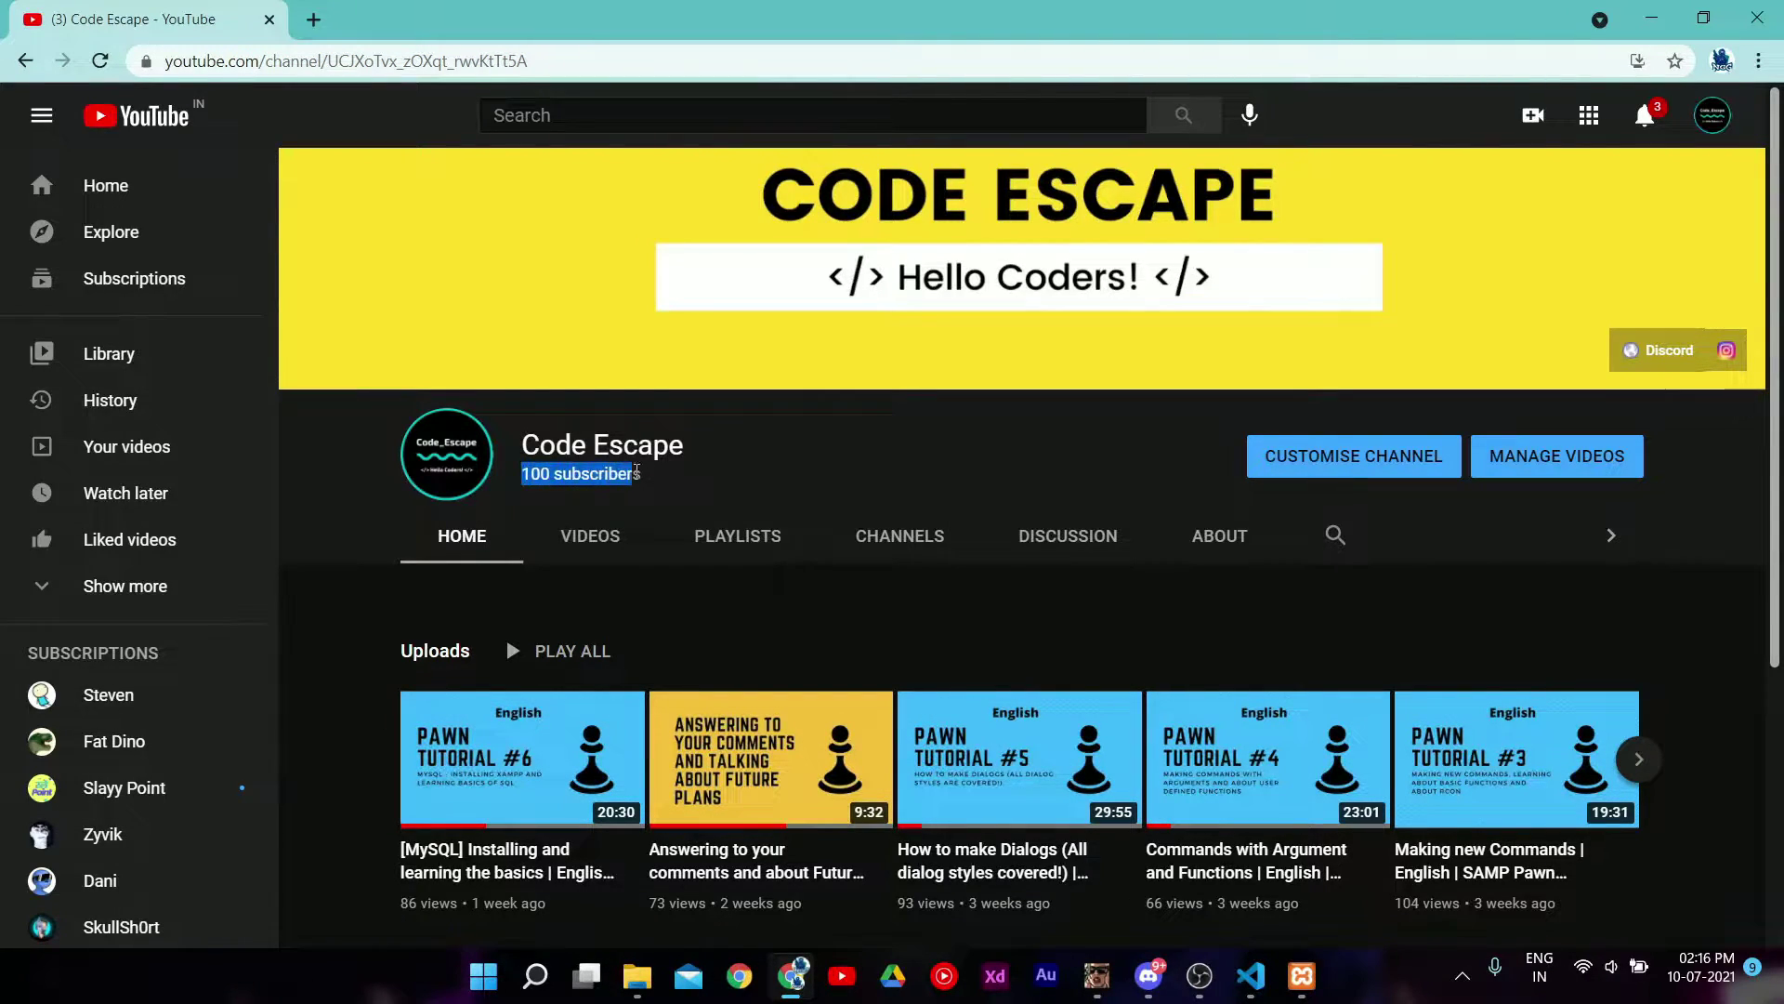
{"action": "left_click", "coordinate": [688, 476]}
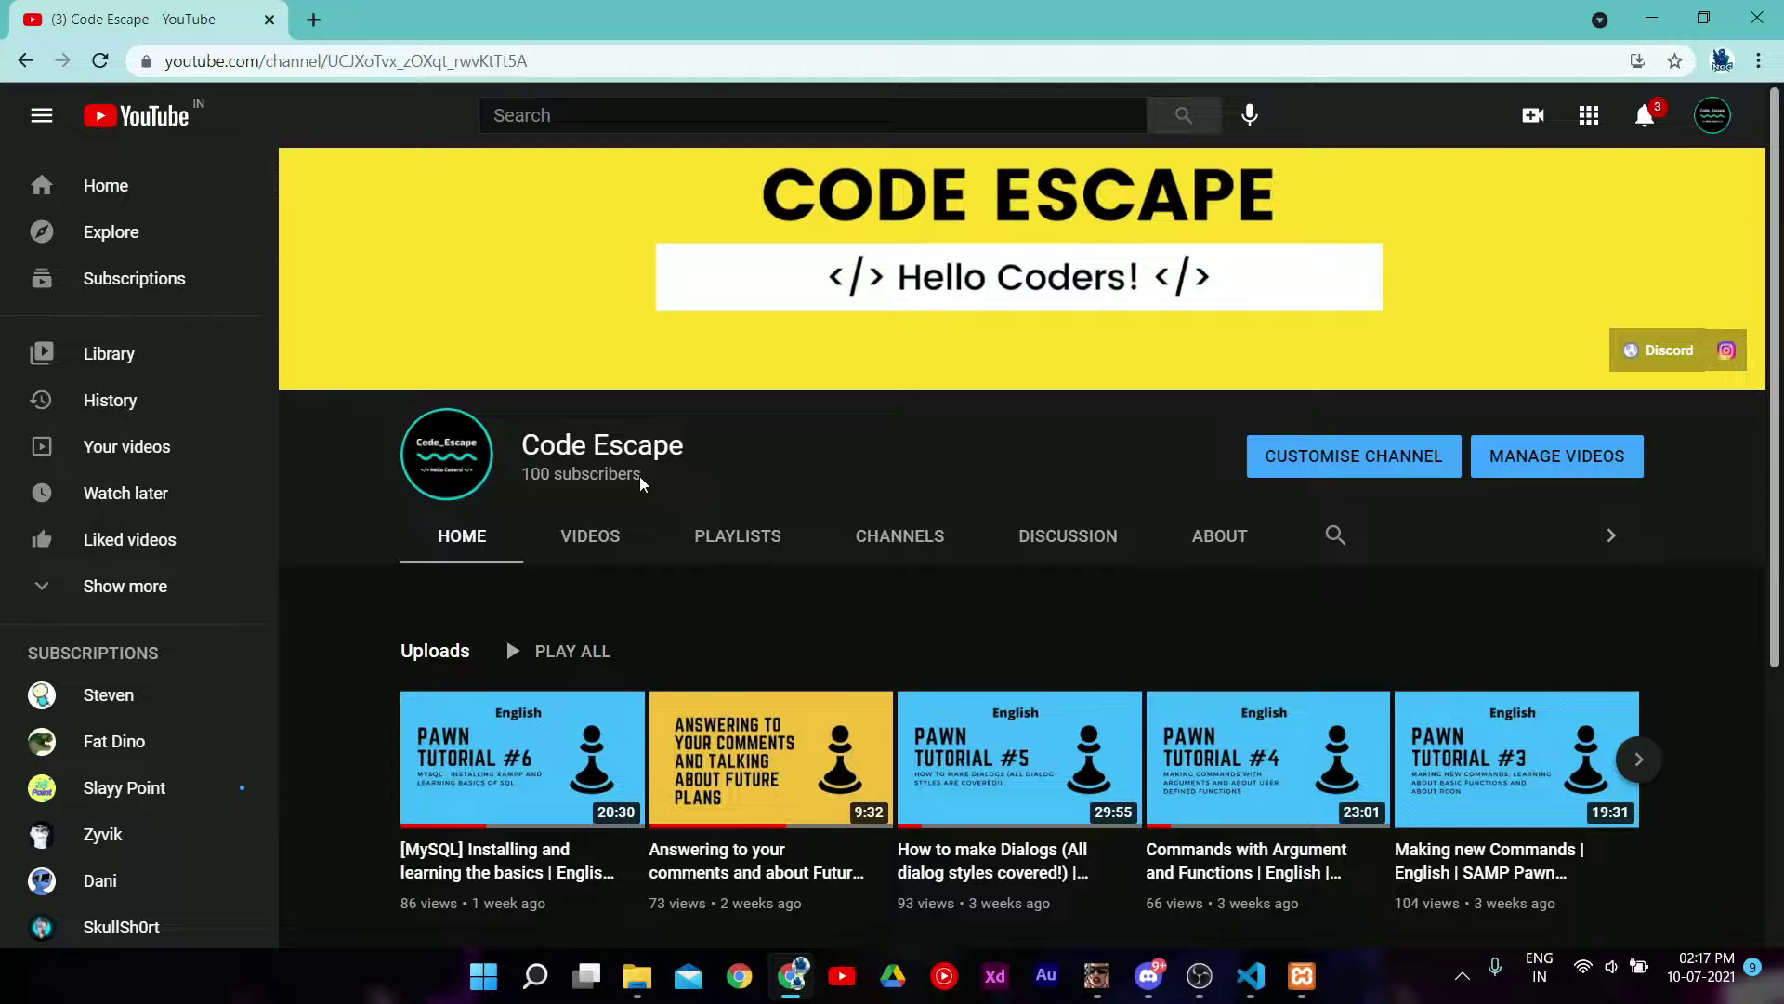
{"action": "scroll", "coordinate": [541, 753], "scroll_direction": "down", "scroll_amount": 1}
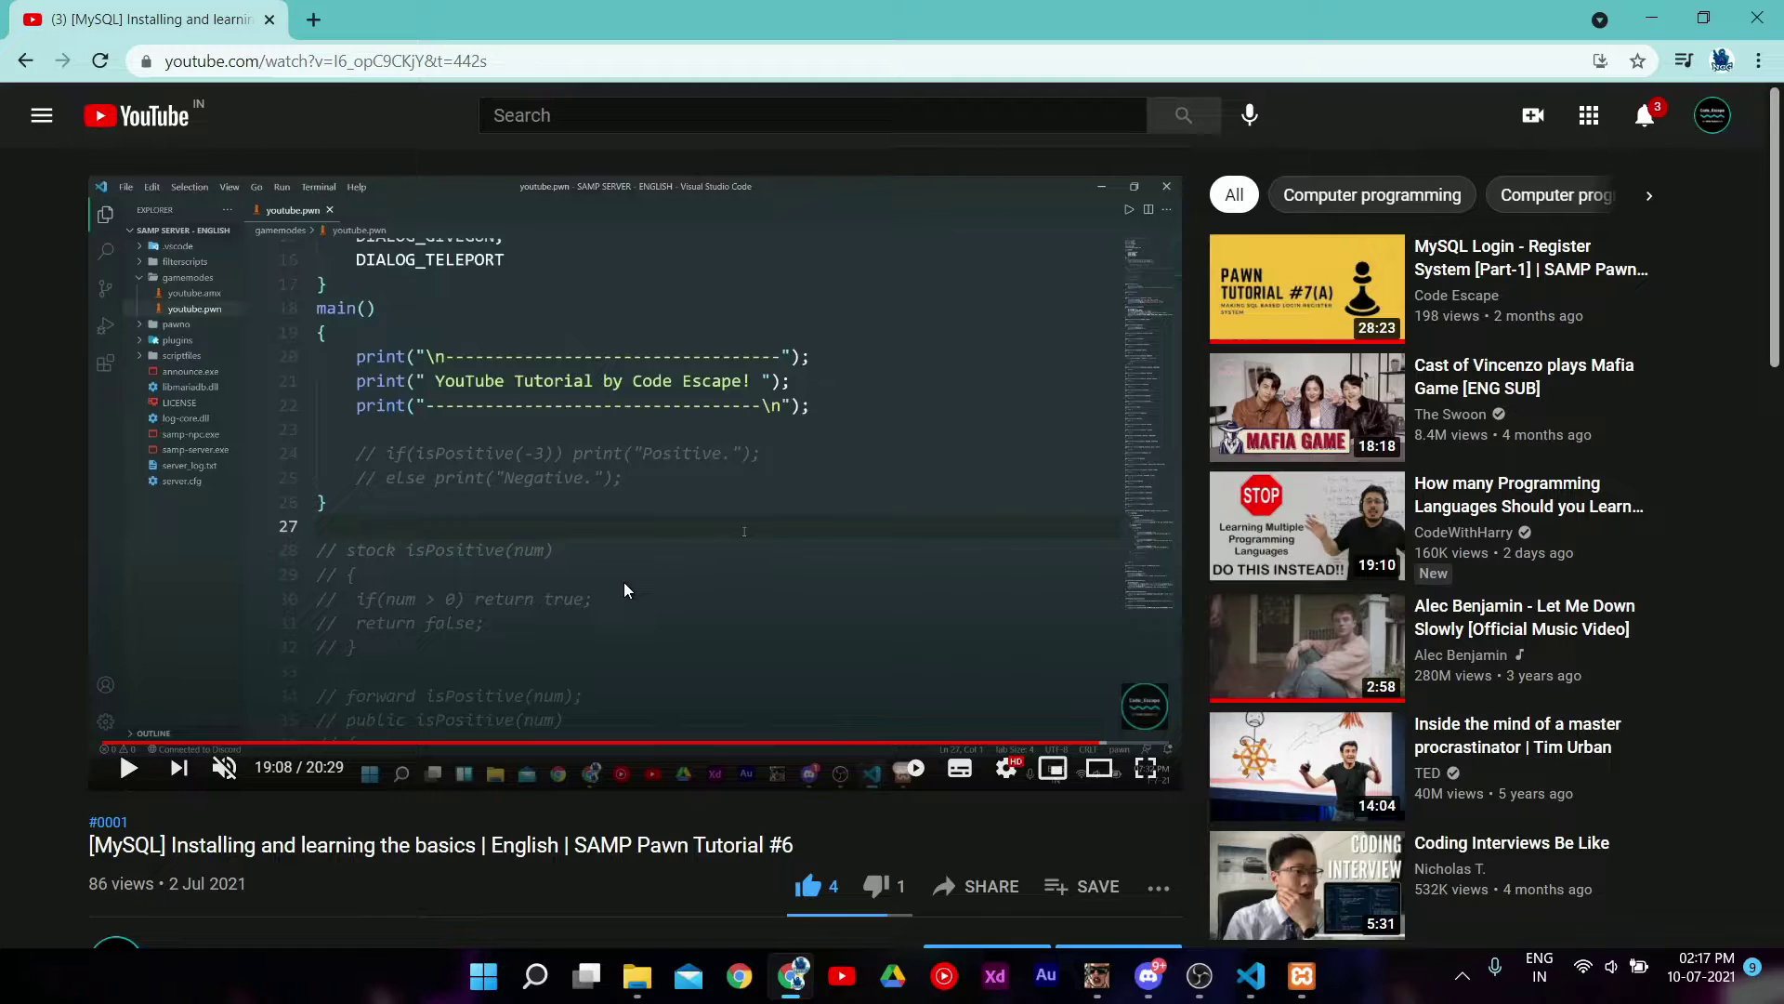
Switch to the Code Escape Discord server and disable the Streamer Mode banner.
{"action": "key", "text": "alt+Tab"}
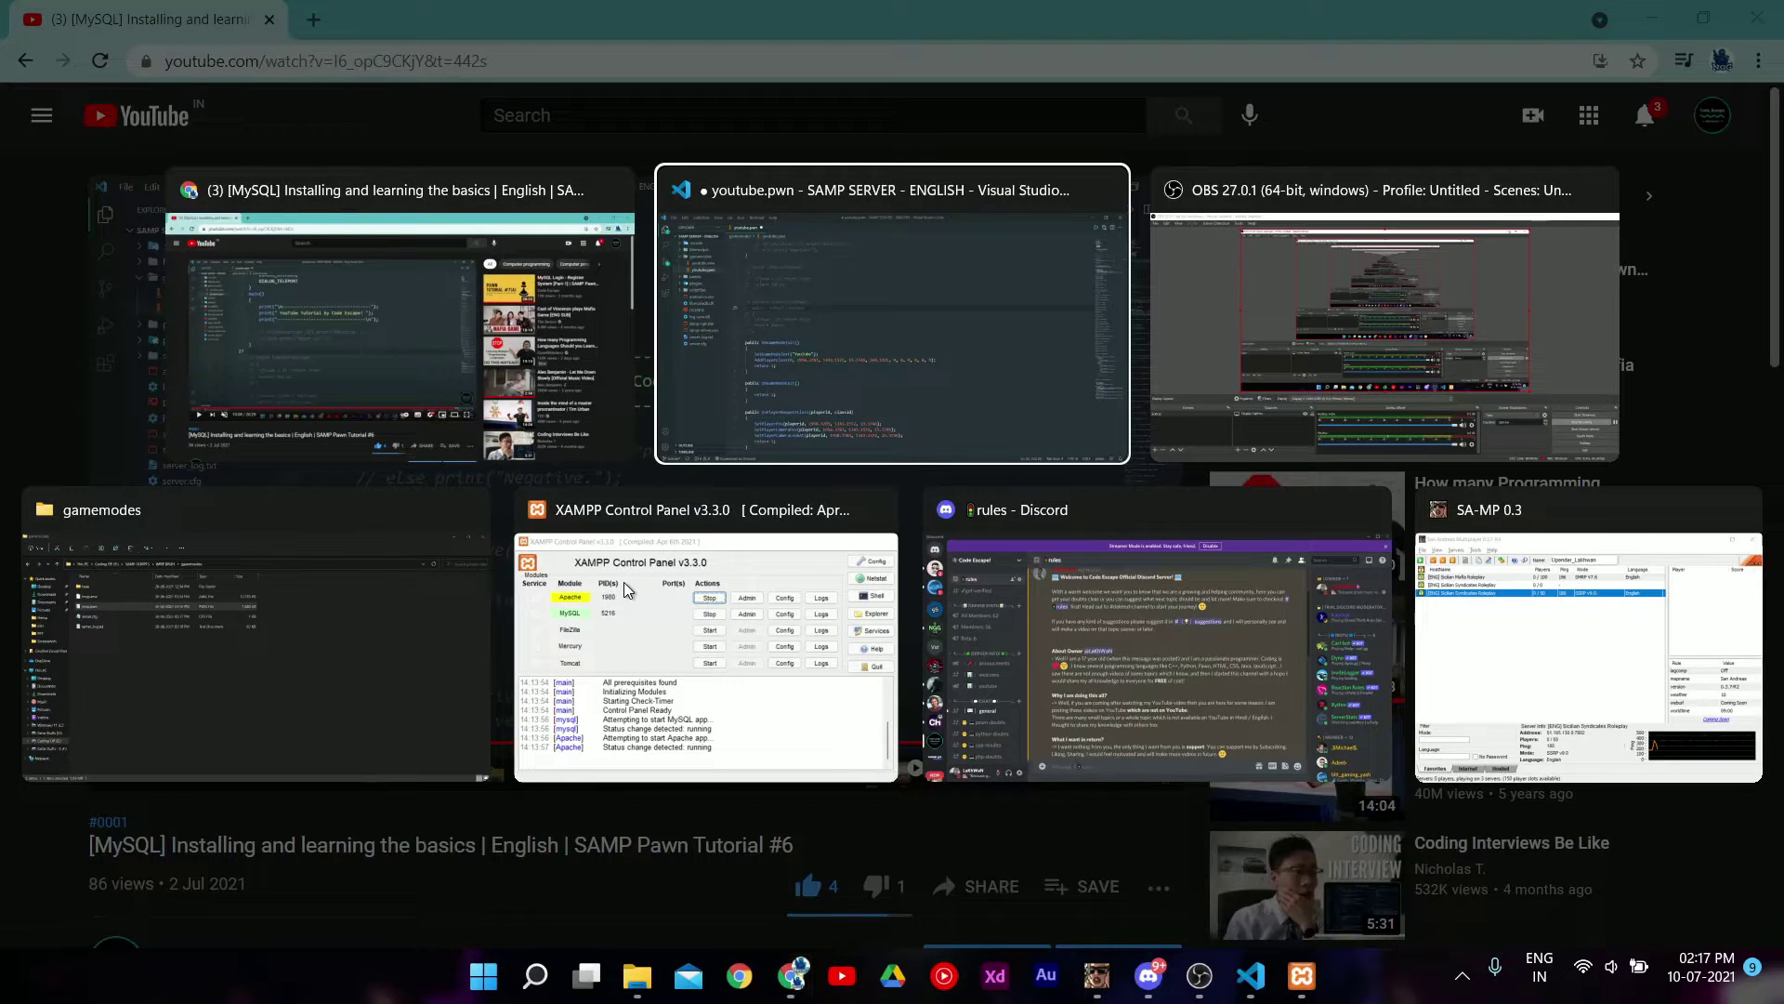
{"action": "left_click", "coordinate": [1108, 631]}
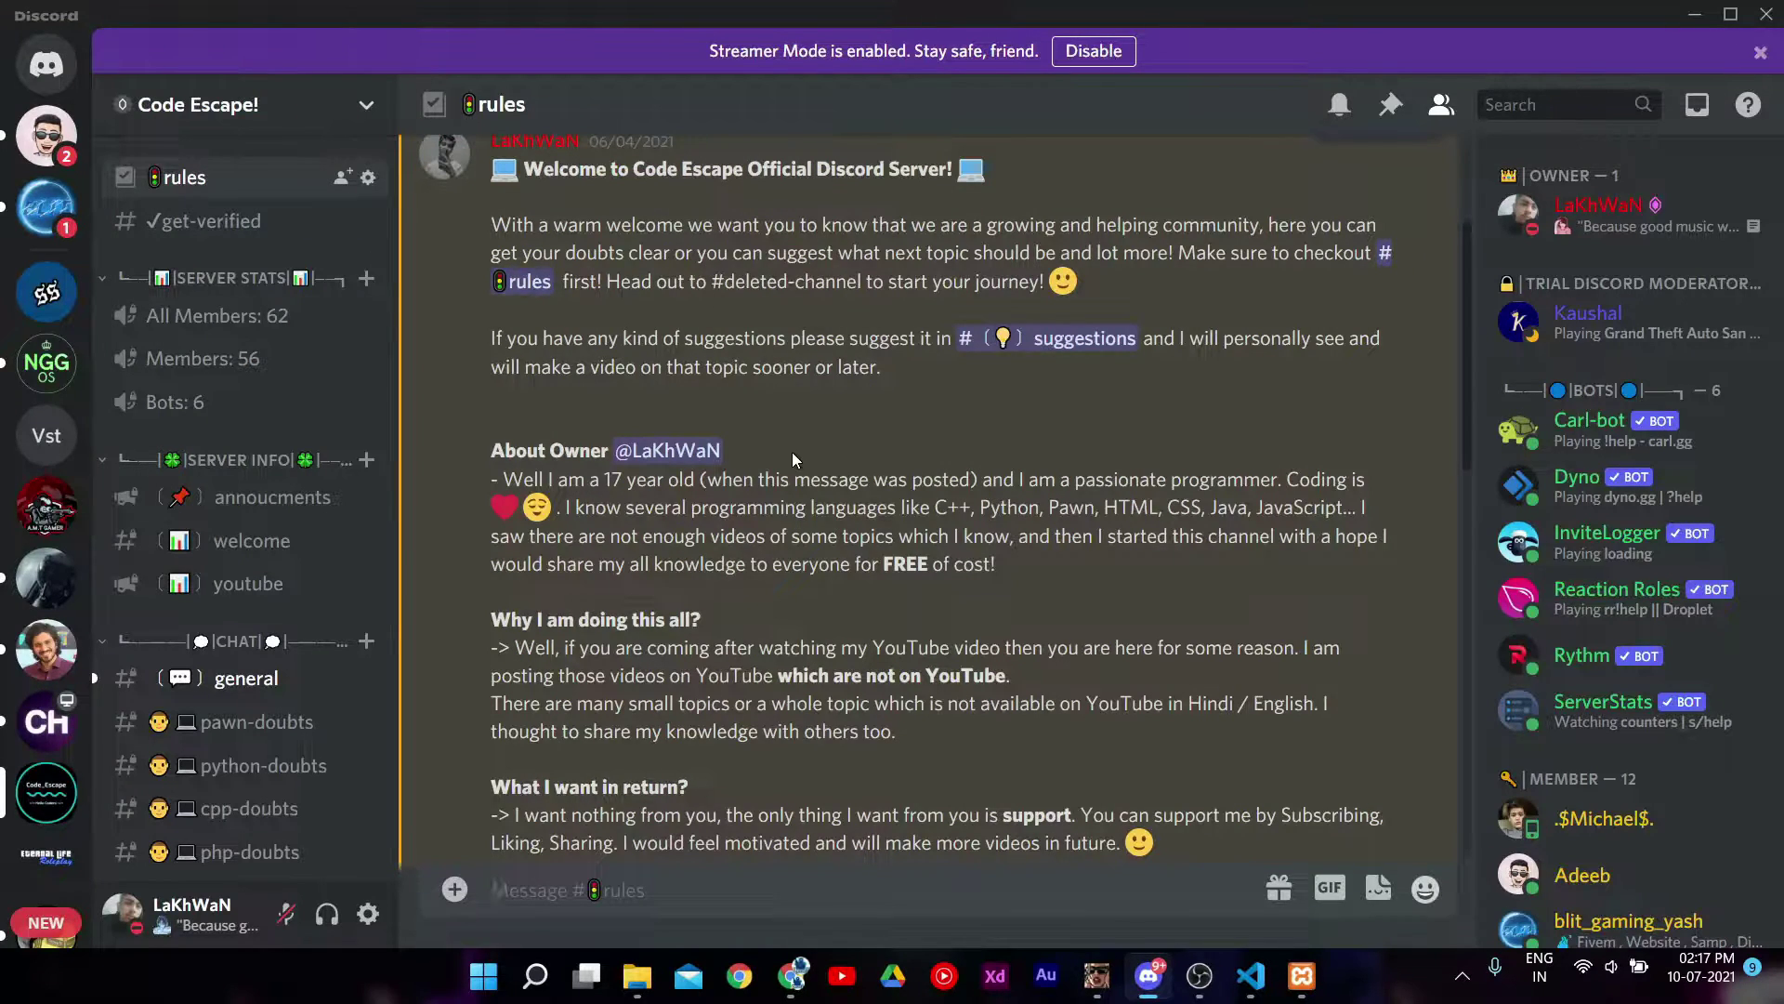
{"action": "left_click", "coordinate": [1760, 50]}
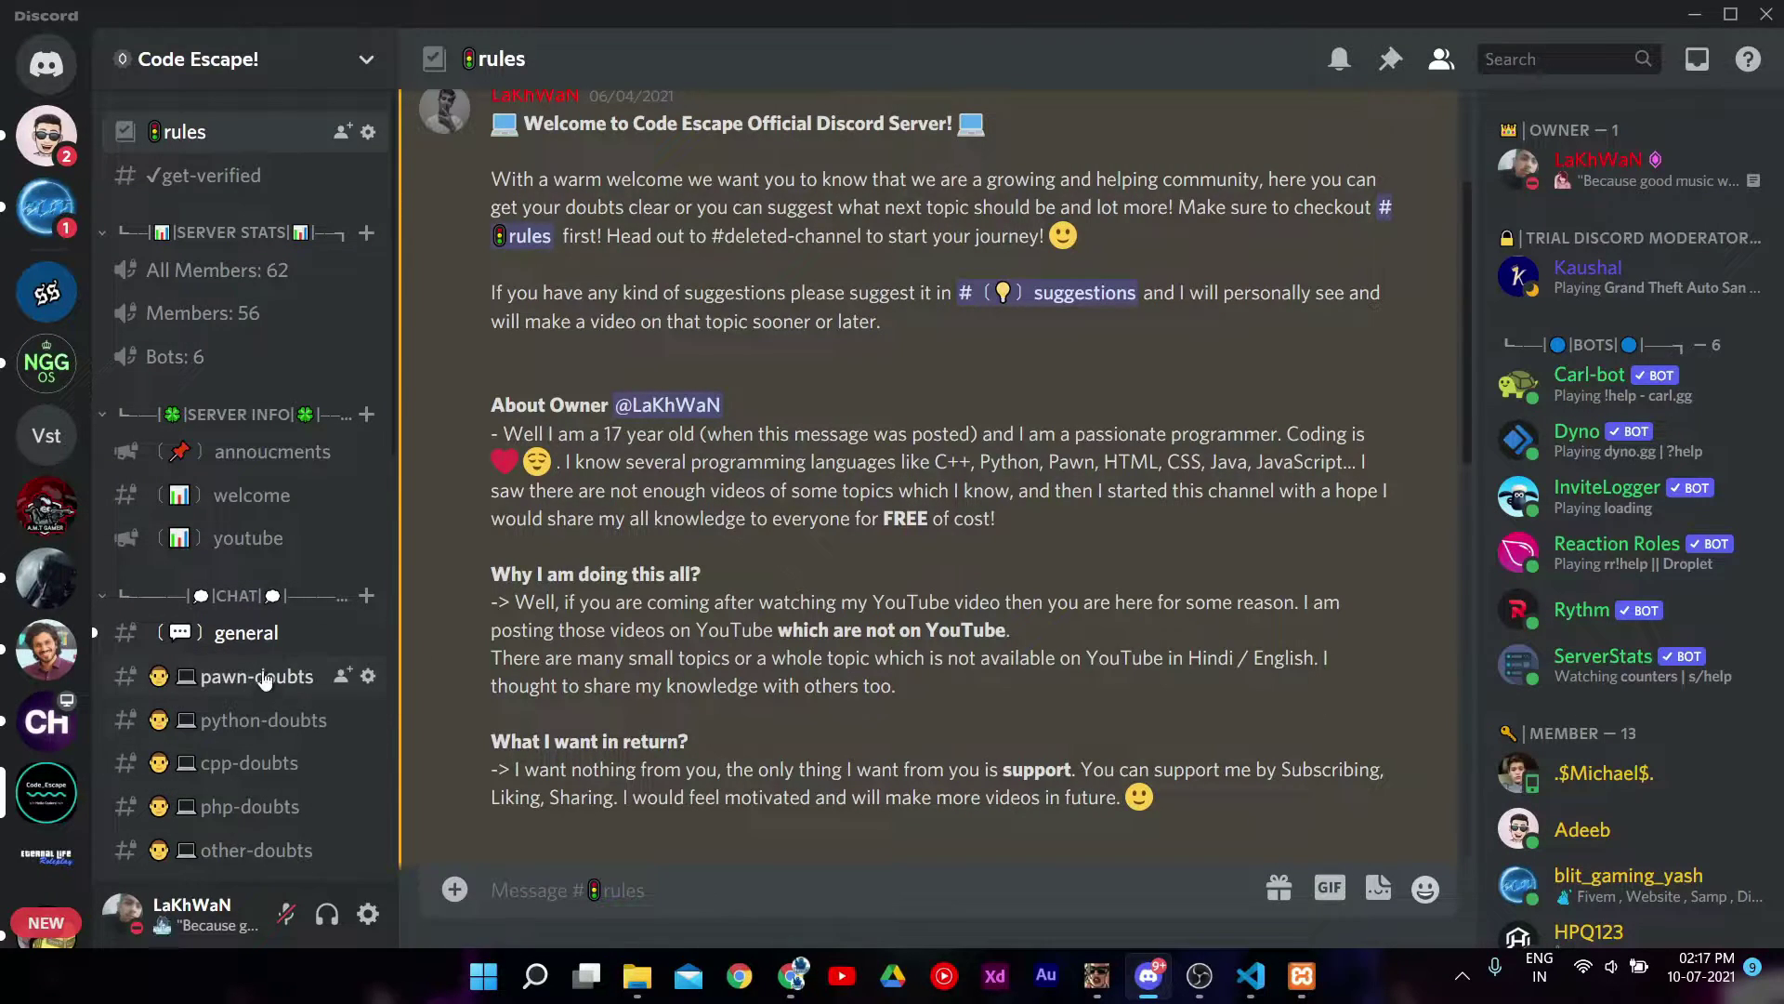
Check the module status in XAMPP Control Panel, then minimize it.
{"action": "key", "text": "alt+Tab"}
{"action": "key", "text": "alt+Tab"}
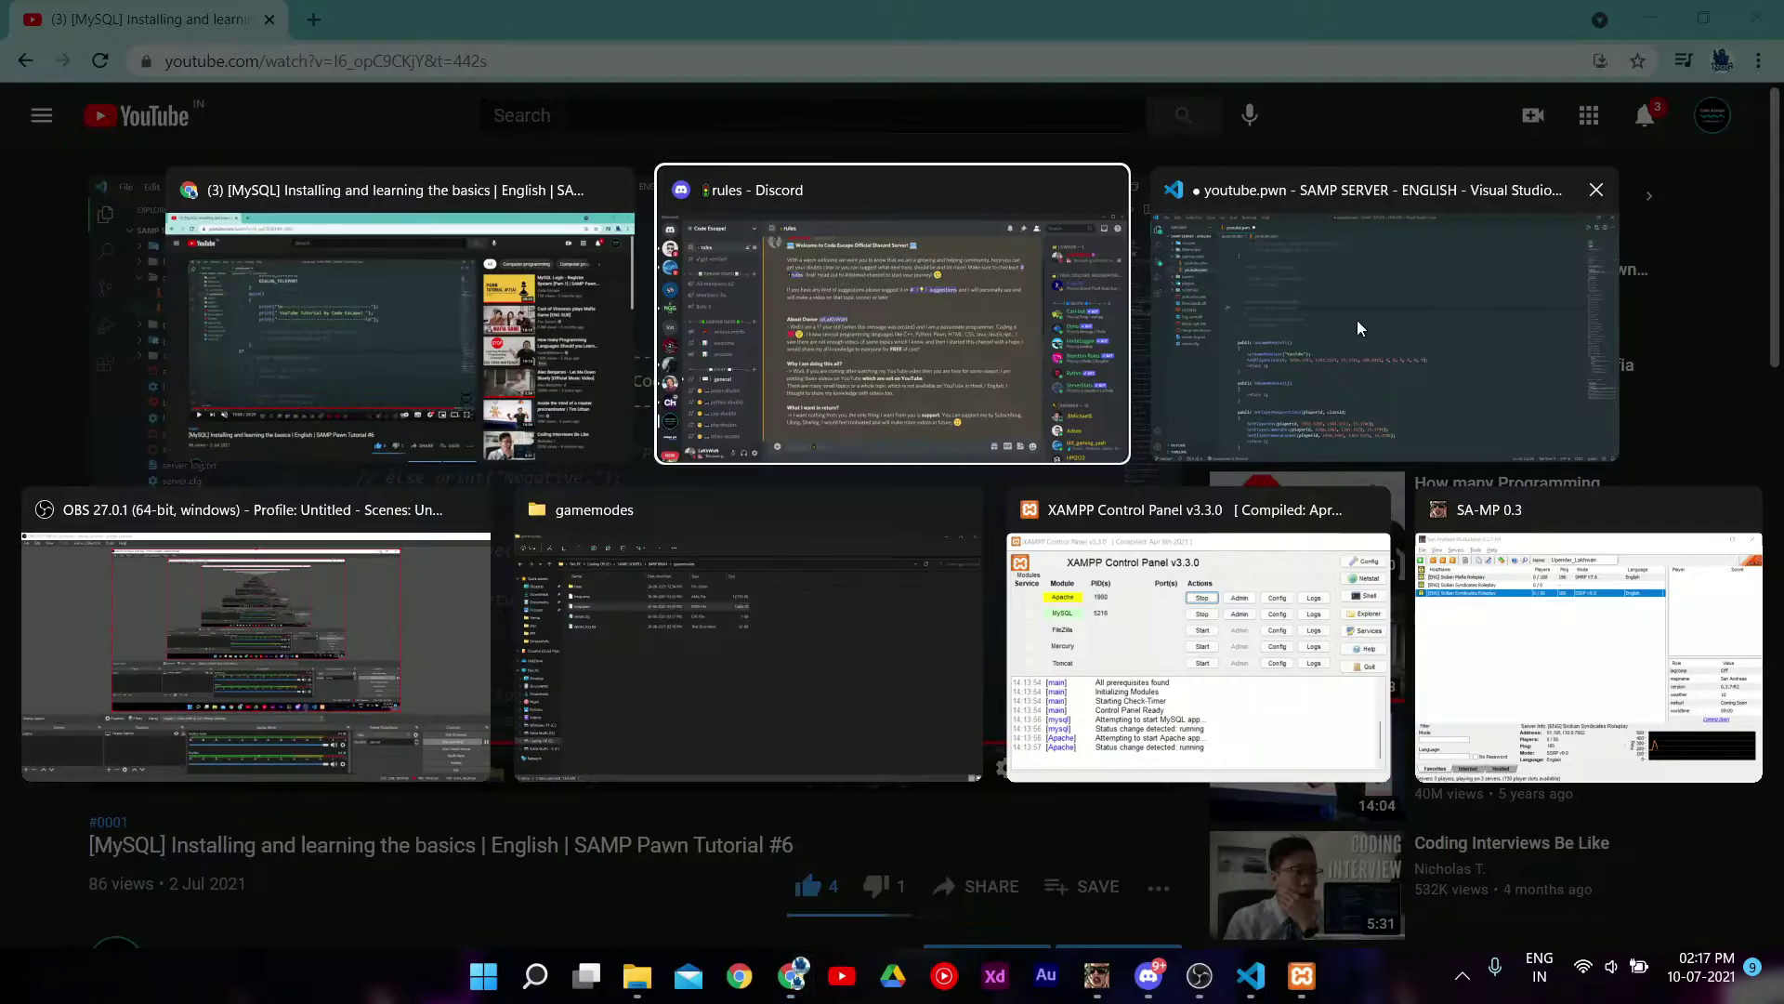
{"action": "key", "text": "Tab"}
{"action": "key", "text": "Tab"}
{"action": "key", "text": "Tab"}
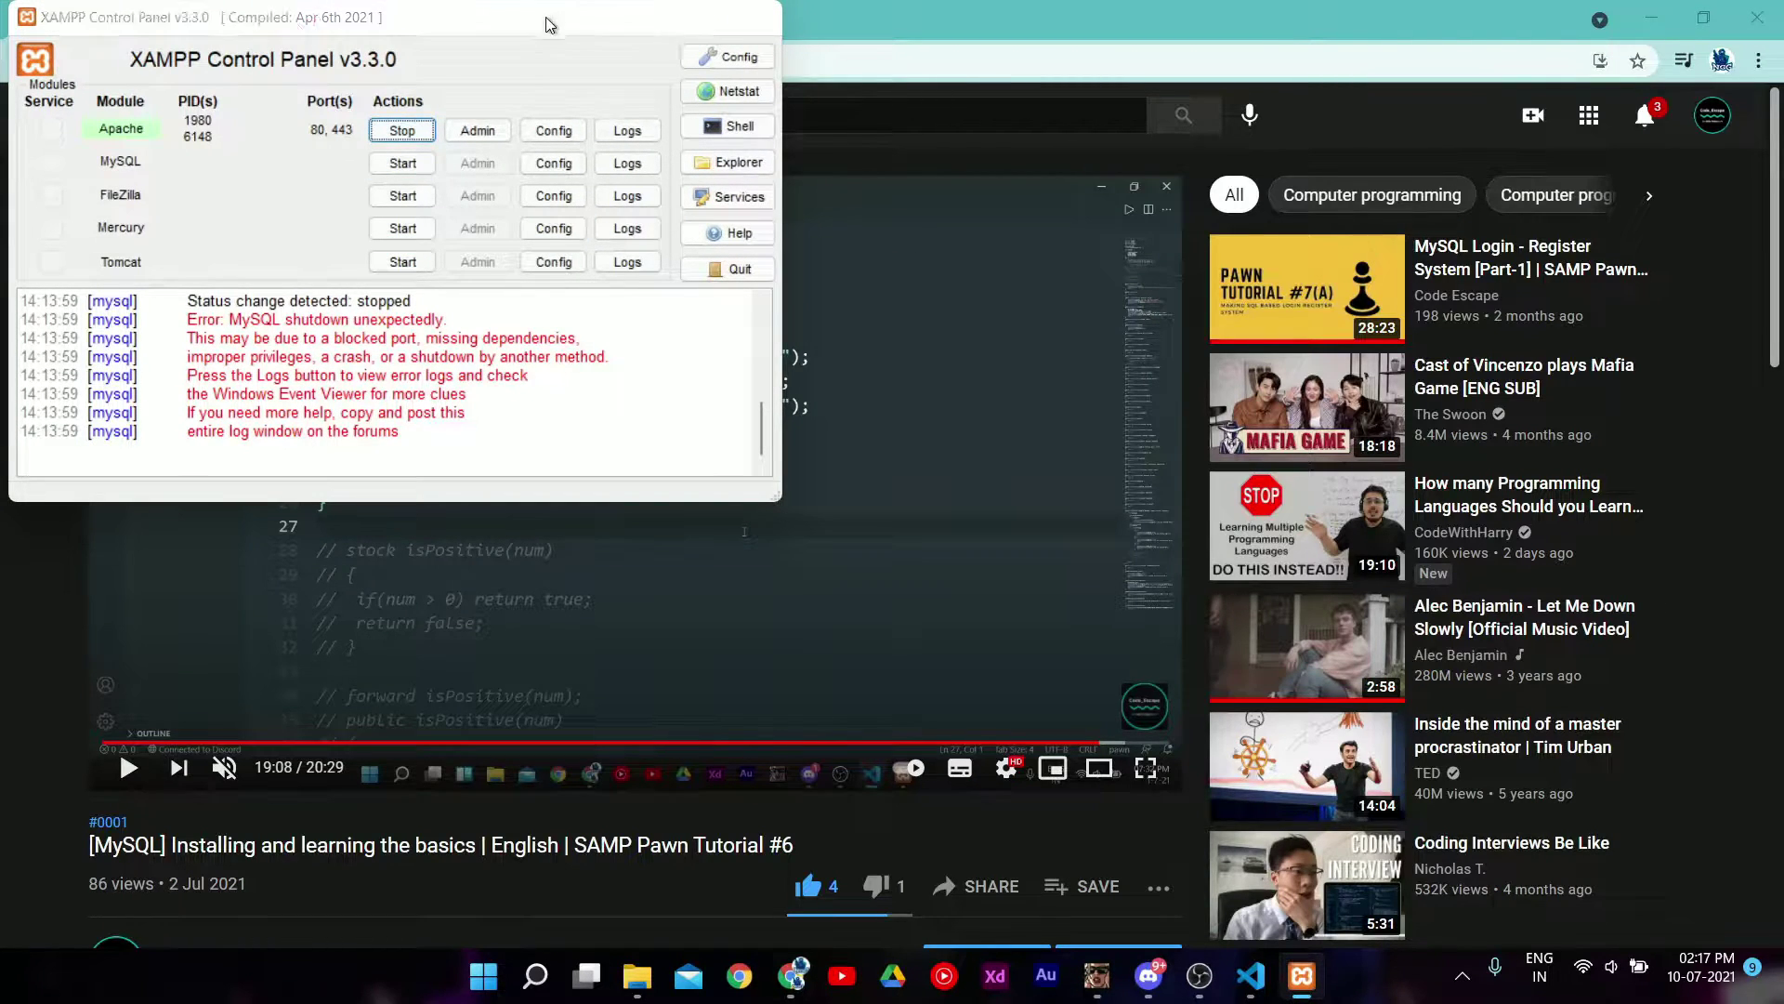
{"action": "left_click", "coordinate": [645, 17]}
Load localhost/phpmyadmin in a new Chrome tab and return to youtube.pwn.
{"action": "left_click", "coordinate": [310, 20]}
{"action": "type", "text": "local"}
{"action": "key", "text": "Return"}
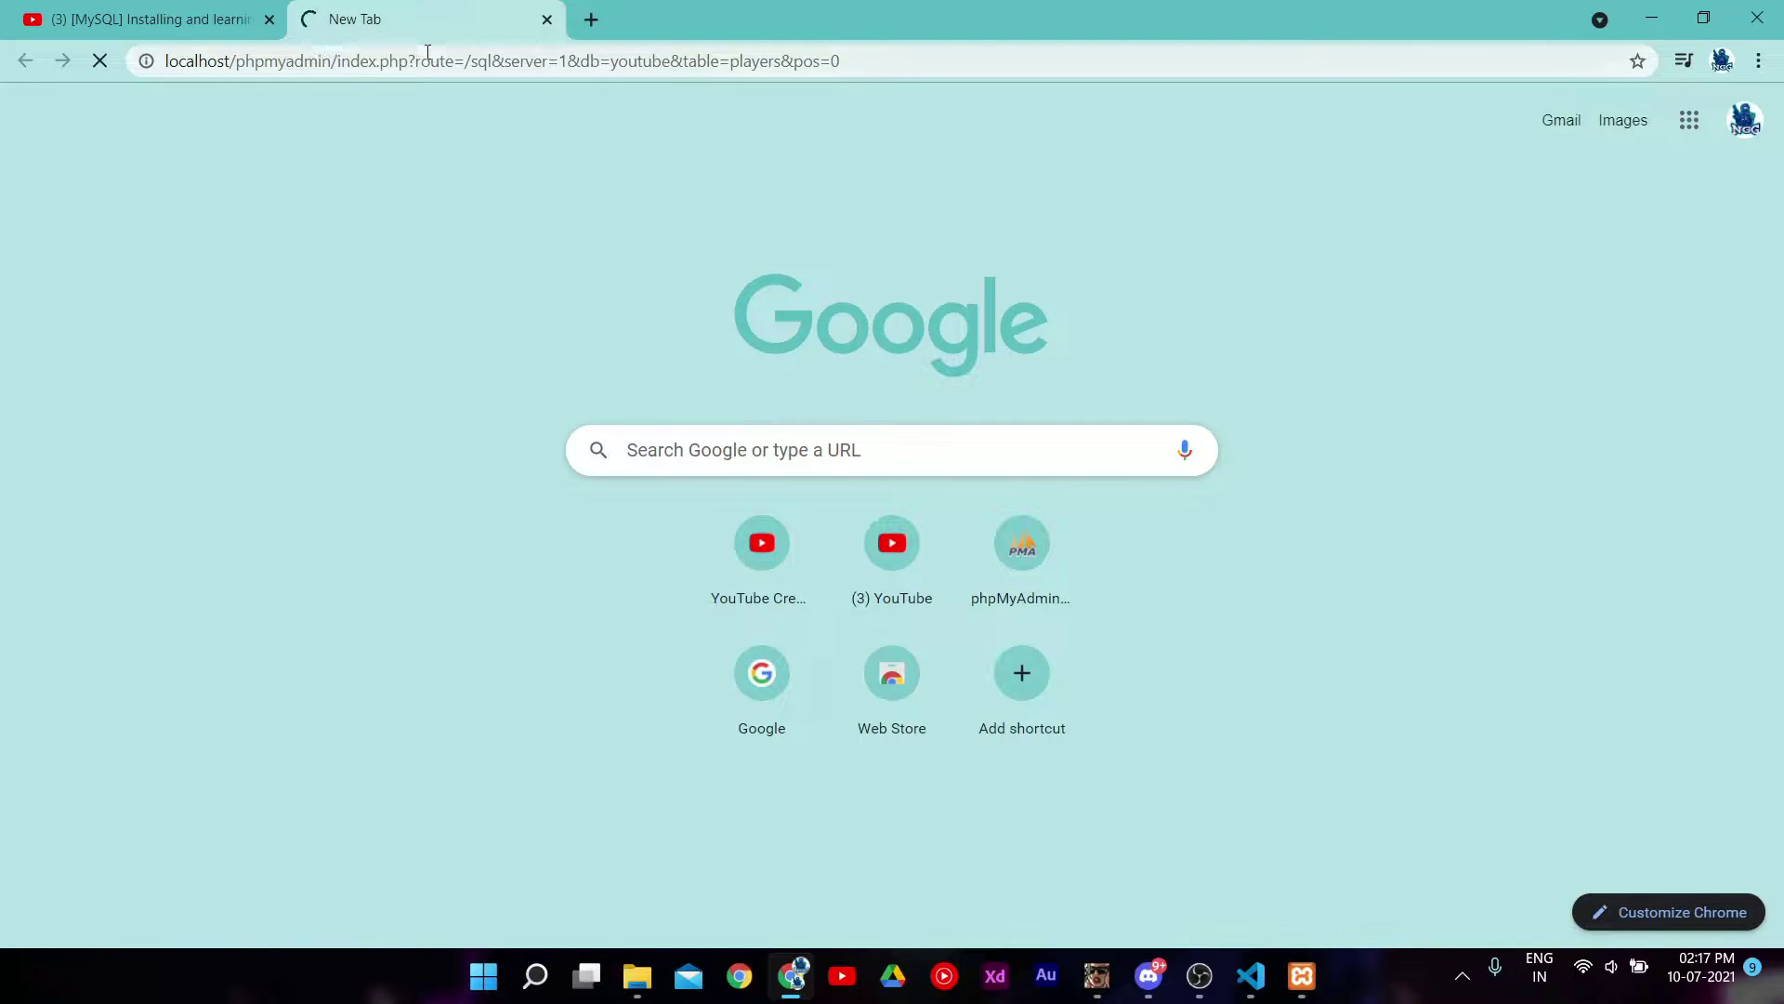
{"action": "key", "text": "alt+Tab"}
{"action": "key", "text": "Tab"}
{"action": "key", "text": "Tab"}
{"action": "scroll", "coordinate": [600, 414], "scroll_direction": "down", "scroll_amount": 2}
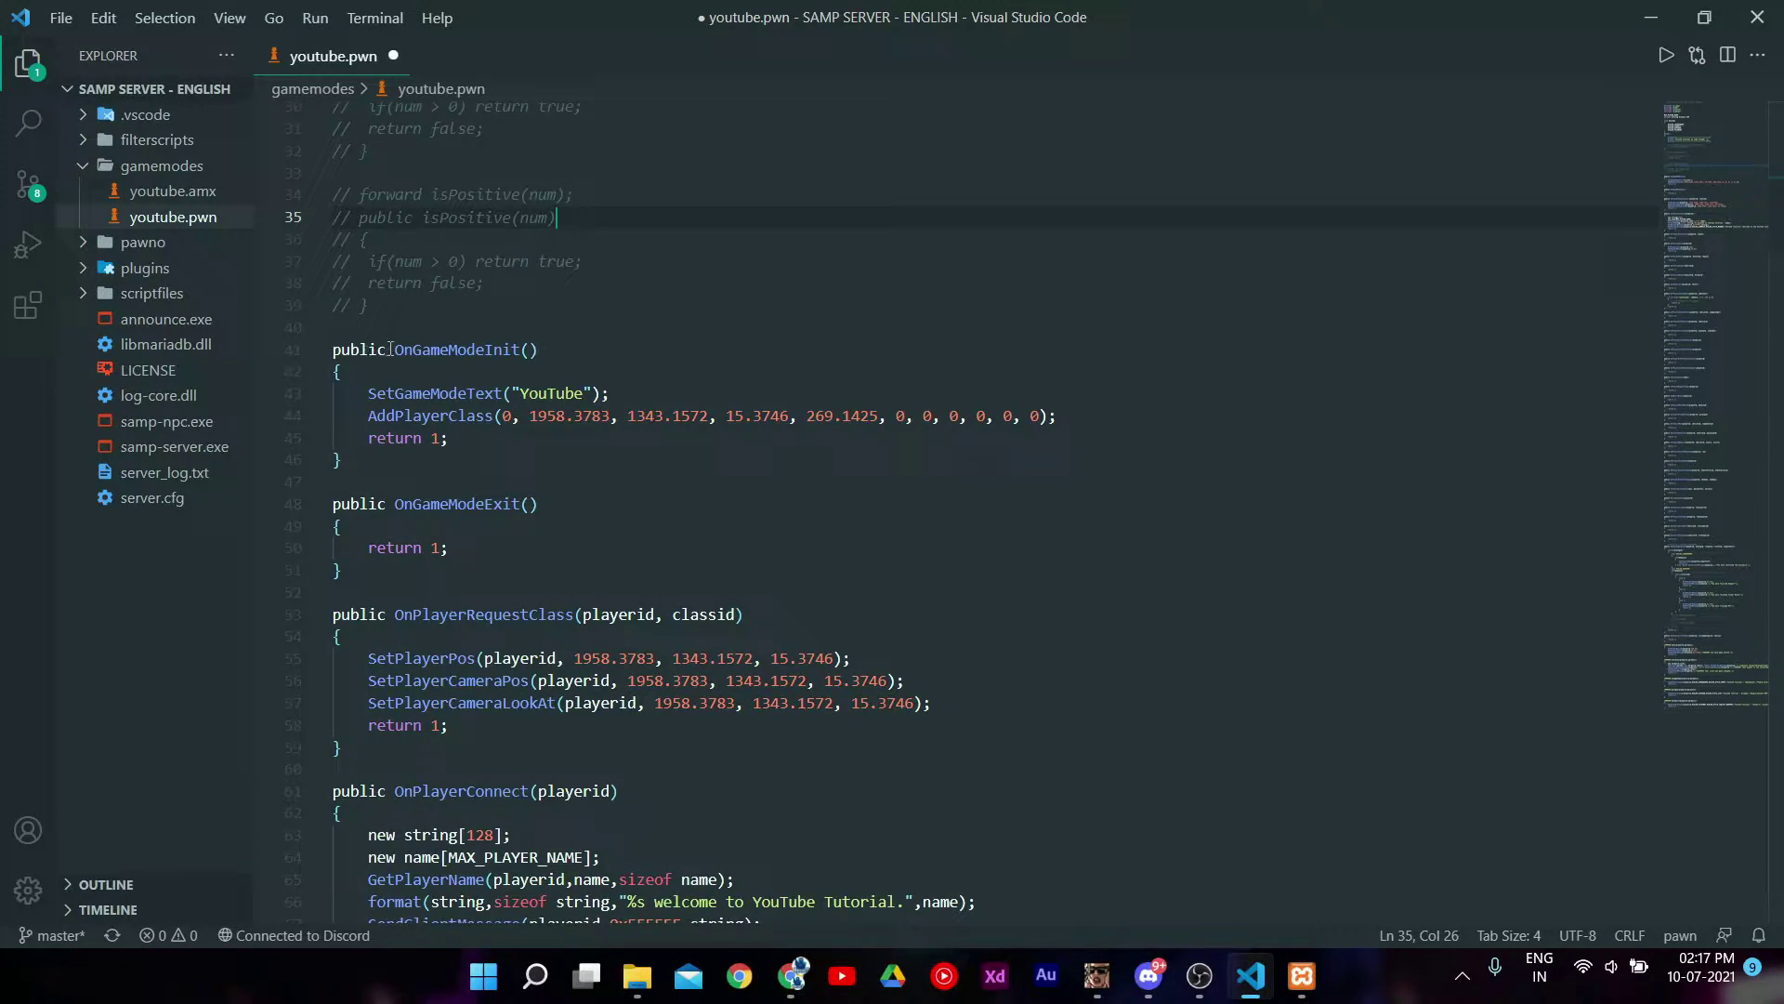
Add blank lines after AddPlayerClass and above enum dialogs.
{"action": "left_click_drag", "start_coordinate": [390, 350], "coordinate": [527, 350]}
{"action": "left_click", "coordinate": [538, 350]}
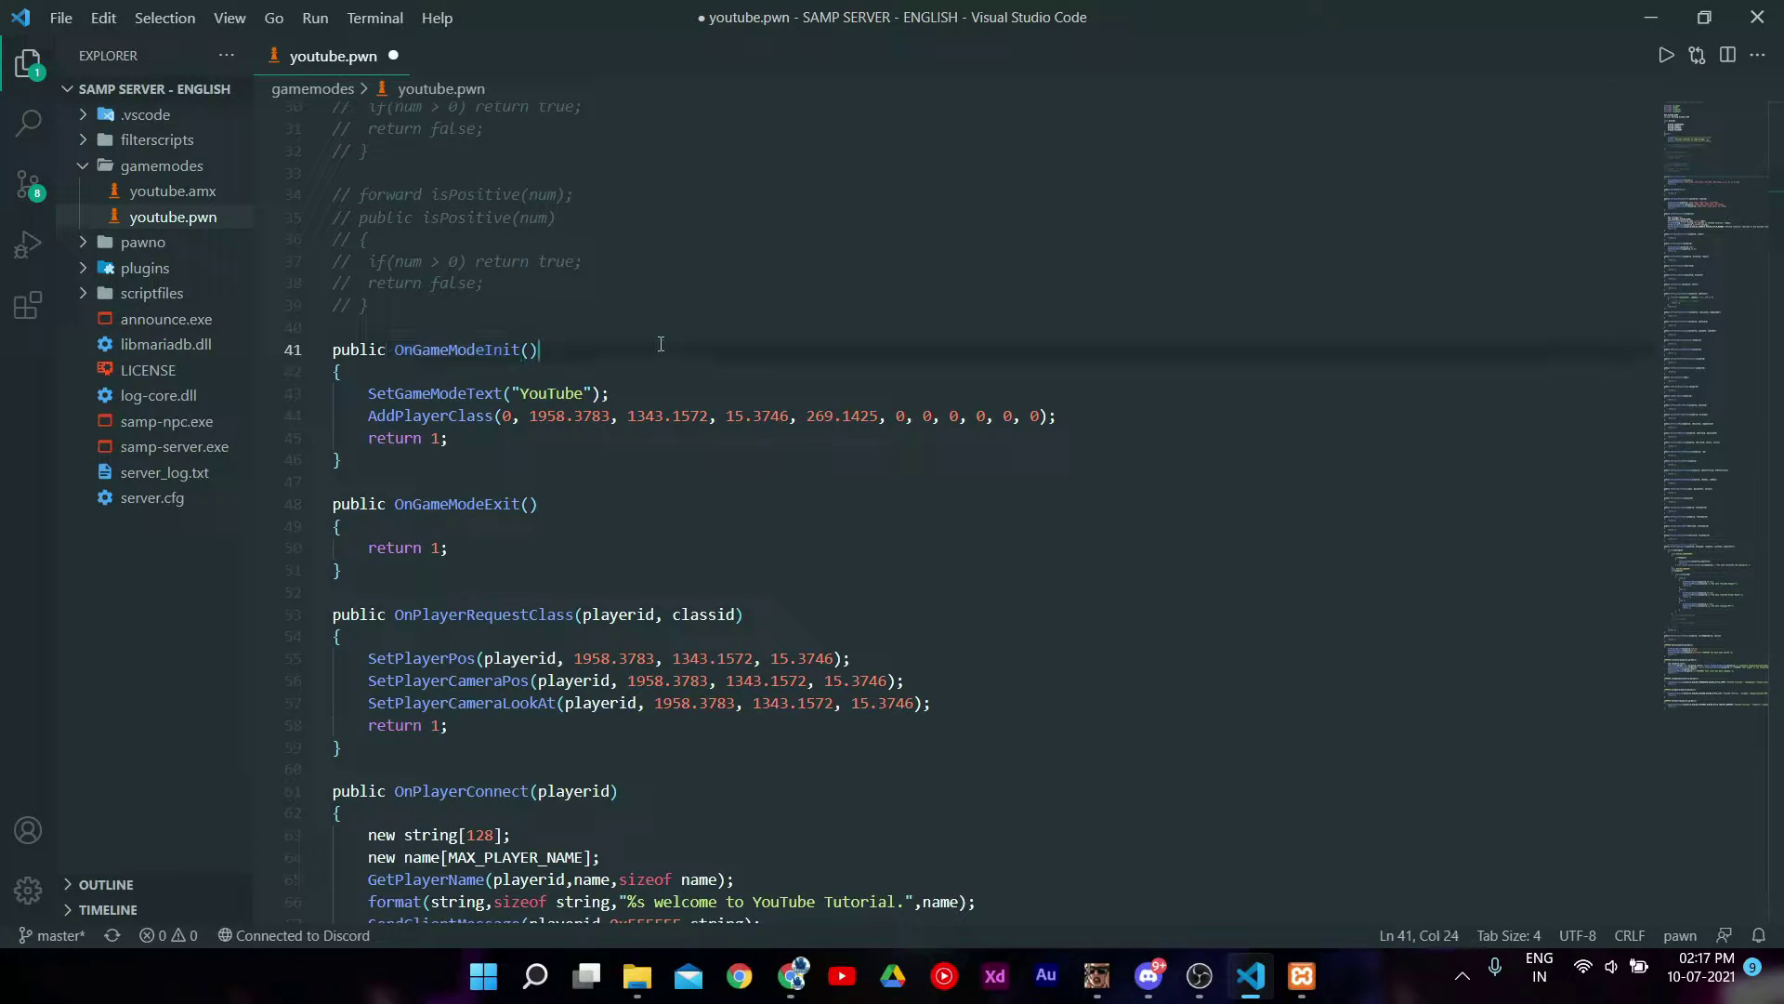
{"action": "left_click", "coordinate": [1114, 414]}
{"action": "key", "text": "Return"}
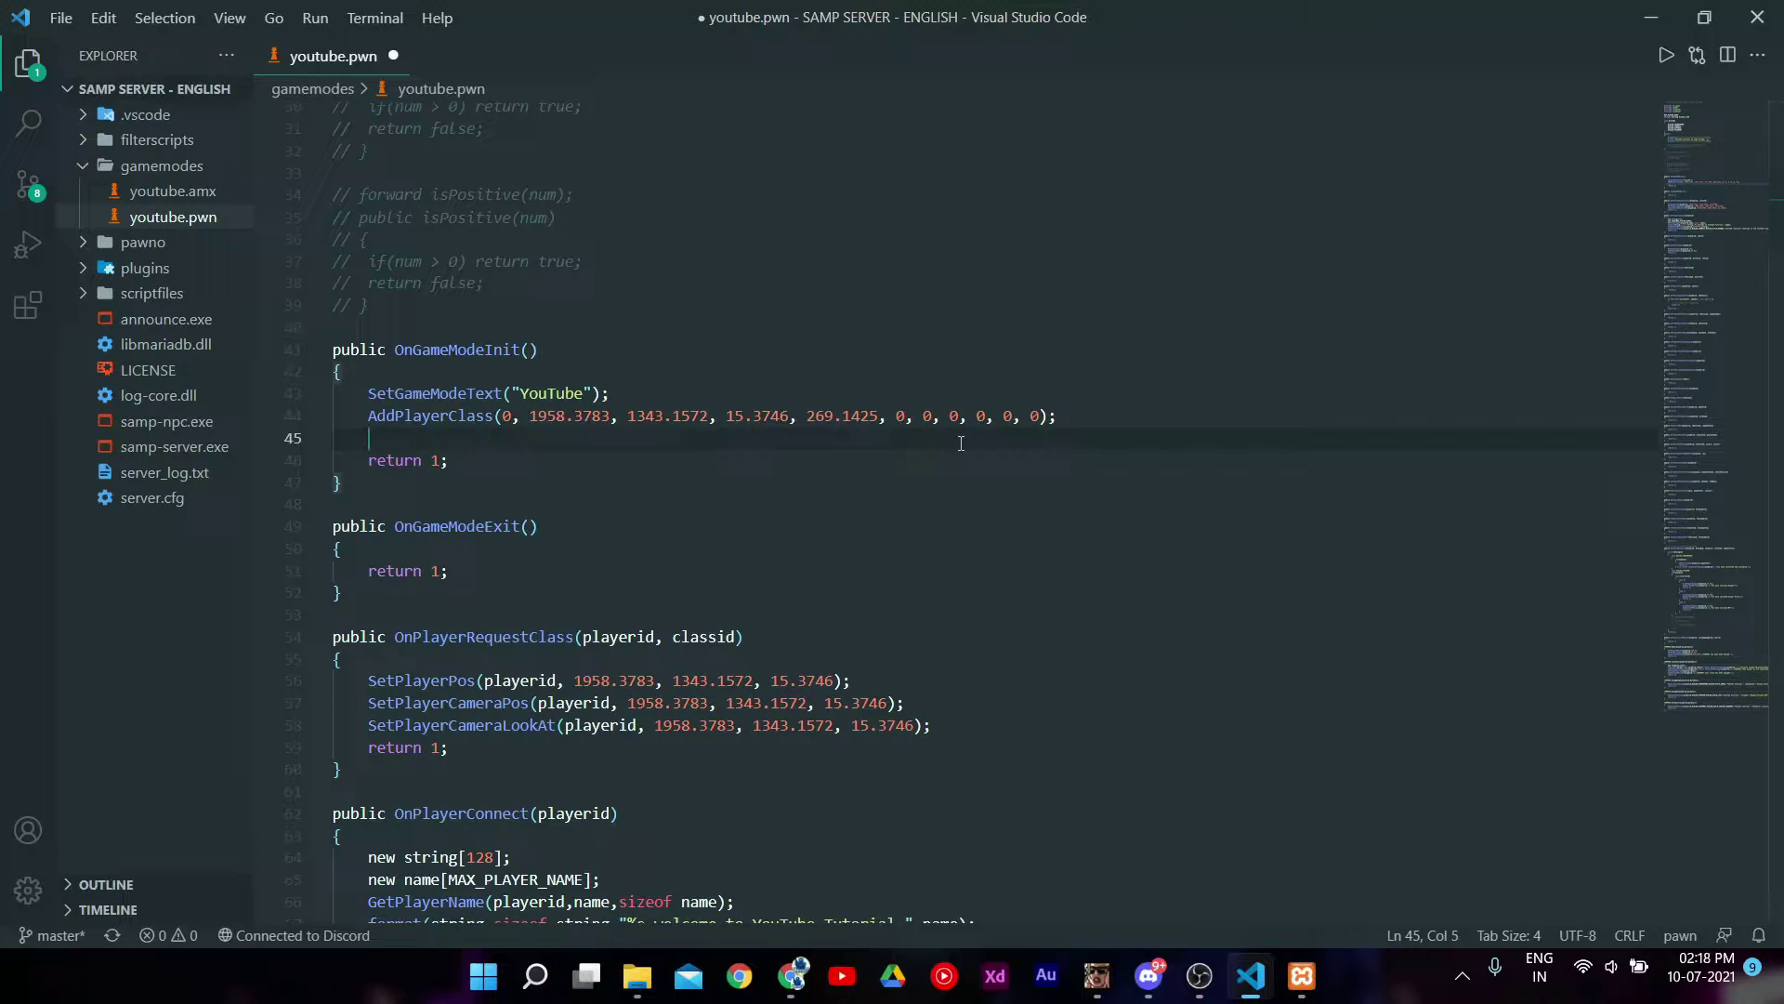
{"action": "scroll", "coordinate": [960, 442], "scroll_direction": "up", "scroll_amount": 5}
{"action": "scroll", "coordinate": [959, 443], "scroll_direction": "up", "scroll_amount": 5}
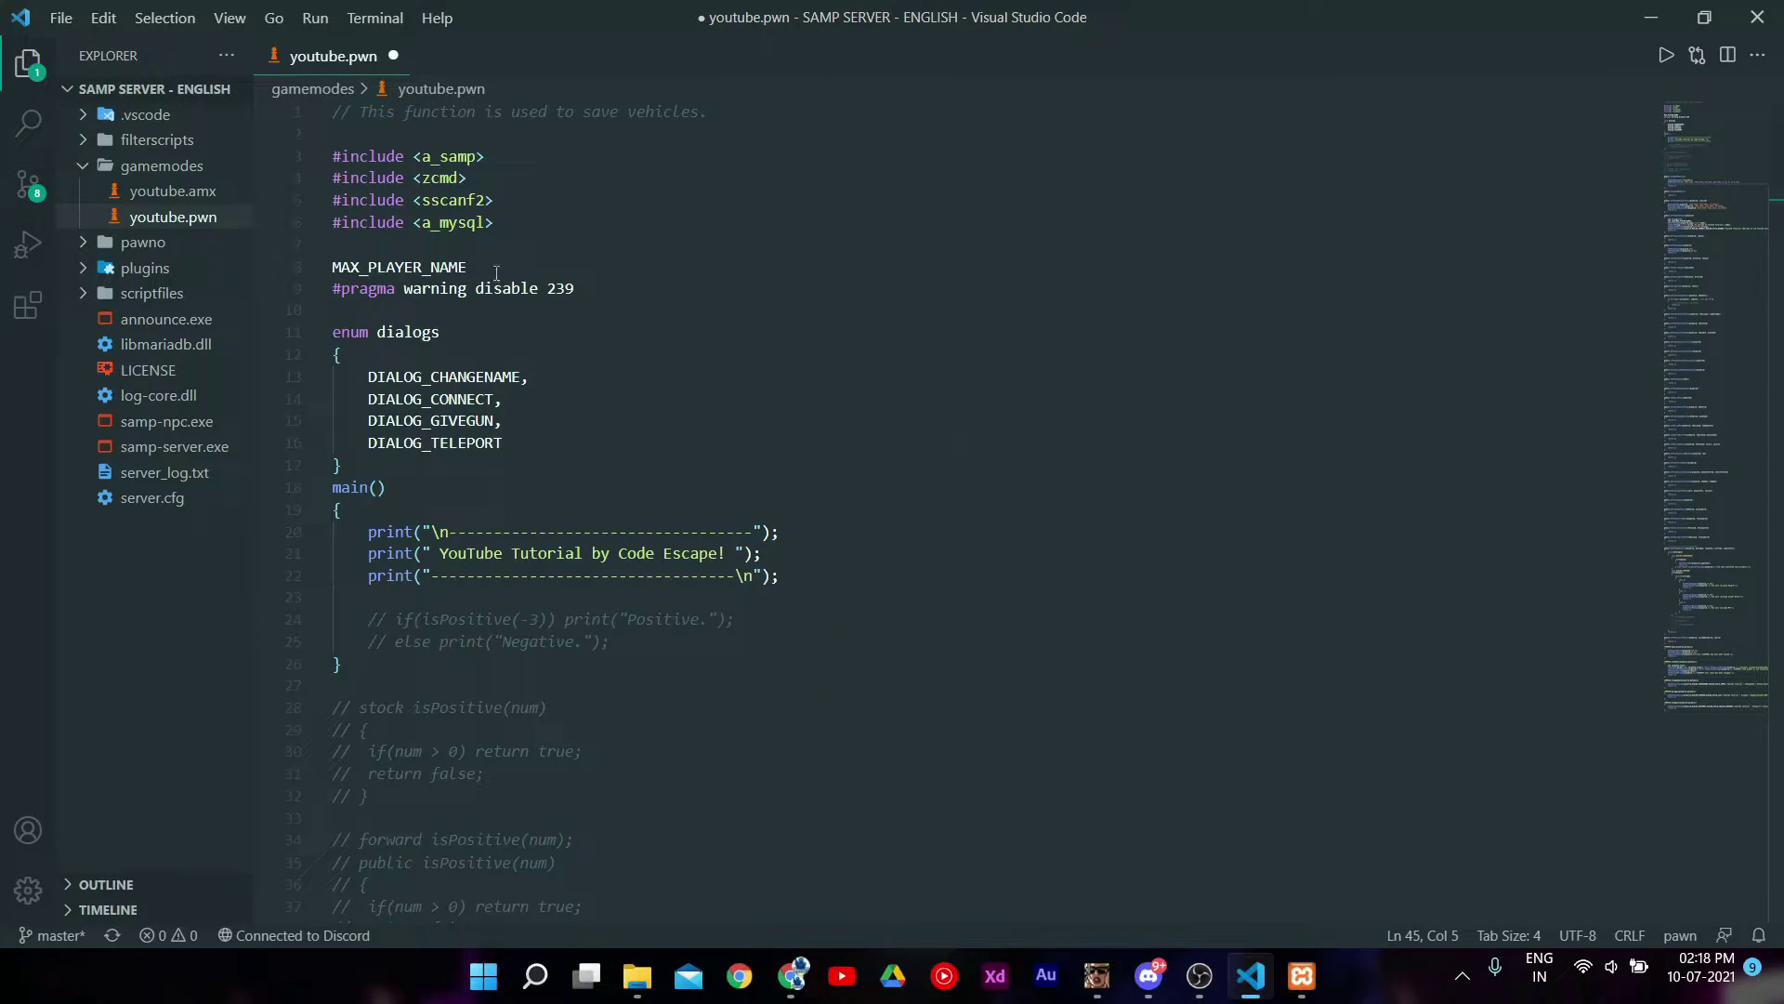
{"action": "left_click", "coordinate": [448, 312]}
{"action": "key", "text": "Return"}
{"action": "type", "text": "#de"}
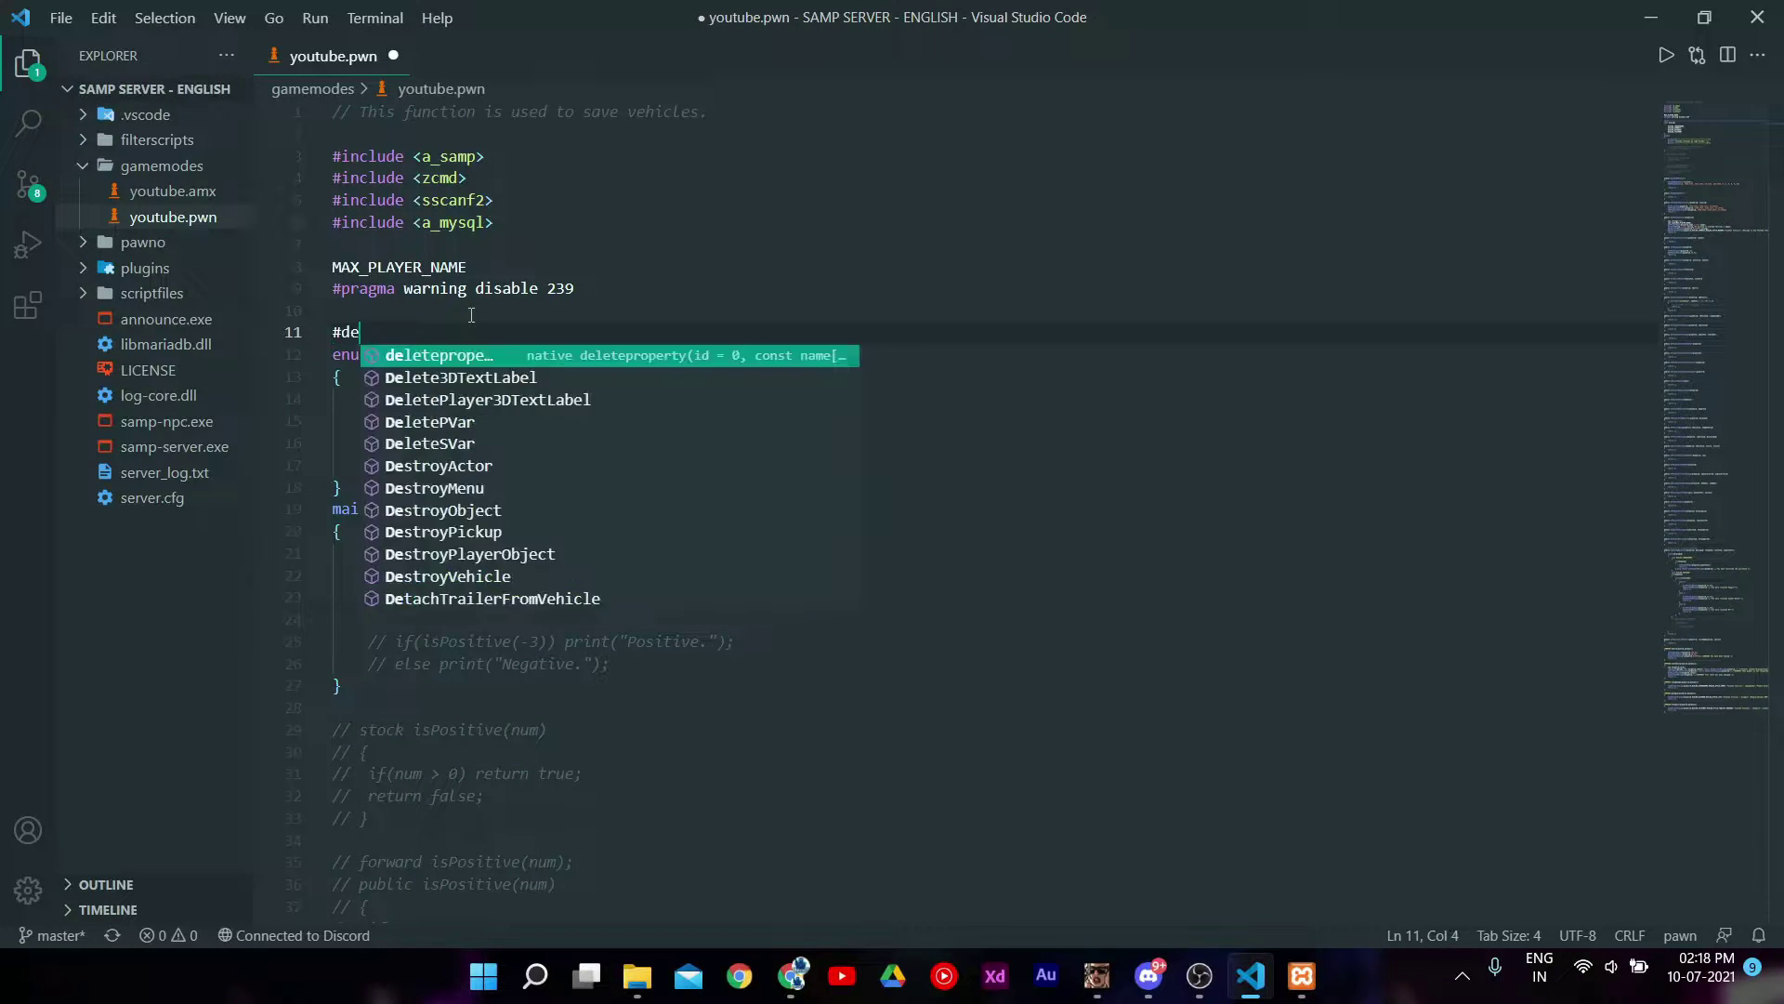
{"action": "type", "text": "fine SQL_HOST"}
Define SQL_HOST as "localhost" and an empty SQL_USER below the #pragma line.
{"action": "key", "text": "Tab"}
{"action": "type", "text": "\""}
{"action": "key", "text": "Return"}
{"action": "key", "text": "BackSpace"}
{"action": "type", "text": "\""}
{"action": "key", "text": "Return"}
{"action": "type", "text": "#define "}
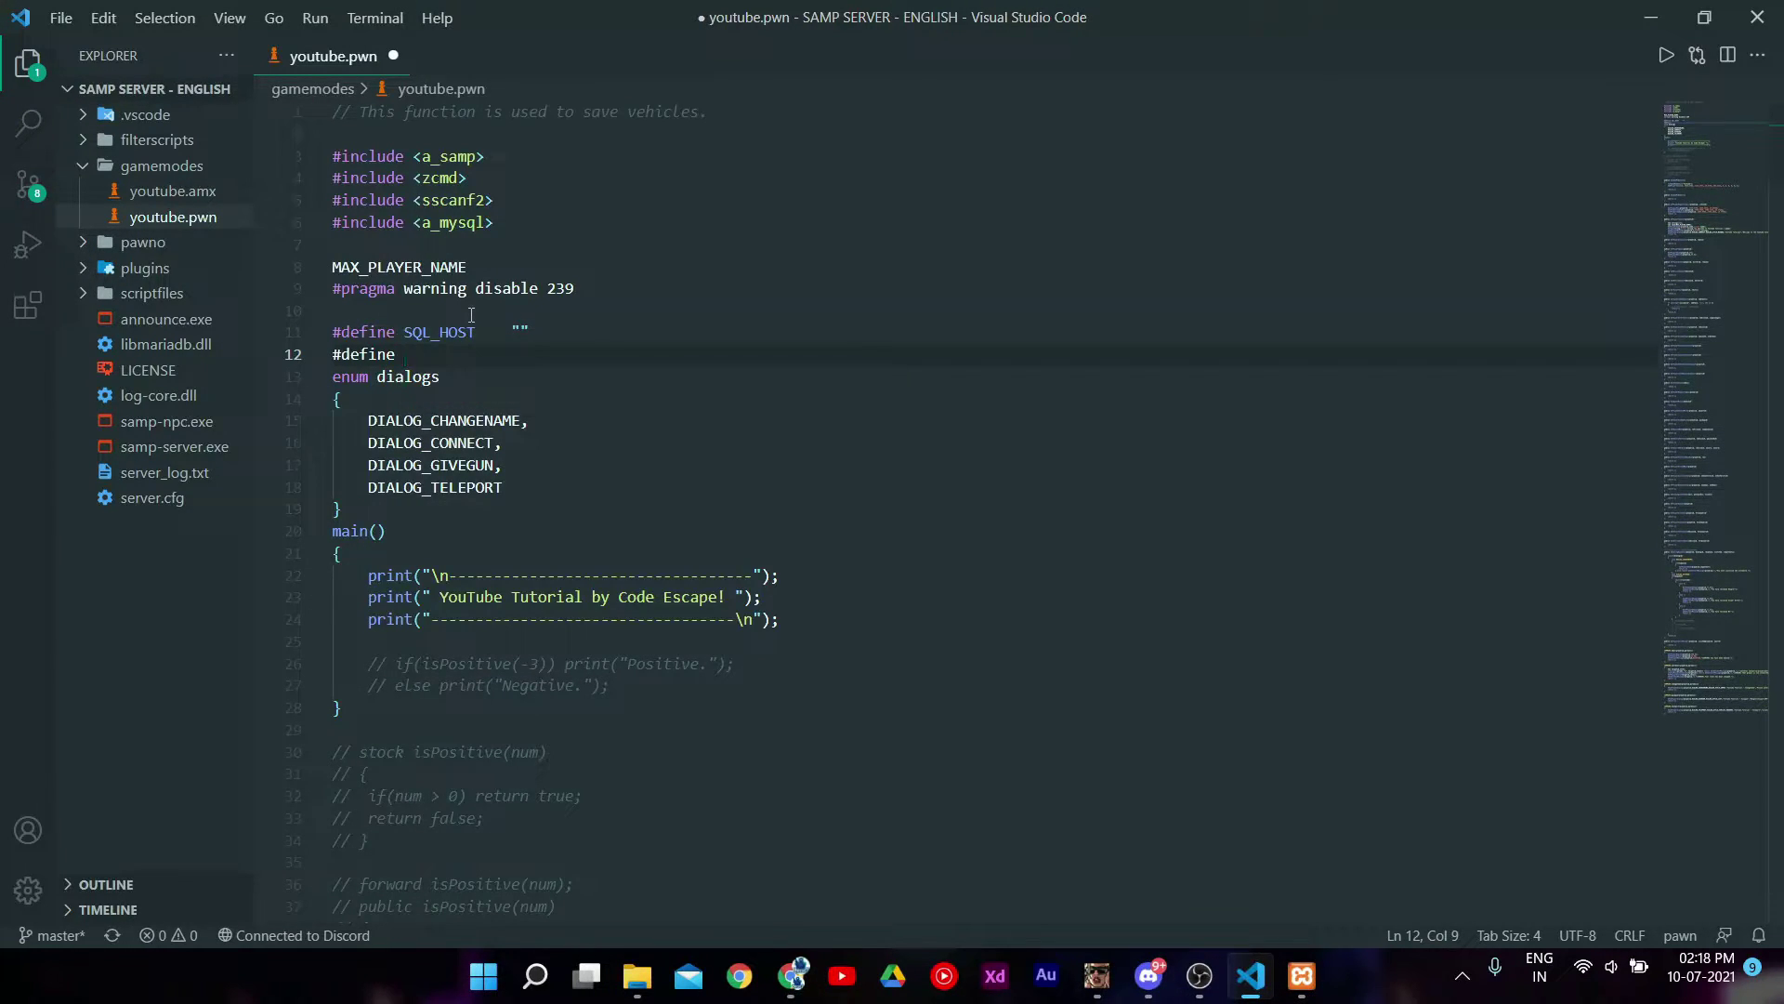
{"action": "type", "text": "SQL_USER\t\"\""}
{"action": "key", "text": "Return"}
{"action": "type", "text": "#define SQL_A"}
Add empty SQL_PASS and SQL_DB defines aligned with the others.
{"action": "key", "text": "BackSpace"}
{"action": "type", "text": "PASS"}
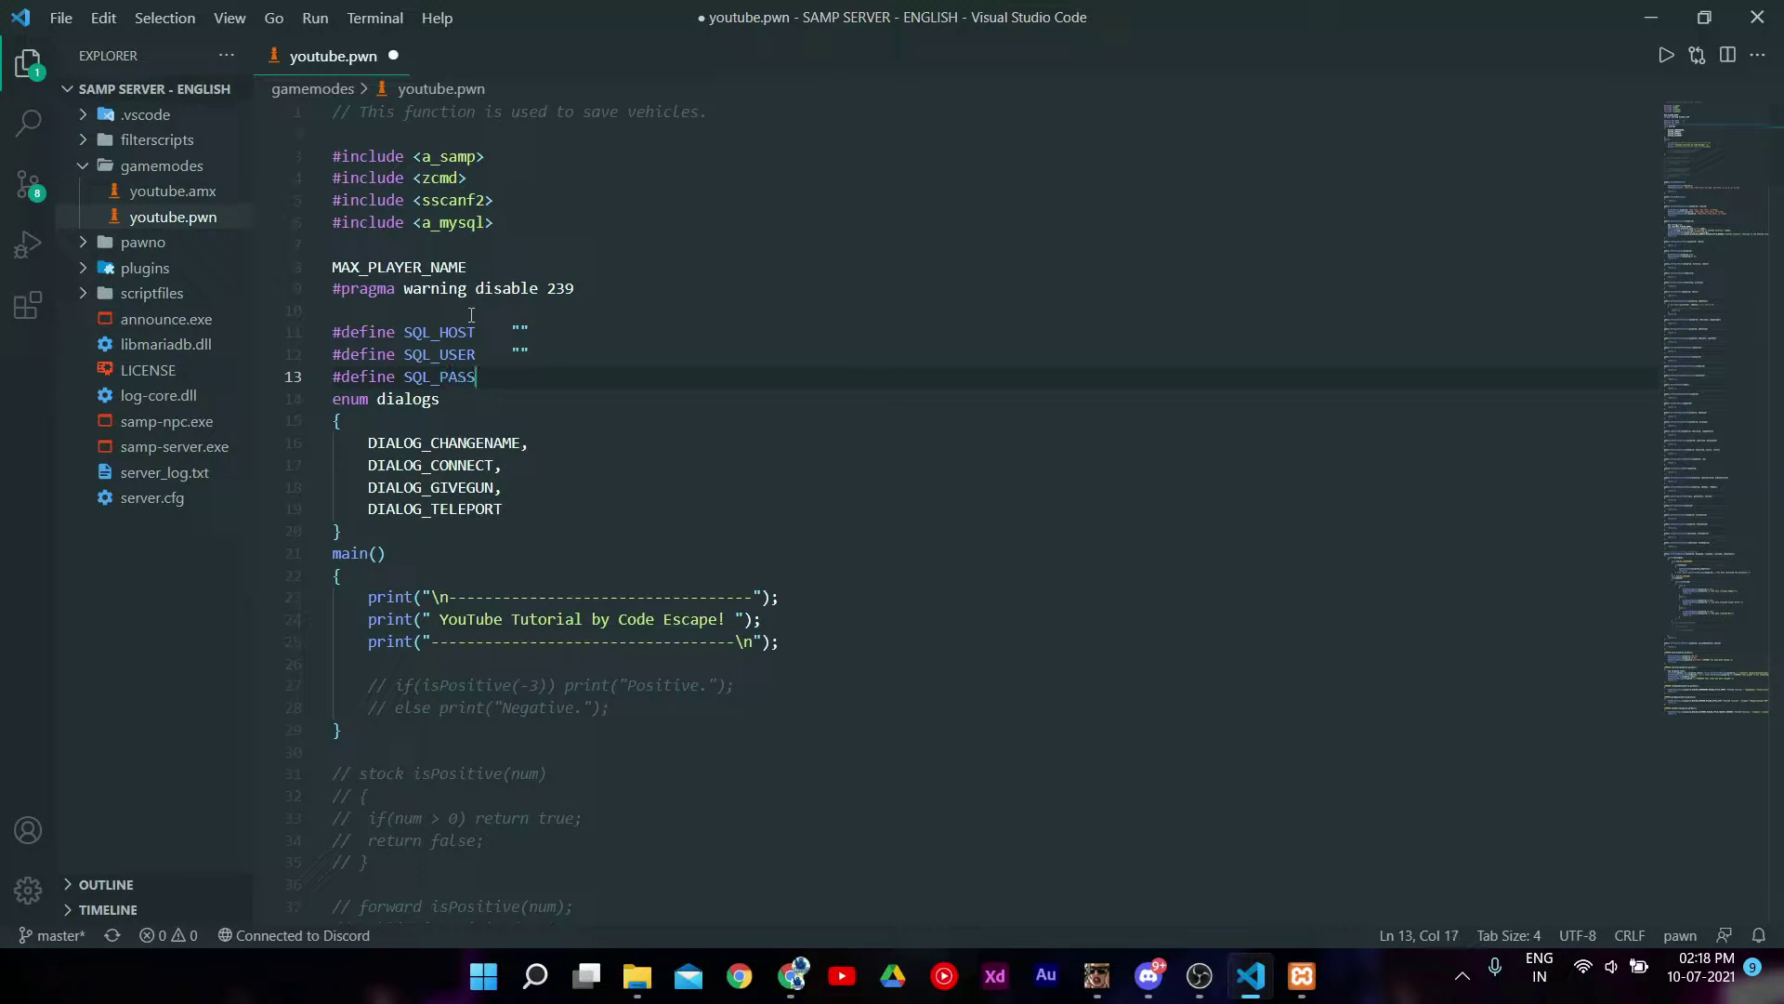
{"action": "type", "text": "\t\""}
{"action": "key", "text": "Return"}
{"action": "key", "text": "BackSpace"}
{"action": "key", "text": "BackSpace"}
{"action": "type", "text": "\""}
{"action": "key", "text": "Return"}
{"action": "type", "text": "#define SQL_"}
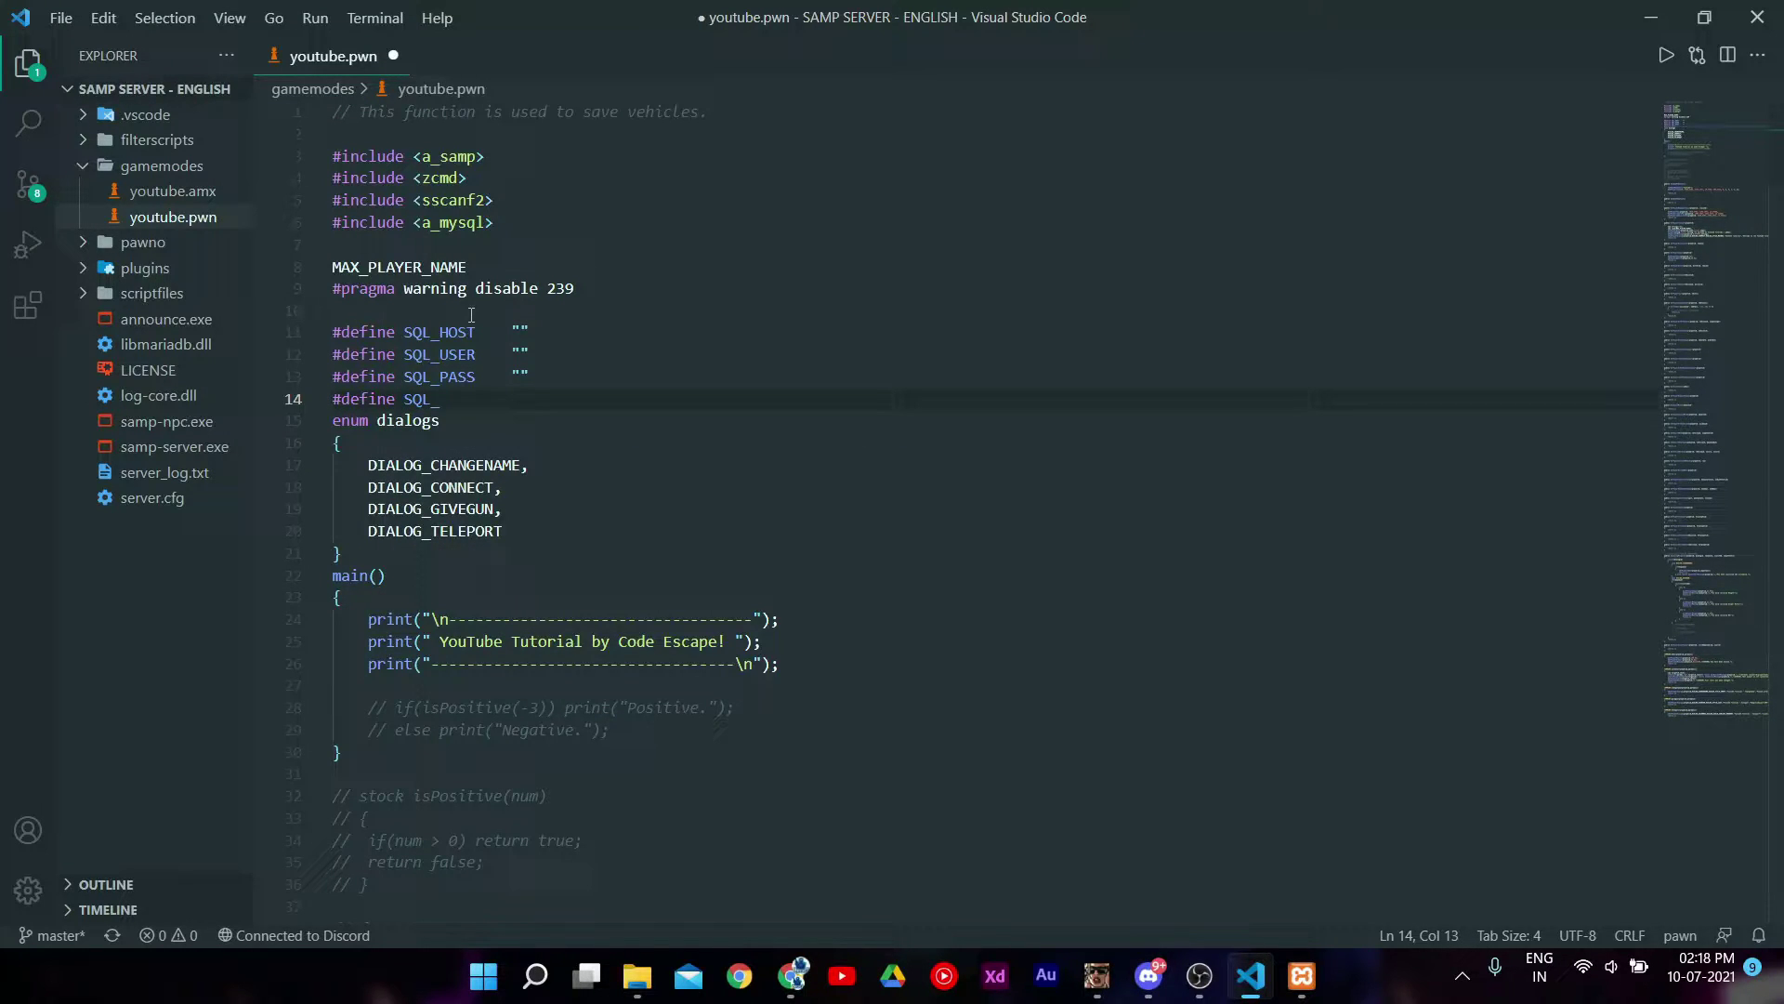
{"action": "type", "text": "DB"}
{"action": "key", "text": "Tab"}
{"action": "type", "text": "\""}
{"action": "left_click", "coordinate": [520, 332]}
{"action": "type", "text": "localhost"}
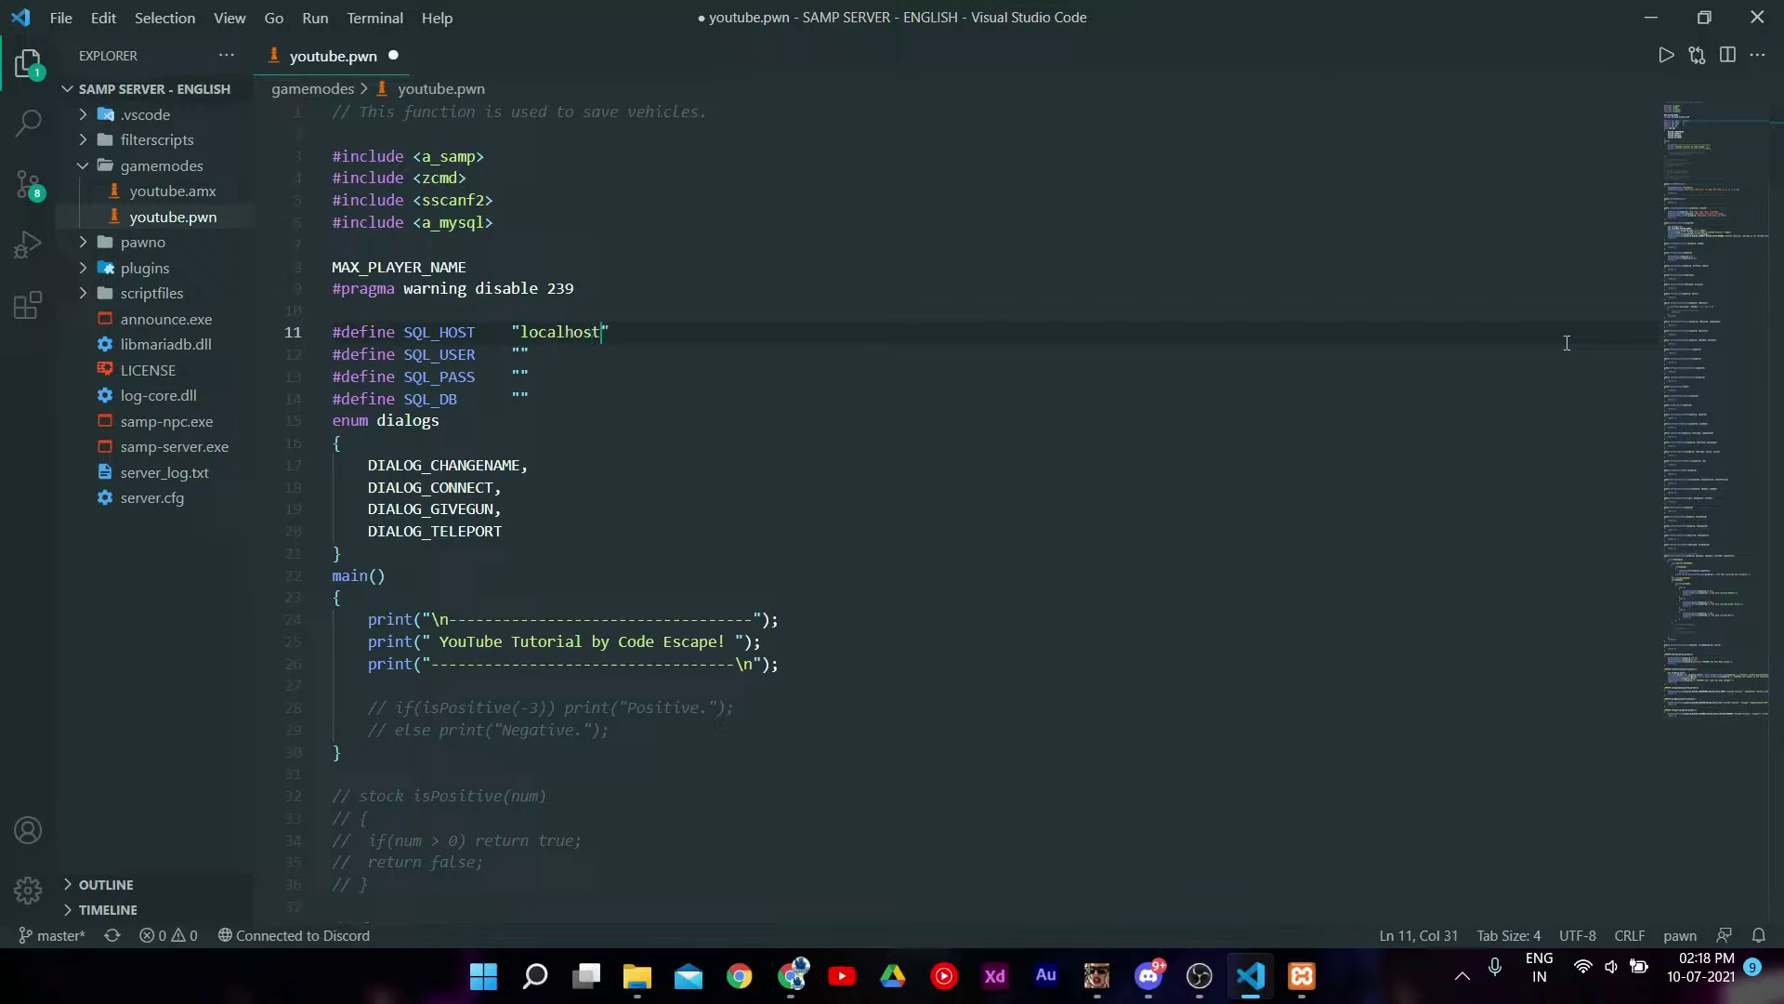
Retry phpMyAdmin's MySQL connection and reload localhost/phpmyadmin in Chrome.
{"action": "key", "text": "alt+Tab"}
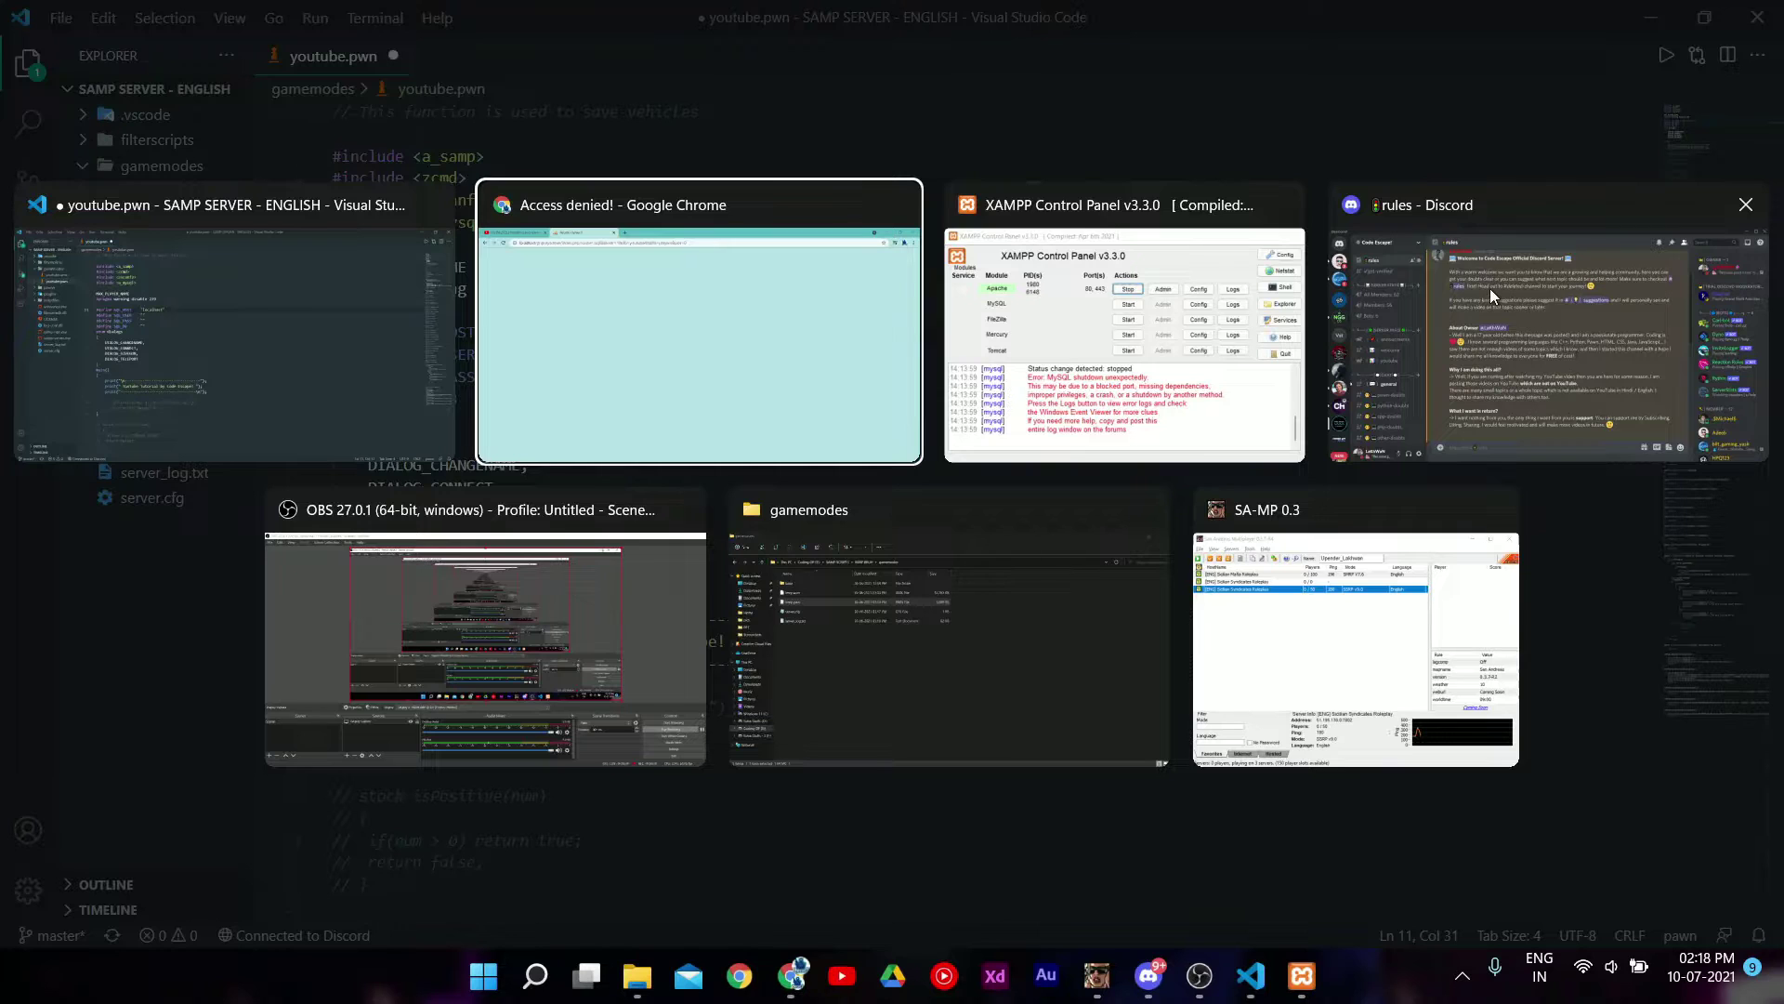
{"action": "key", "text": "alt+Tab"}
{"action": "key", "text": "Tab"}
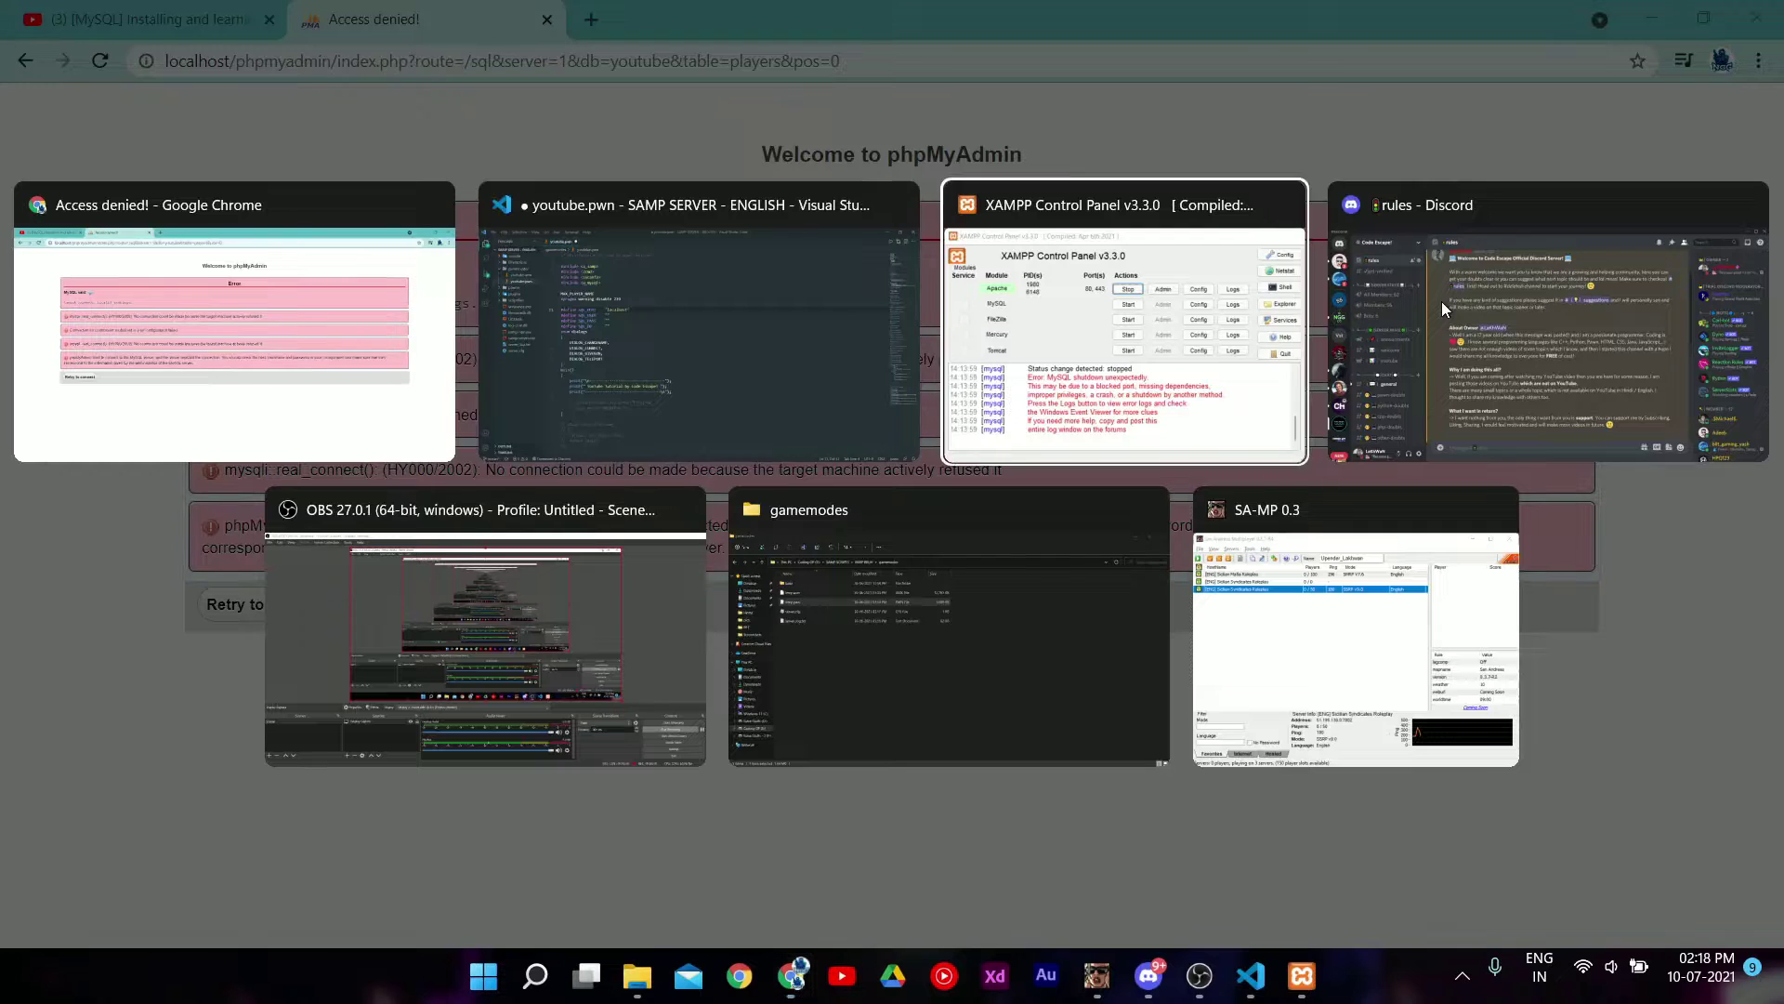
{"action": "key", "text": "Tab"}
{"action": "key", "text": "Tab"}
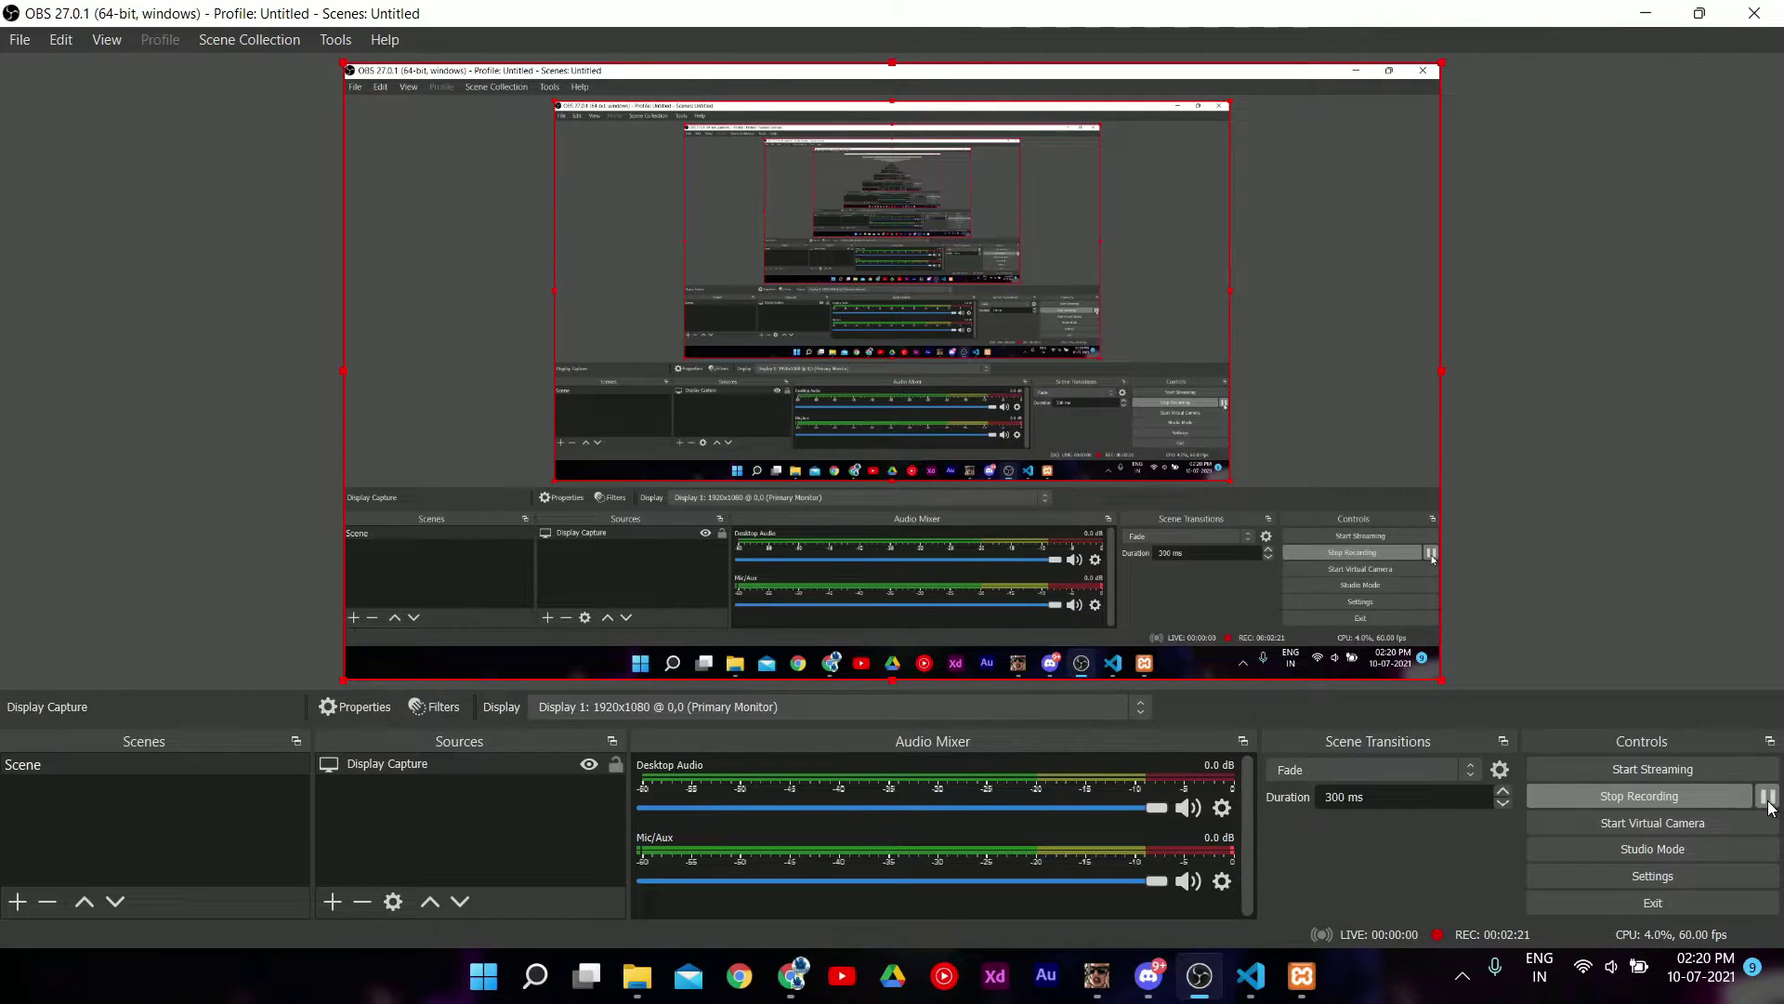
{"action": "key", "text": "alt+Tab"}
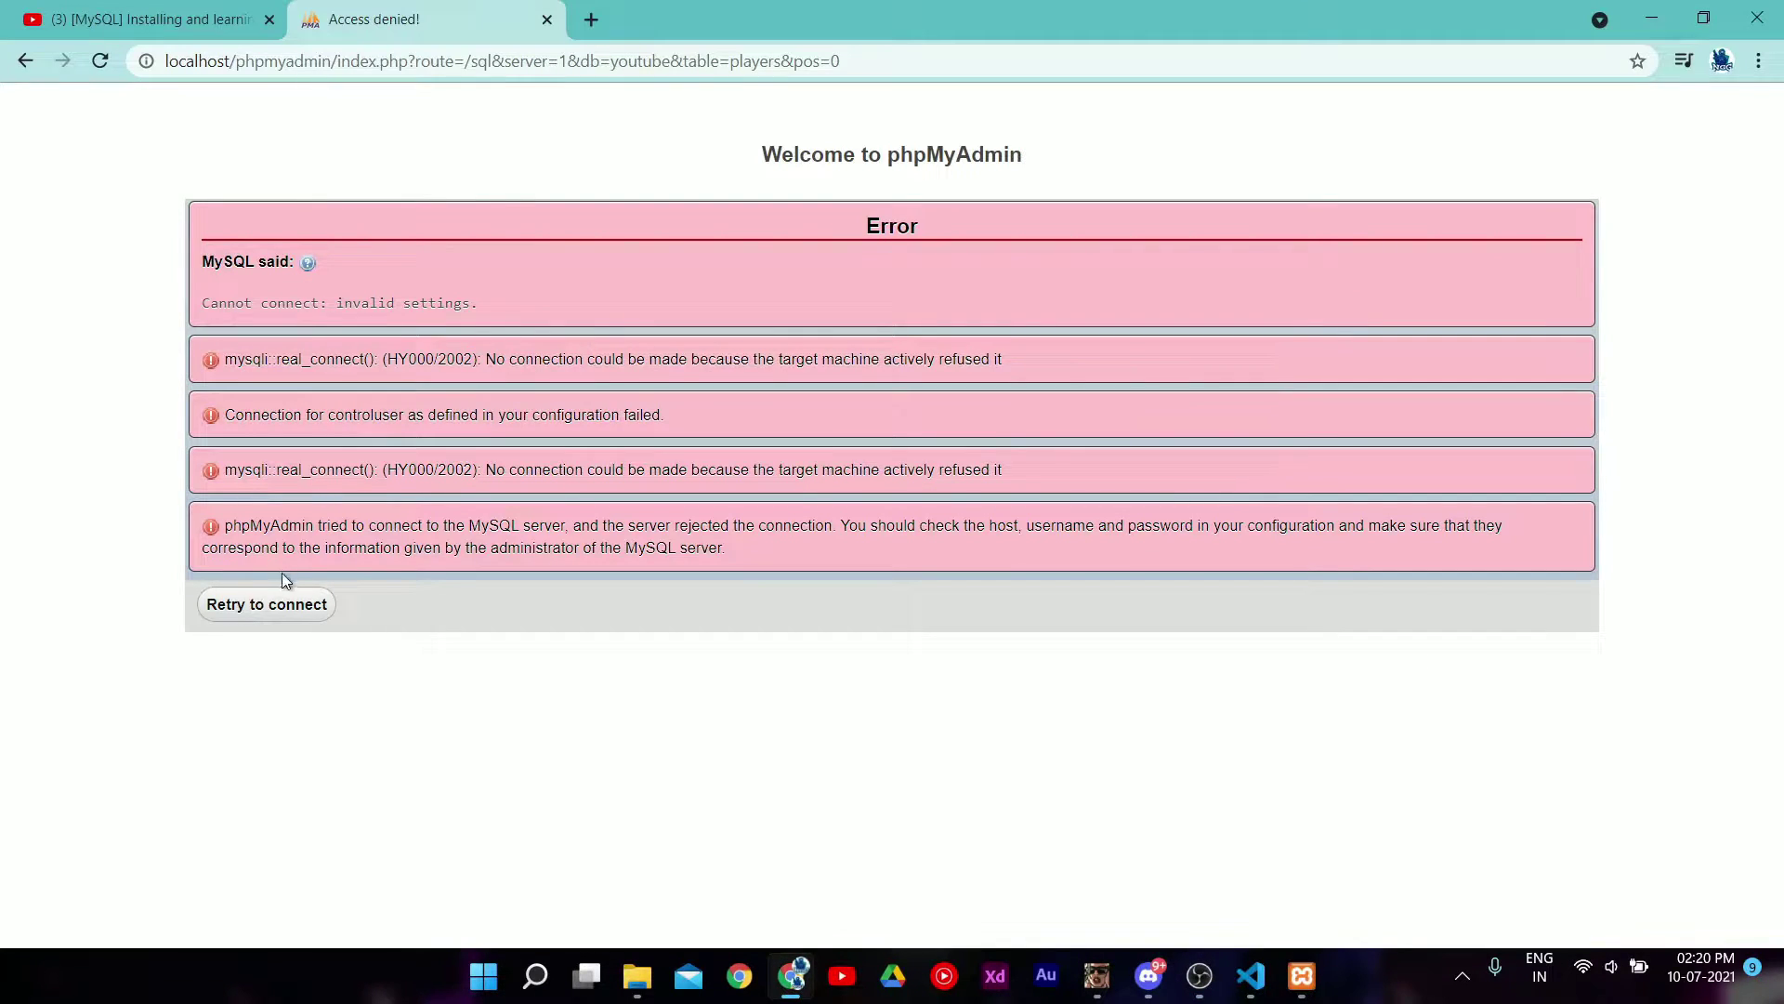
{"action": "left_click", "coordinate": [284, 604]}
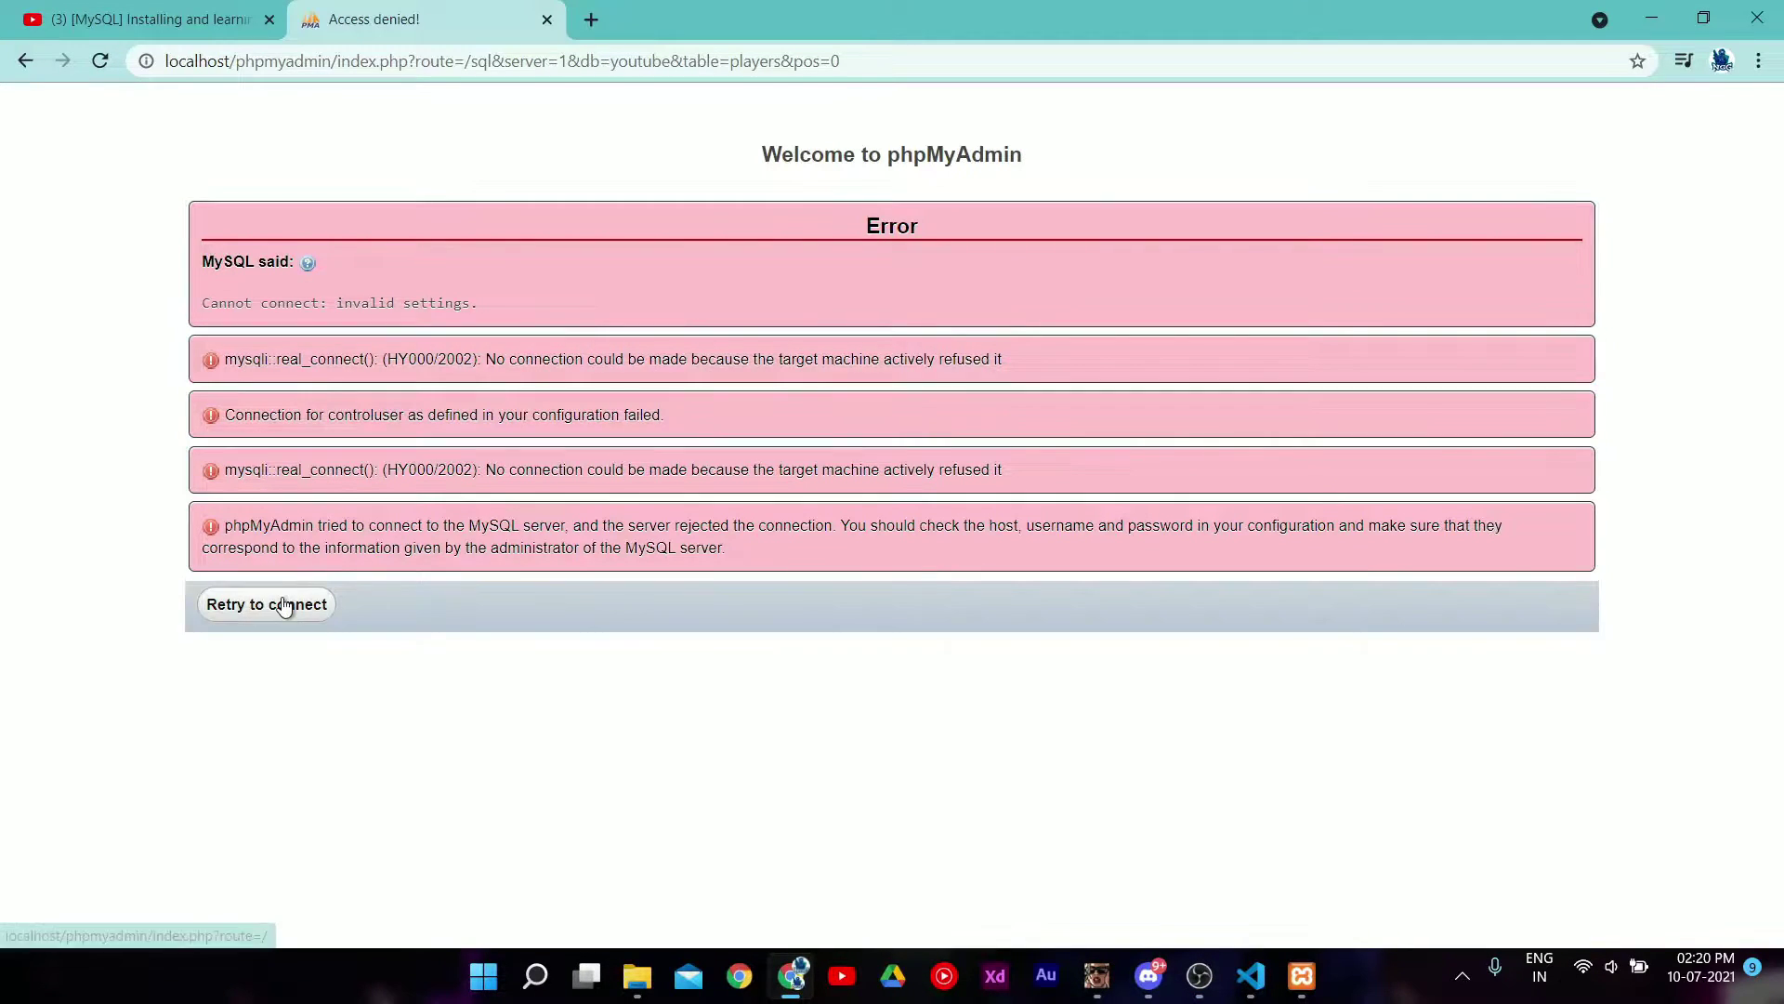
{"action": "left_click", "coordinate": [492, 60]}
{"action": "type", "text": "localhost/phpmy"}
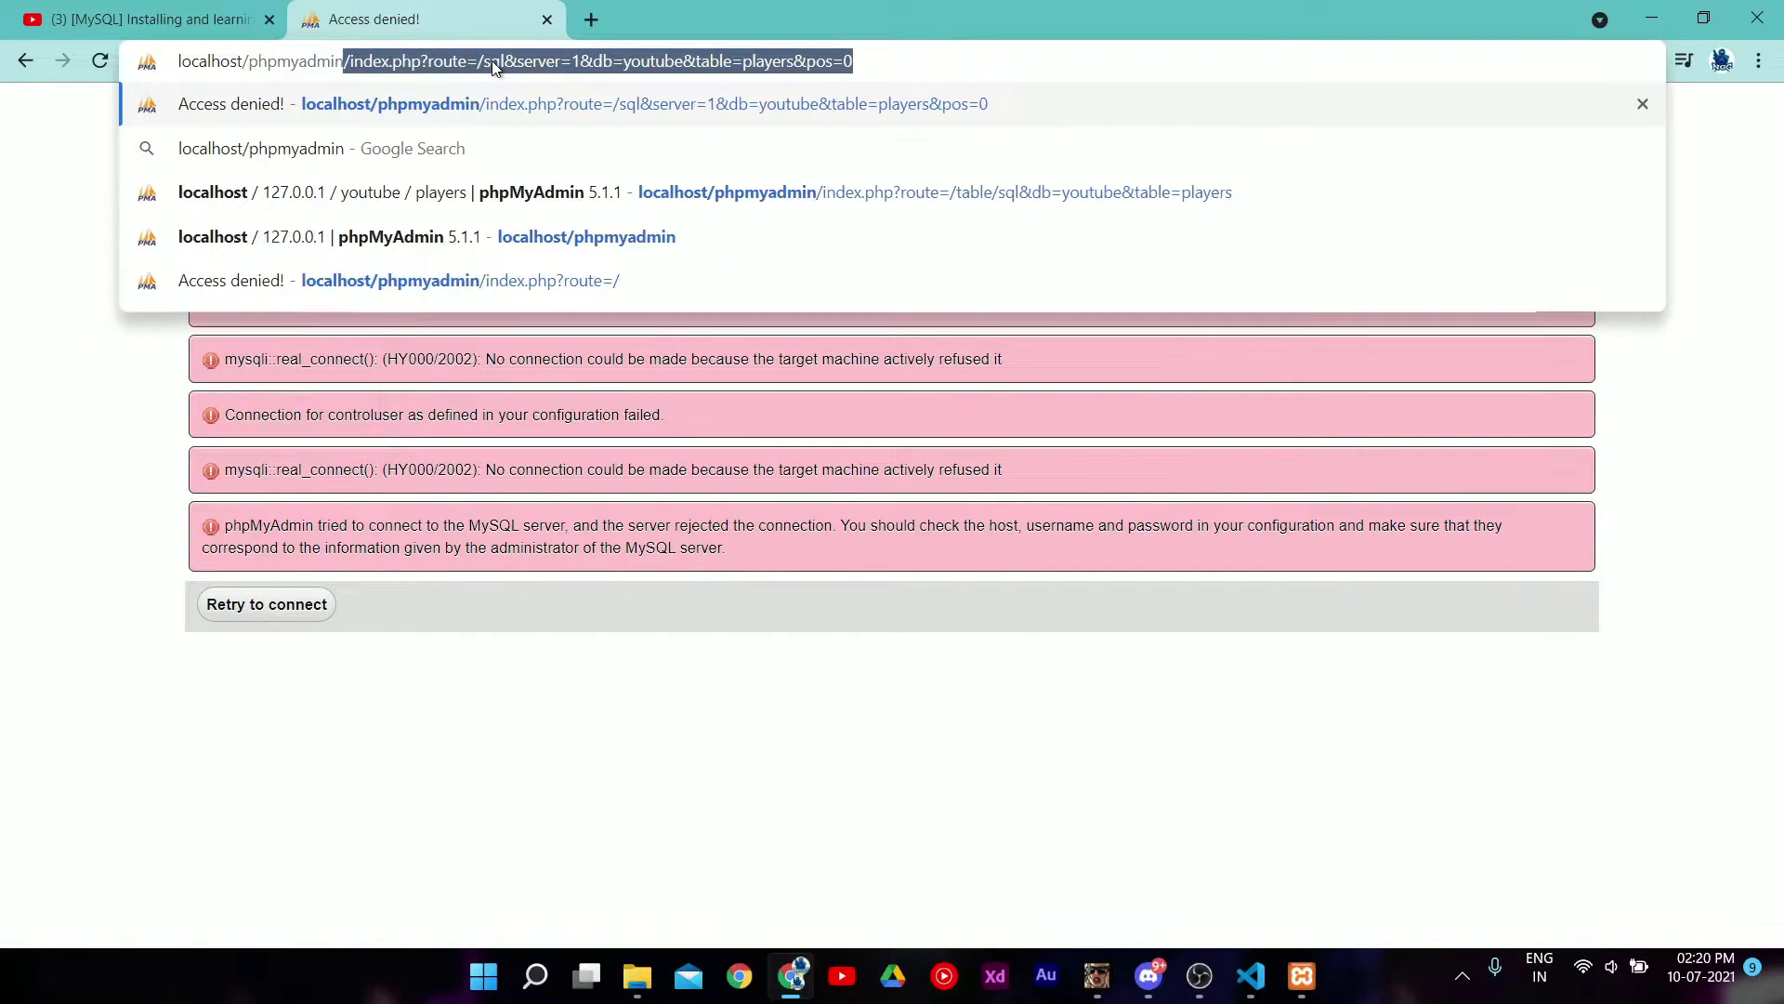
{"action": "type", "text": "admin"}
{"action": "key", "text": "Return"}
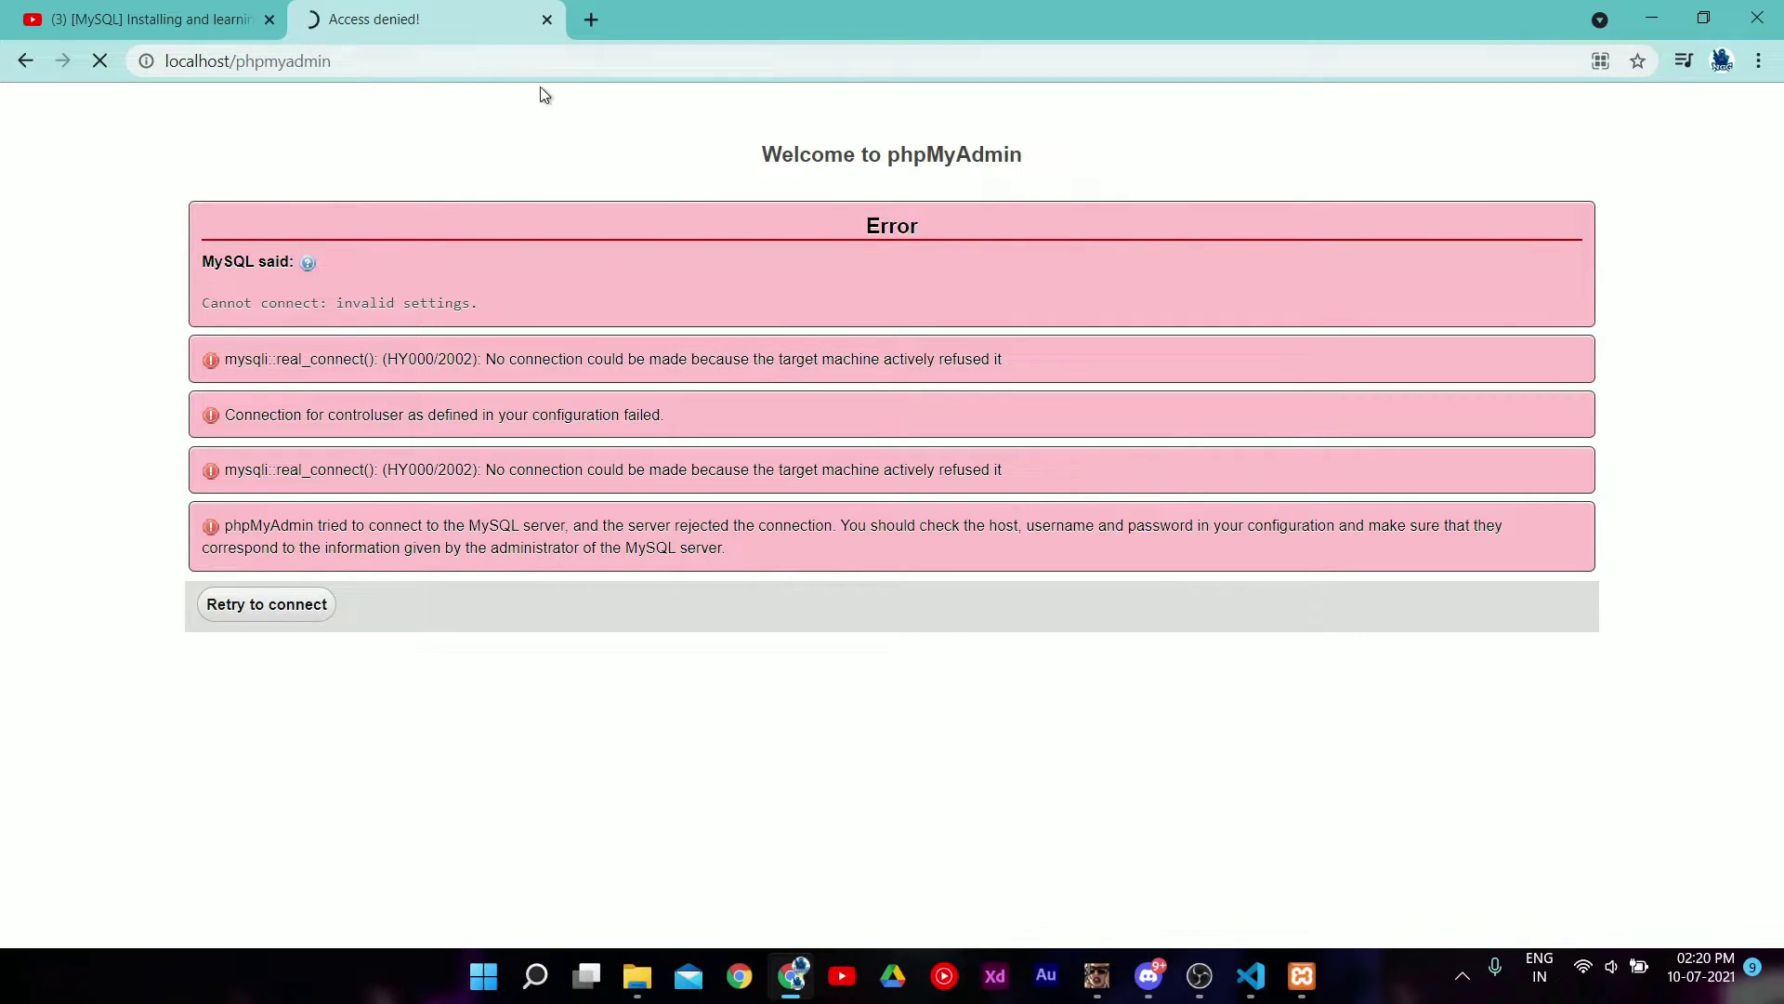
Set SQL_USER to "root" in youtube.pwn.
{"action": "key", "text": "alt+Tab"}
{"action": "left_click", "coordinate": [1438, 316]}
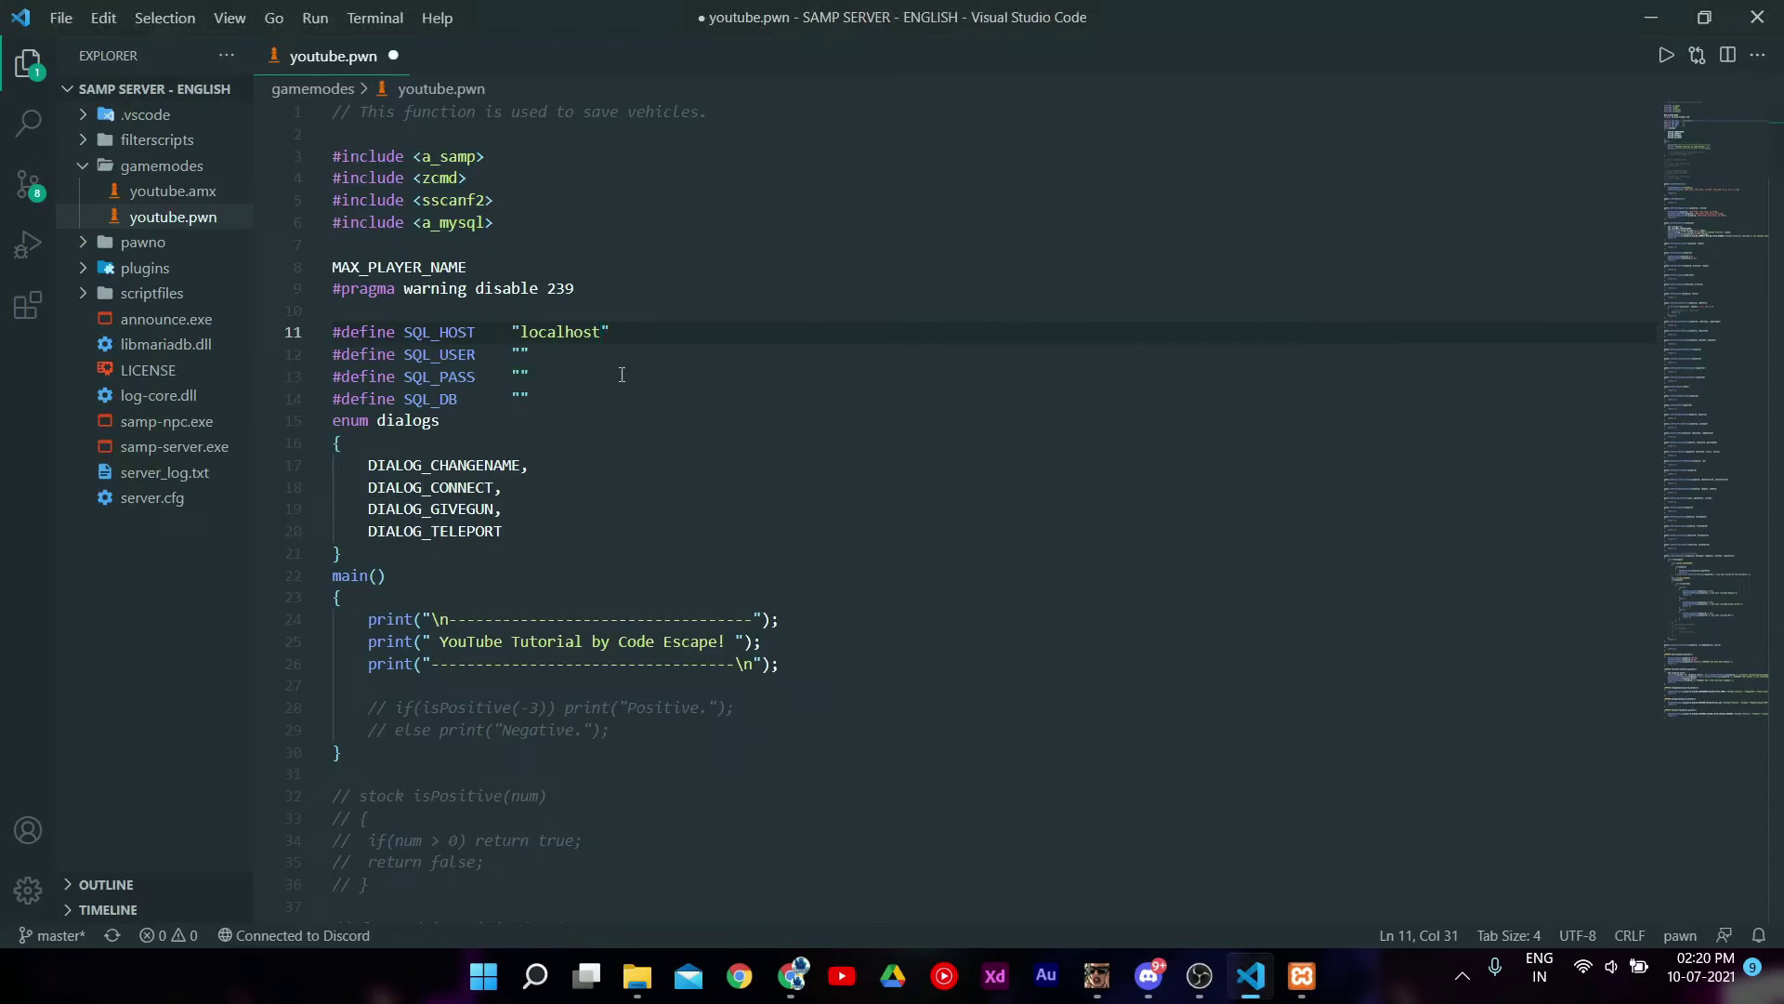
{"action": "left_click", "coordinate": [520, 353]}
{"action": "type", "text": "root"}
{"action": "key", "text": "Down"}
{"action": "key", "text": "Down"}
{"action": "key", "text": "alt+Tab"}
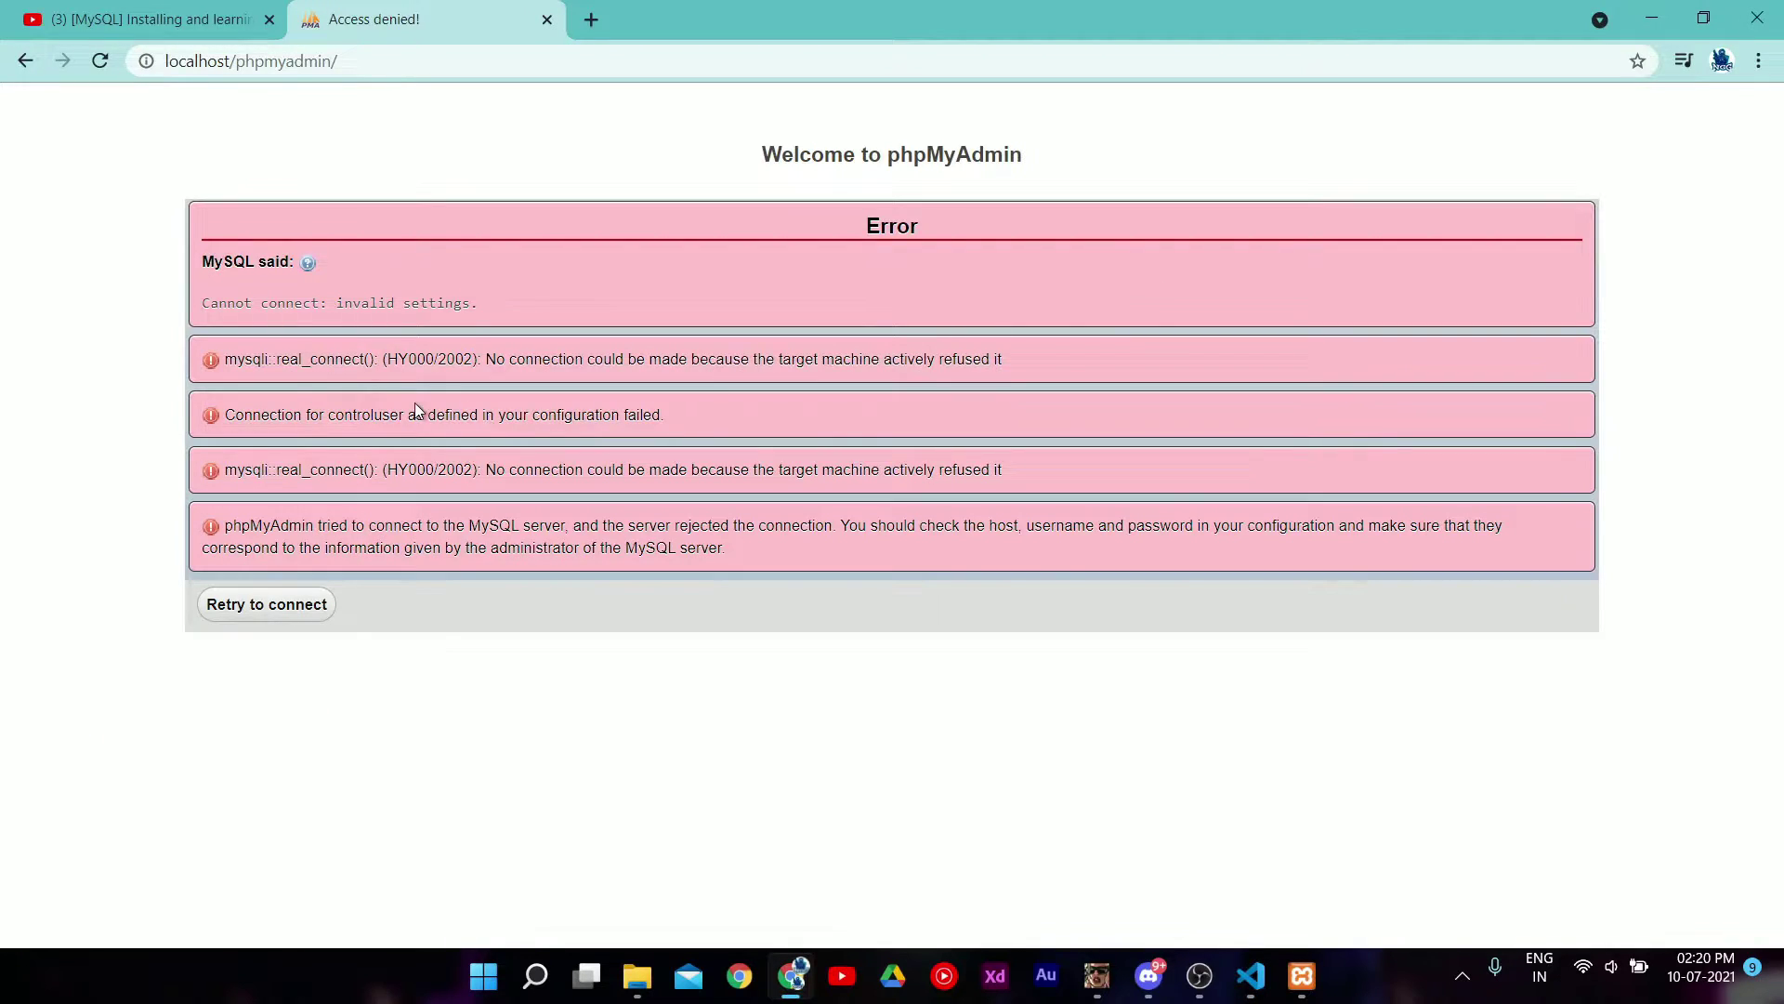
Start MySQL in XAMPP Control Panel and open its Admin page.
{"action": "left_click", "coordinate": [1301, 975]}
{"action": "left_click", "coordinate": [402, 163]}
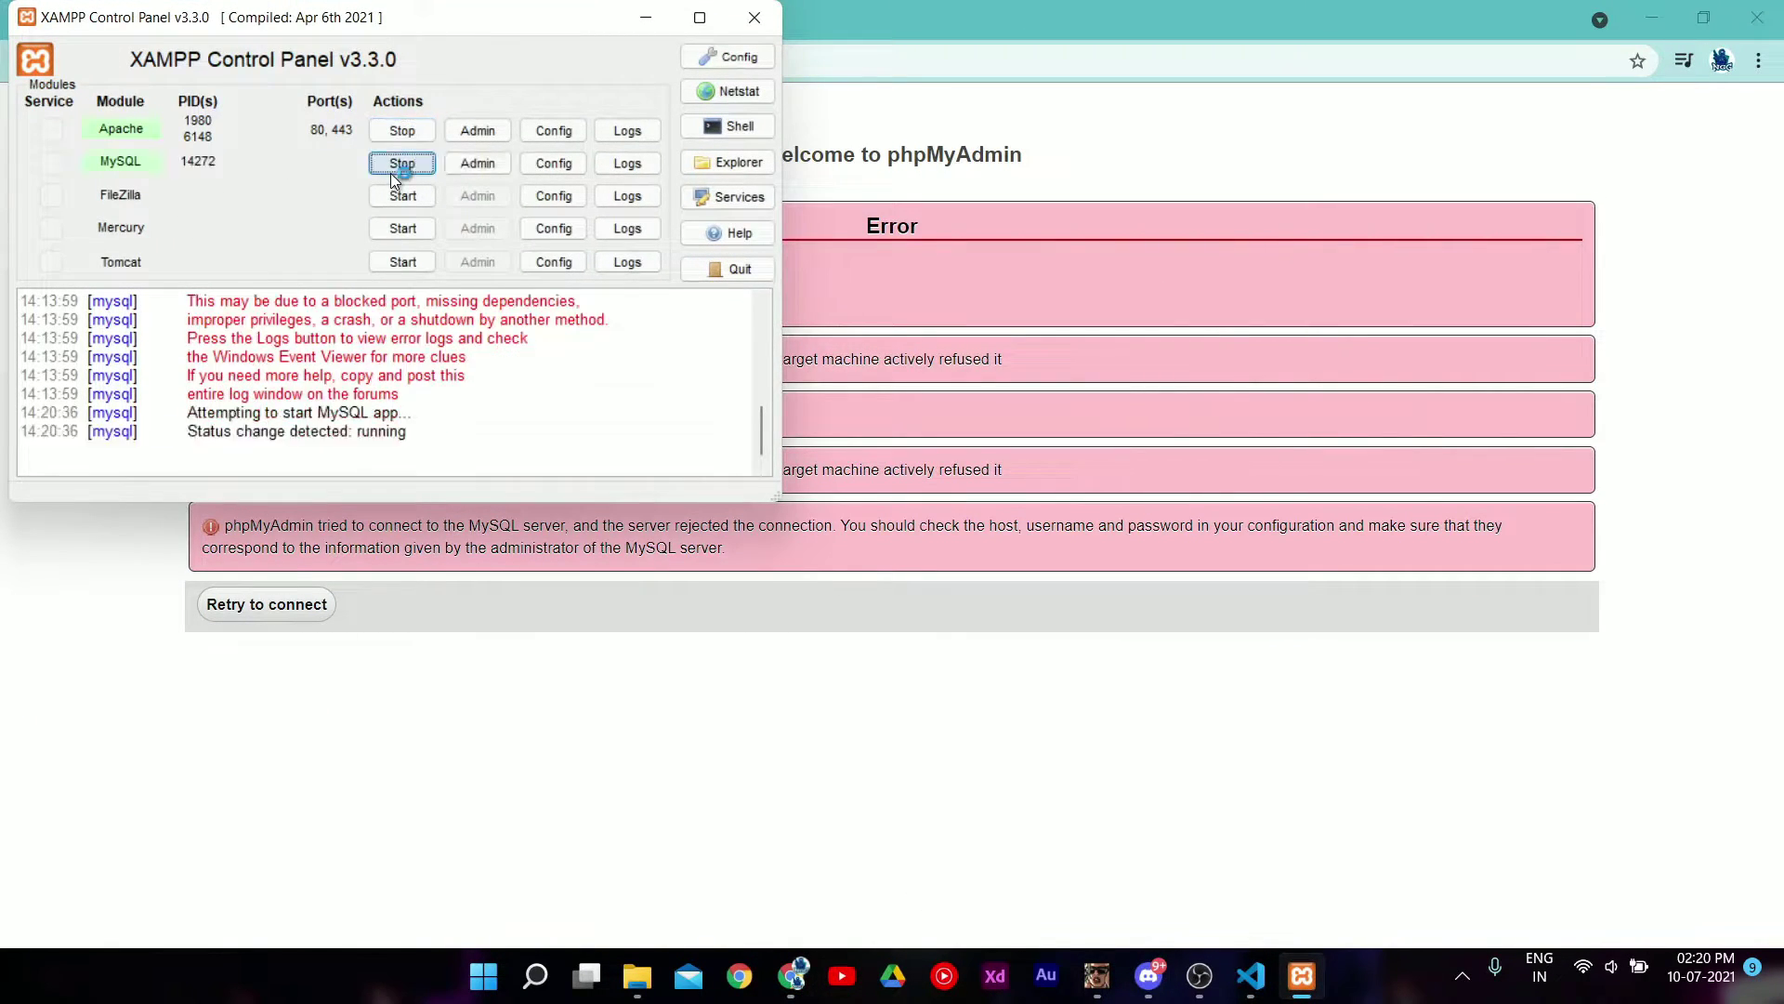
{"action": "left_click", "coordinate": [477, 164]}
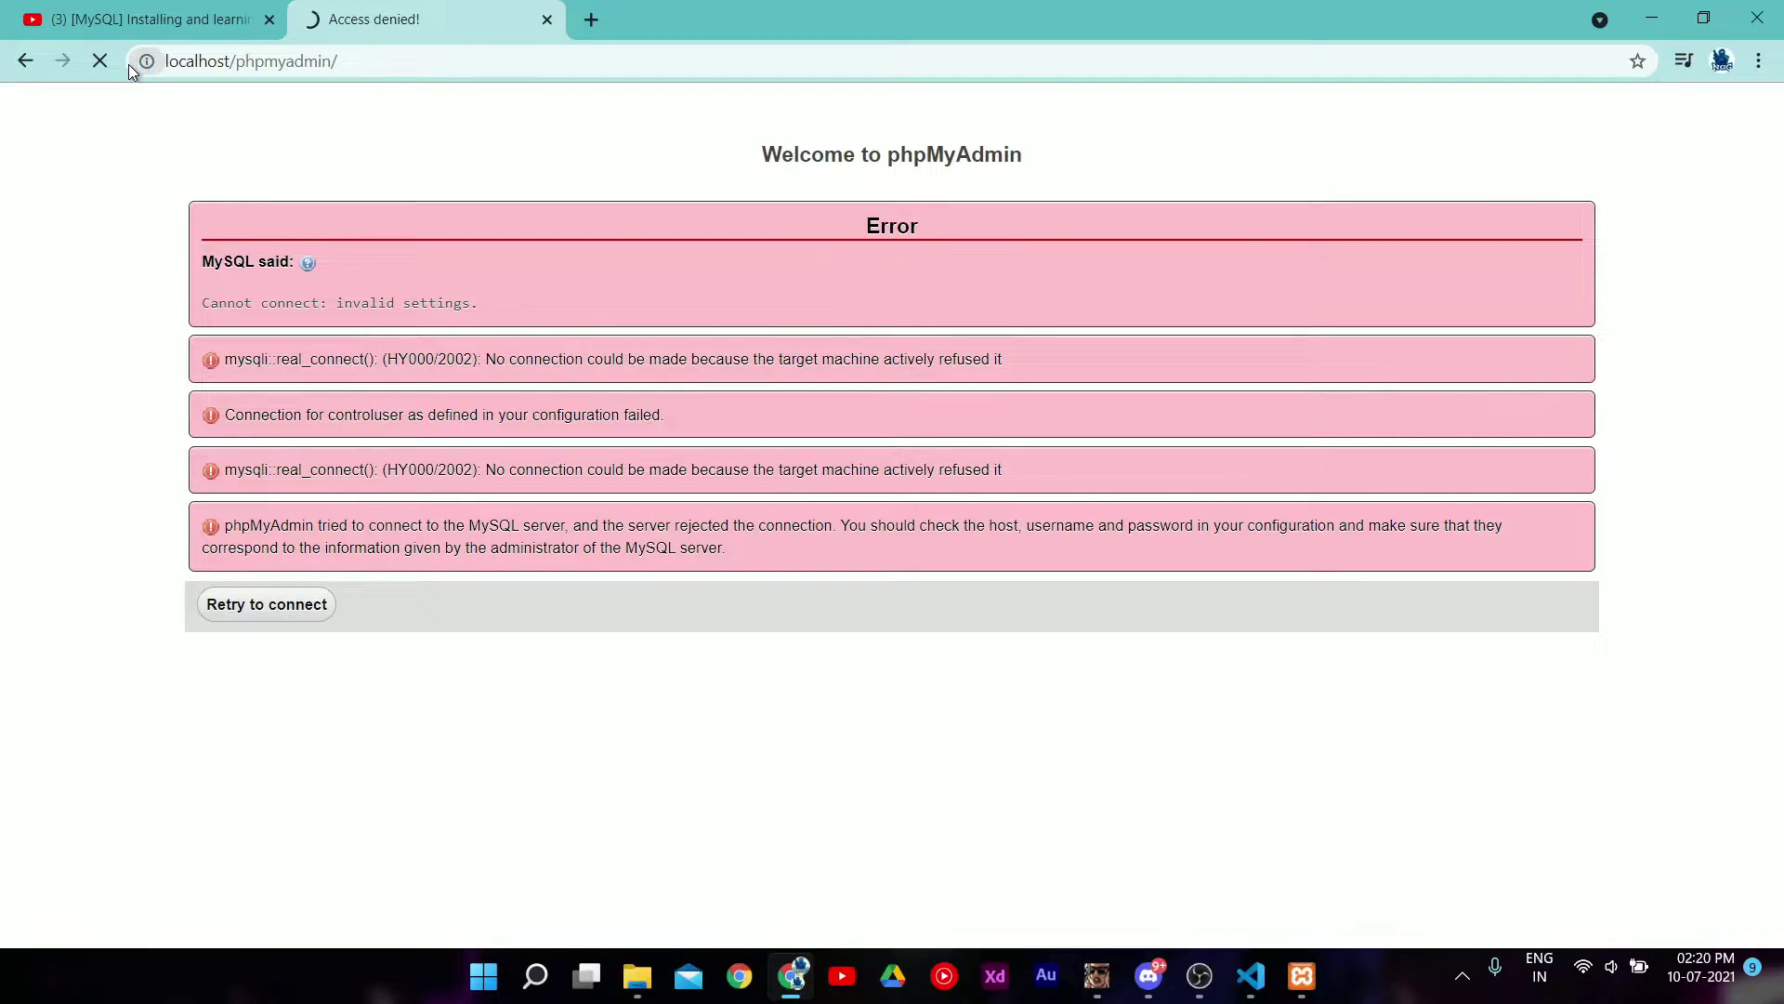
Open the Code Escape channel page from the YouTube tab.
{"action": "left_click", "coordinate": [150, 18]}
{"action": "scroll", "coordinate": [256, 815], "scroll_direction": "down", "scroll_amount": 2}
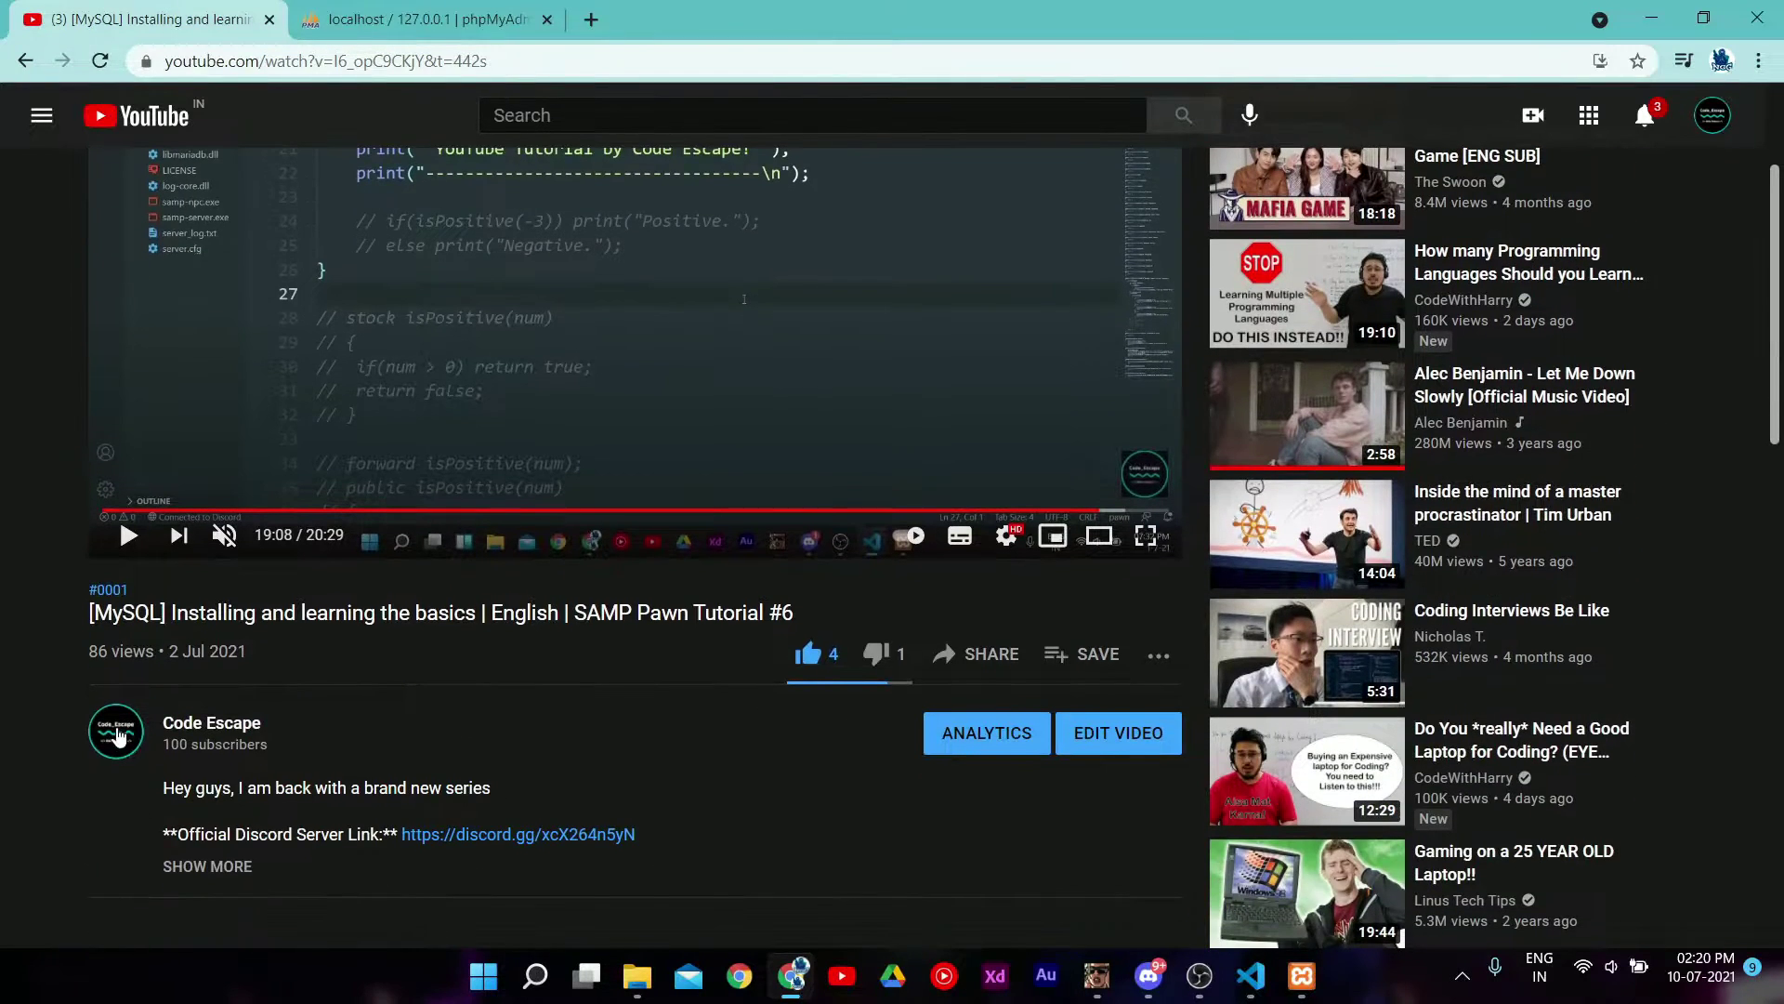
{"action": "left_click", "coordinate": [210, 731]}
Browse the players table of the youtube database in phpMyAdmin.
{"action": "left_click", "coordinate": [466, 20]}
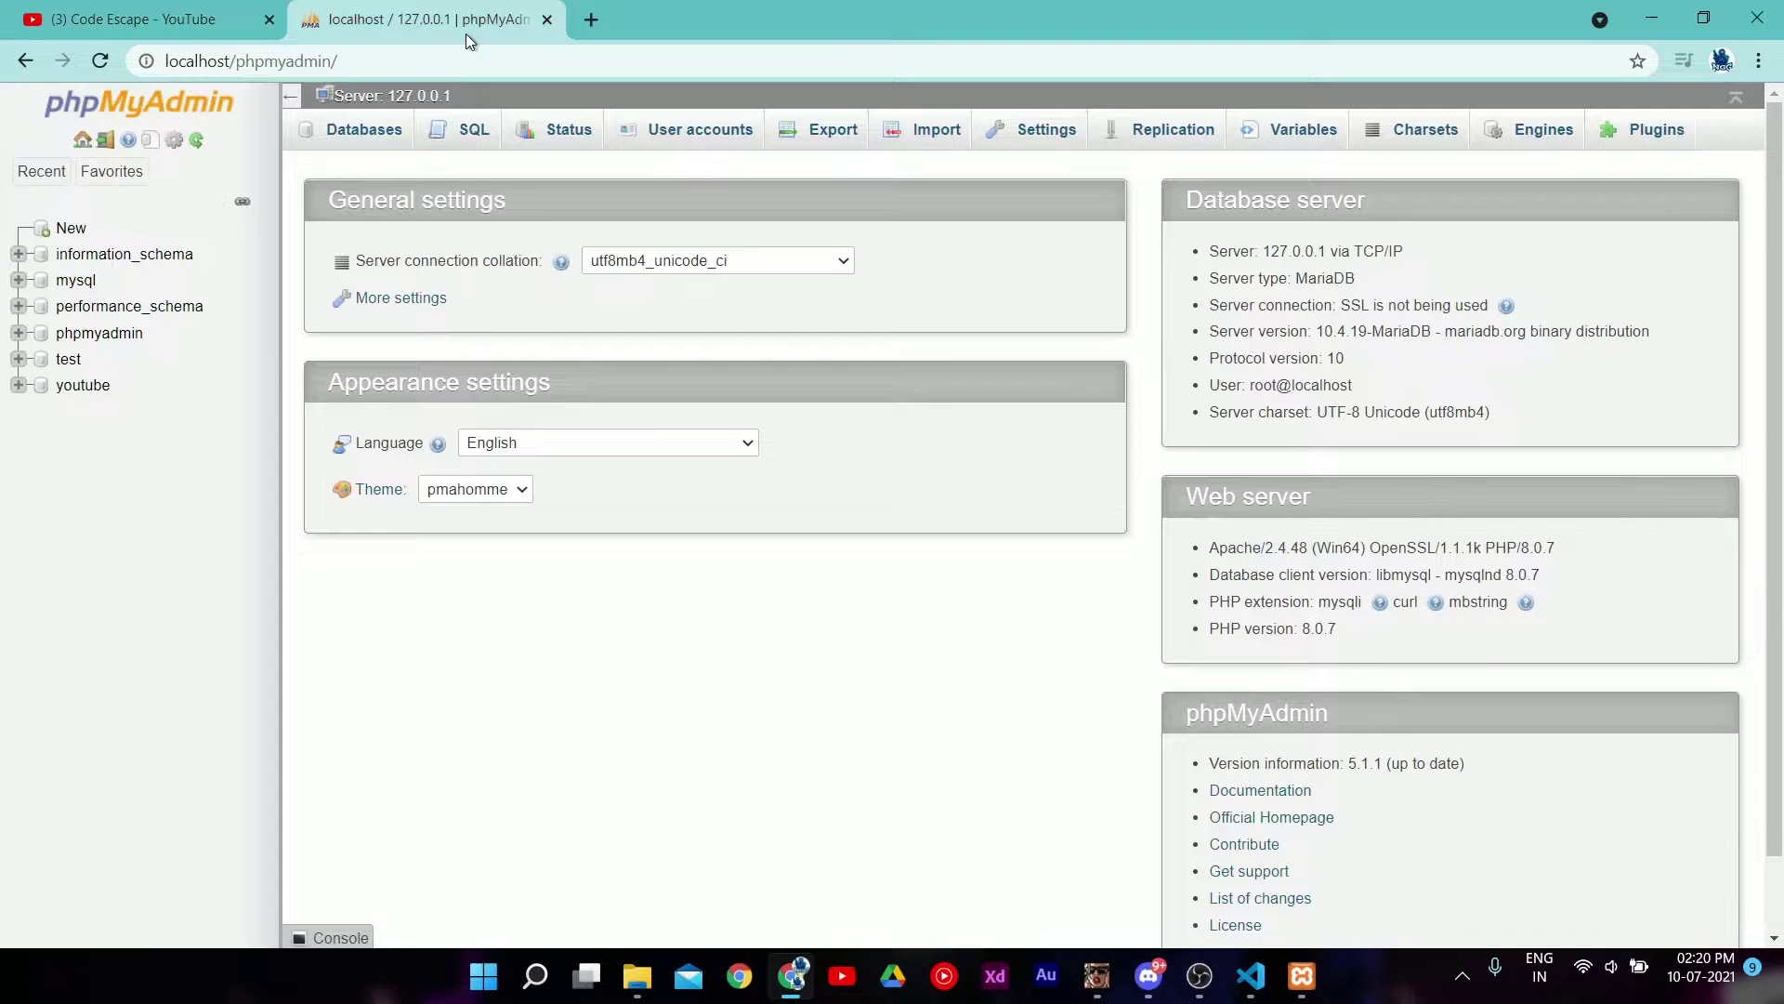
{"action": "left_click", "coordinate": [82, 384]}
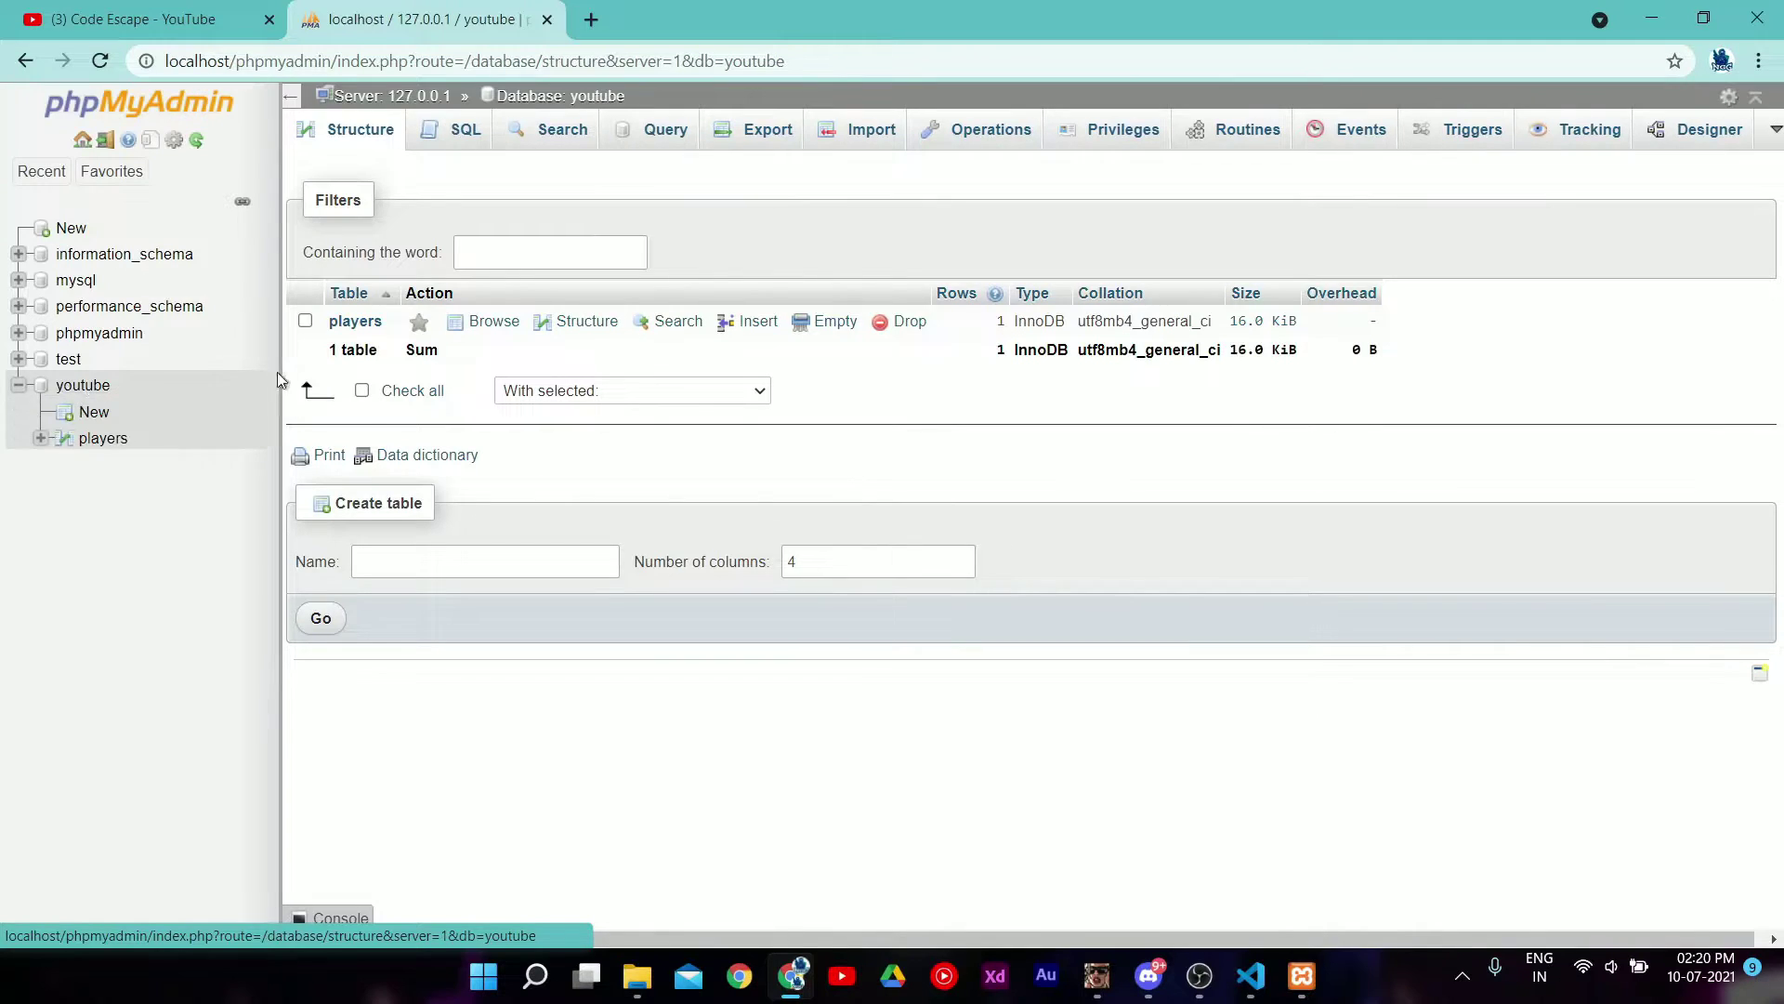
{"action": "left_click", "coordinate": [355, 321]}
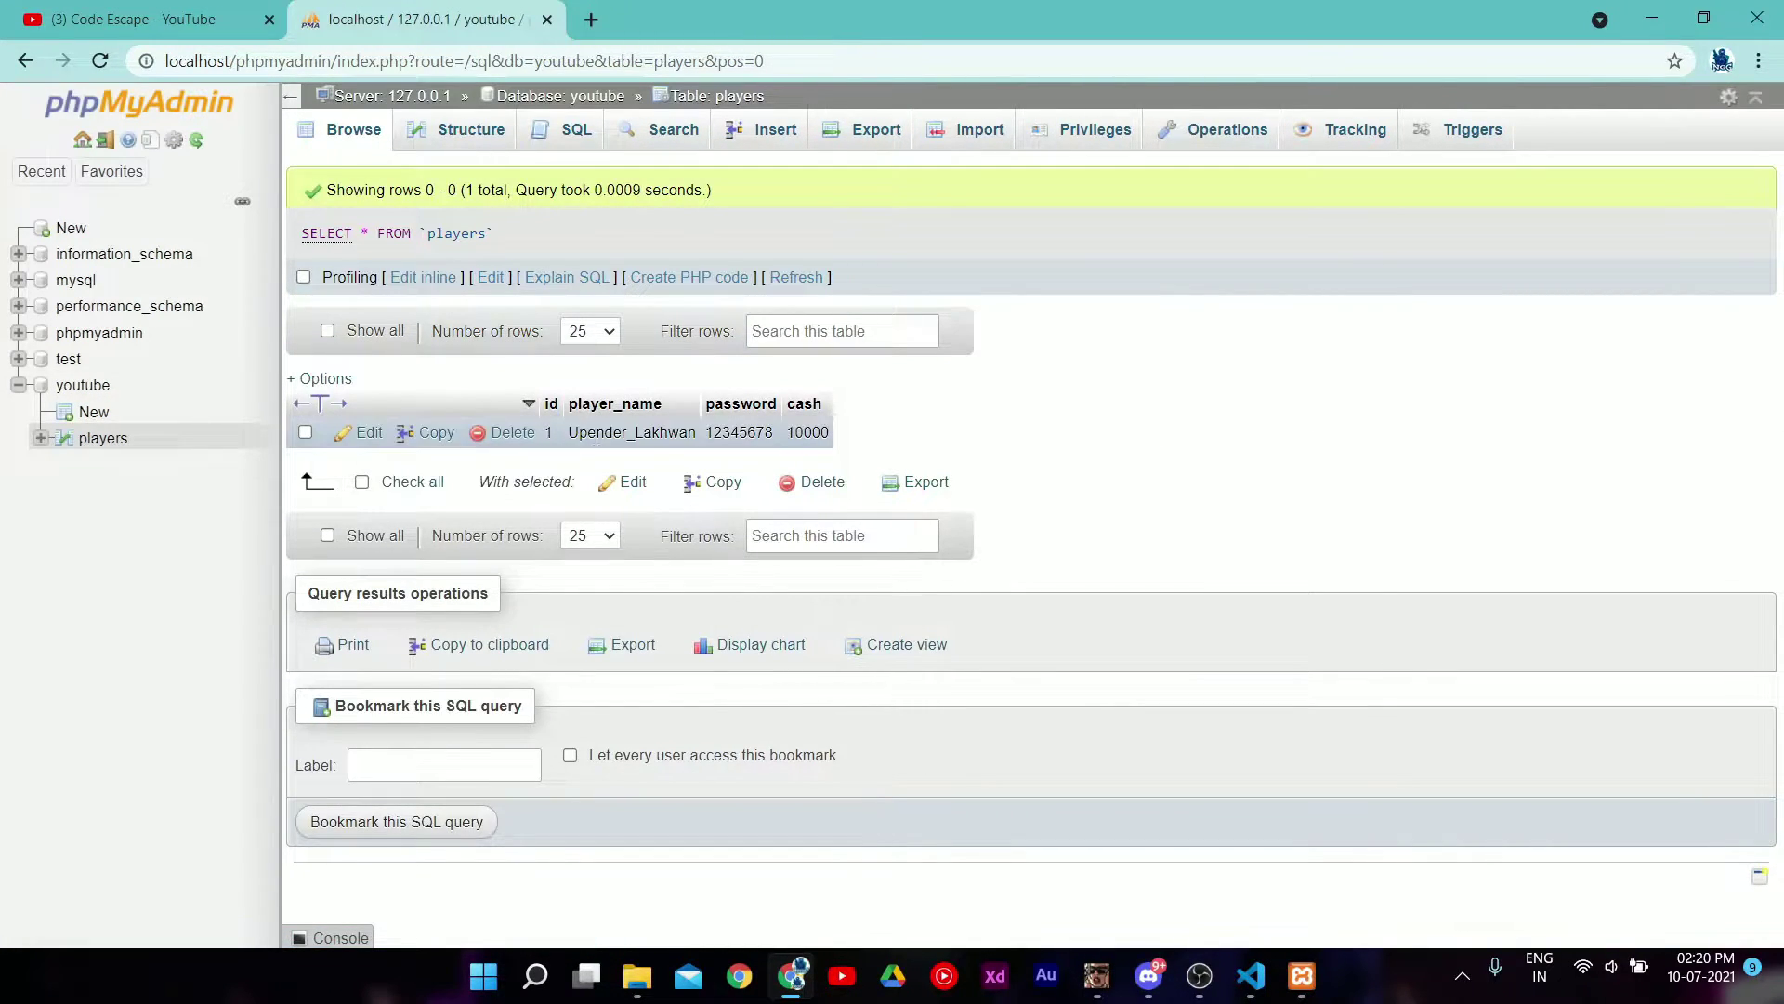
{"action": "key", "text": "alt+Tab"}
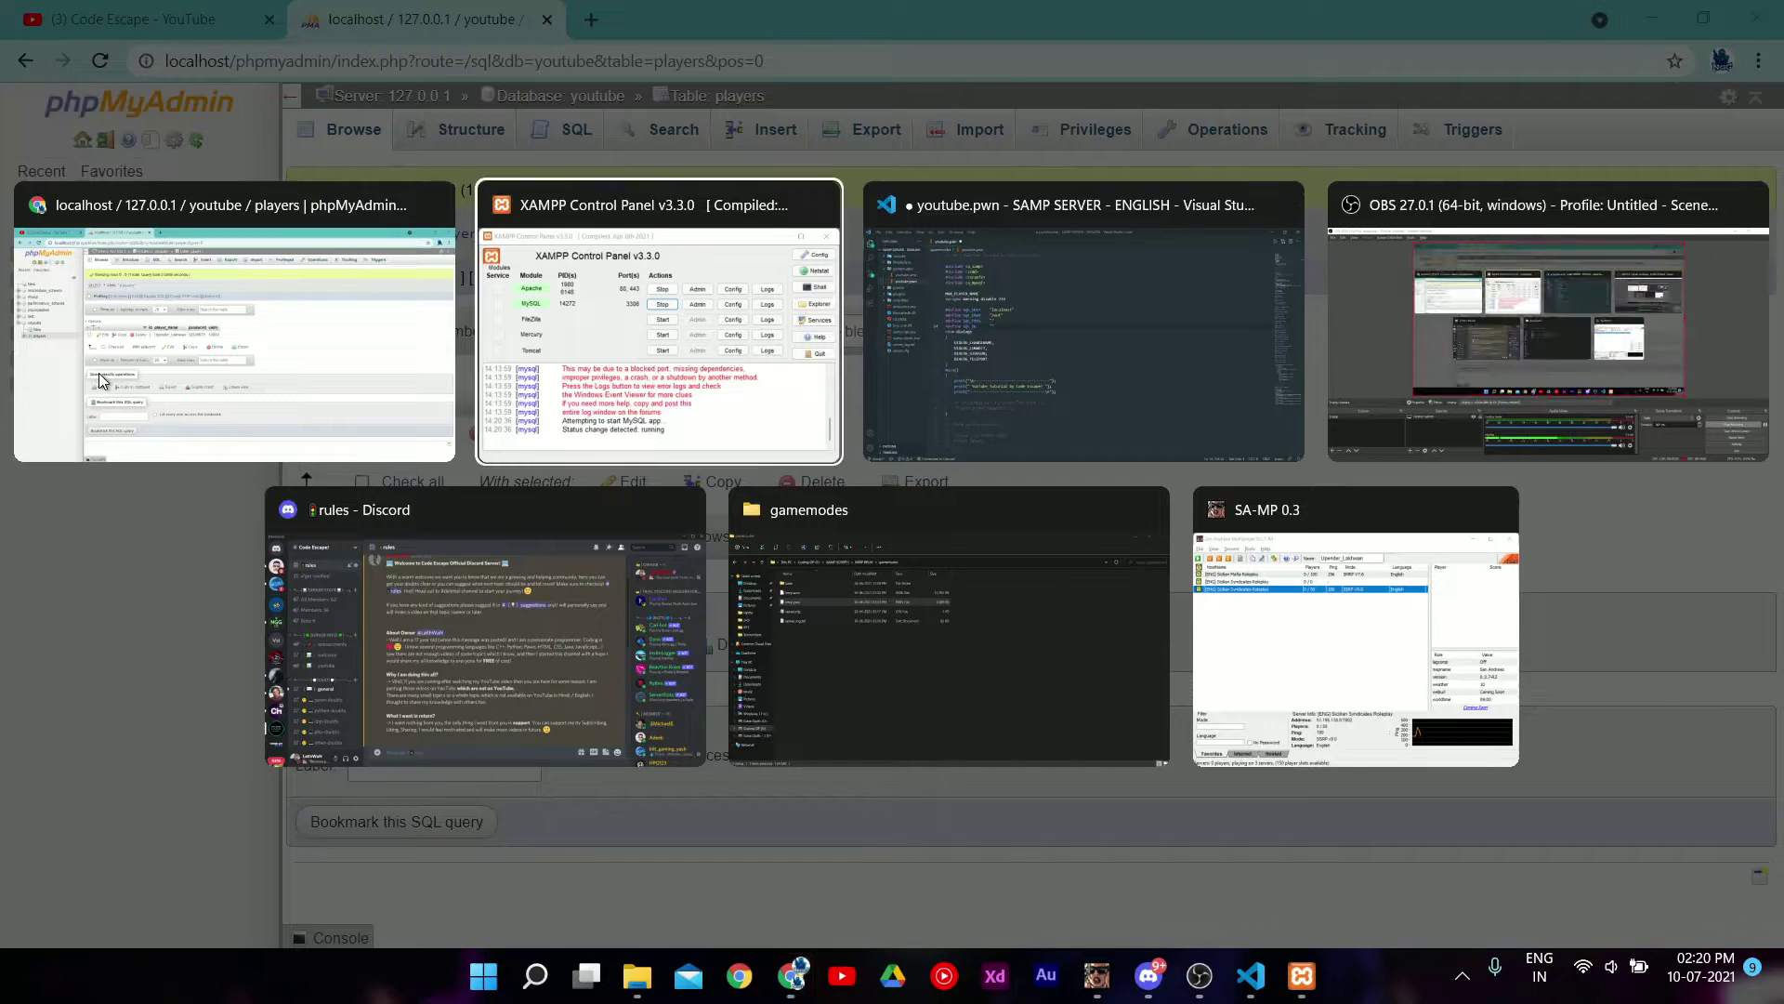
{"action": "type", "text": "youtube"}
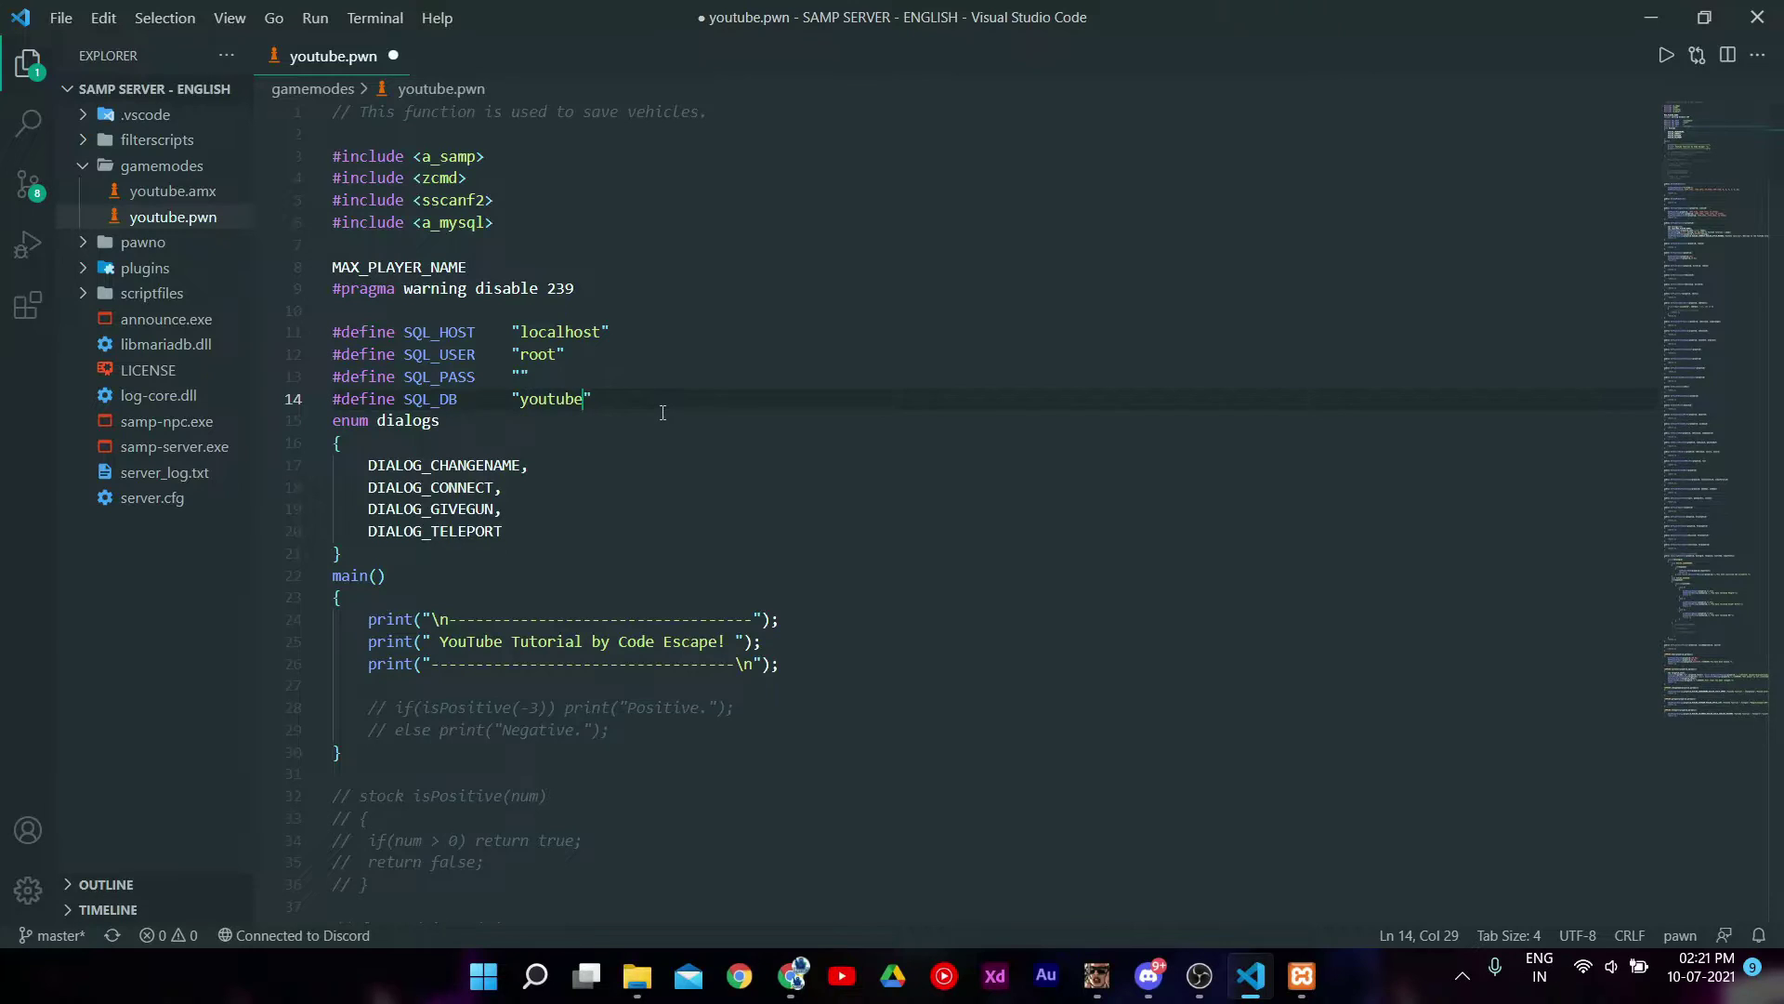
Set SQL_DB to "youtube", save, and move to line 50 in OnGameModeInit.
{"action": "key", "text": "ctrl+b"}
{"action": "key", "text": "Return"}
{"action": "scroll", "coordinate": [662, 412], "scroll_direction": "down", "scroll_amount": 3}
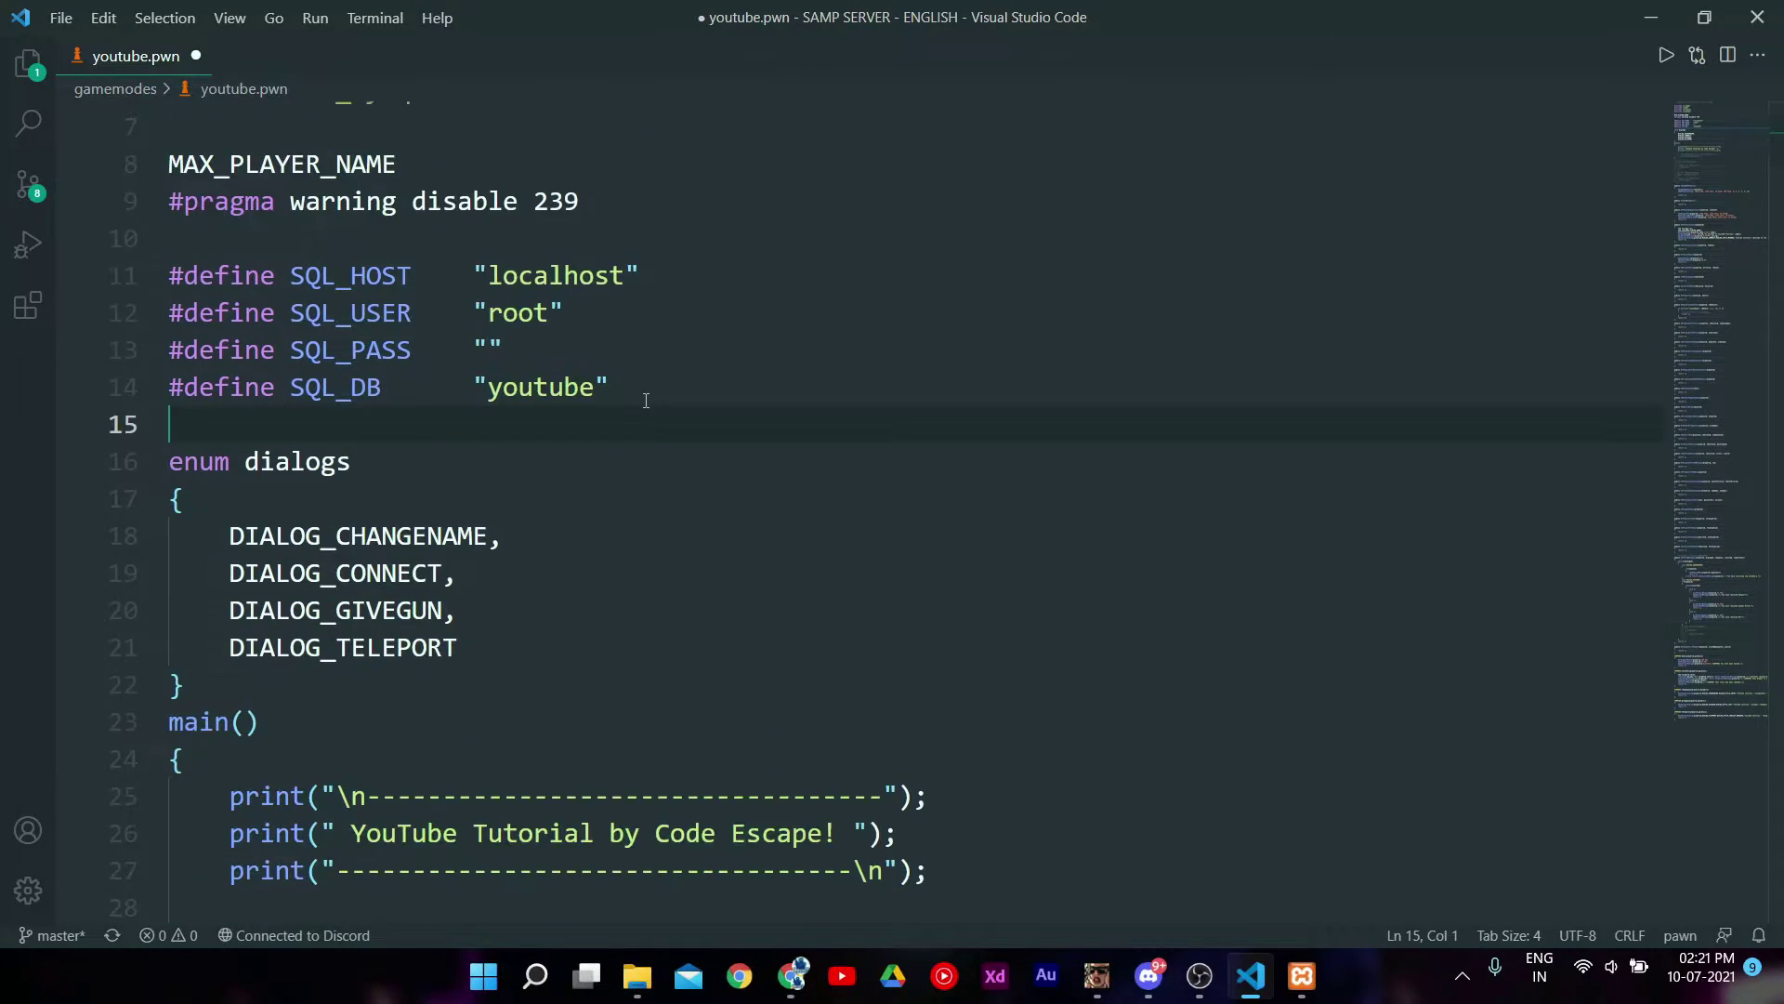
{"action": "key", "text": "ctrl+s"}
{"action": "scroll", "coordinate": [645, 402], "scroll_direction": "down", "scroll_amount": 2}
{"action": "left_click_drag", "start_coordinate": [408, 134], "coordinate": [502, 205]}
{"action": "left_click", "coordinate": [811, 274]}
{"action": "scroll", "coordinate": [811, 273], "scroll_direction": "down", "scroll_amount": 8}
{"action": "scroll", "coordinate": [811, 274], "scroll_direction": "down", "scroll_amount": 1}
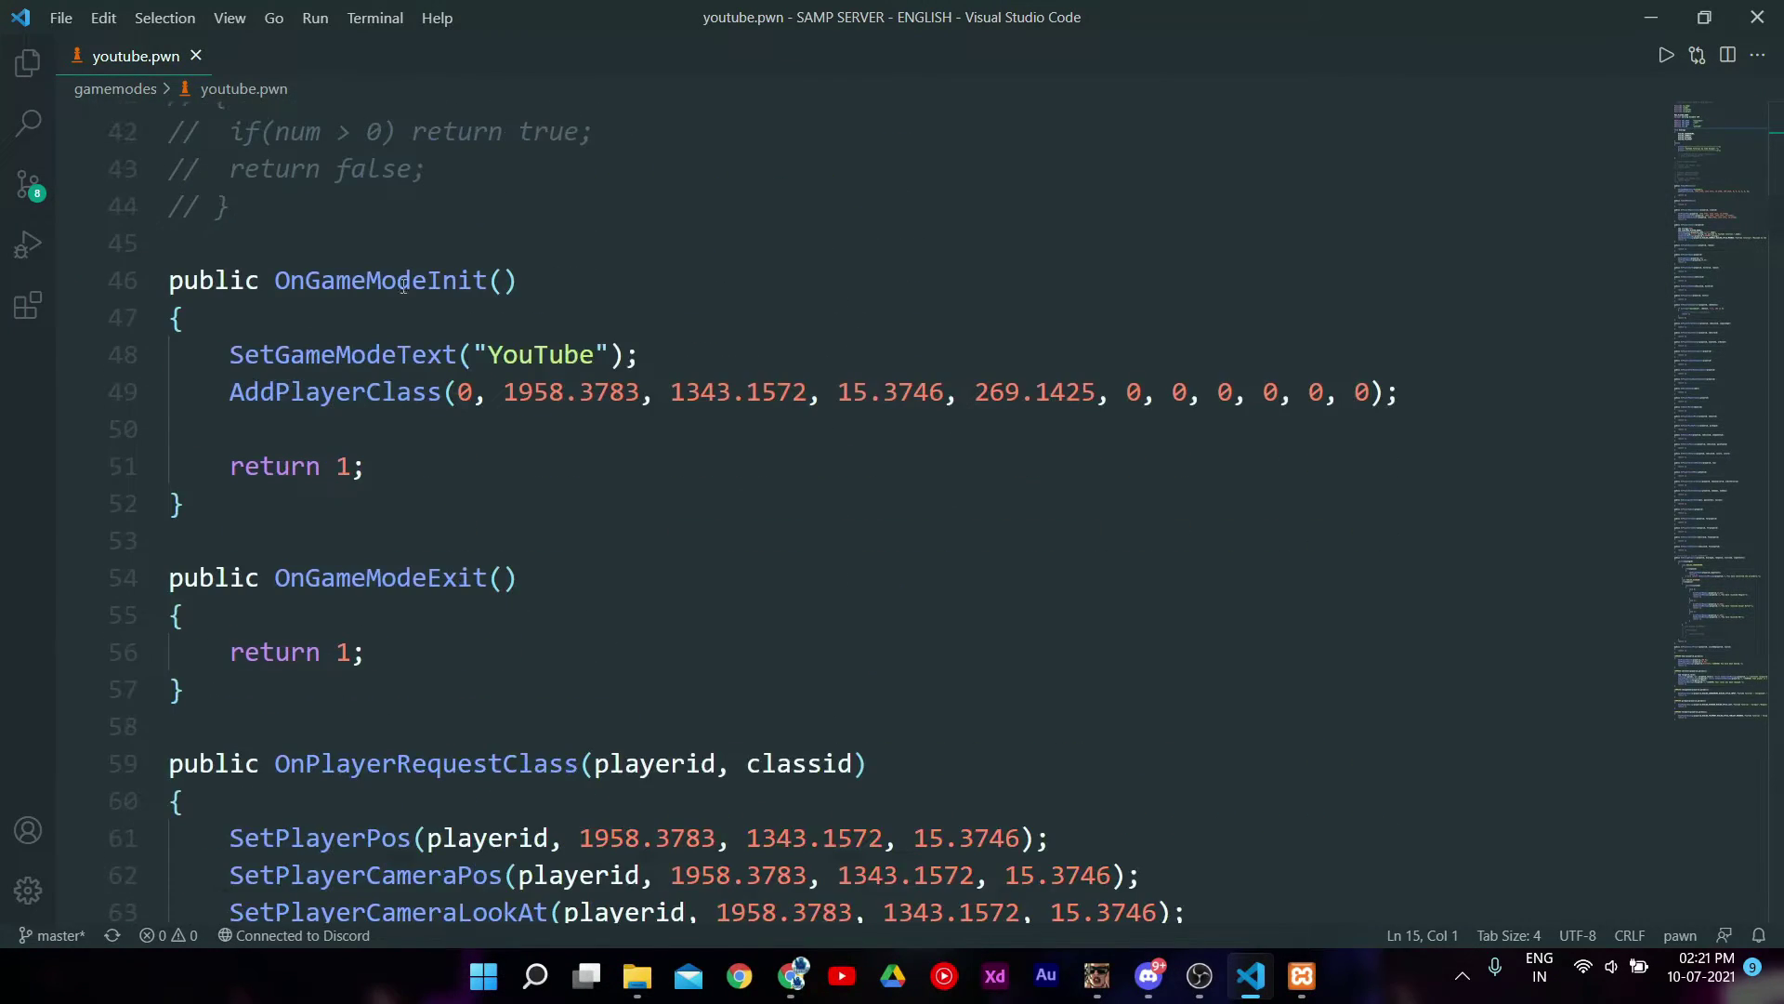
{"action": "mouse_move", "coordinate": [380, 280]}
{"action": "left_click", "coordinate": [516, 281]}
{"action": "left_click", "coordinate": [638, 419]}
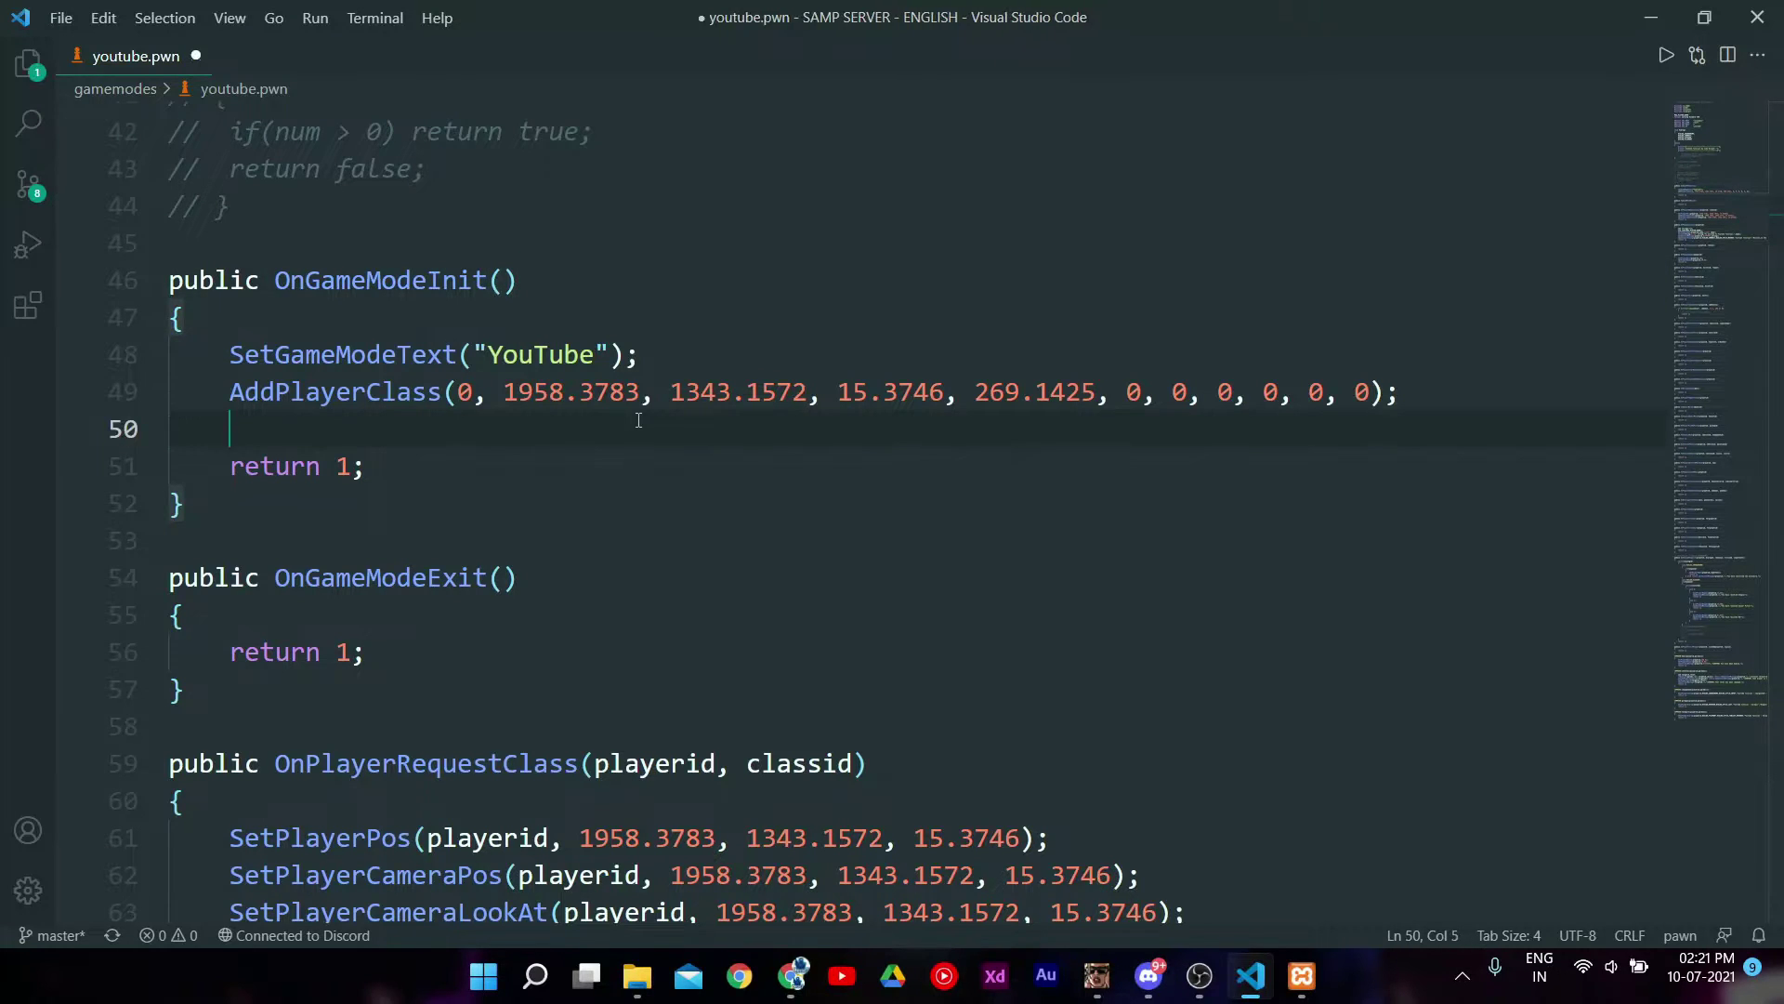
{"action": "key", "text": "ctrl+s"}
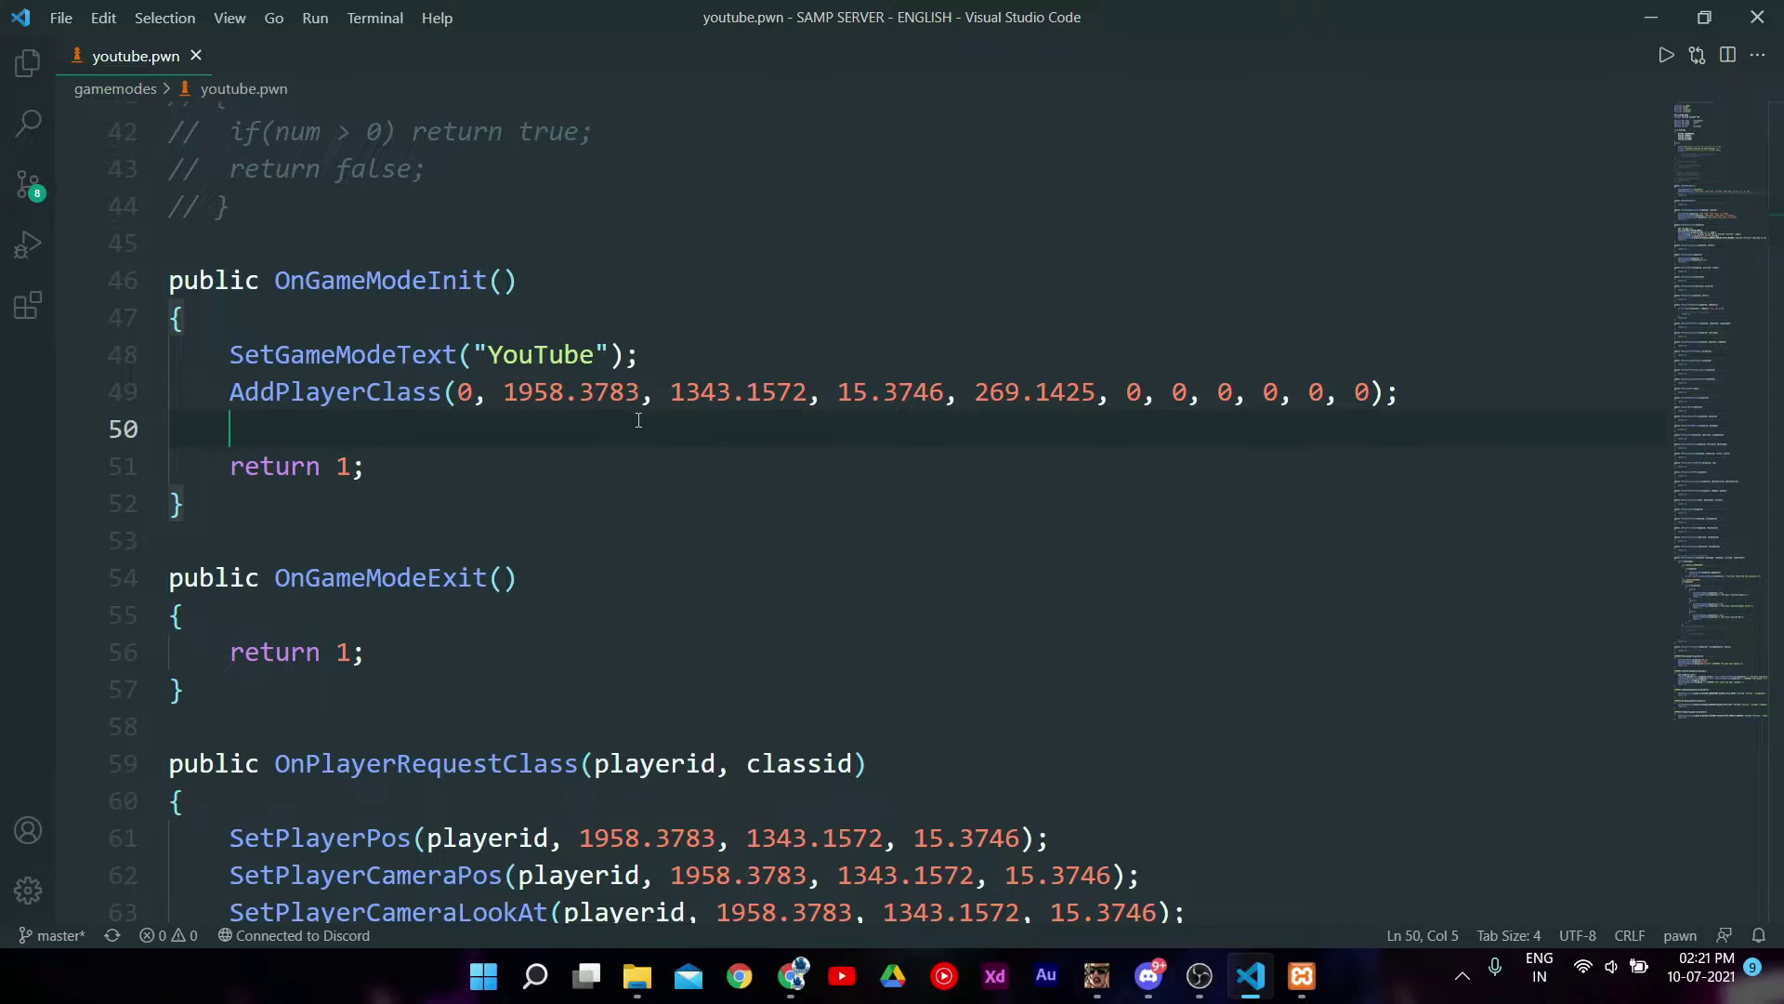
{"action": "type", "text": "mysql_conn"}
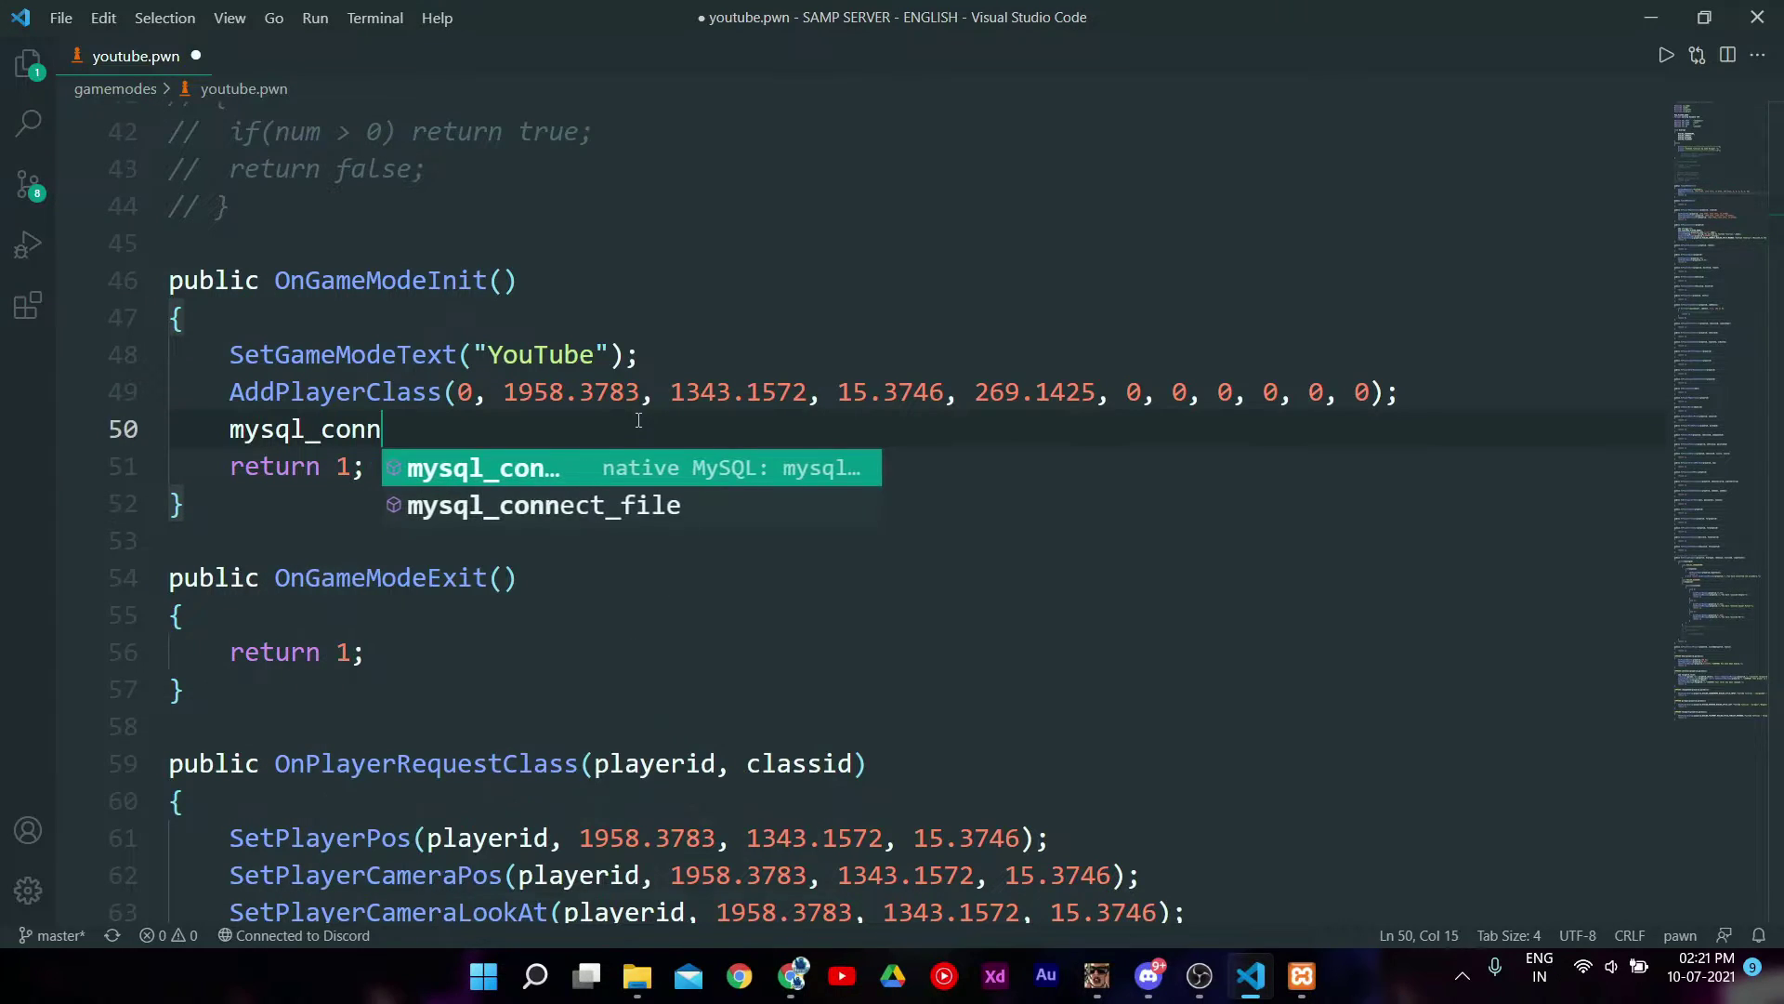
{"action": "type", "text": "ect("}
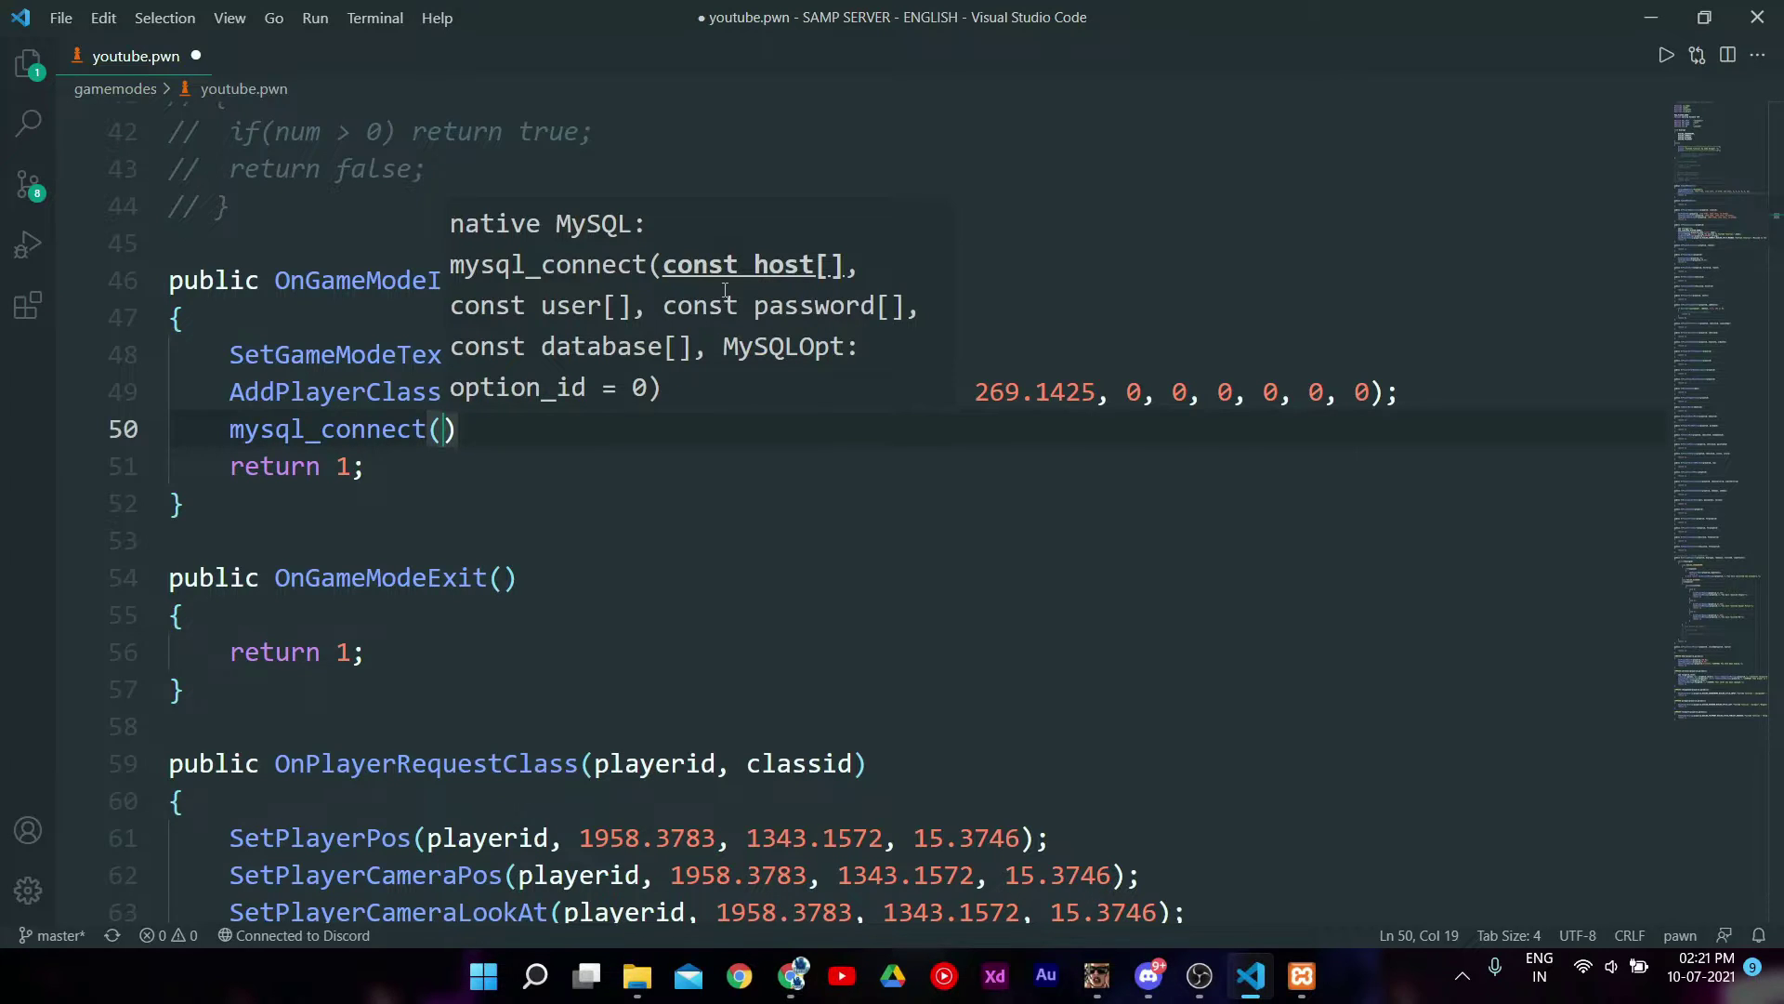
{"action": "type", "text": "SQL"}
Write mysql_connect(SQL_HOST, SQL_USER, SQL_PASS, SQL_DB); using autocomplete.
{"action": "key", "text": "Down"}
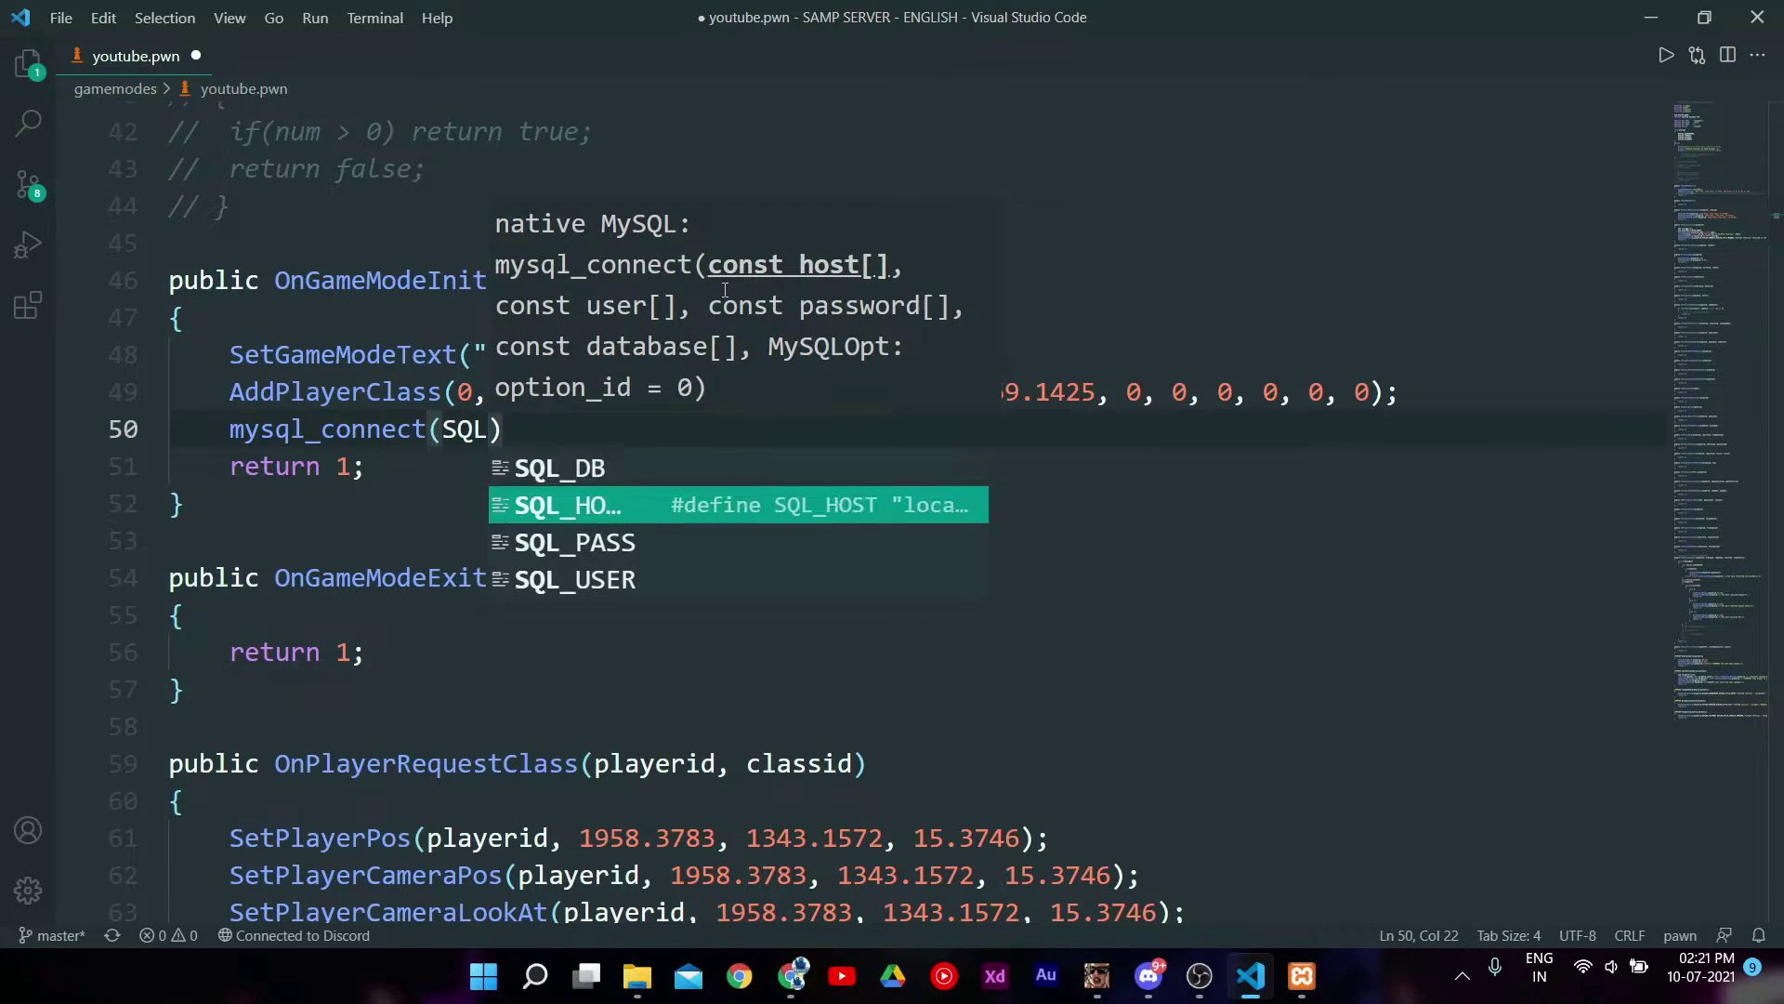
{"action": "key", "text": "Tab"}
{"action": "type", "text": ","}
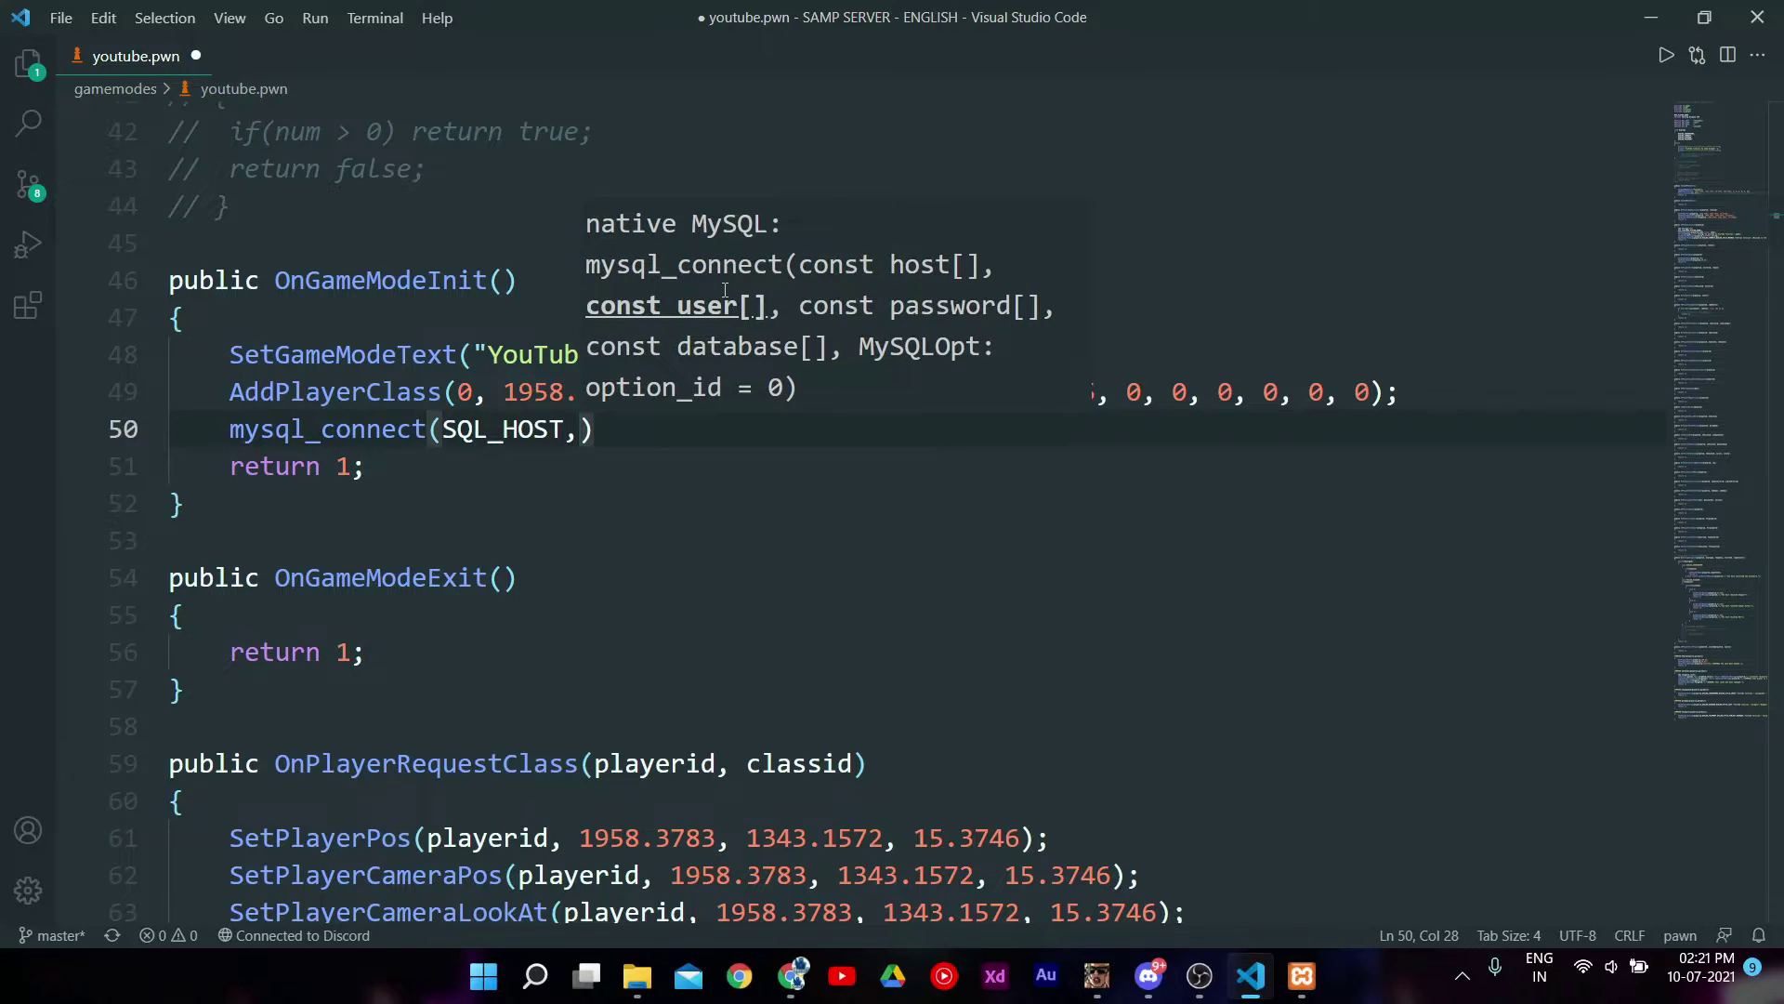
{"action": "type", "text": "SQL_USe"}
{"action": "key", "text": "Tab"}
{"action": "type", "text": ","}
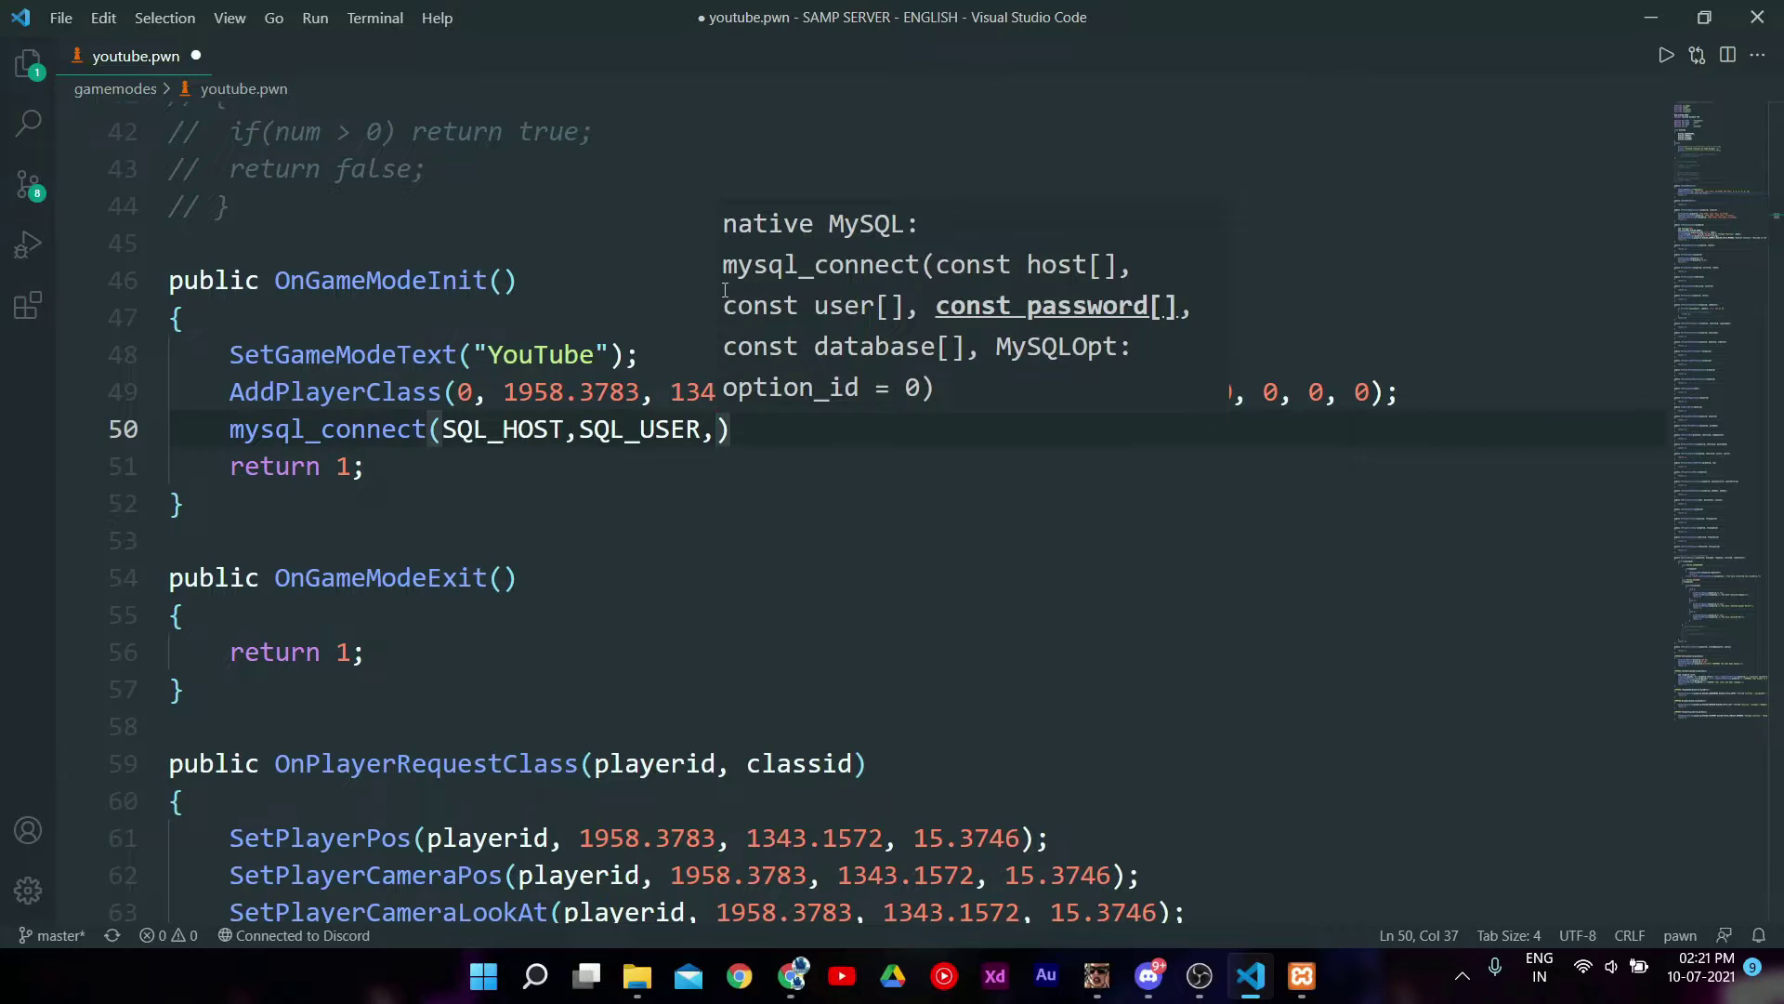
{"action": "type", "text": "SQL_PASS,SQL_DB"}
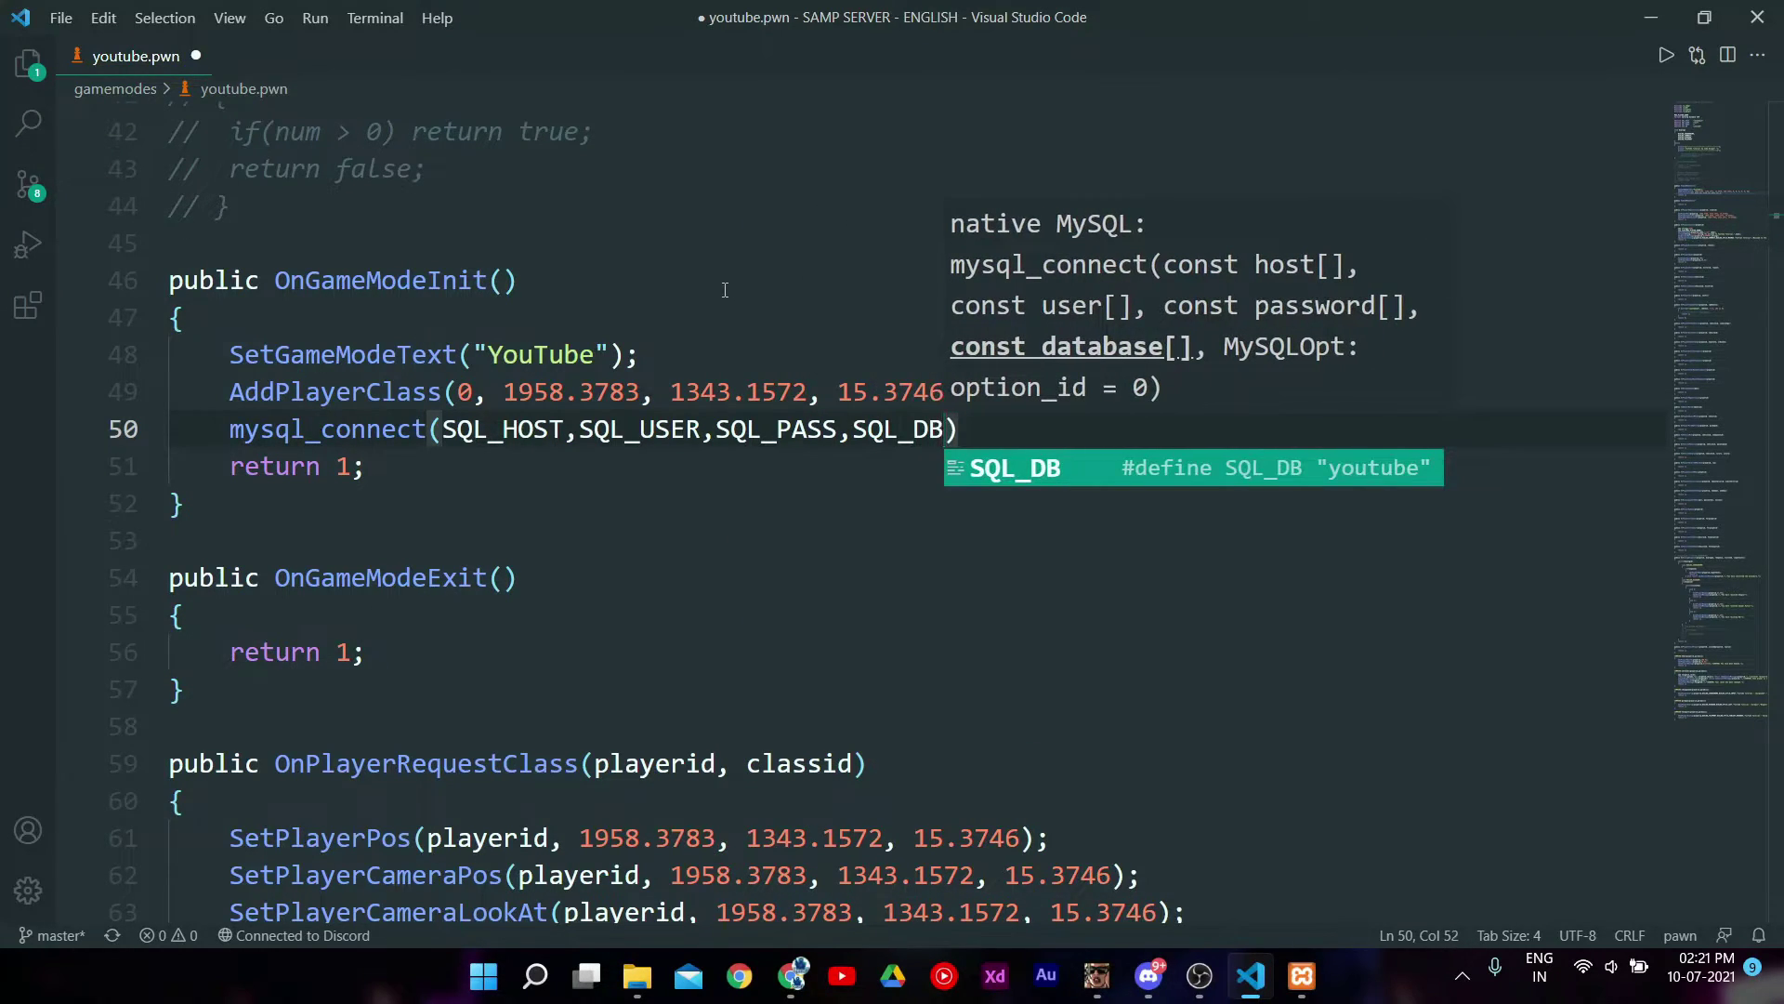
{"action": "key", "text": "Escape"}
{"action": "type", "text": ");"}
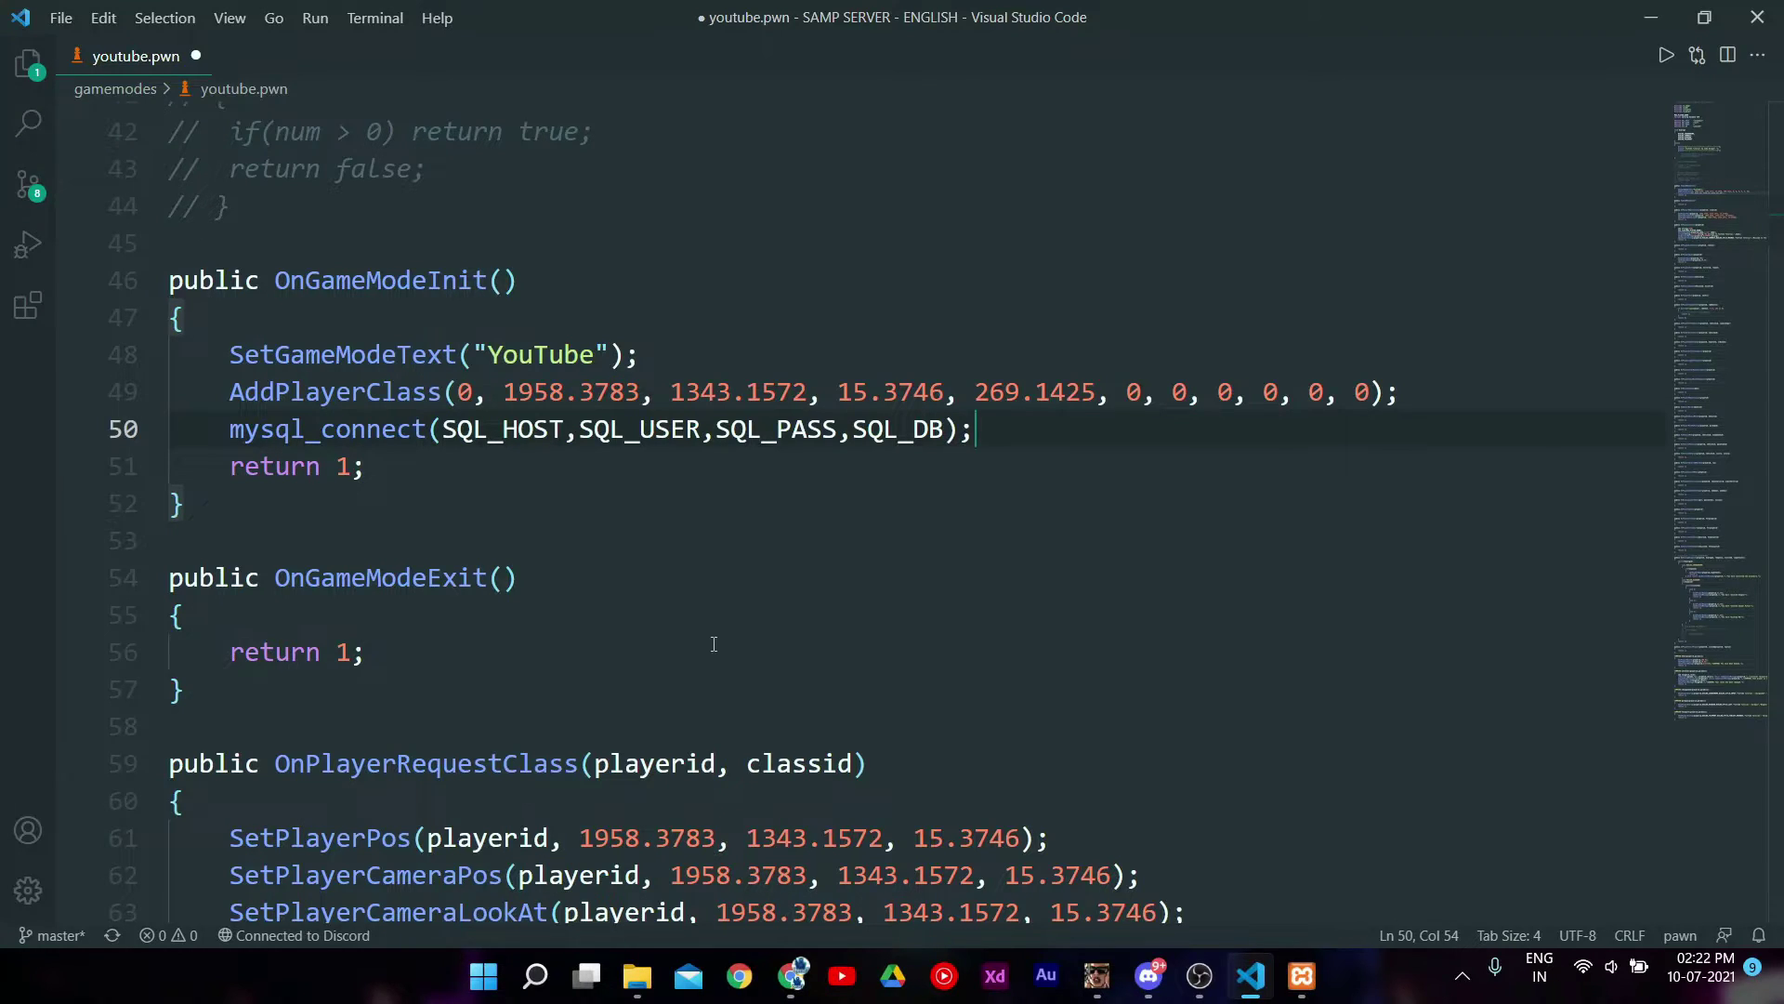
{"action": "scroll", "coordinate": [713, 644], "scroll_direction": "up", "scroll_amount": 4}
{"action": "scroll", "coordinate": [628, 634], "scroll_direction": "up", "scroll_amount": 4}
{"action": "scroll", "coordinate": [567, 630], "scroll_direction": "up", "scroll_amount": 4}
Start a MySQL connection variable declaration on line 16 below the defines.
{"action": "left_click", "coordinate": [266, 375]}
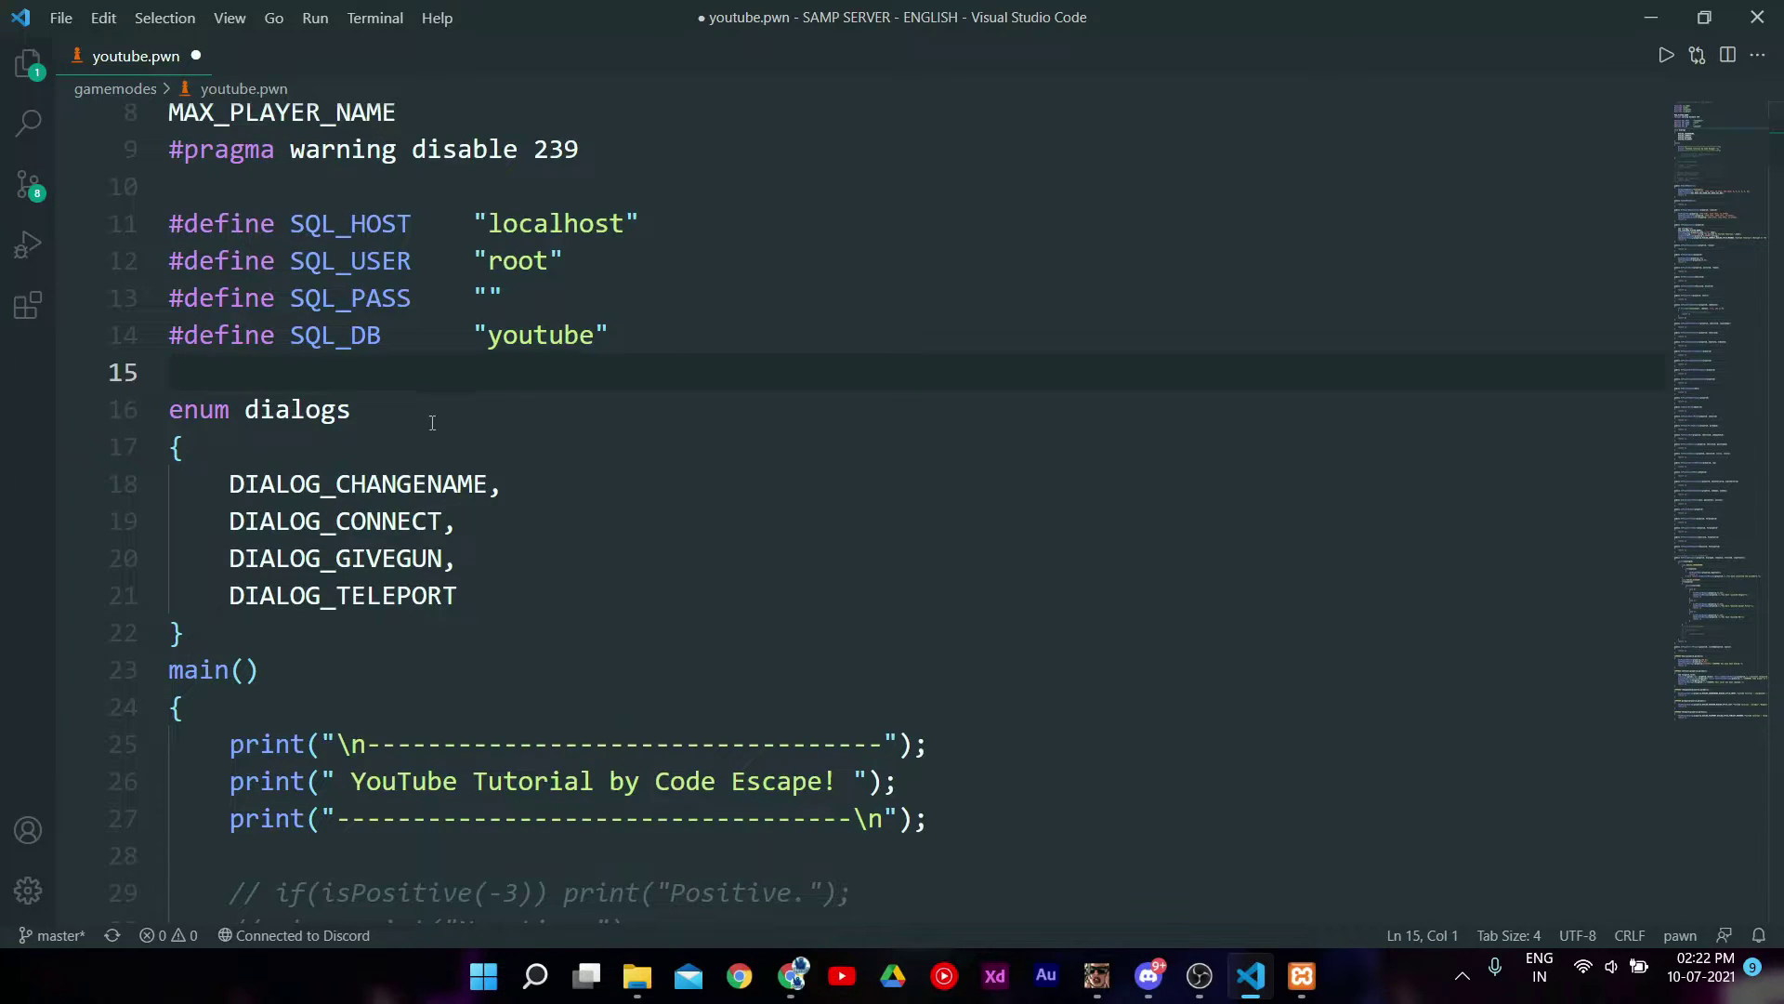
{"action": "key", "text": "Return"}
{"action": "type", "text": "new "}
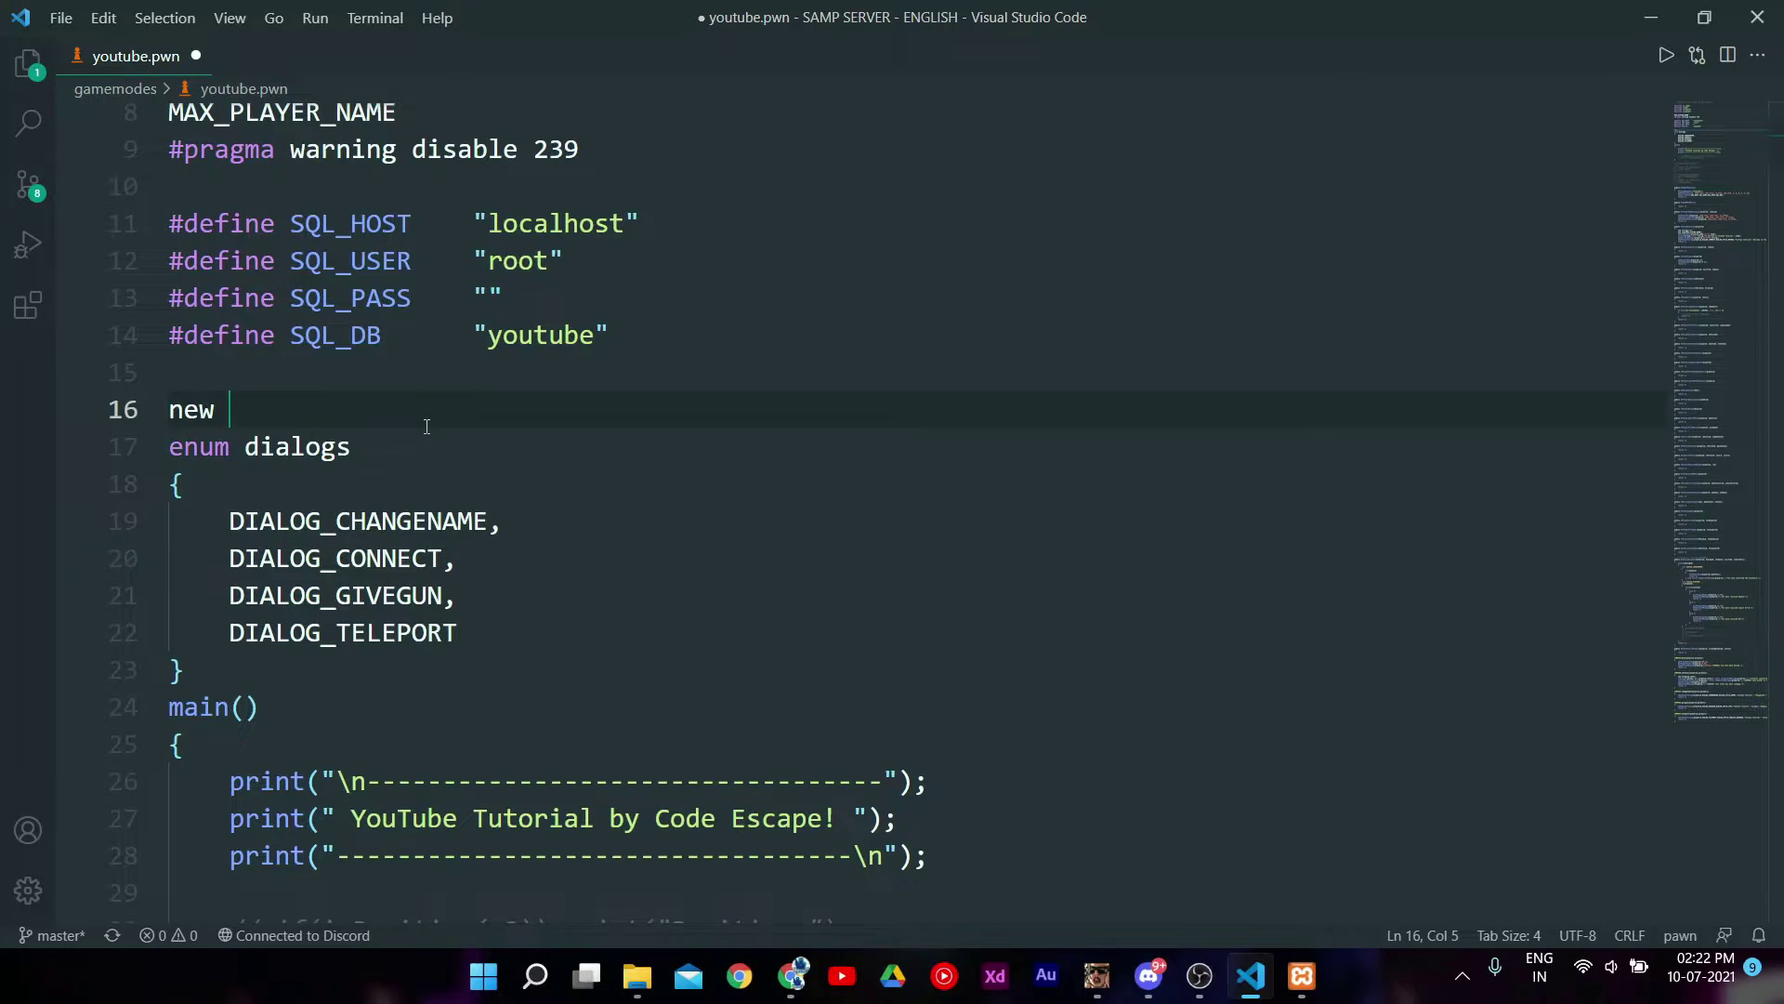
{"action": "type", "text": "MySQL:"}
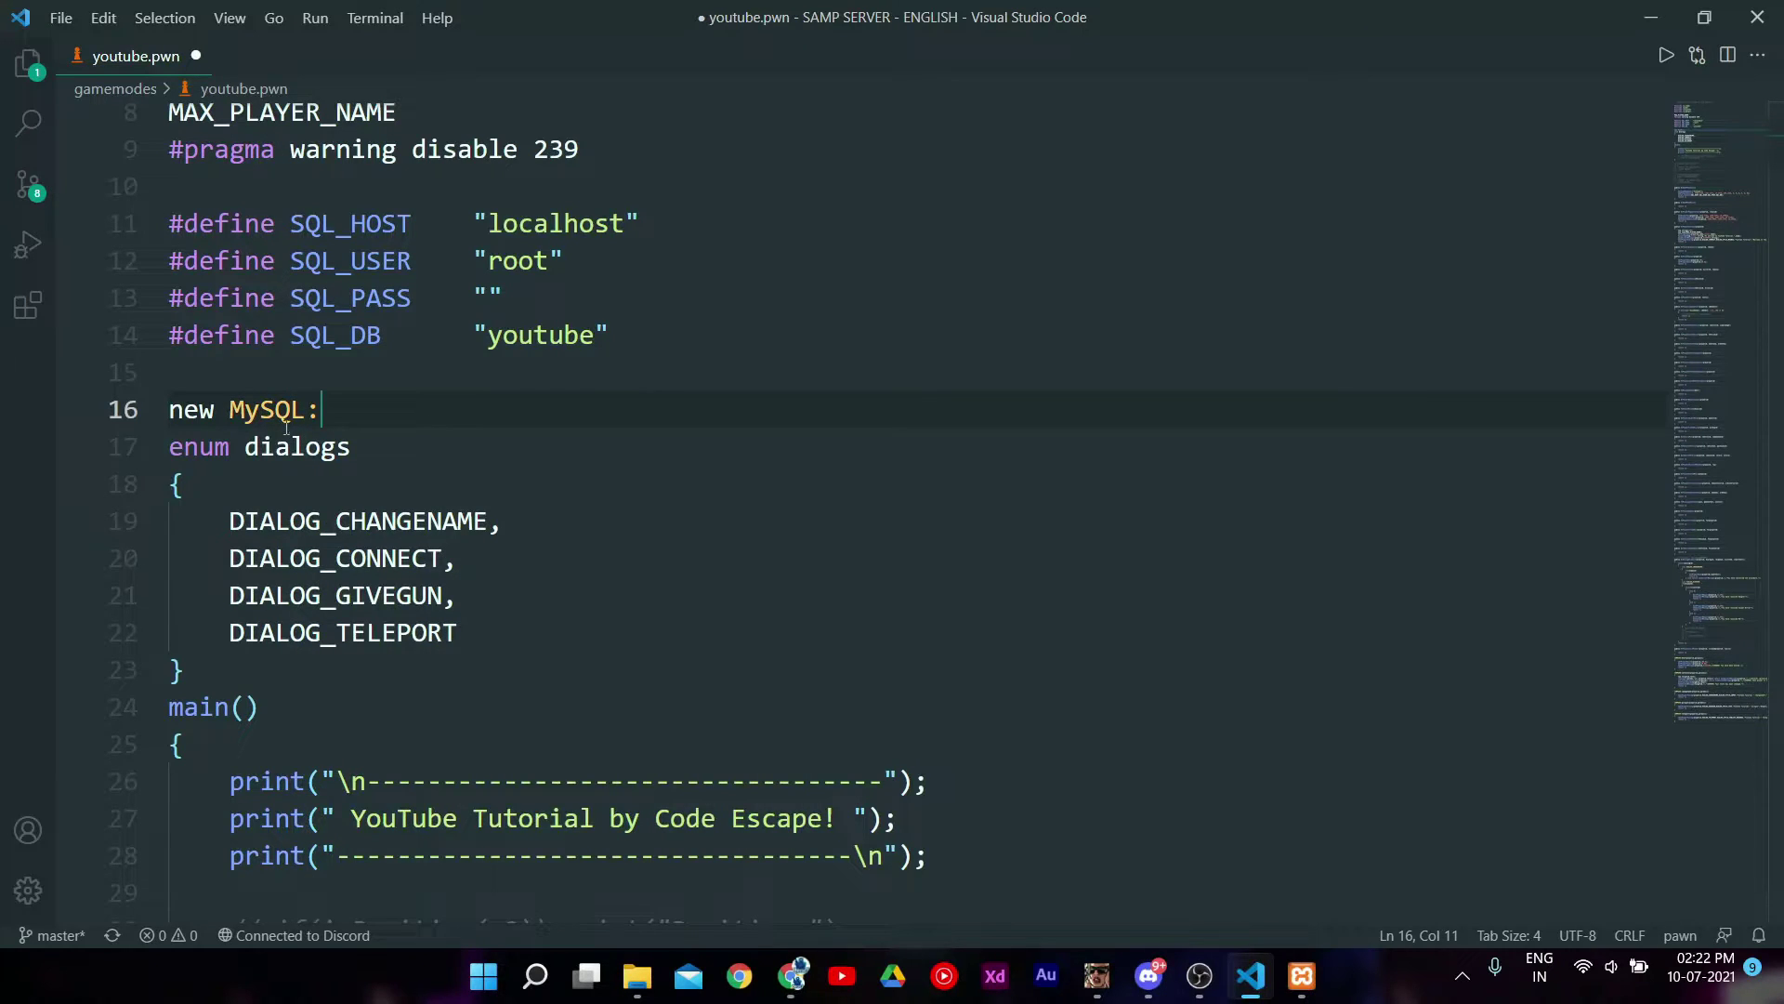
{"action": "double_click", "coordinate": [285, 416]}
{"action": "left_click", "coordinate": [205, 409]}
{"action": "key", "text": "Up"}
{"action": "key", "text": "Return"}
{"action": "type", "text": "new mysql:"}
{"action": "key", "text": "BackSpace"}
{"action": "key", "text": "BackSpace"}
{"action": "key", "text": "BackSpace"}
{"action": "key", "text": "BackSpace"}
{"action": "key", "text": "BackSpace"}
{"action": "key", "text": "BackSpace"}
{"action": "type", "text": "MYSQL:"}
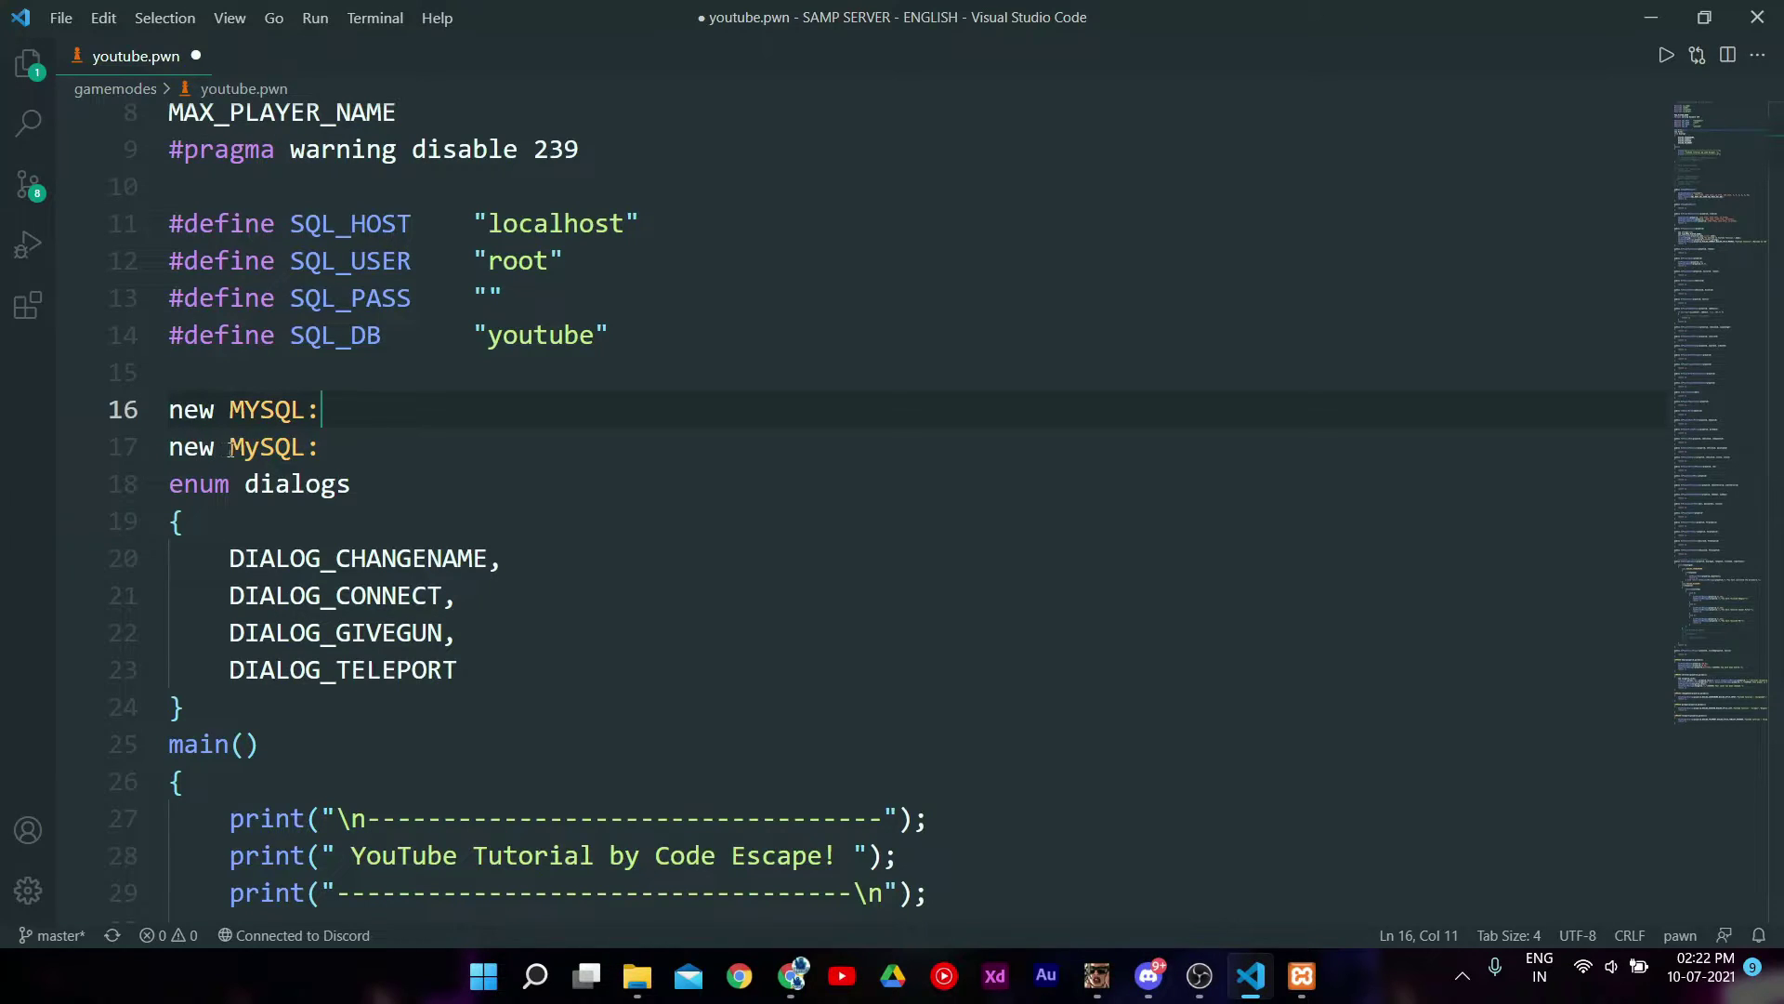
Correct the declaration's tag and variable name to MySQL:sqldb.
{"action": "left_click", "coordinate": [249, 449]}
{"action": "left_click_drag", "start_coordinate": [318, 410], "coordinate": [289, 411]}
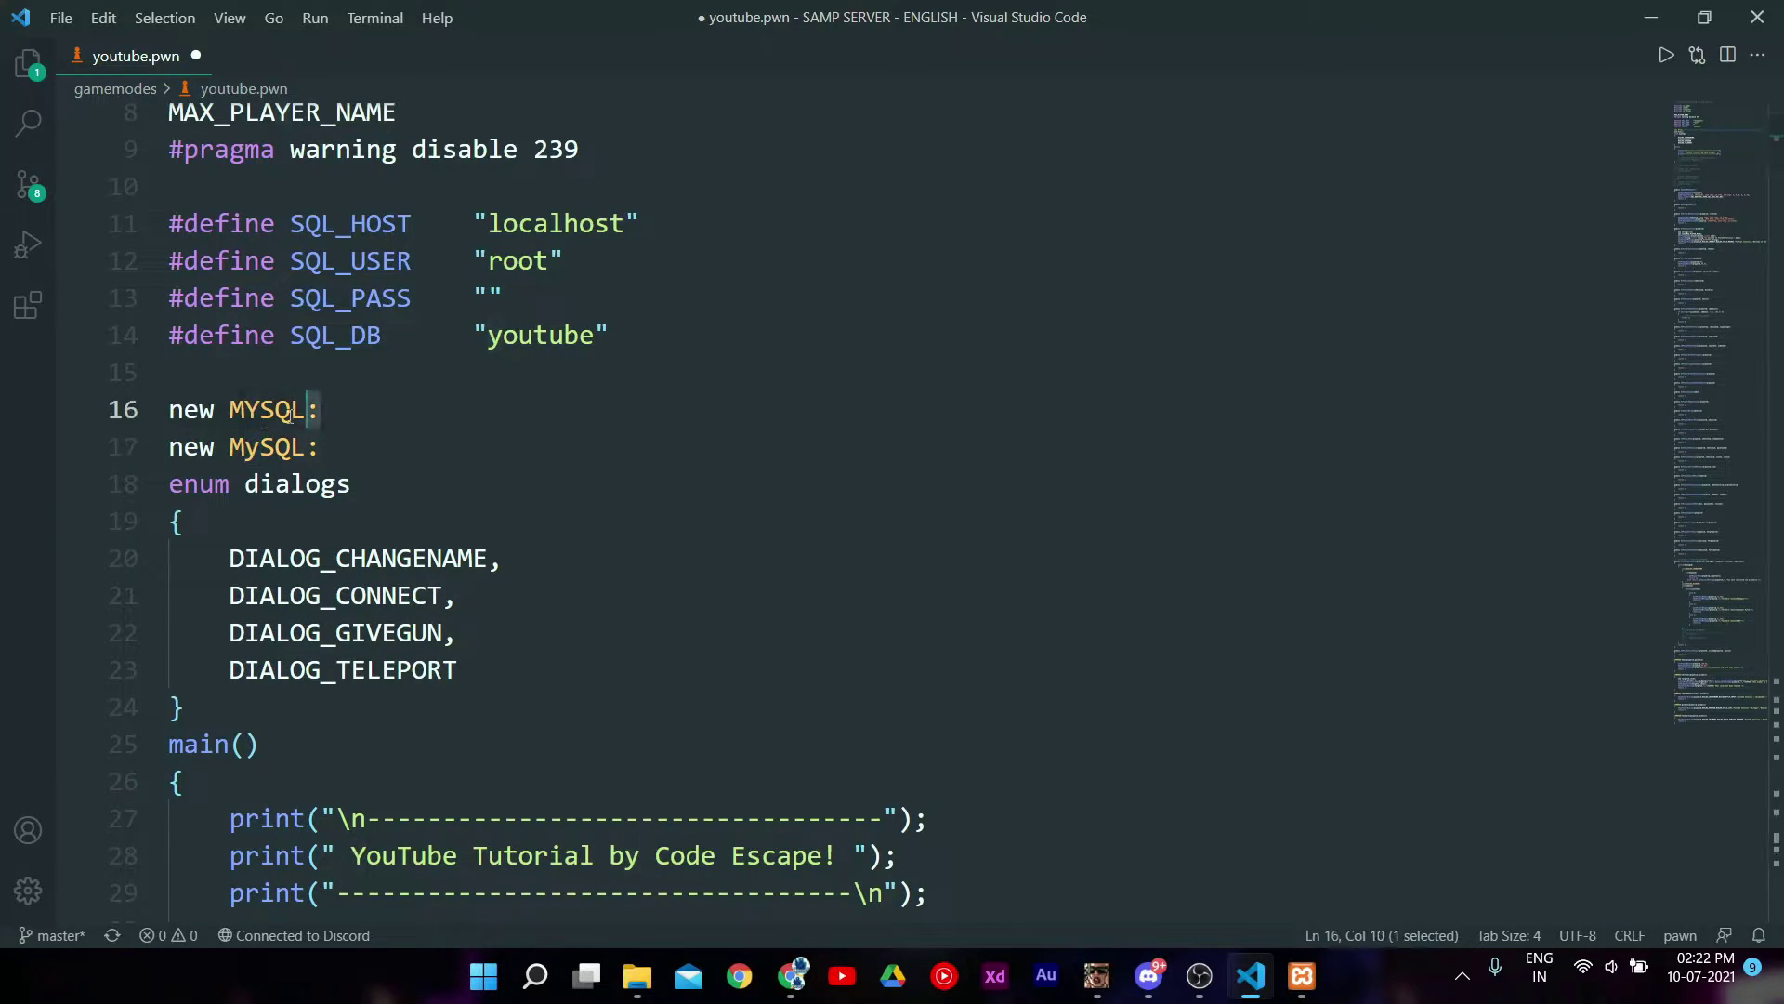
{"action": "left_click", "coordinate": [154, 411]}
{"action": "key", "text": "BackSpace"}
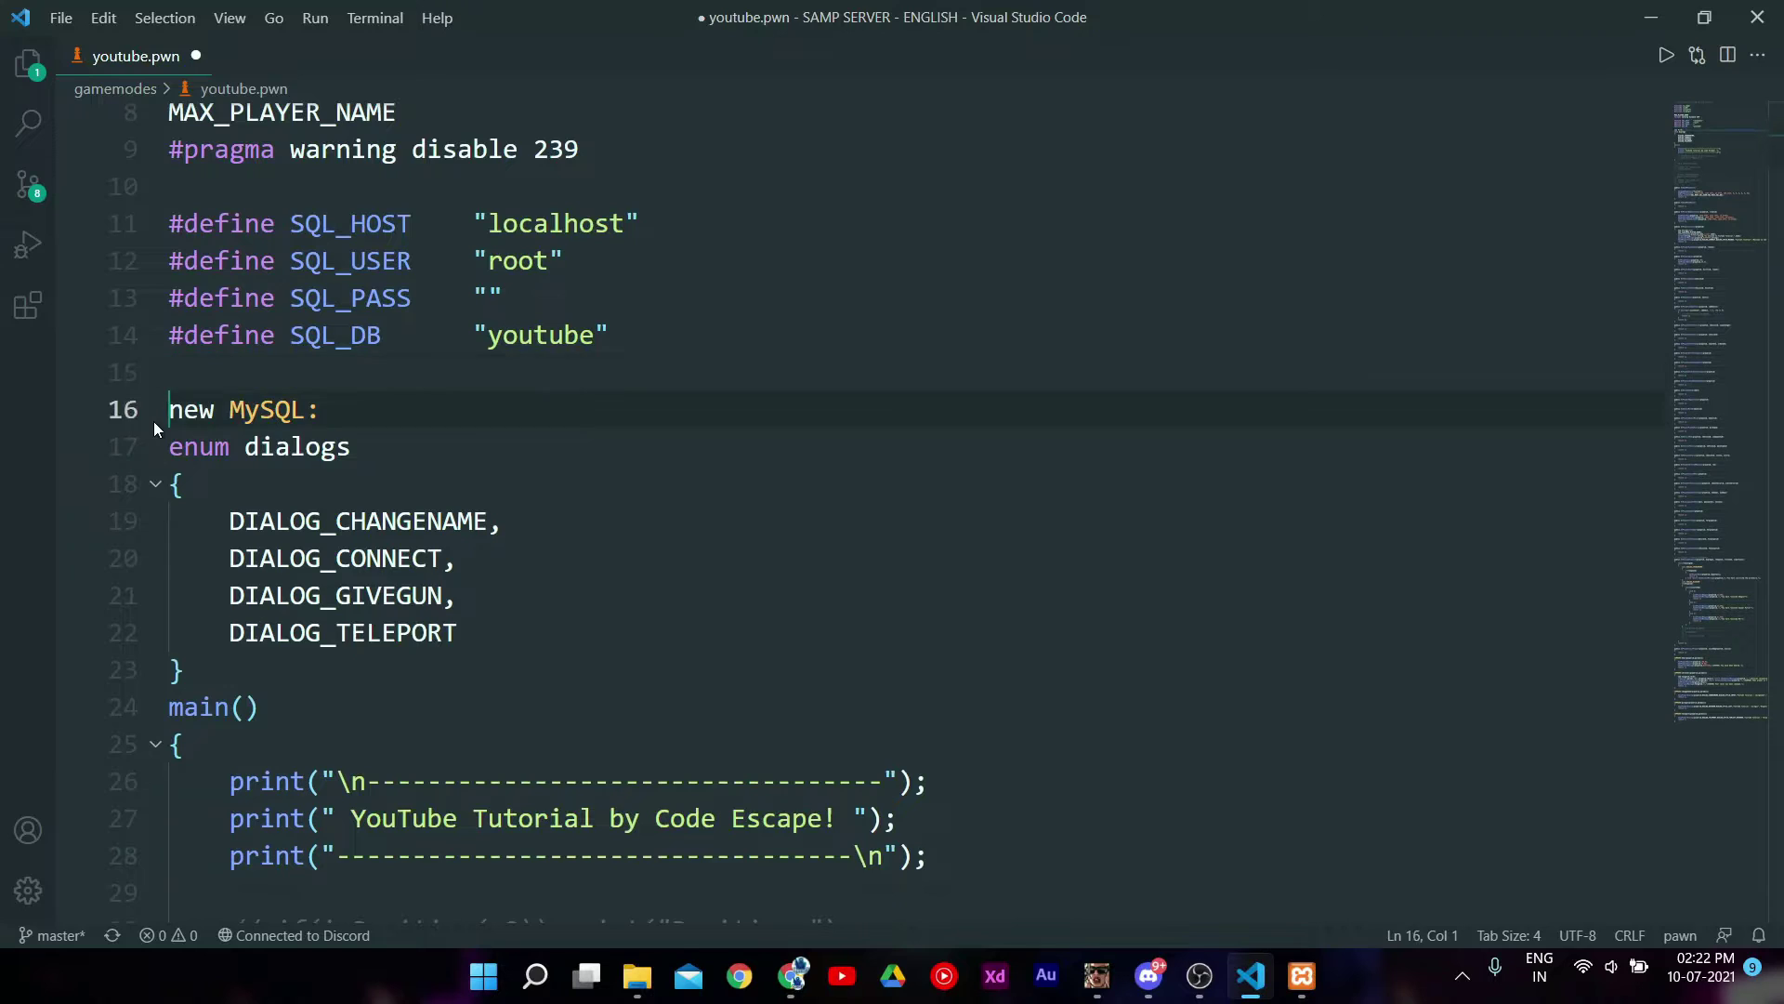
{"action": "key", "text": "Down"}
{"action": "key", "text": "Left"}
{"action": "type", "text": "MySQLPiepl"}
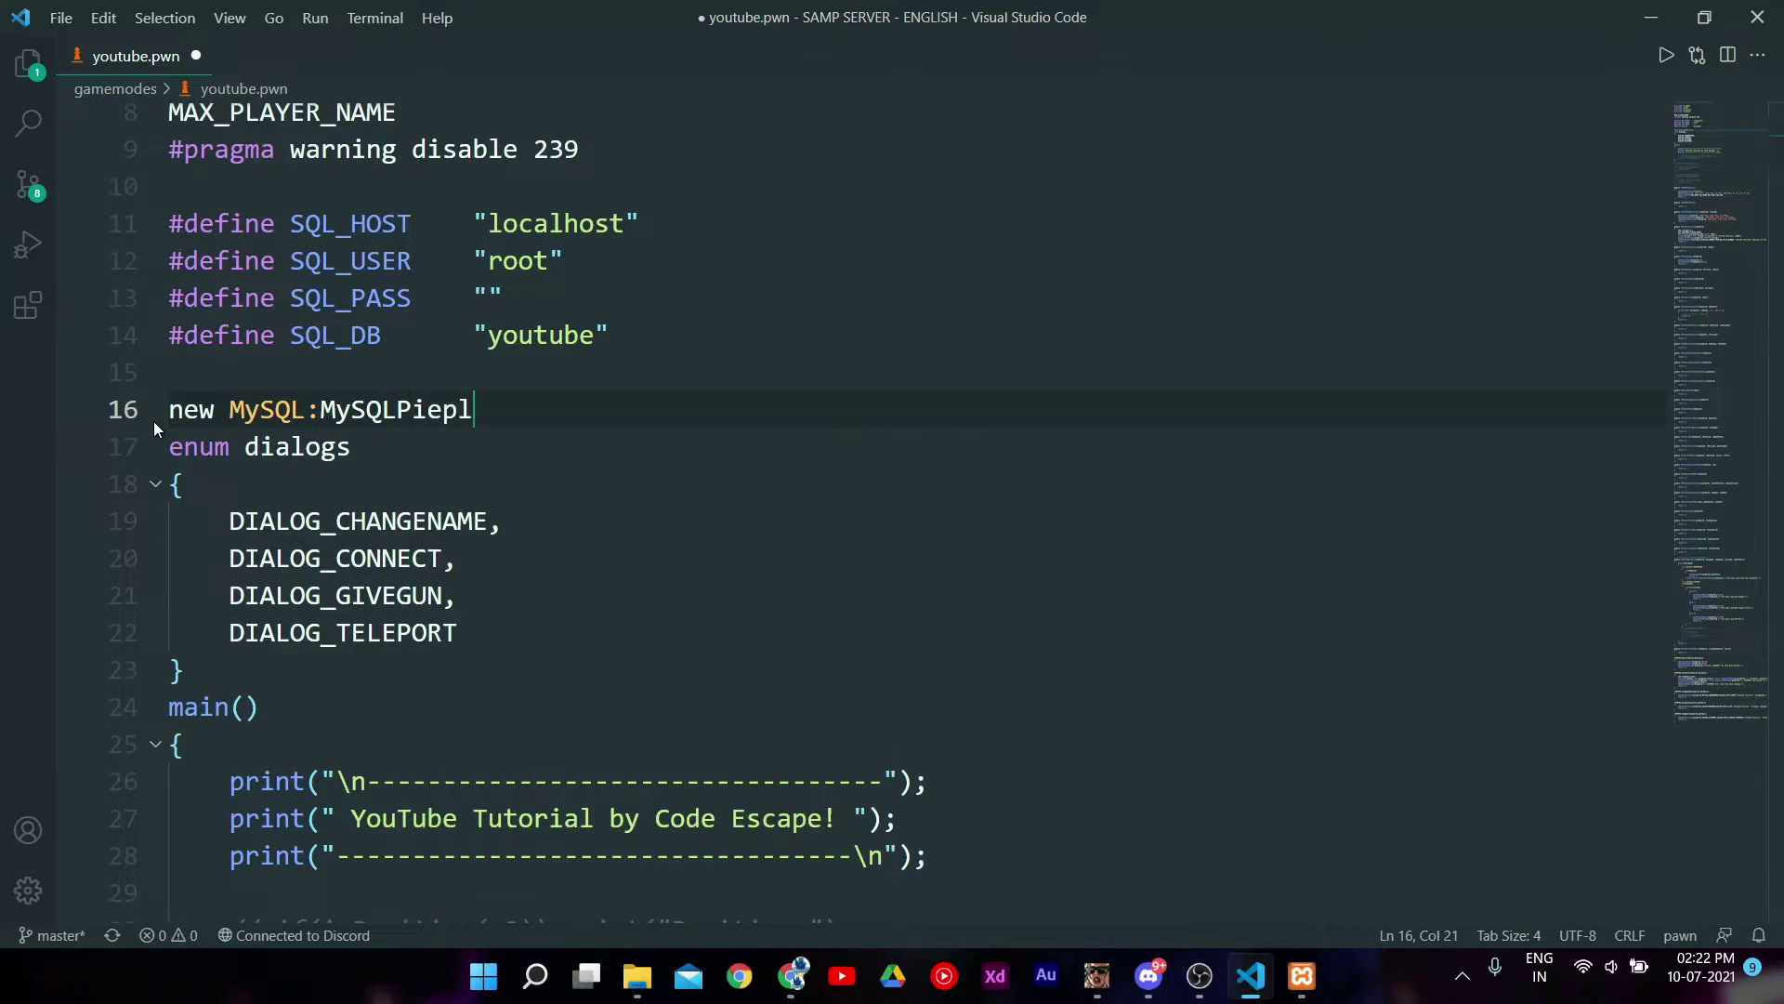
{"action": "type", "text": "e"}
{"action": "key", "text": "BackSpace"}
{"action": "key", "text": "BackSpace"}
{"action": "key", "text": "BackSpace"}
{"action": "key", "text": "BackSpace"}
{"action": "type", "text": "peline"}
{"action": "key", "text": "BackSpace"}
{"action": "key", "text": "BackSpace"}
{"action": "key", "text": "BackSpace"}
{"action": "key", "text": "BackSpace"}
{"action": "key", "text": "BackSpace"}
{"action": "key", "text": "BackSpace"}
{"action": "key", "text": "BackSpace"}
{"action": "key", "text": "BackSpace"}
{"action": "type", "text": "sqld"}
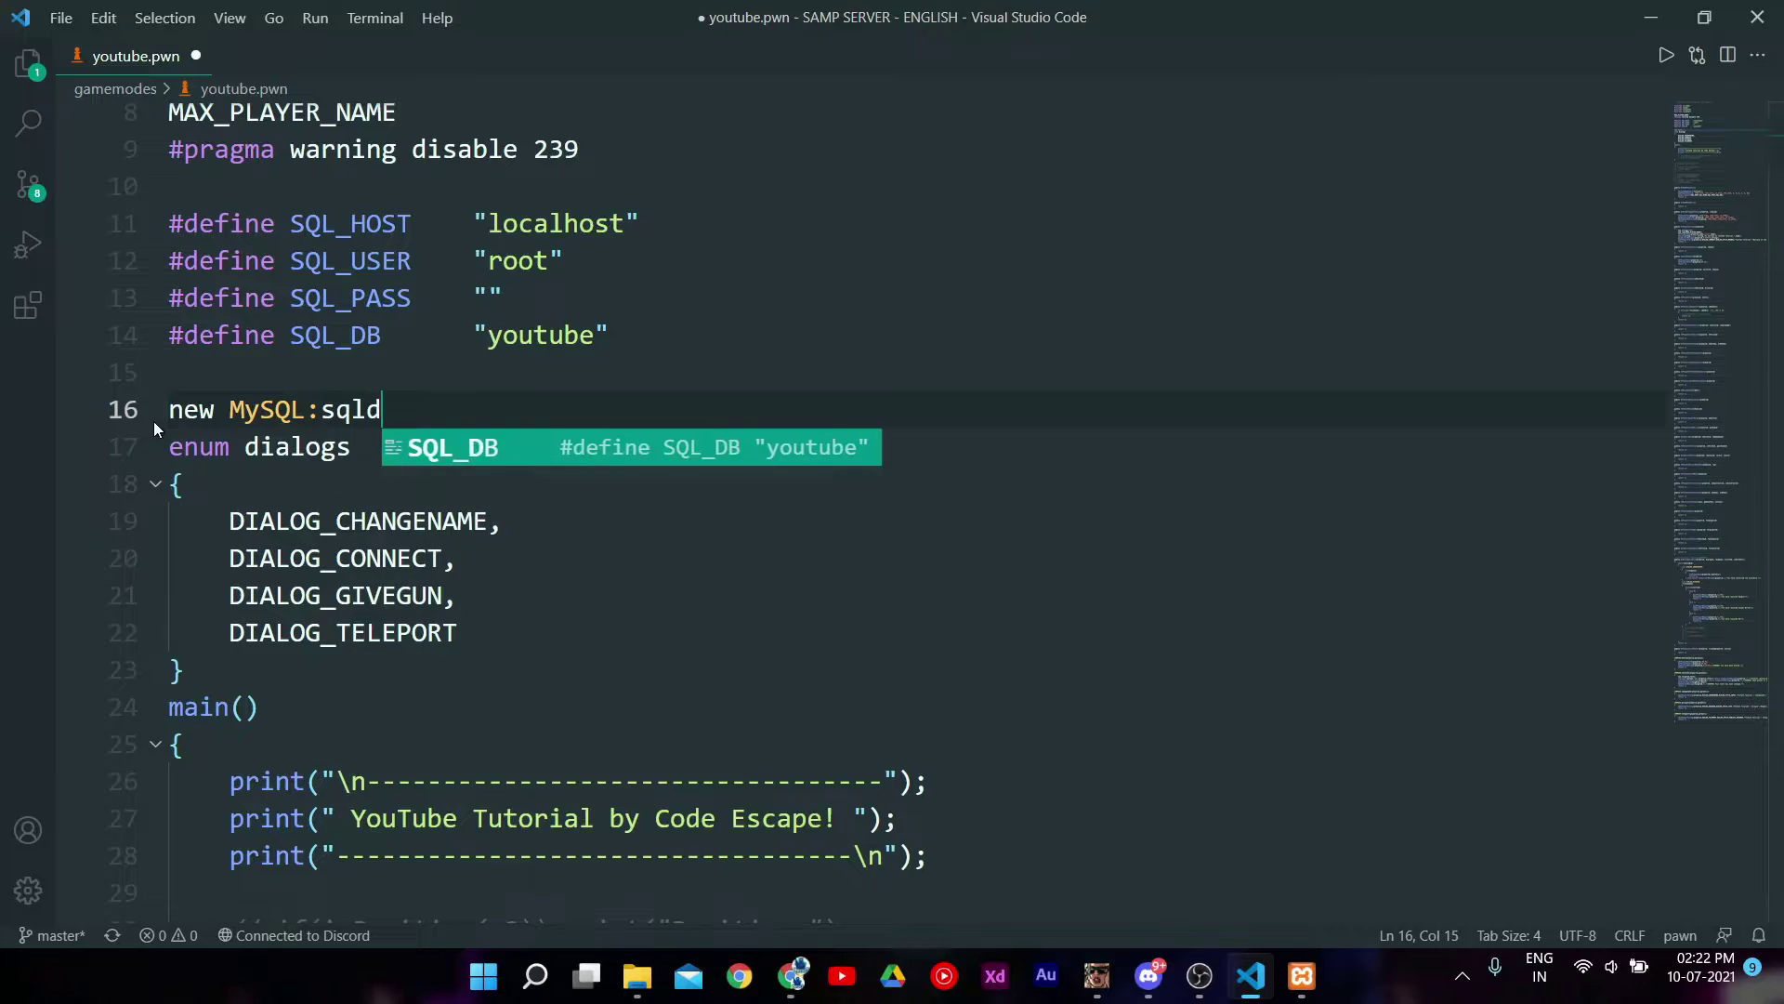
{"action": "key", "text": "BackSpace"}
{"action": "type", "text": "db;"}
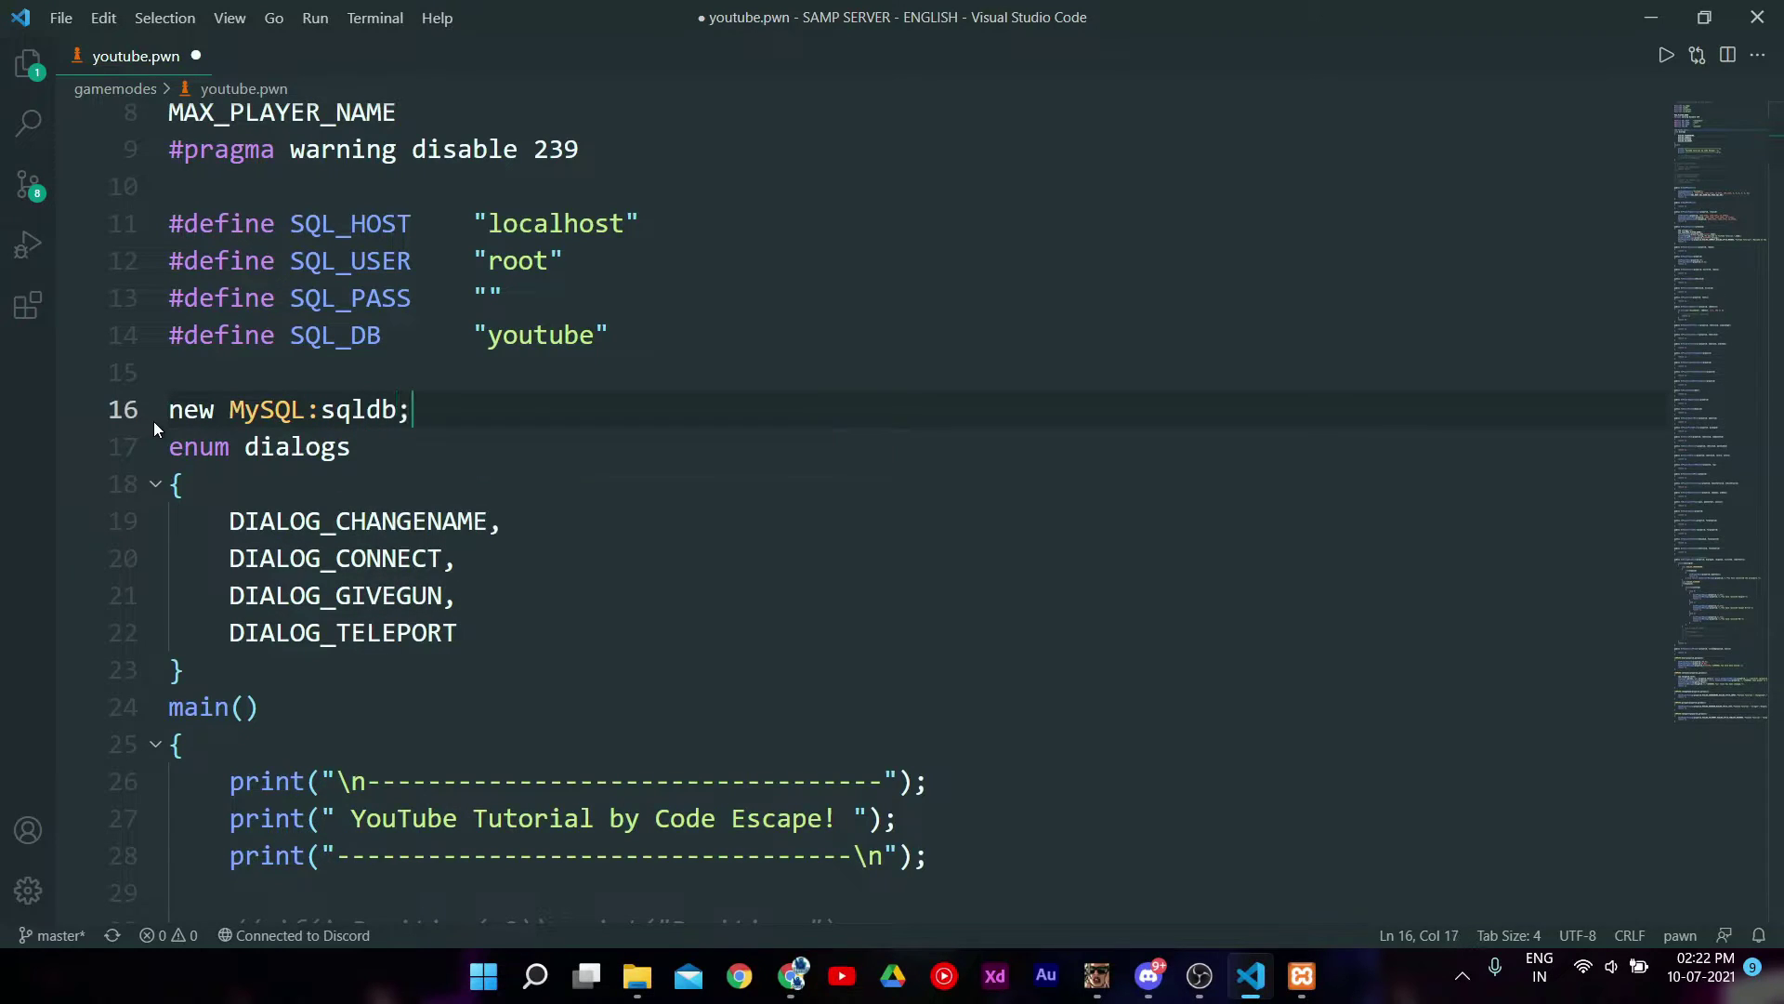
Finish the new MySQL:sqldb; declaration with a blank line after it and save.
{"action": "double_click", "coordinate": [352, 409]}
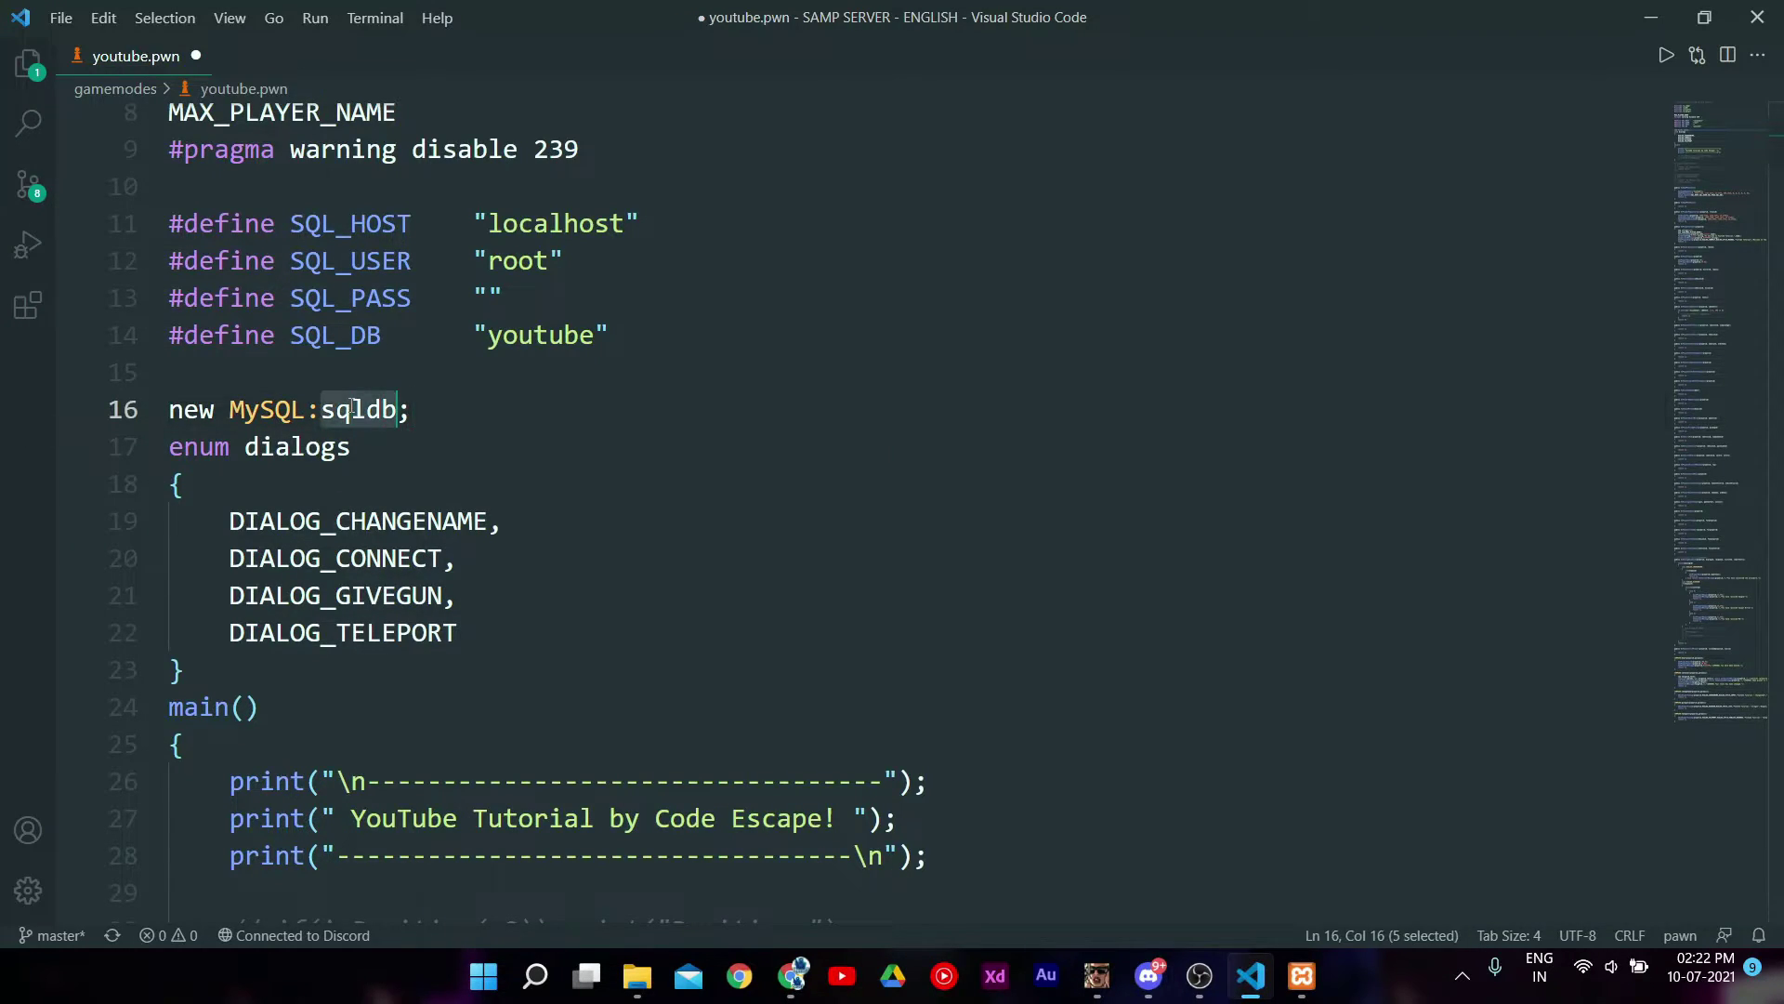
{"action": "left_click", "coordinate": [476, 417]}
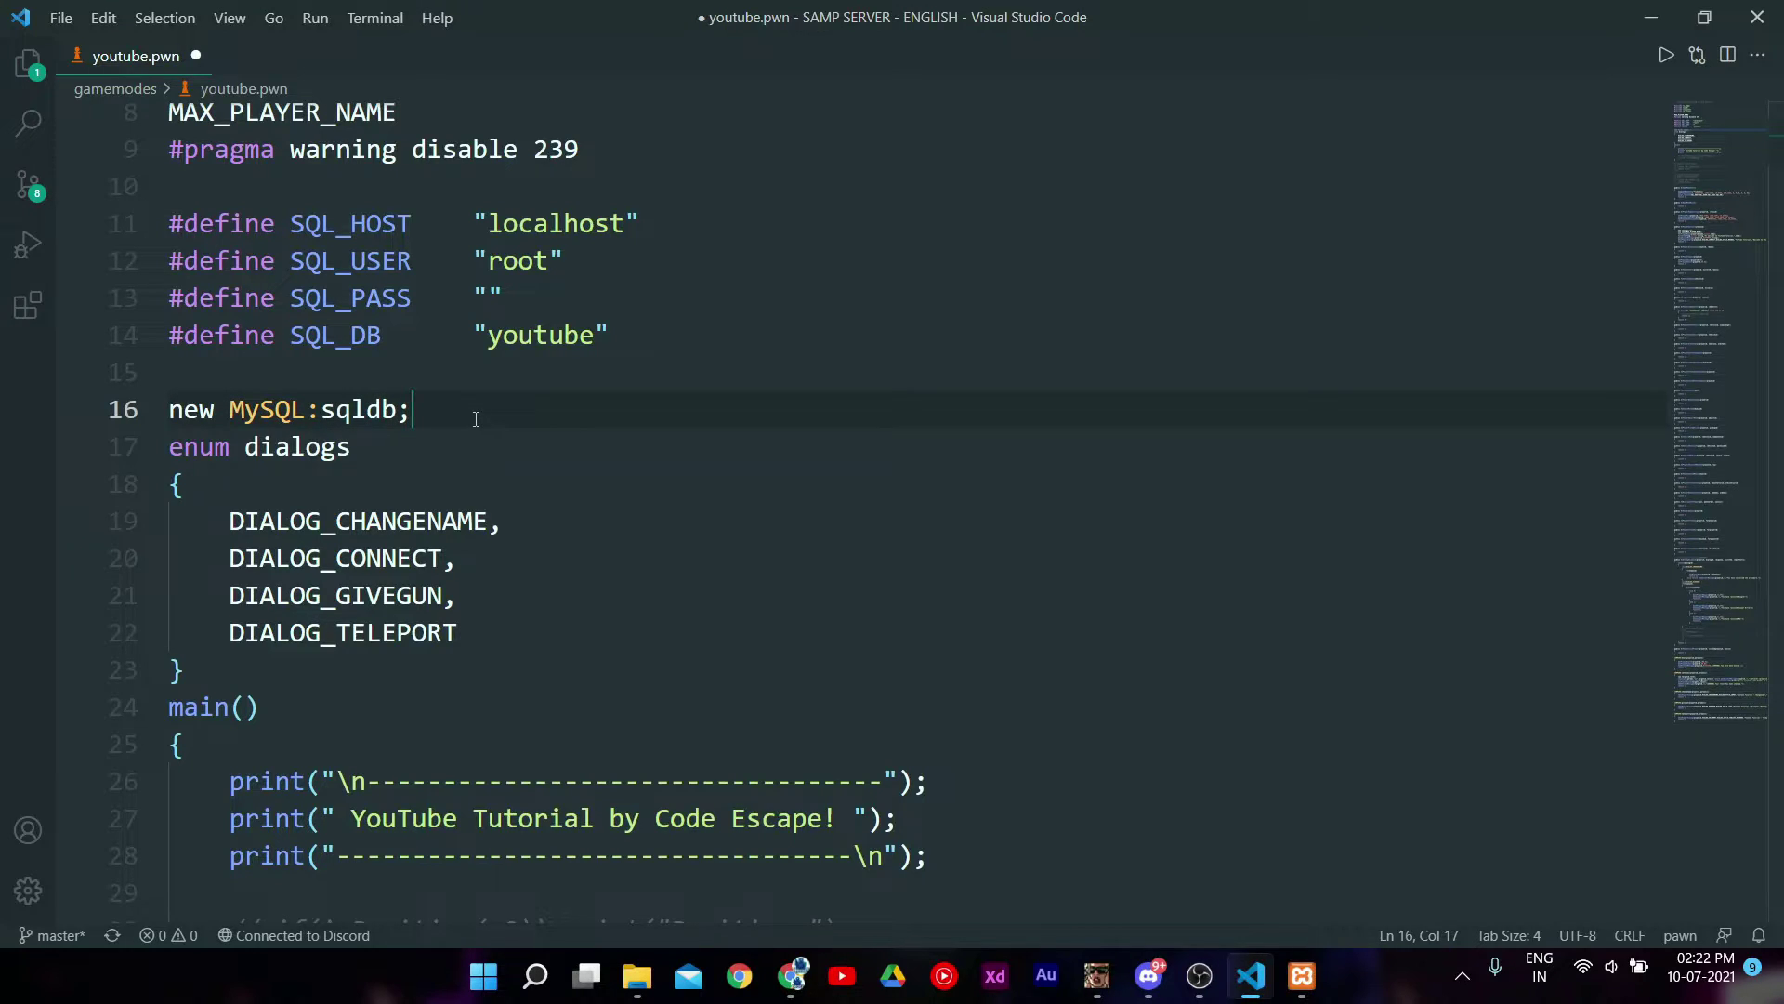
{"action": "key", "text": "Return"}
{"action": "key", "text": "ctrl+s"}
{"action": "scroll", "coordinate": [476, 427], "scroll_direction": "down", "scroll_amount": 3}
{"action": "scroll", "coordinate": [475, 427], "scroll_direction": "down", "scroll_amount": 5}
{"action": "scroll", "coordinate": [476, 426], "scroll_direction": "down", "scroll_amount": 5}
Assign the mysql_connect result to sqldb on line 52 and save.
{"action": "left_click", "coordinate": [229, 451]}
{"action": "type", "text": "sqldb = mysql_connect(SQL_HOST,SQL_USER,SQL_PASS,SQL_DB);"}
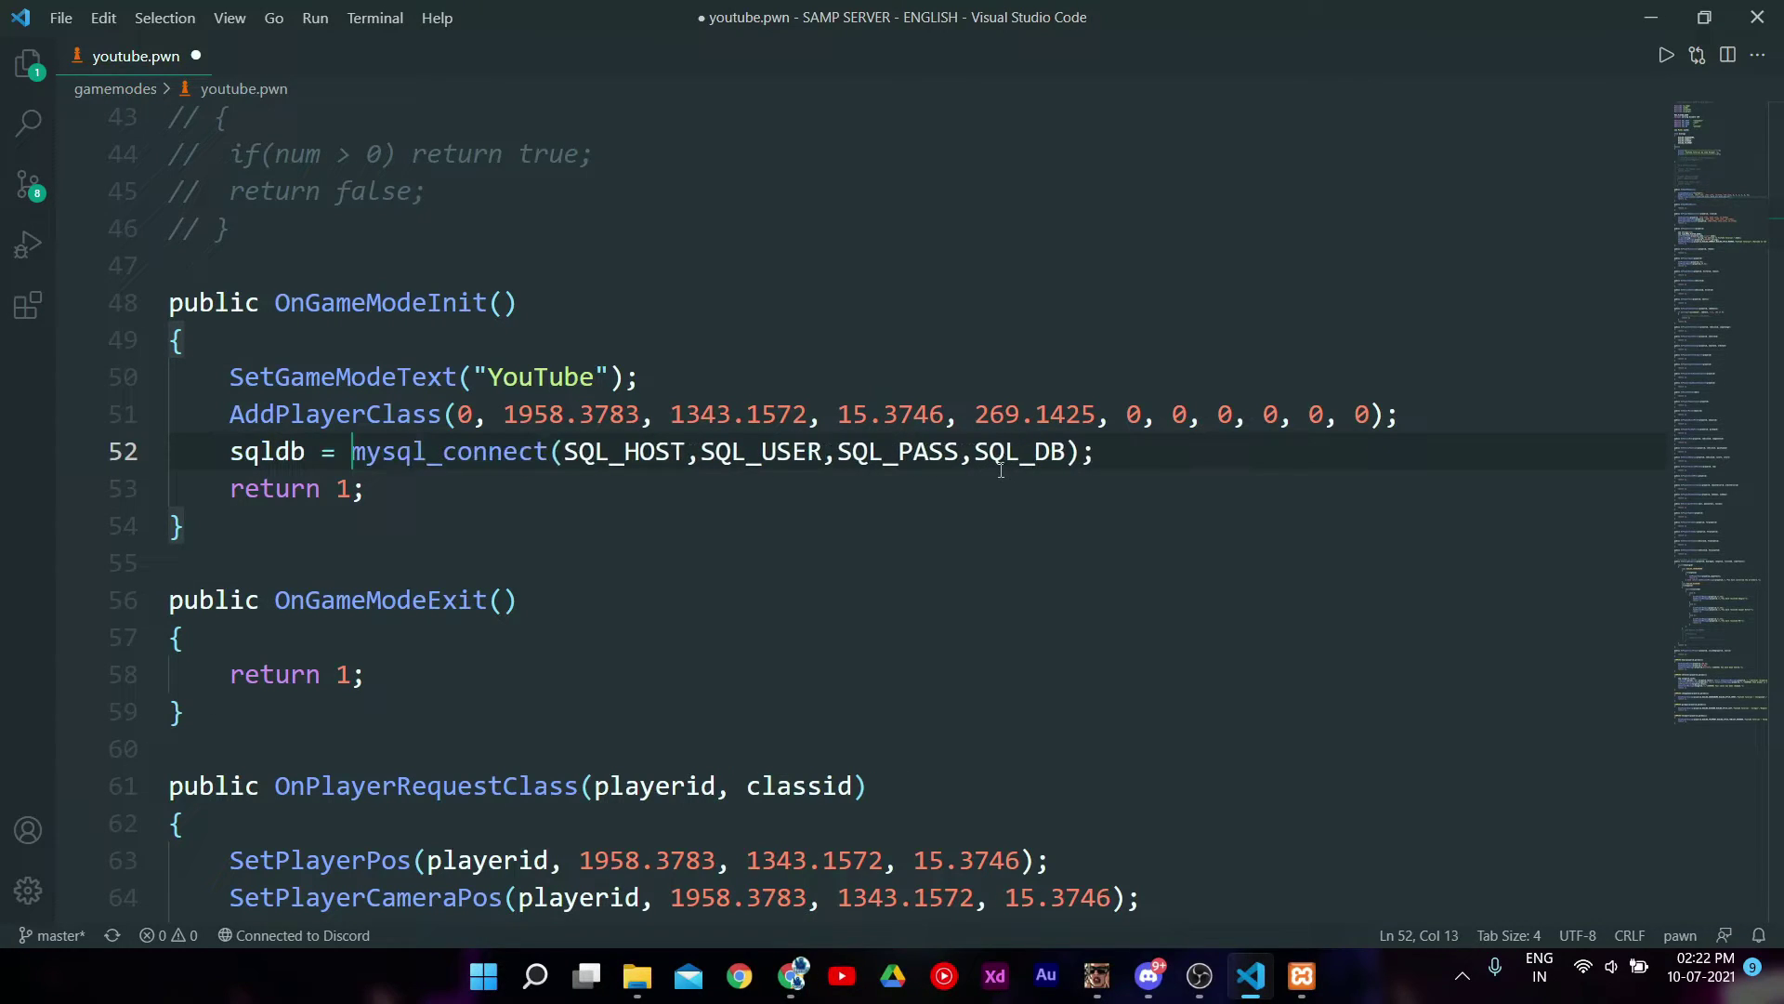
{"action": "key", "text": "ctrl+s"}
{"action": "left_click_drag", "start_coordinate": [230, 451], "coordinate": [1096, 450]}
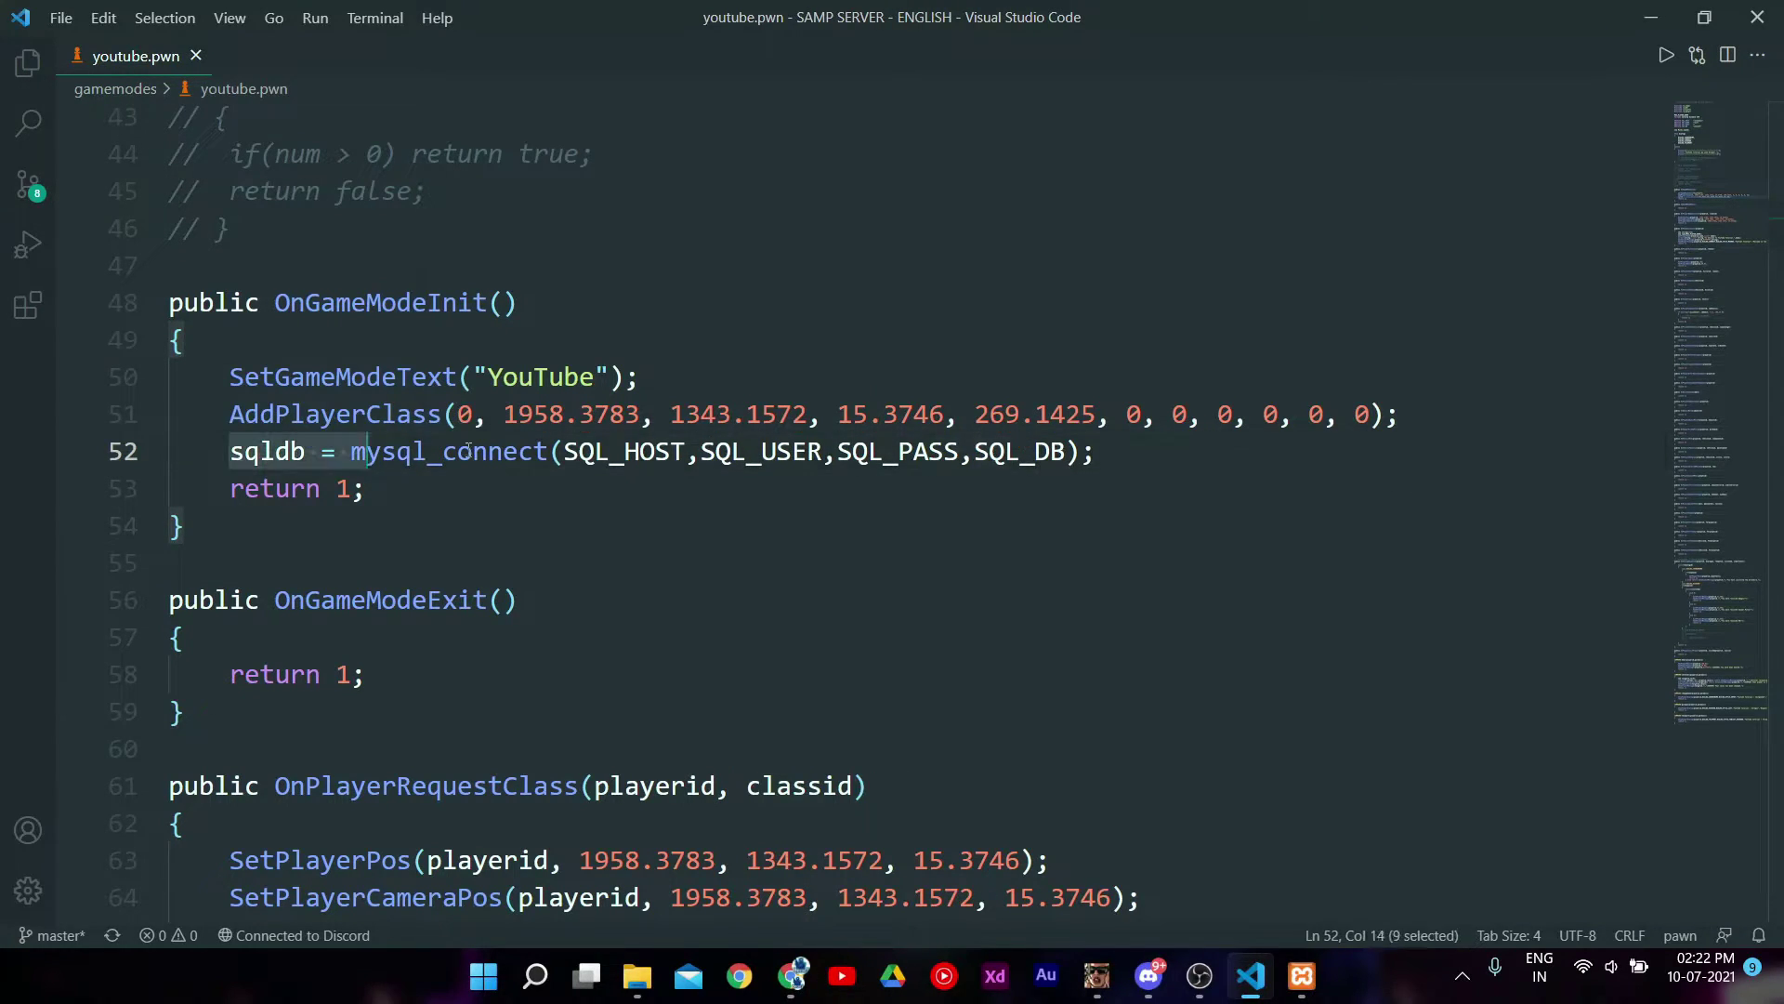
{"action": "left_click", "coordinate": [1115, 451]}
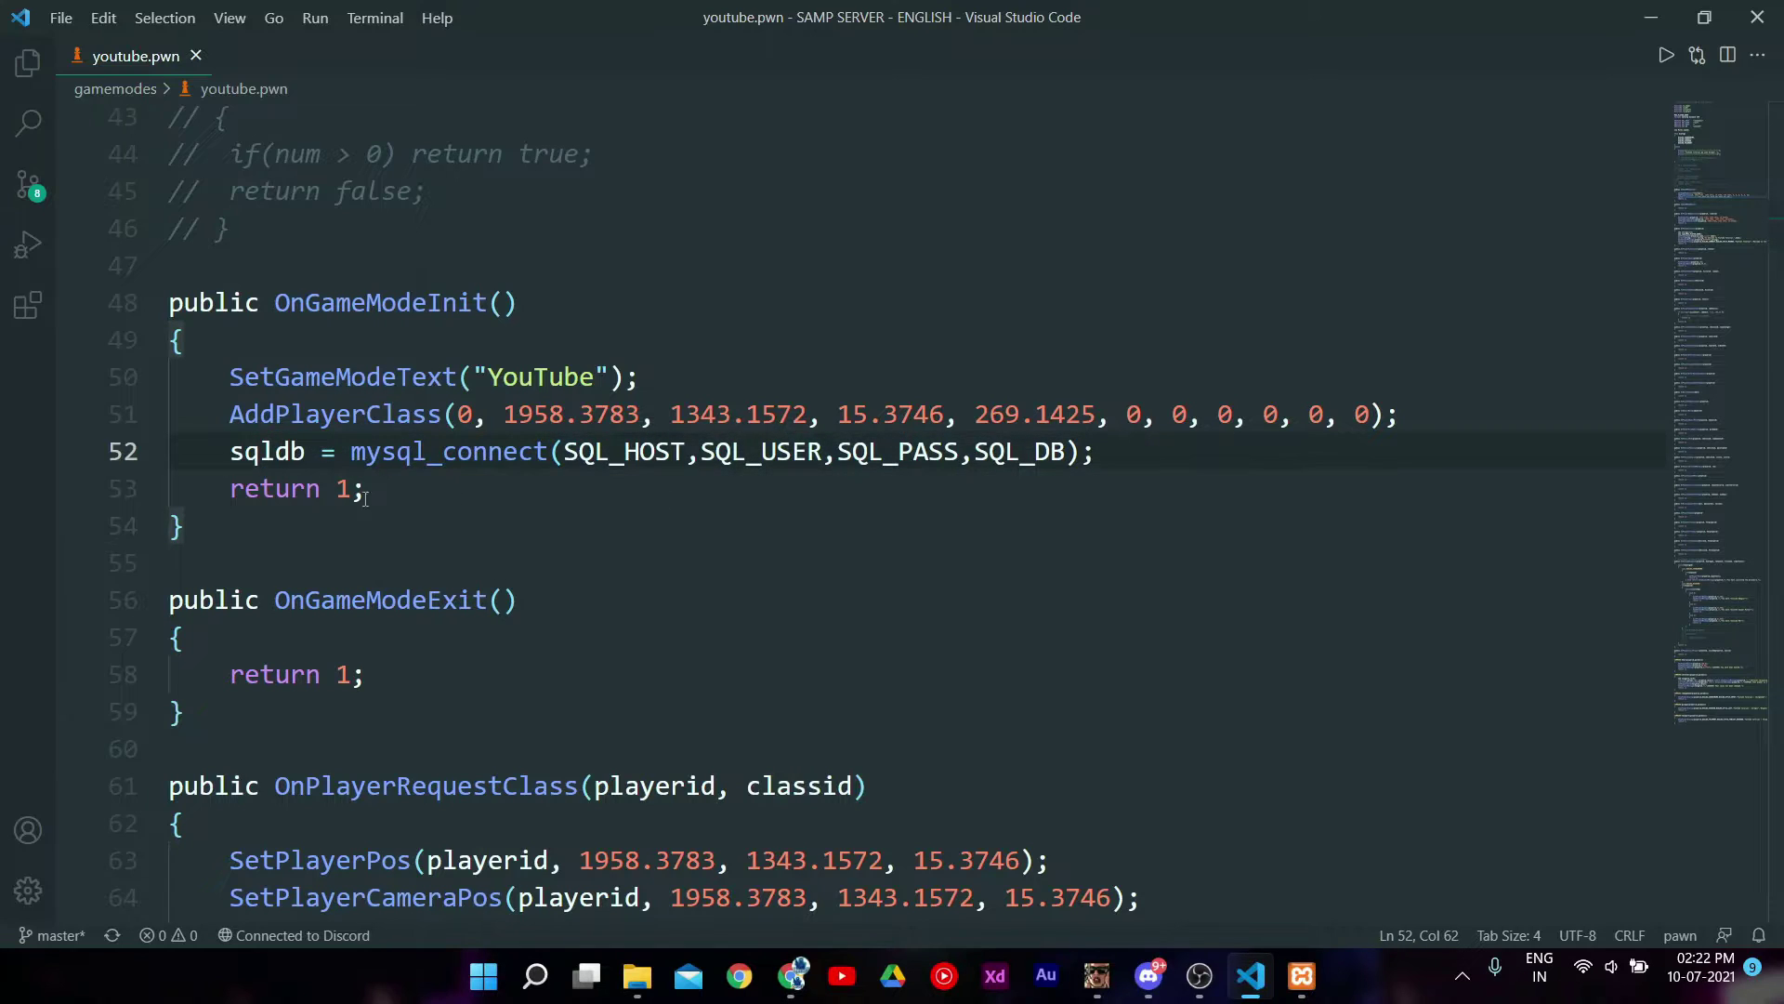
{"action": "double_click", "coordinate": [418, 449]}
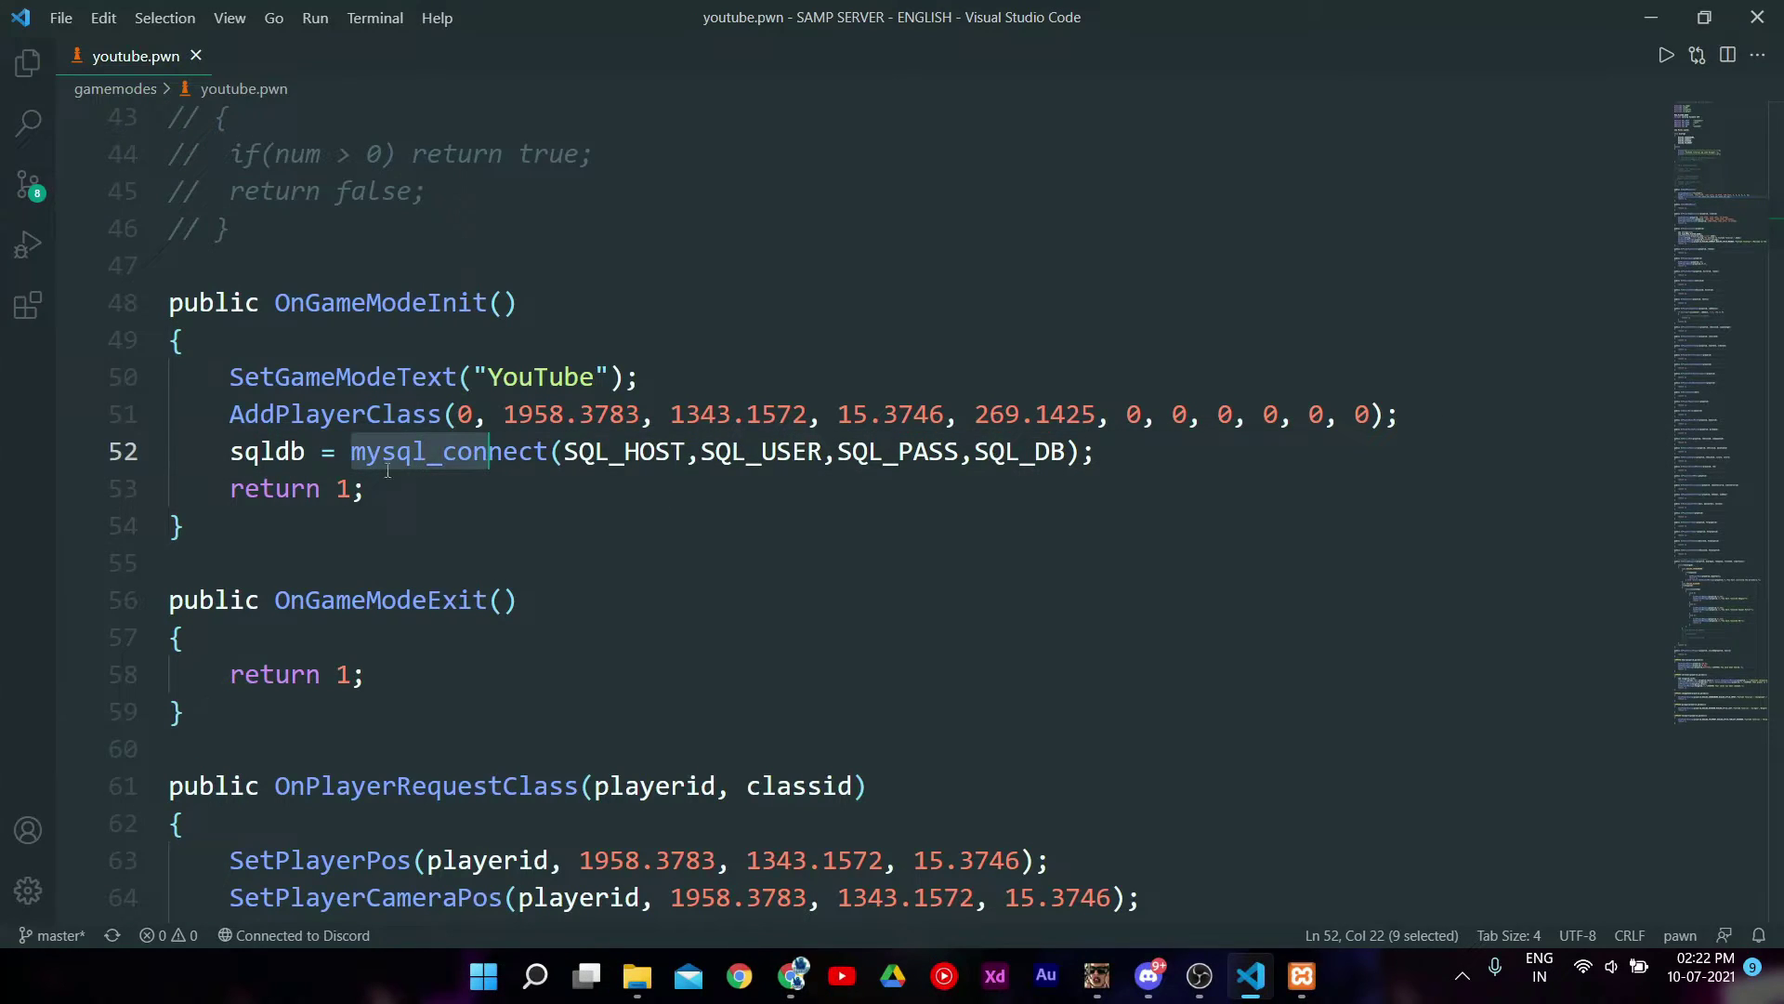
{"action": "double_click", "coordinate": [268, 450]}
{"action": "left_click", "coordinate": [1110, 456]}
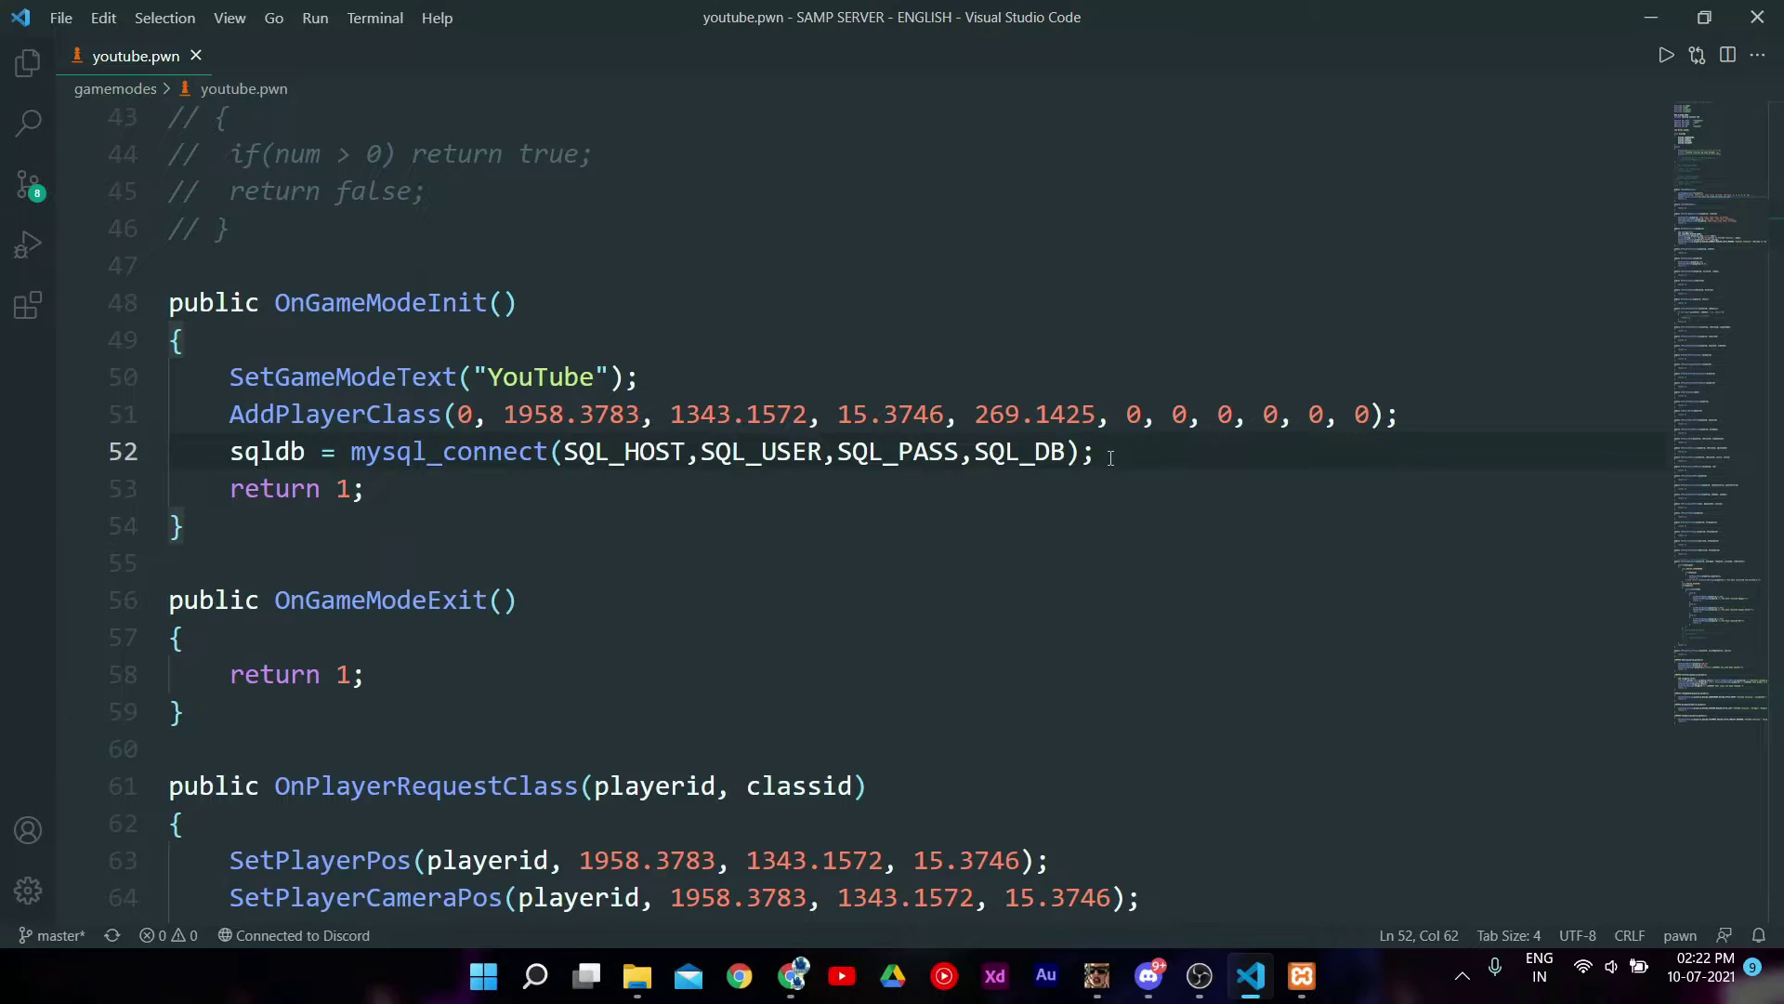
{"action": "key", "text": "Return"}
{"action": "type", "text": "if()"}
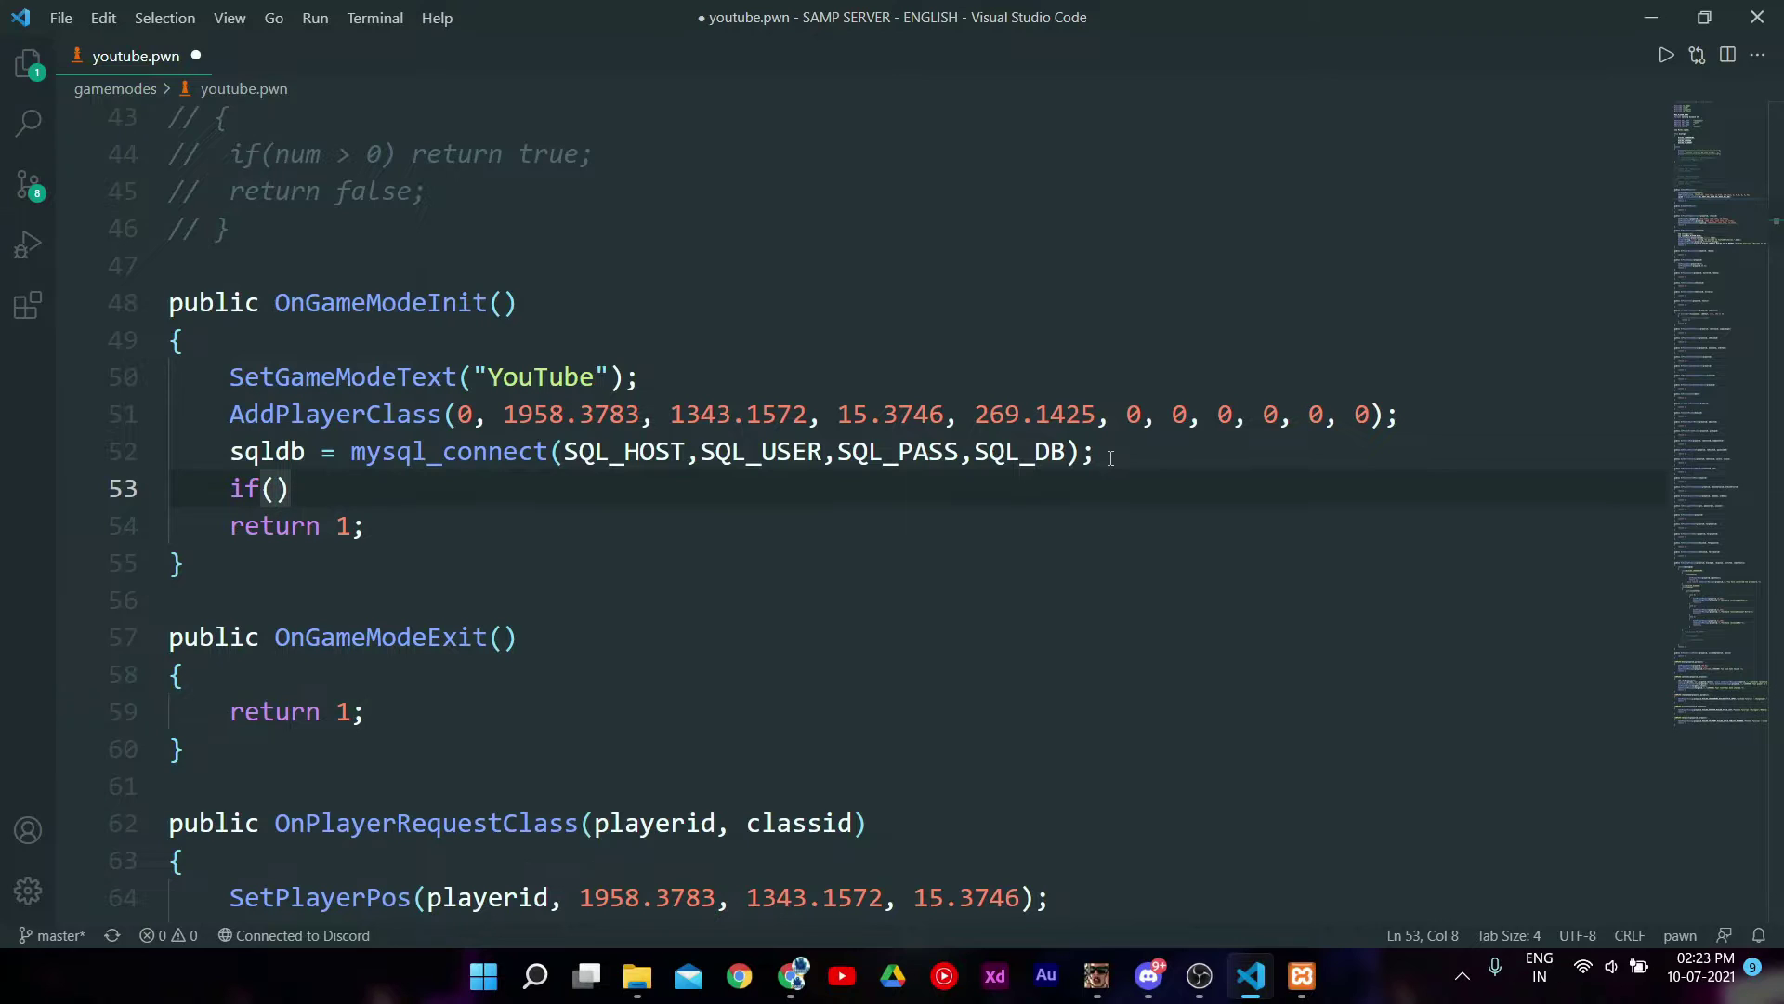
{"action": "type", "text": "mysql_errn"}
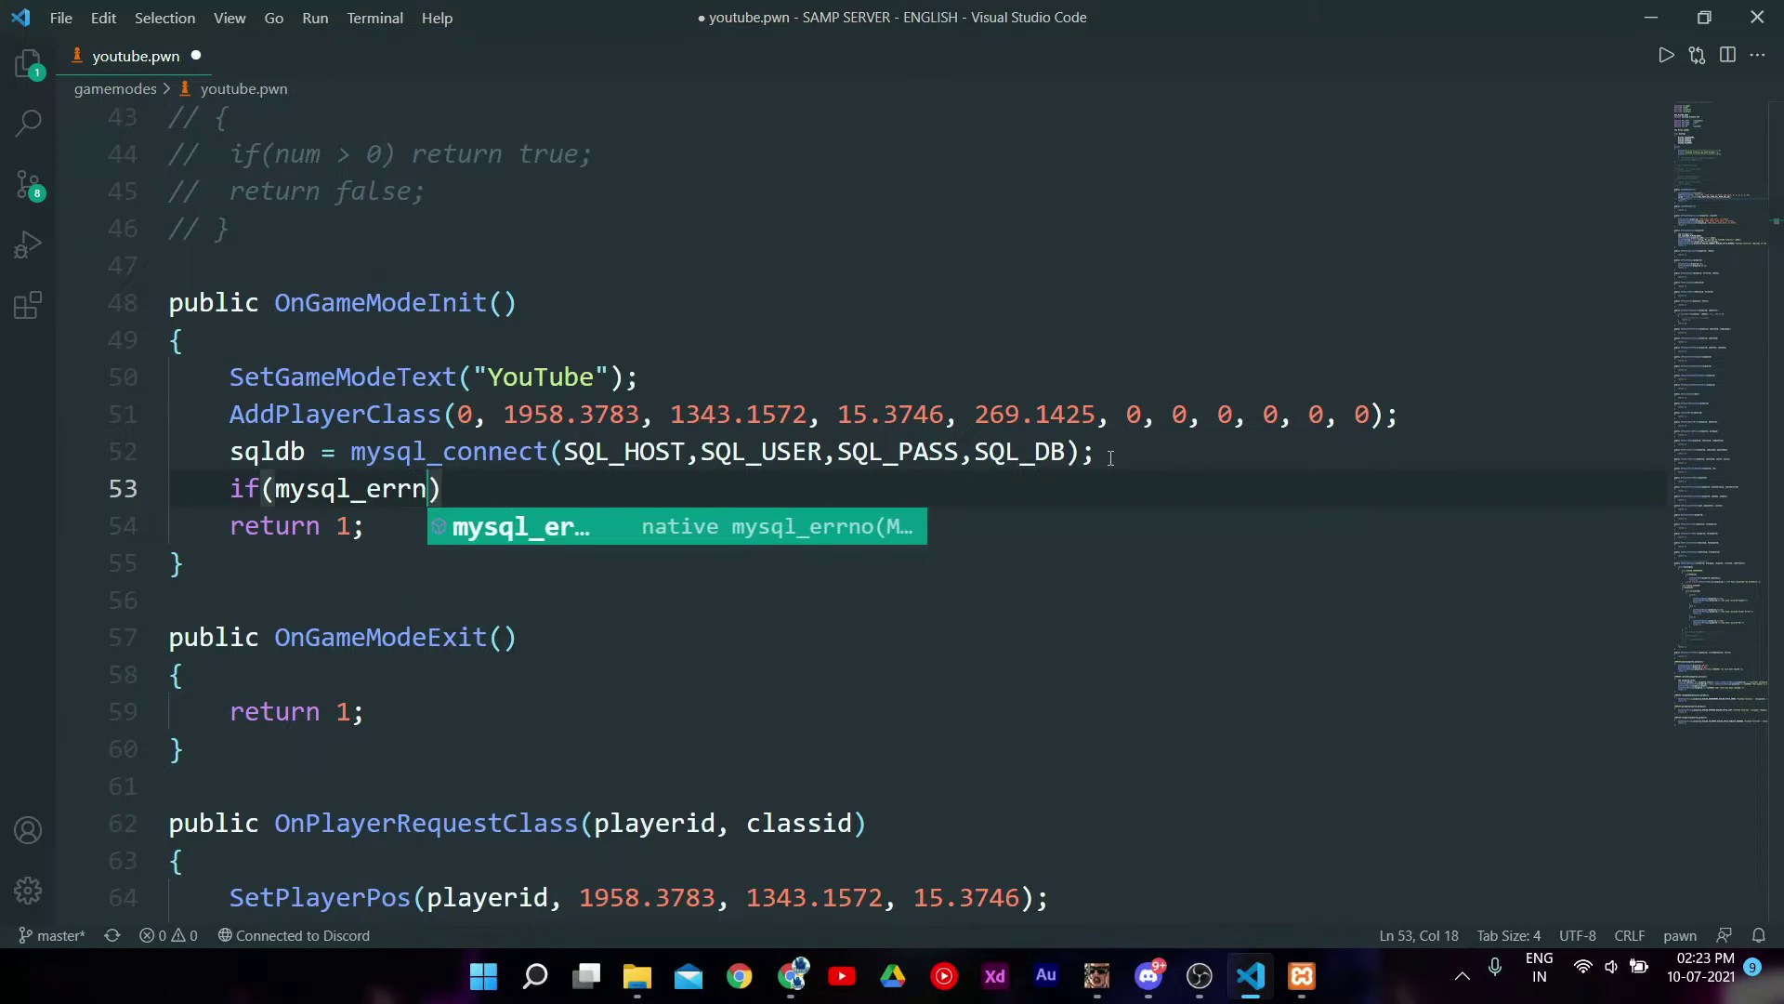
{"action": "type", "text": "o"}
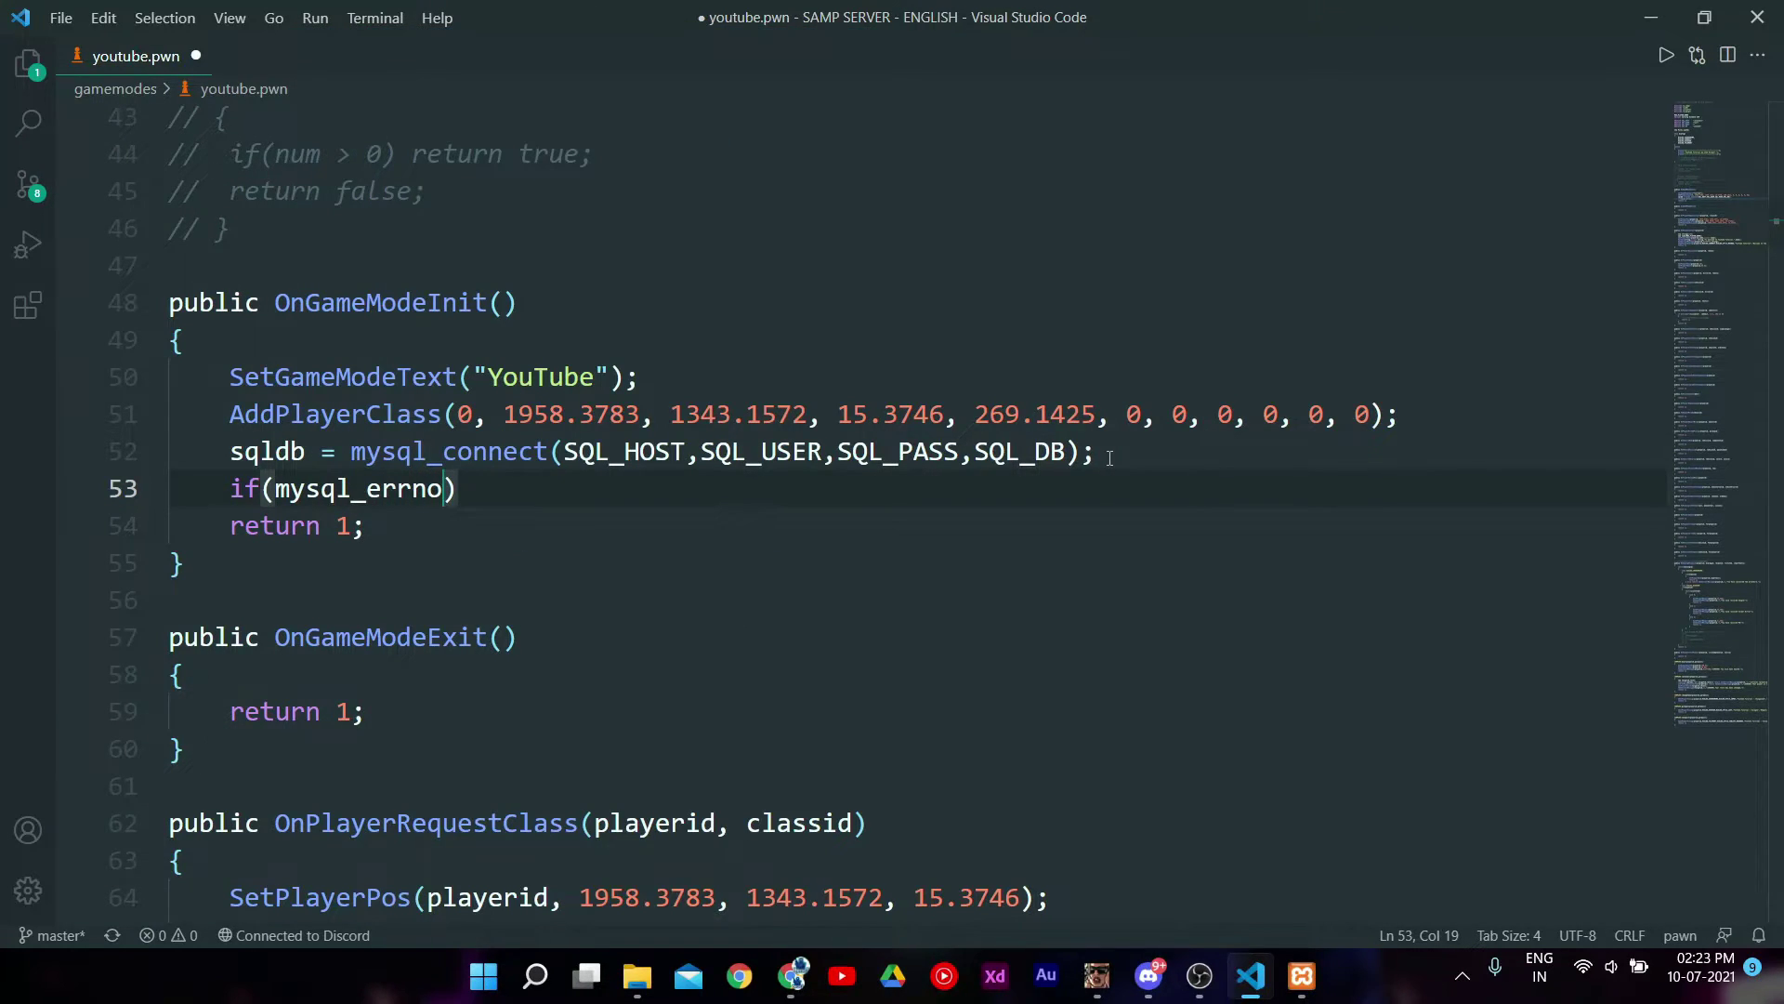
{"action": "type", "text": "("}
Add an if (mysql_errno() != 0) block printing a [MySQL] failure message.
{"action": "key", "text": "Right"}
{"action": "type", "text": "!= 0"}
{"action": "key", "text": "Right"}
{"action": "type", "text": "{"}
{"action": "key", "text": "Return"}
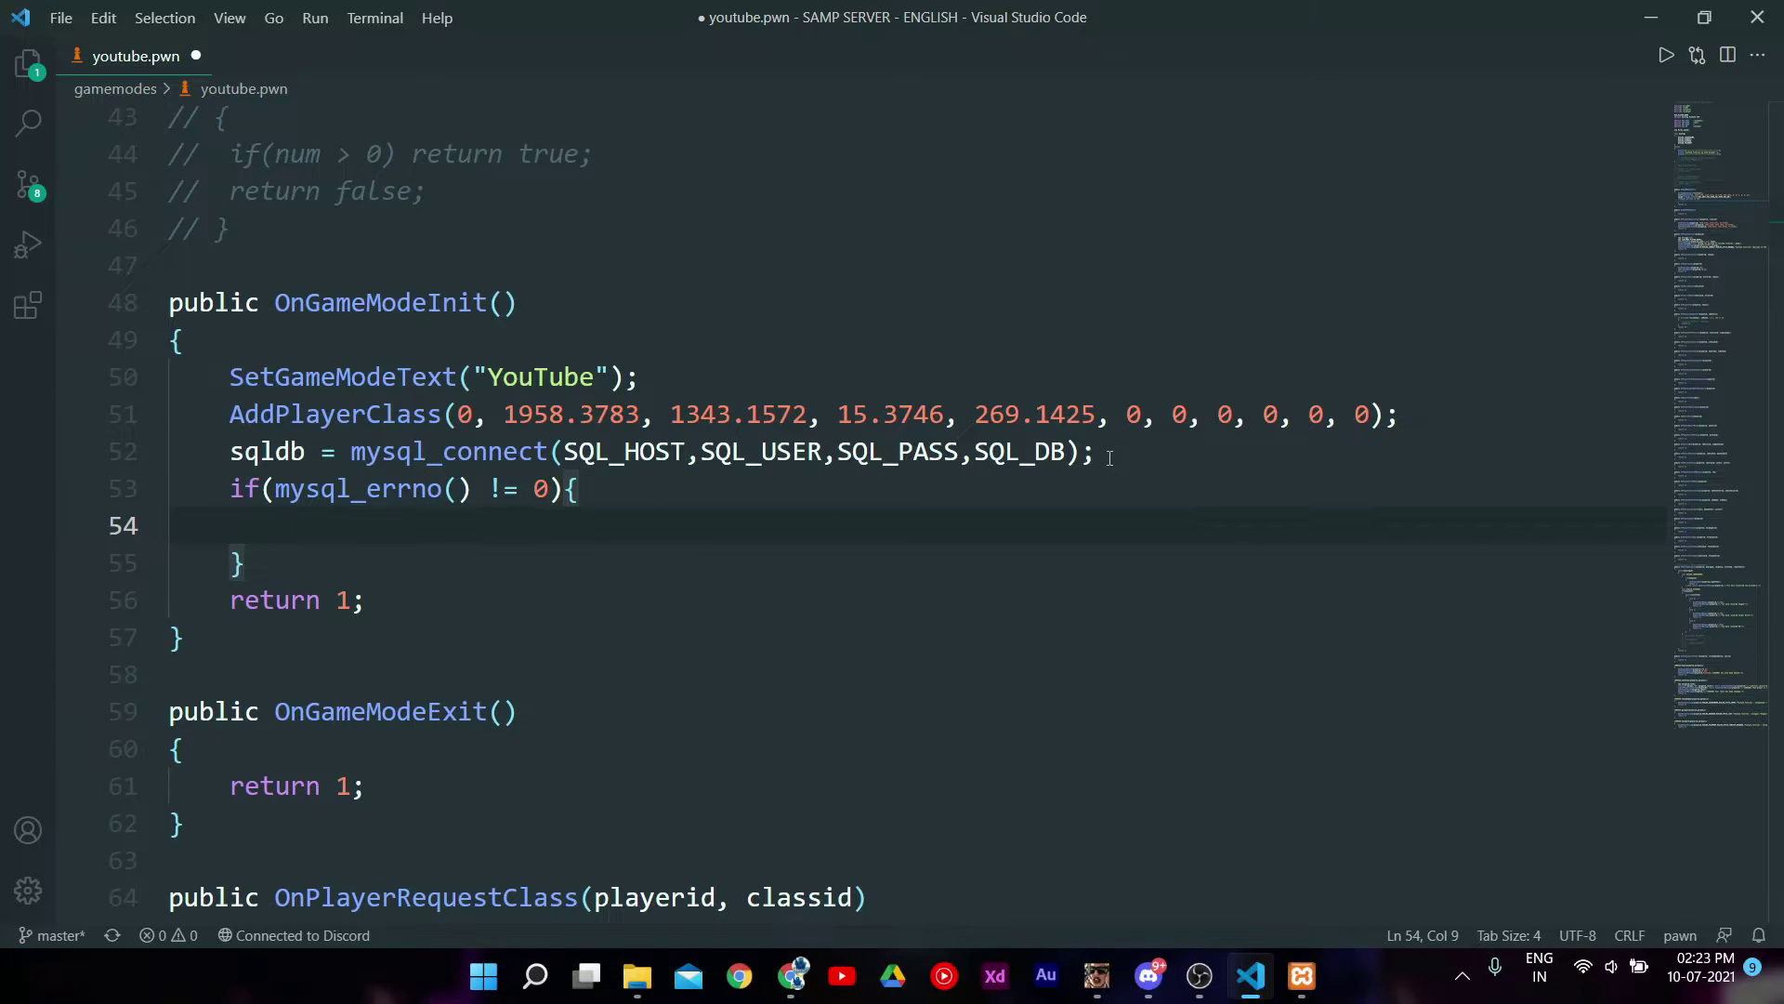
{"action": "type", "text": "print"}
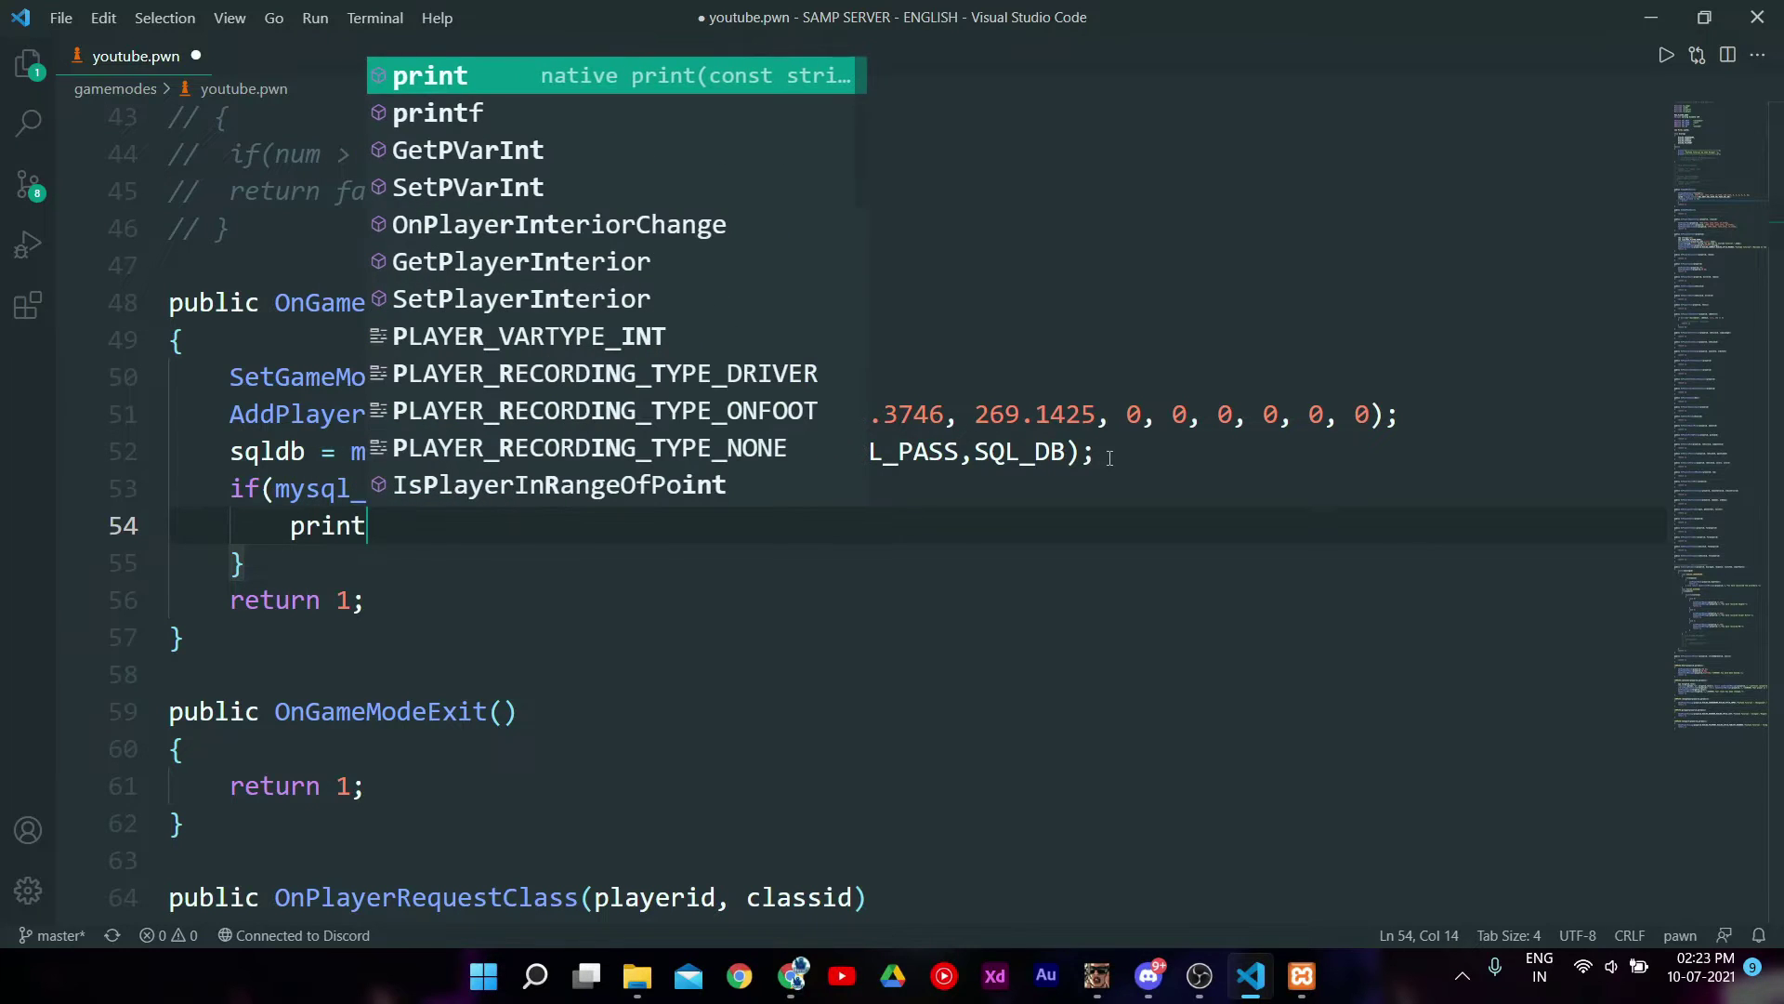
{"action": "type", "text": "(\"Cou"}
{"action": "type", "text": "dln't connect to the host"}
{"action": "key", "text": "BackSpace"}
{"action": "key", "text": "BackSpace"}
{"action": "key", "text": "BackSpace"}
{"action": "key", "text": "BackSpace"}
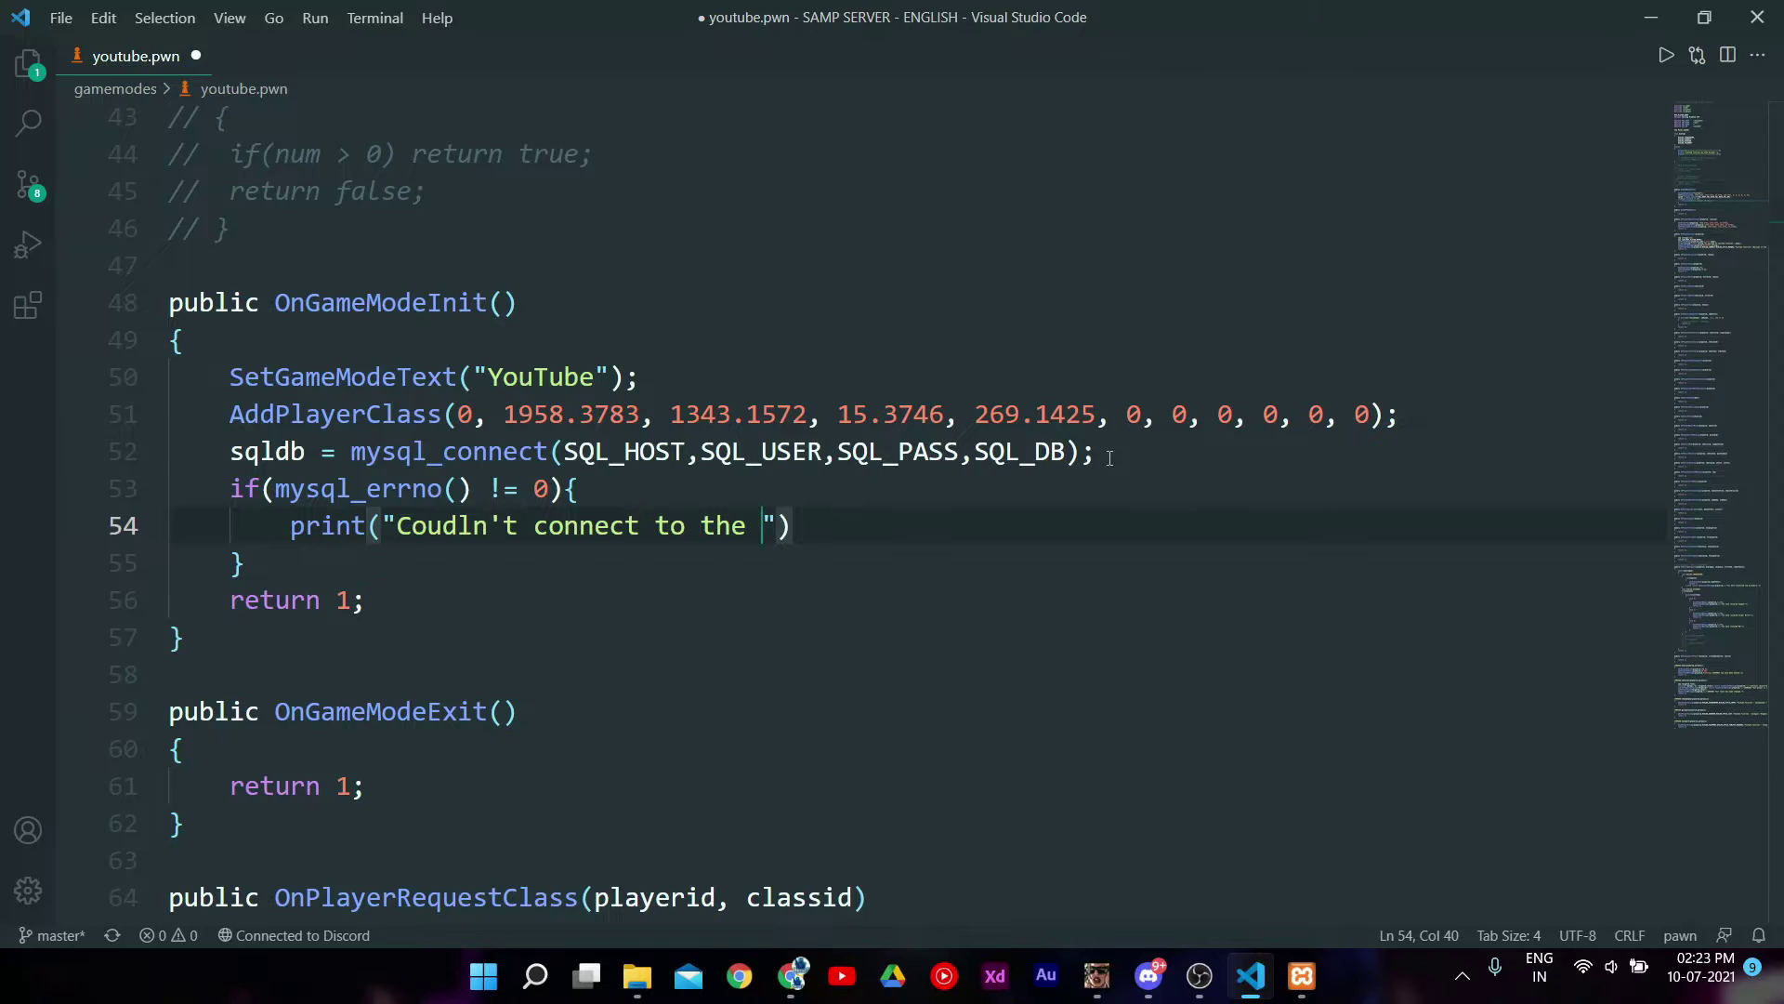
{"action": "type", "text": "Database"}
{"action": "key", "text": "Right"}
{"action": "key", "text": "Right"}
{"action": "type", "text": ";"}
Add an else branch printing the [MySQL] success message.
{"action": "key", "text": "Down"}
{"action": "key", "text": "End"}
{"action": "key", "text": "Return"}
{"action": "type", "text": "else print(\"Connected to the host"}
{"action": "key", "text": "BackSpace"}
{"action": "key", "text": "BackSpace"}
{"action": "key", "text": "BackSpace"}
{"action": "type", "text": "Database S"}
{"action": "key", "text": "BackSpace"}
{"action": "type", "text": "sucessfully"}
Add a space after the [MySQL] tag in both messages and save.
{"action": "key", "text": "End"}
{"action": "type", "text": ";"}
{"action": "key", "text": "ctrl+Left"}
{"action": "key", "text": "ctrl+Left"}
{"action": "key", "text": "ctrl+Left"}
{"action": "key", "text": "ctrl+Left"}
{"action": "key", "text": "ctrl+Left"}
{"action": "key", "text": "ctrl+Left"}
{"action": "key", "text": "ctrl+Left"}
{"action": "key", "text": "ctrl+Left"}
{"action": "type", "text": "[]"}
{"action": "key", "text": "Left"}
{"action": "type", "text": "MySQL"}
{"action": "key", "text": "Right"}
{"action": "key", "text": "Up"}
{"action": "key", "text": "Up"}
{"action": "key", "text": "ctrl+Left"}
{"action": "key", "text": "ctrl+Left"}
{"action": "key", "text": "ctrl+Left"}
{"action": "type", "text": "[]"}
{"action": "key", "text": "Left"}
{"action": "type", "text": "MySQL"}
{"action": "key", "text": "Right"}
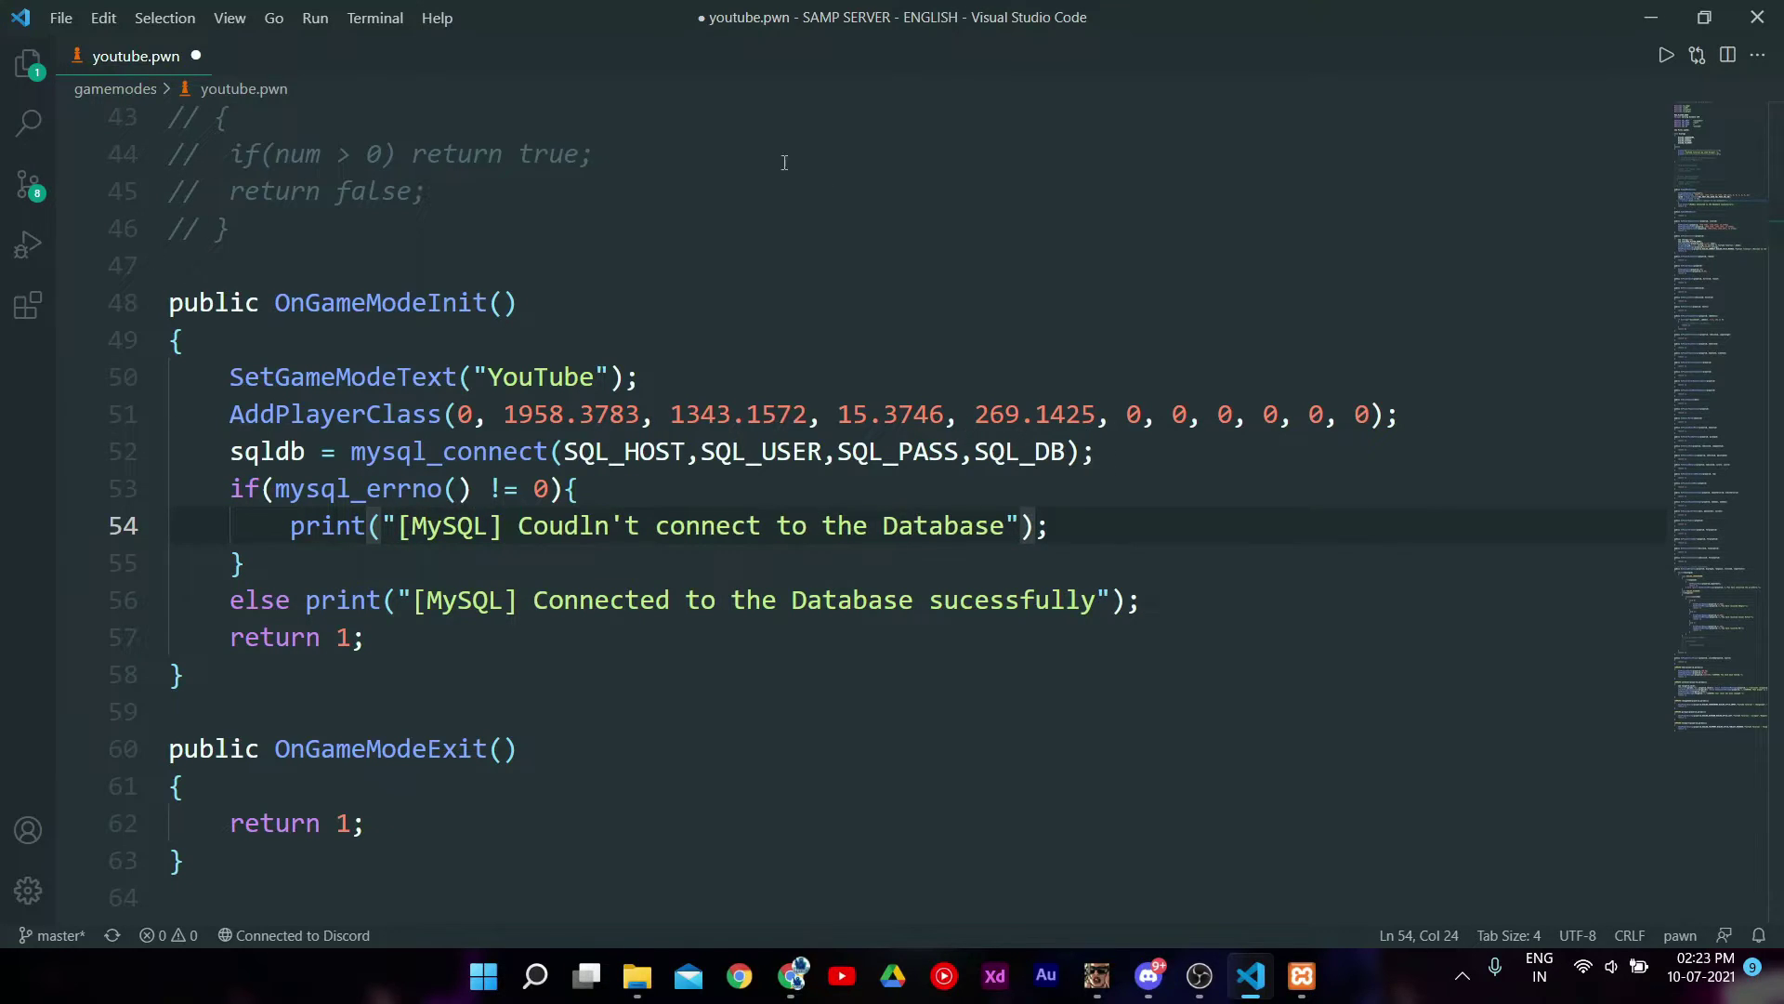
{"action": "key", "text": "ctrl+s"}
{"action": "left_click", "coordinate": [1143, 599]}
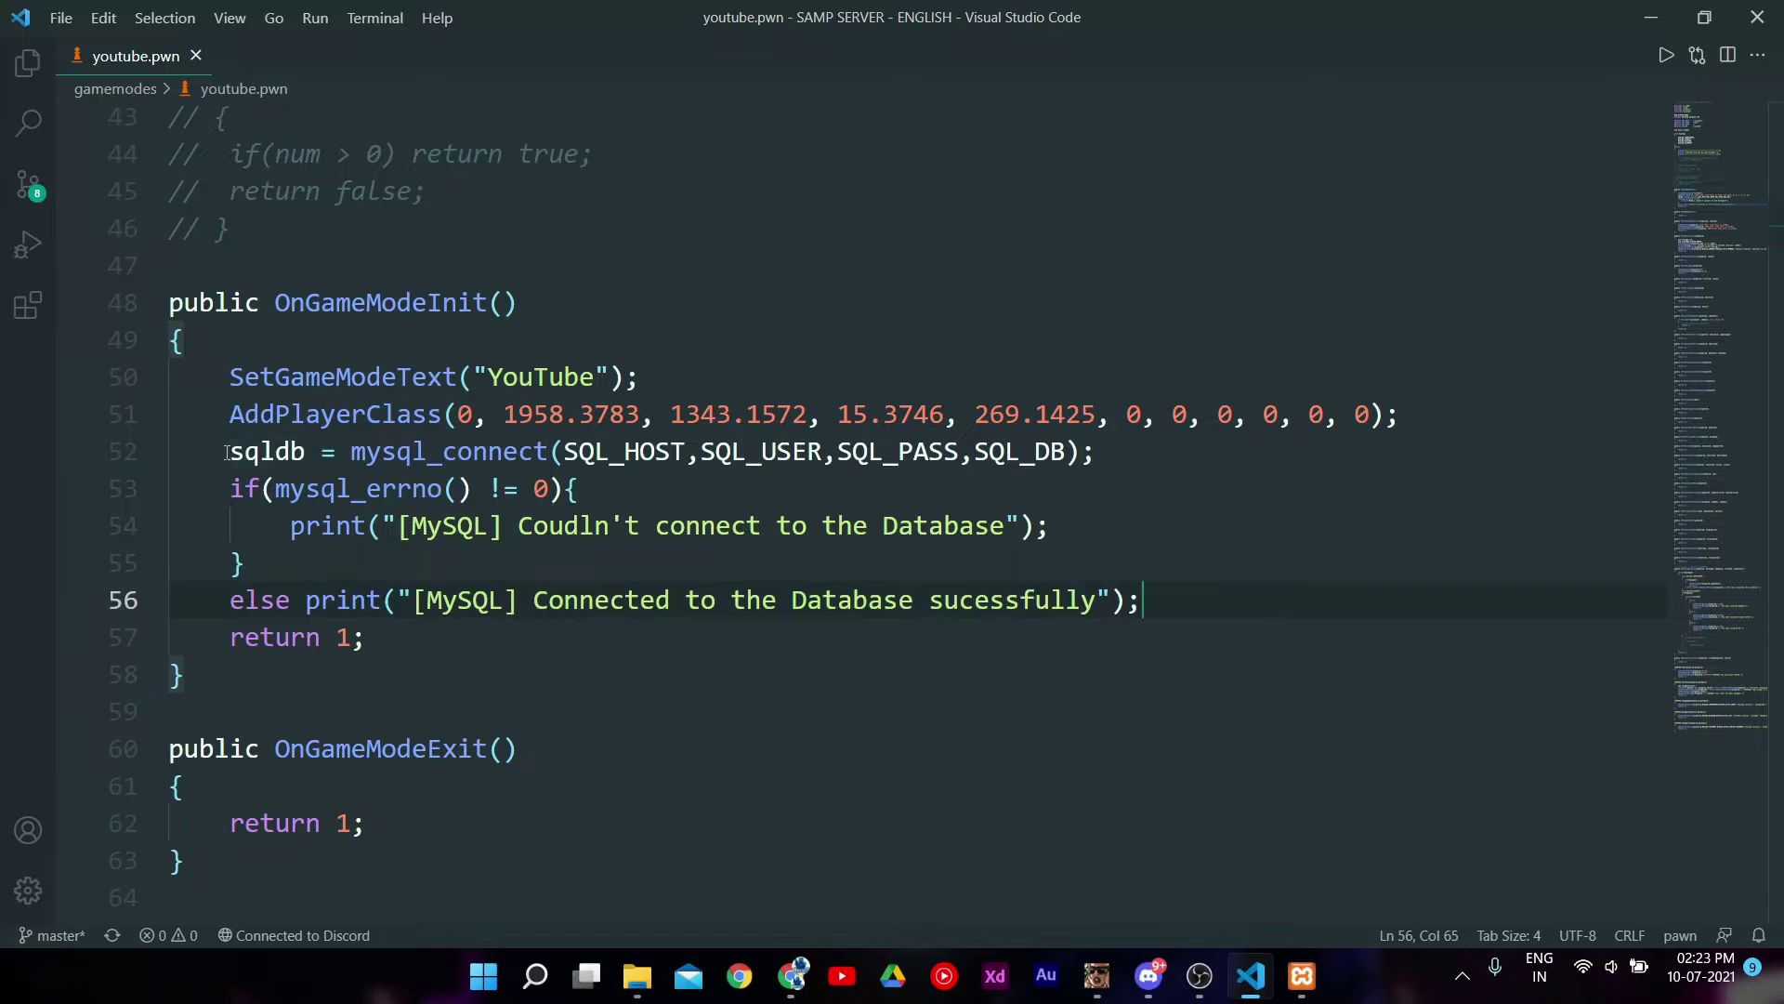
Compile youtube.pwn to expose the MAX_PLAYER_NAME error at line 8.
{"action": "left_click_drag", "start_coordinate": [229, 450], "coordinate": [1095, 451]}
{"action": "left_click", "coordinate": [990, 525]}
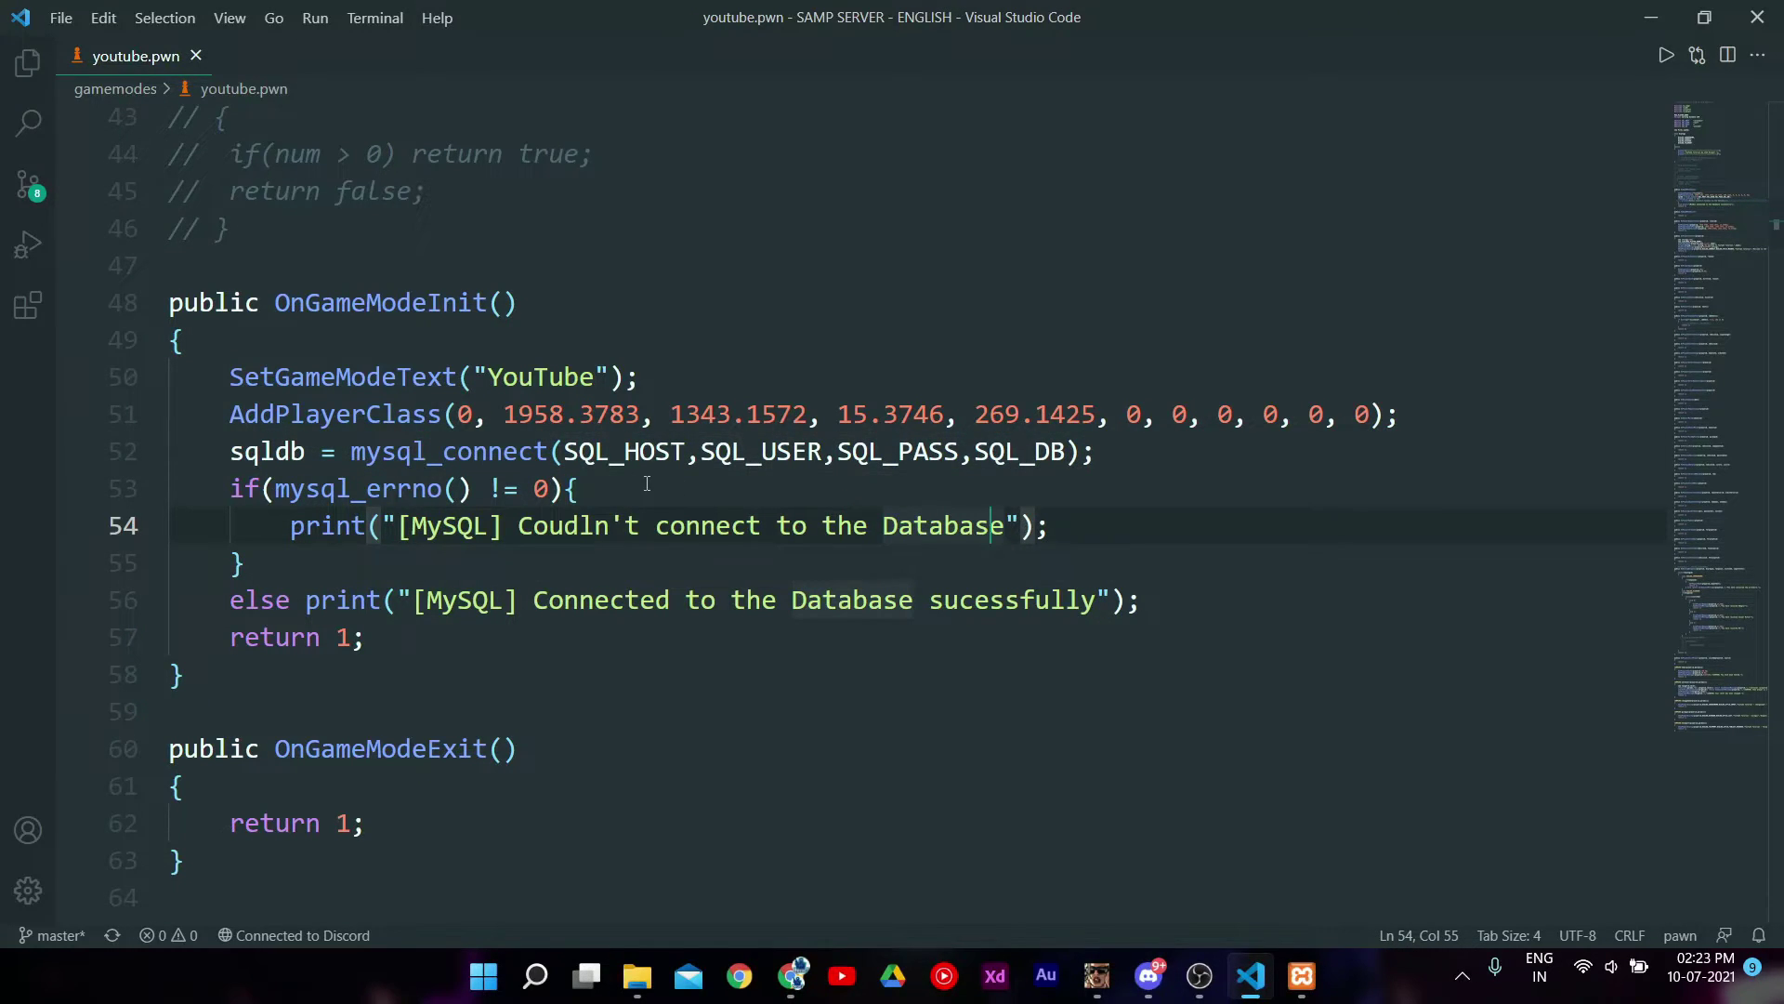
{"action": "key", "text": "ctrl+shift+b"}
{"action": "scroll", "coordinate": [1124, 784], "scroll_direction": "up", "scroll_amount": 1}
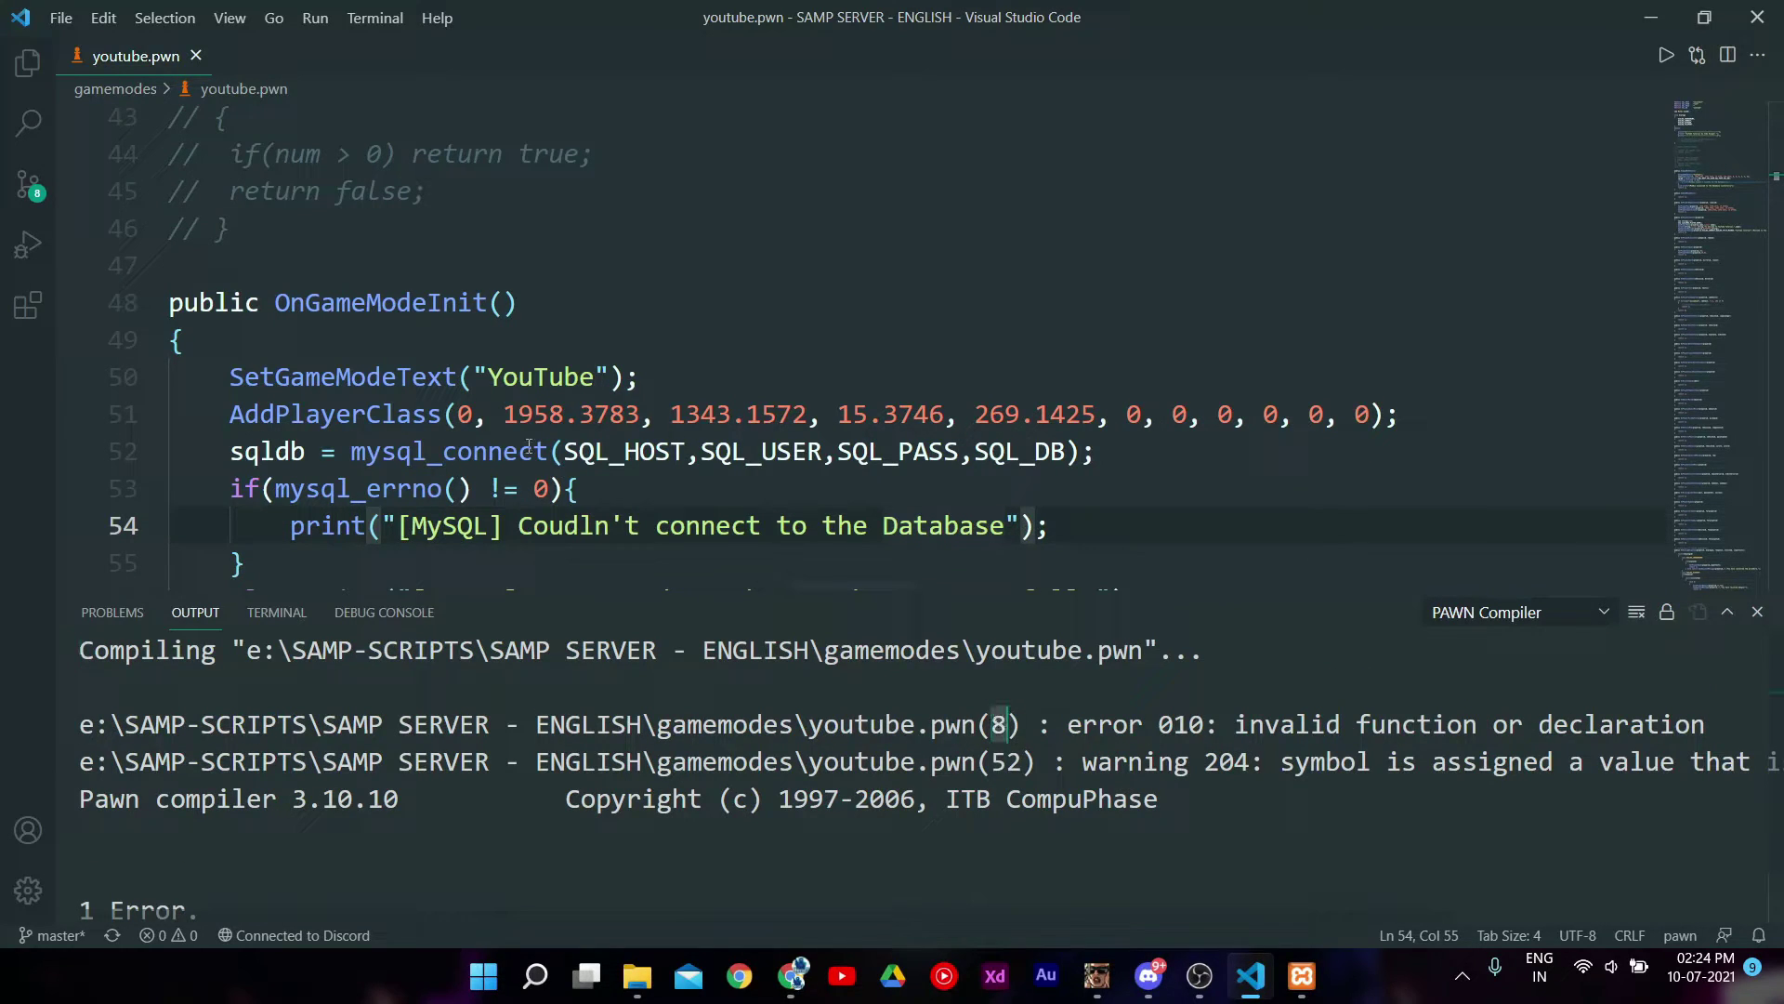
{"action": "scroll", "coordinate": [558, 349], "scroll_direction": "up", "scroll_amount": 3}
{"action": "scroll", "coordinate": [559, 350], "scroll_direction": "up", "scroll_amount": 5}
{"action": "scroll", "coordinate": [557, 349], "scroll_direction": "up", "scroll_amount": 2}
{"action": "scroll", "coordinate": [456, 397], "scroll_direction": "up", "scroll_amount": 3}
{"action": "scroll", "coordinate": [444, 370], "scroll_direction": "up", "scroll_amount": 1}
Delete the stray MAX_PLAYER_NAME line, save, and recompile the script.
{"action": "left_click_drag", "start_coordinate": [402, 207], "coordinate": [162, 213]}
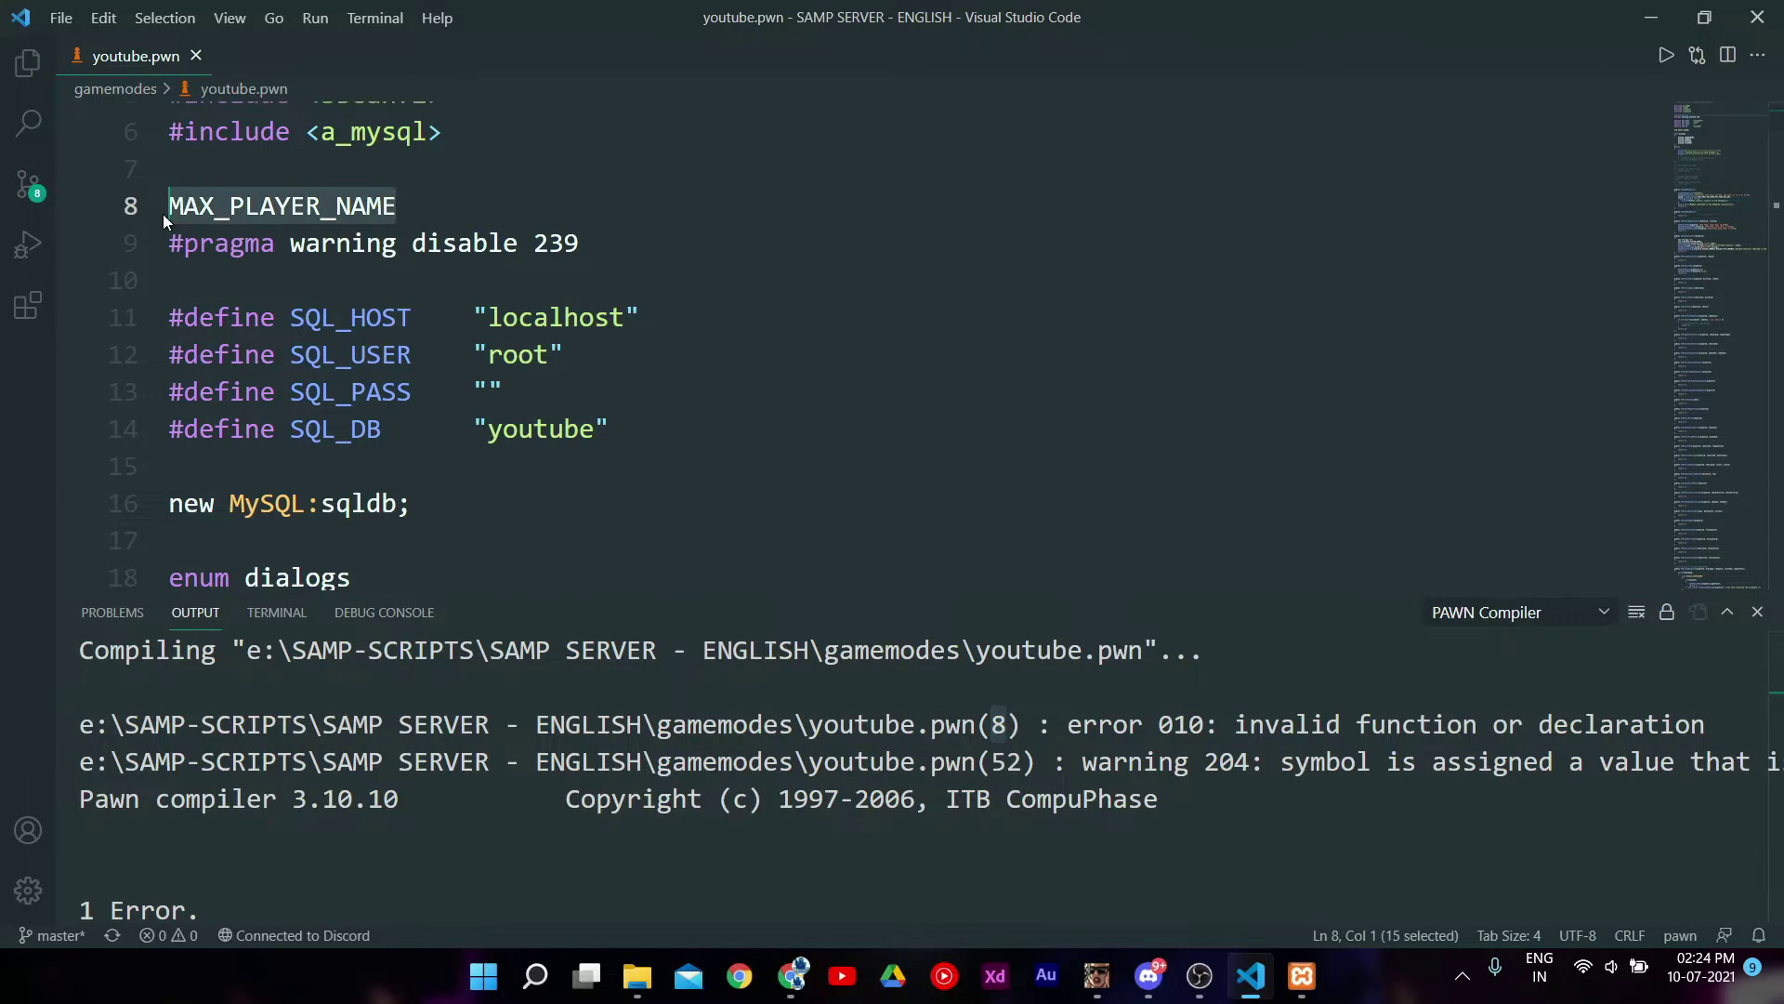
{"action": "key", "text": "BackSpace"}
{"action": "key", "text": "BackSpace"}
{"action": "key", "text": "ctrl+s"}
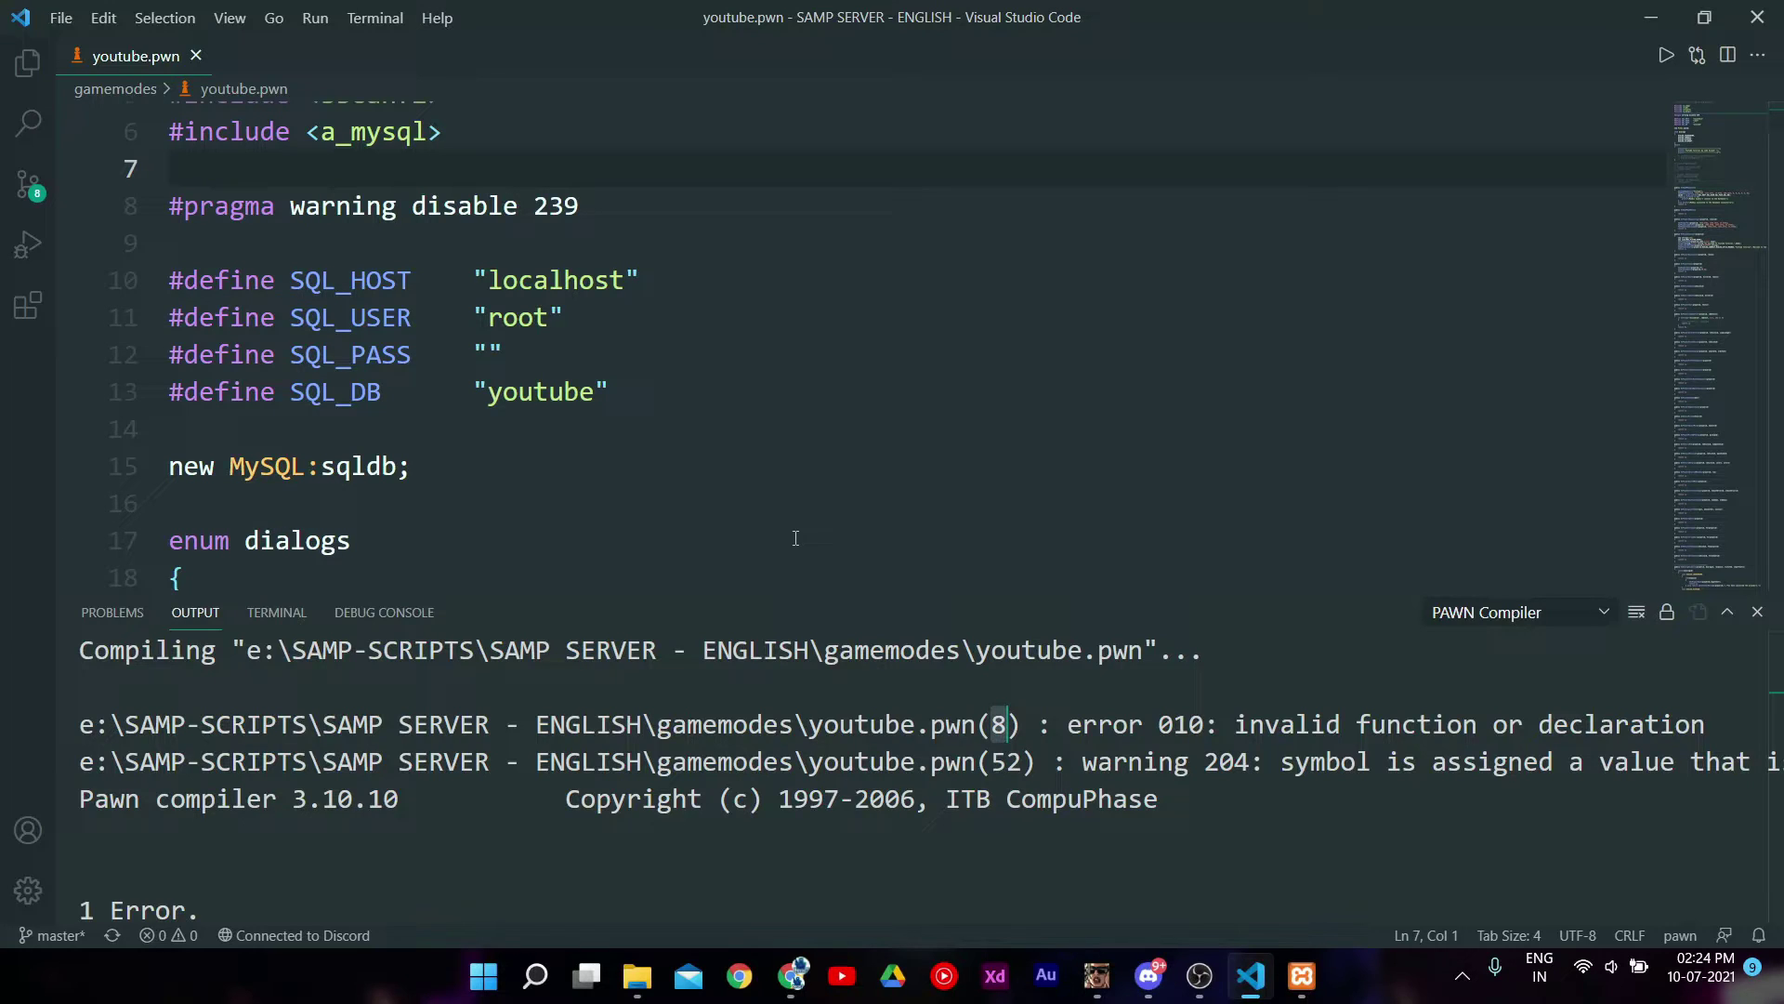
{"action": "left_click", "coordinate": [503, 354]}
{"action": "key", "text": "F5"}
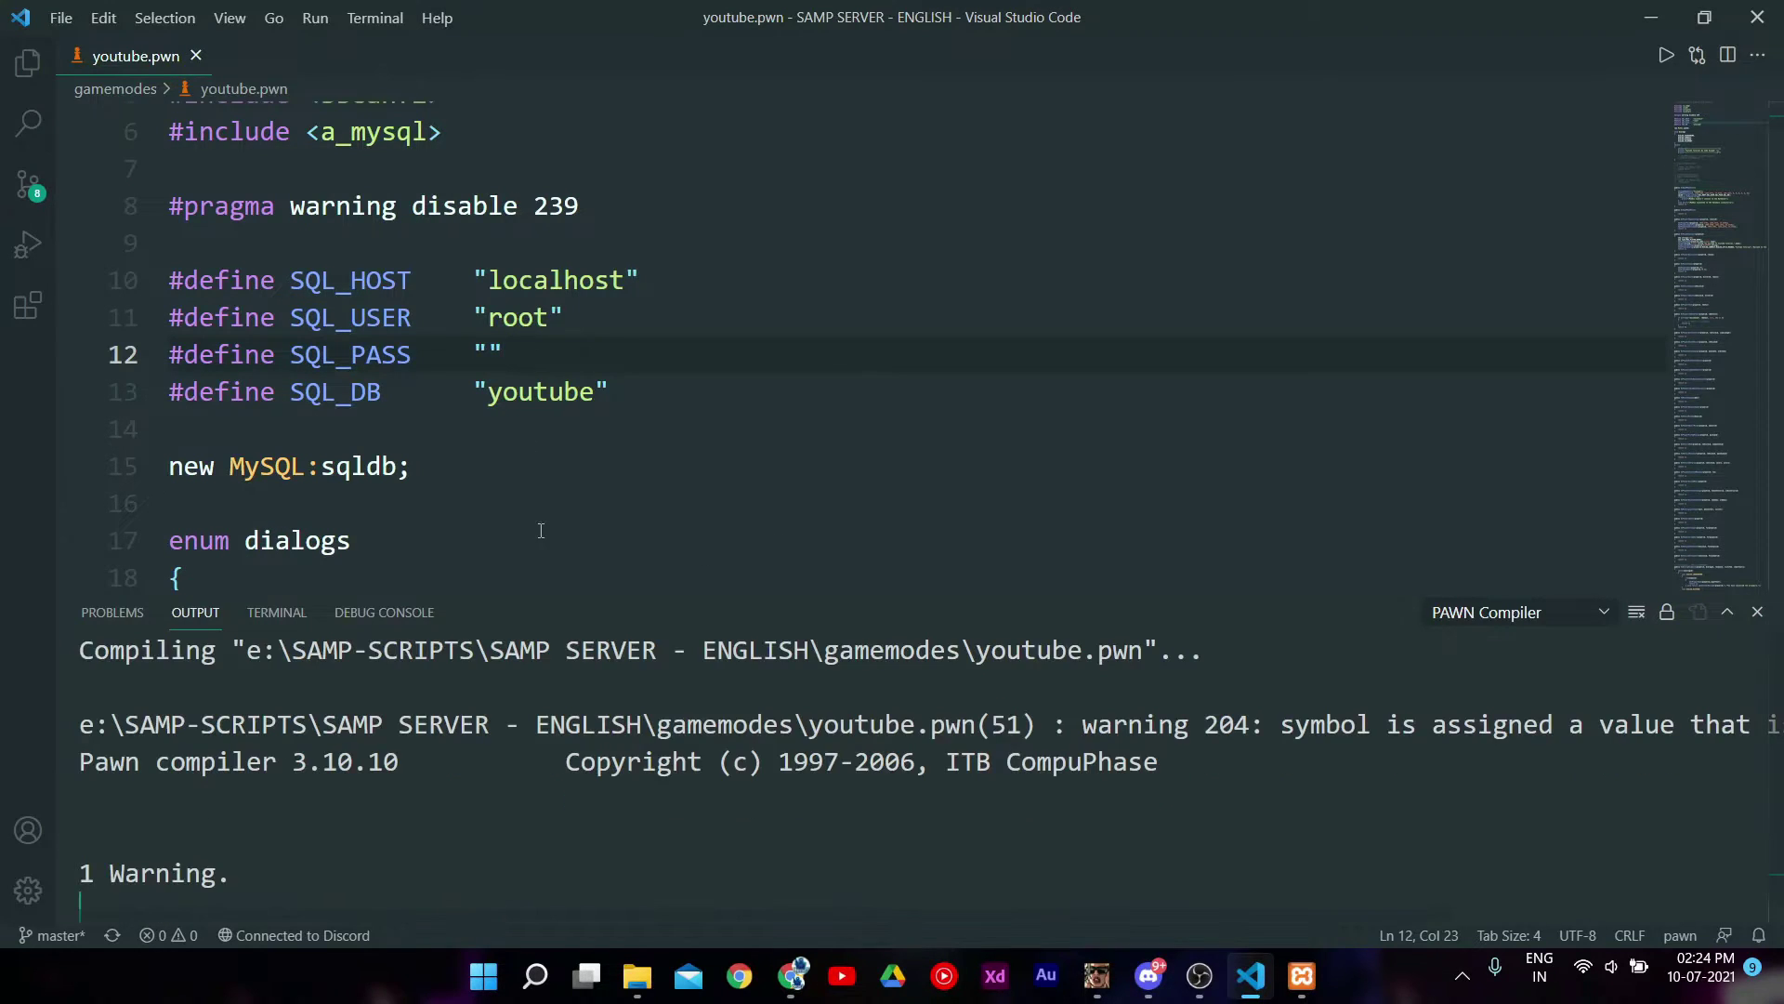
{"action": "scroll", "coordinate": [592, 280], "scroll_direction": "down", "scroll_amount": 4}
{"action": "scroll", "coordinate": [591, 280], "scroll_direction": "down", "scroll_amount": 4}
{"action": "scroll", "coordinate": [591, 210], "scroll_direction": "down", "scroll_amount": 3}
{"action": "scroll", "coordinate": [591, 205], "scroll_direction": "down", "scroll_amount": 2}
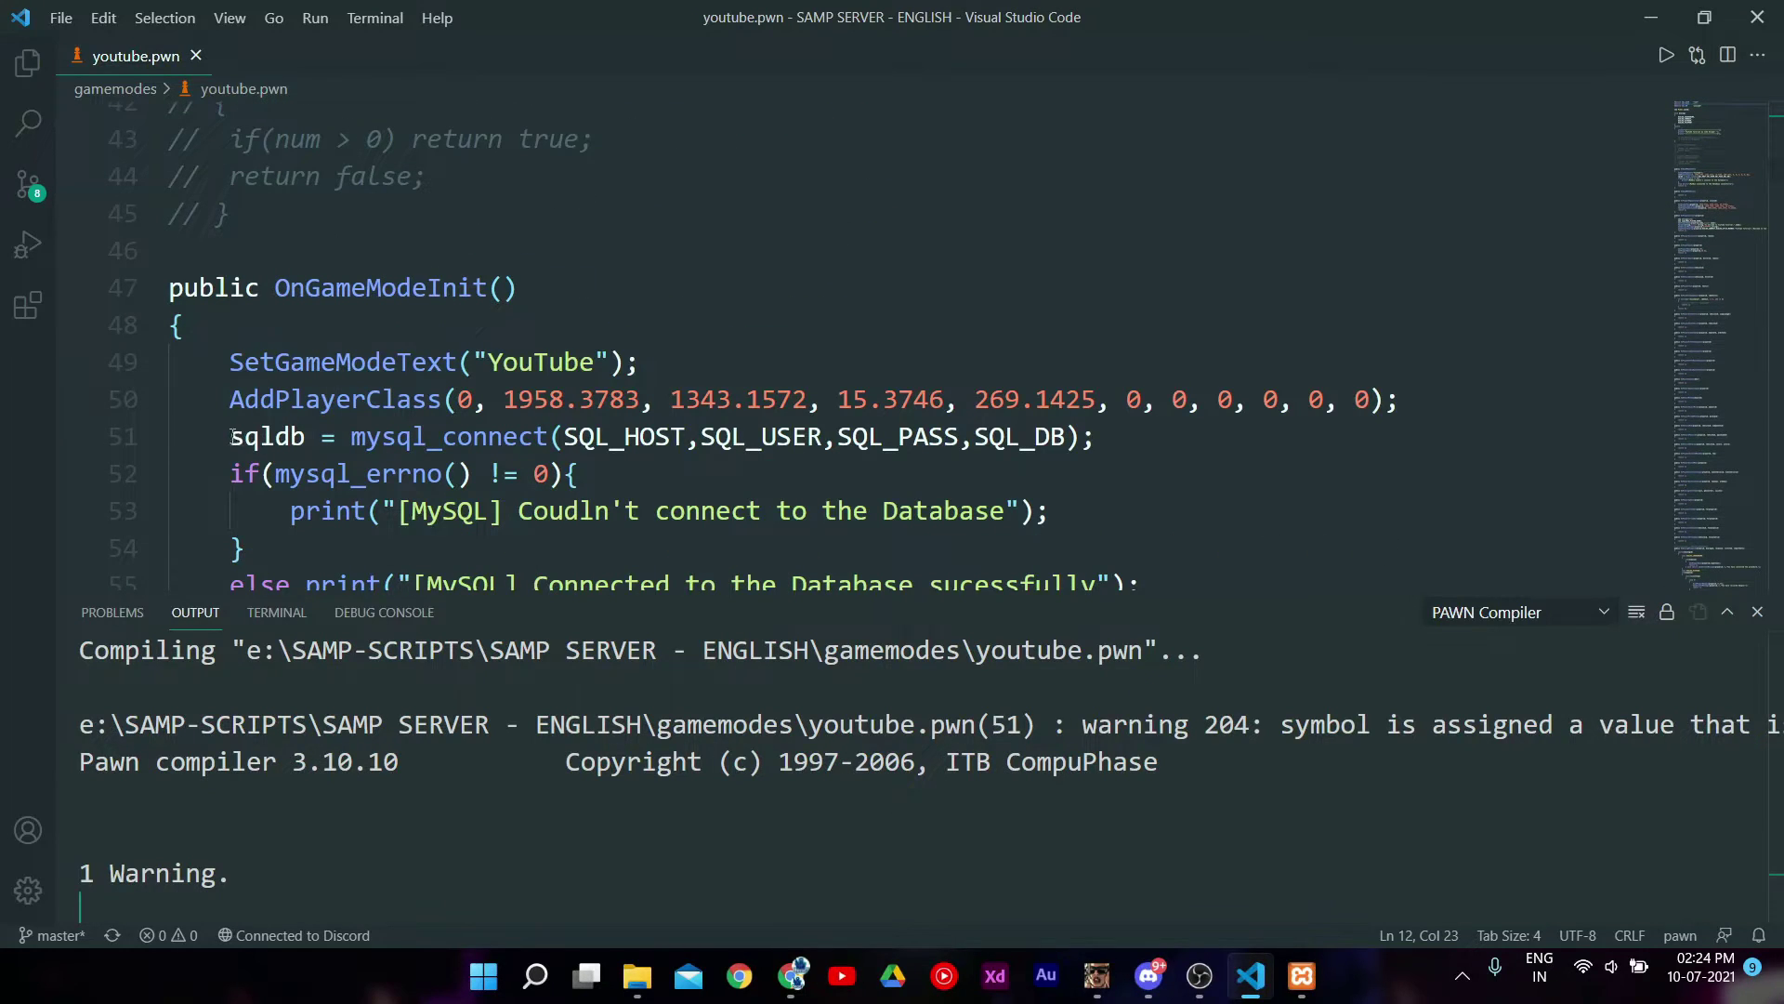
{"action": "scroll", "coordinate": [297, 447], "scroll_direction": "down", "scroll_amount": 4}
{"action": "mouse_move", "coordinate": [359, 330]}
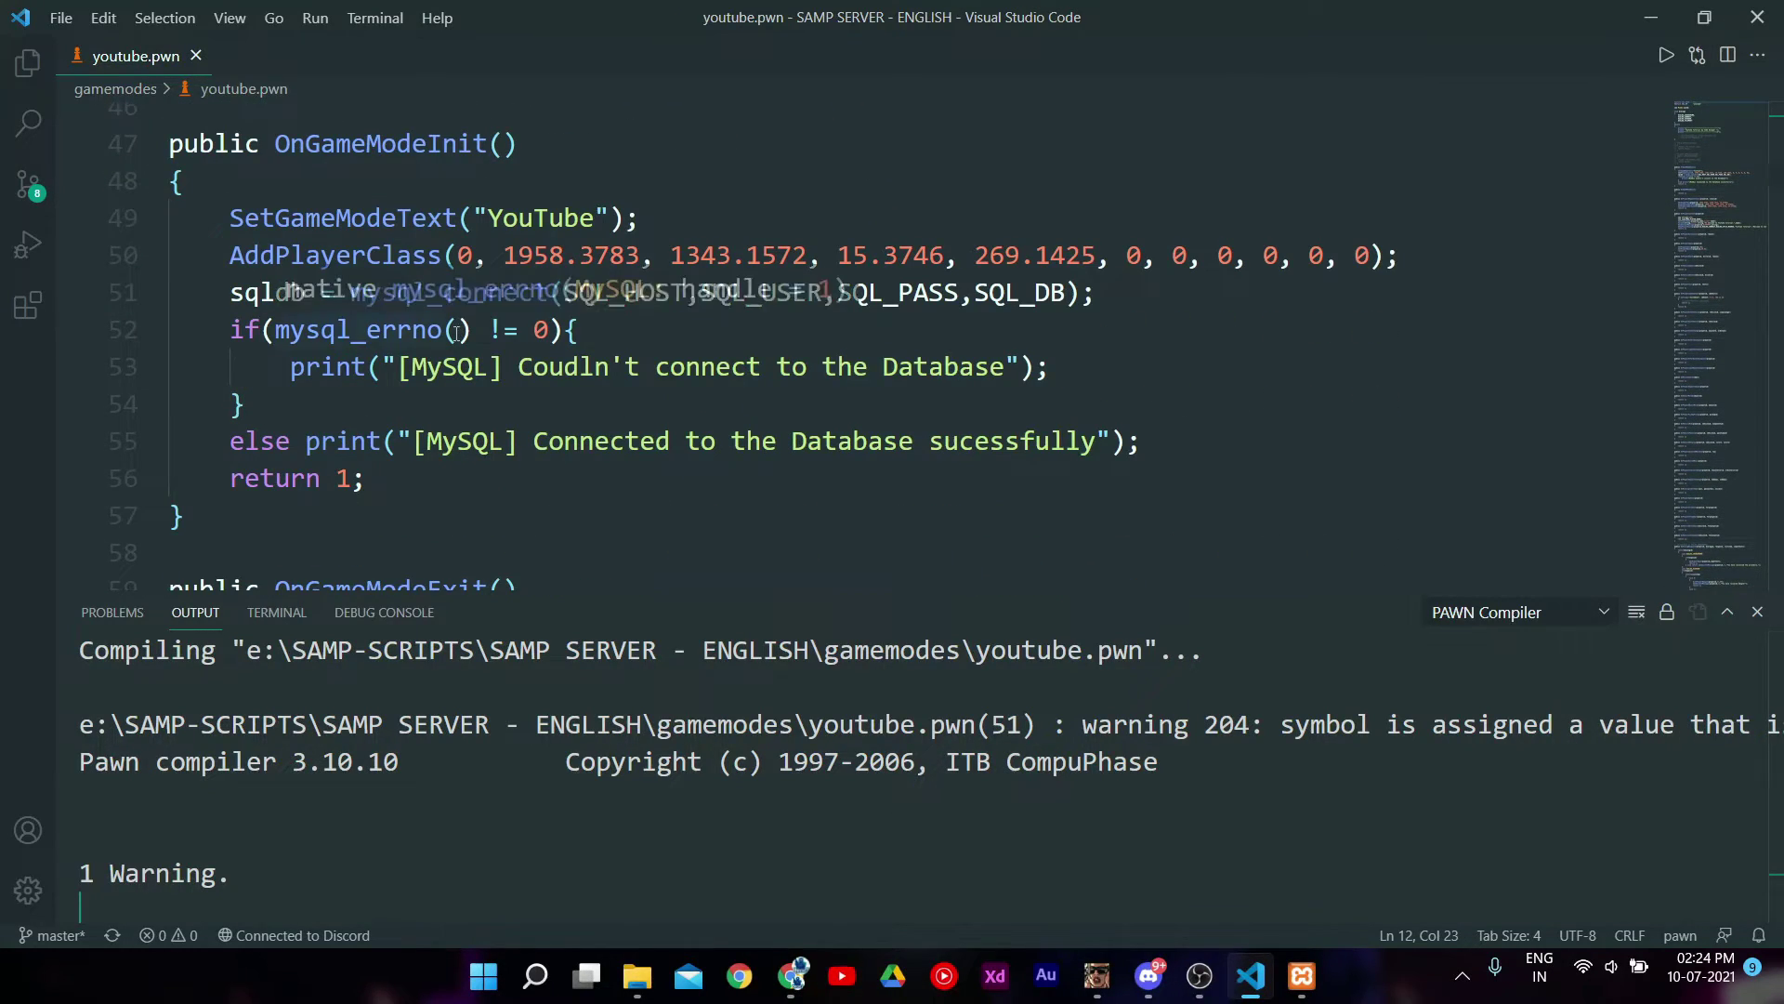
Put sqldb from line 51 inside mysql_errno() on line 52 and save.
{"action": "left_click", "coordinate": [447, 330]}
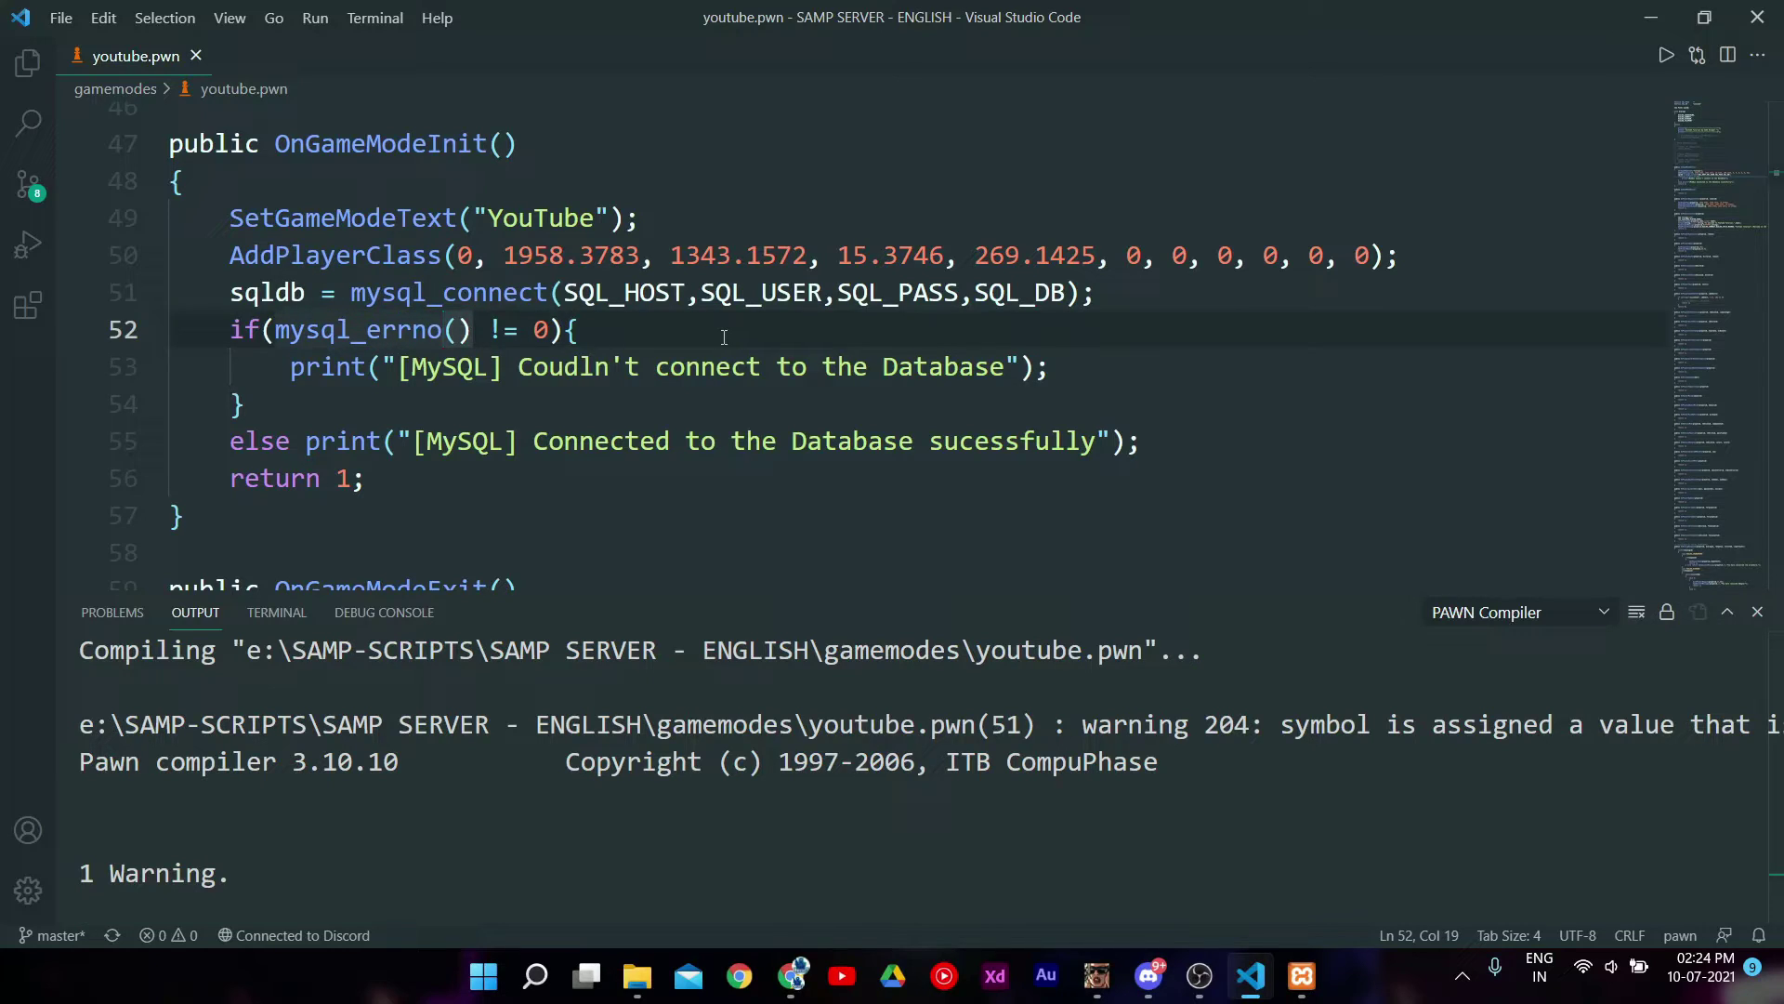
{"action": "key", "text": "Right"}
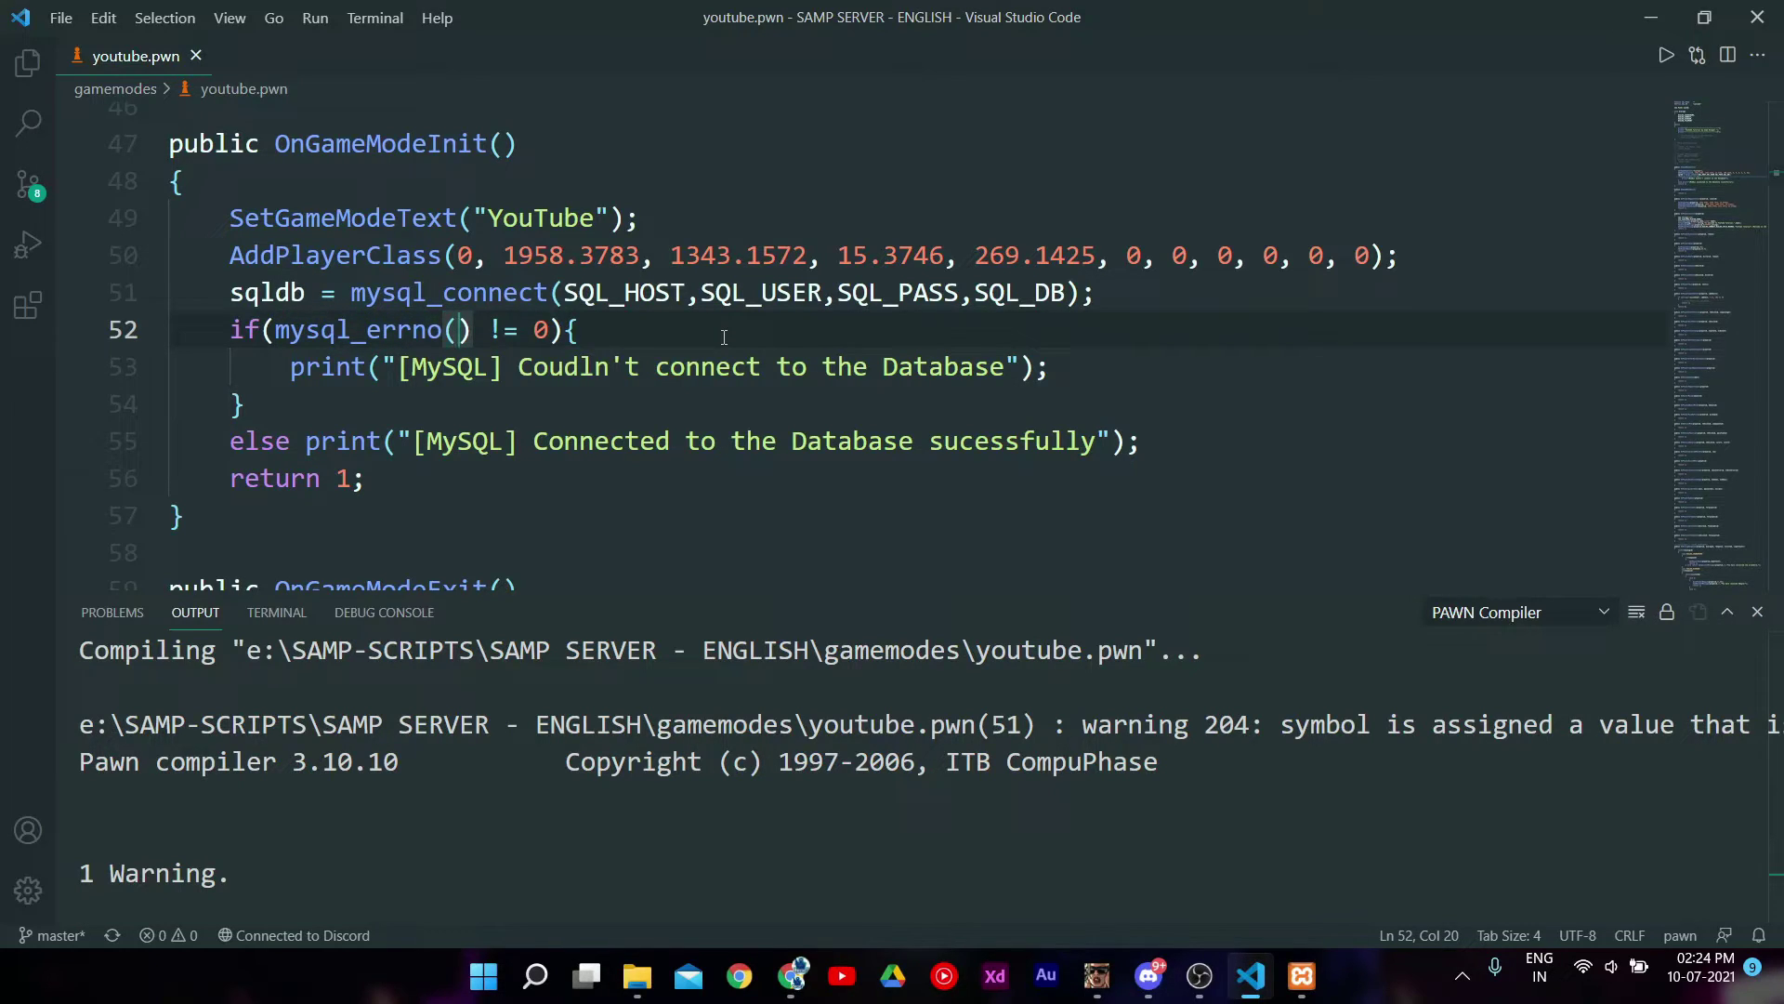
{"action": "double_click", "coordinate": [251, 291]}
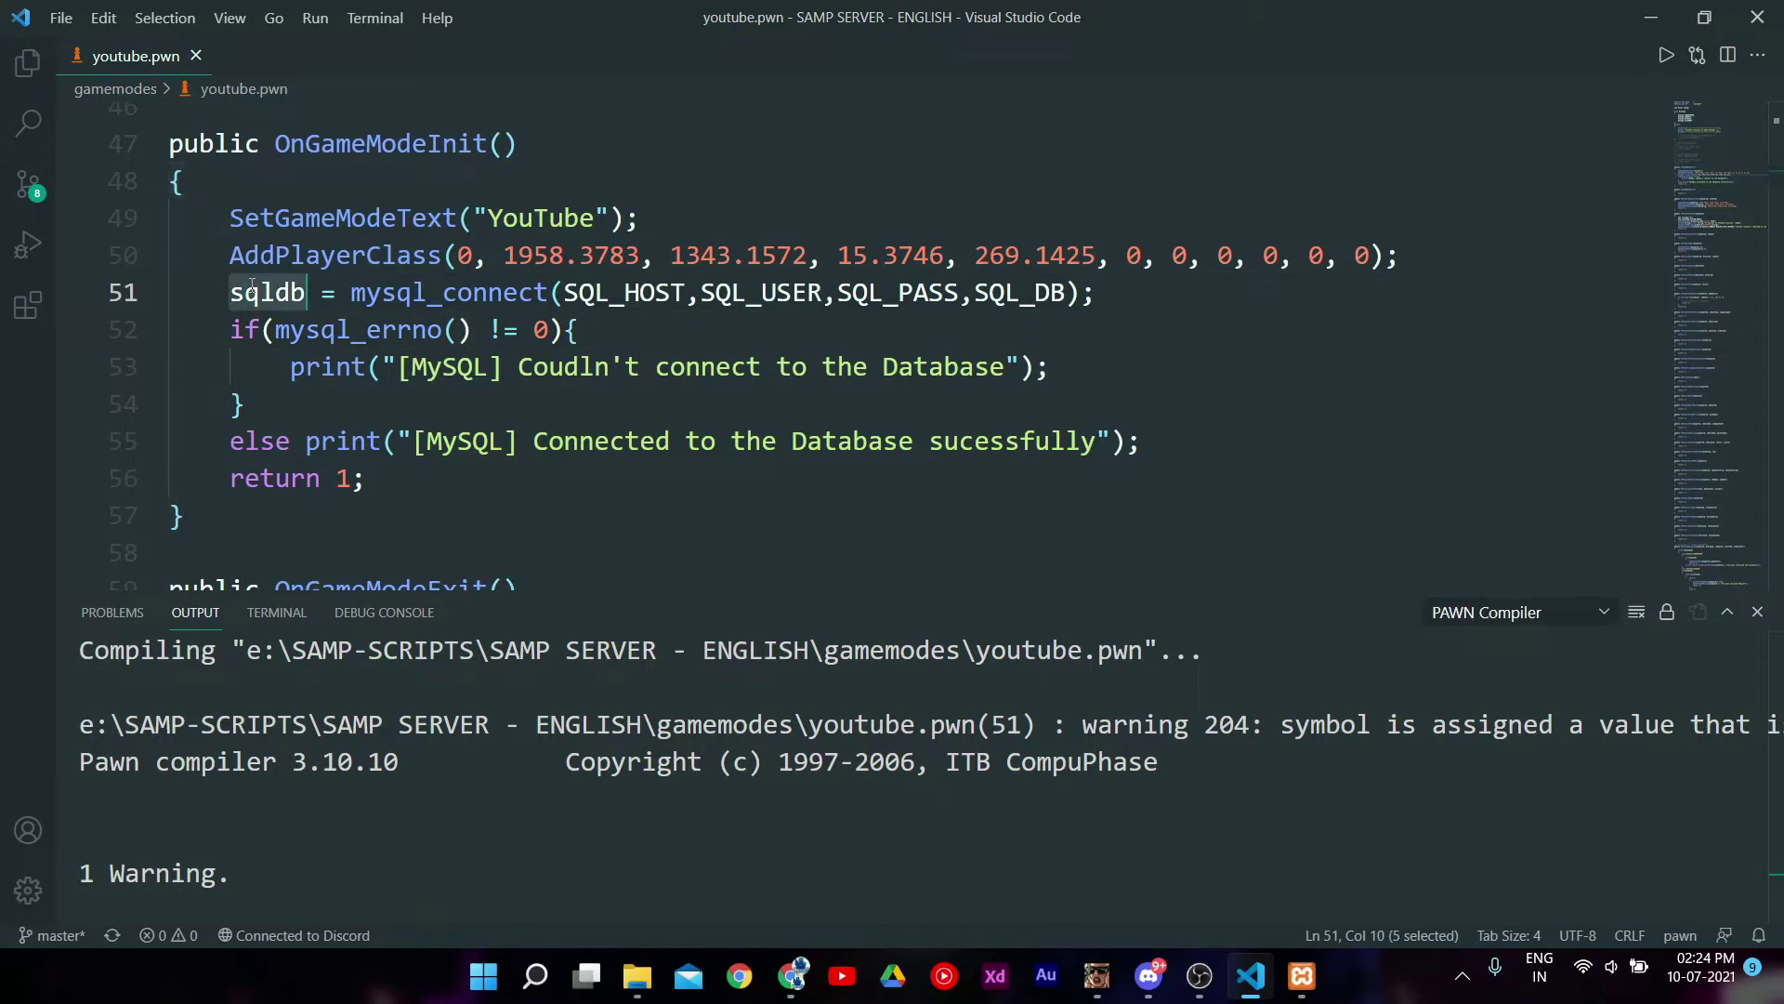
{"action": "left_click", "coordinate": [458, 330]}
{"action": "type", "text": "sqldb"}
{"action": "key", "text": "Right"}
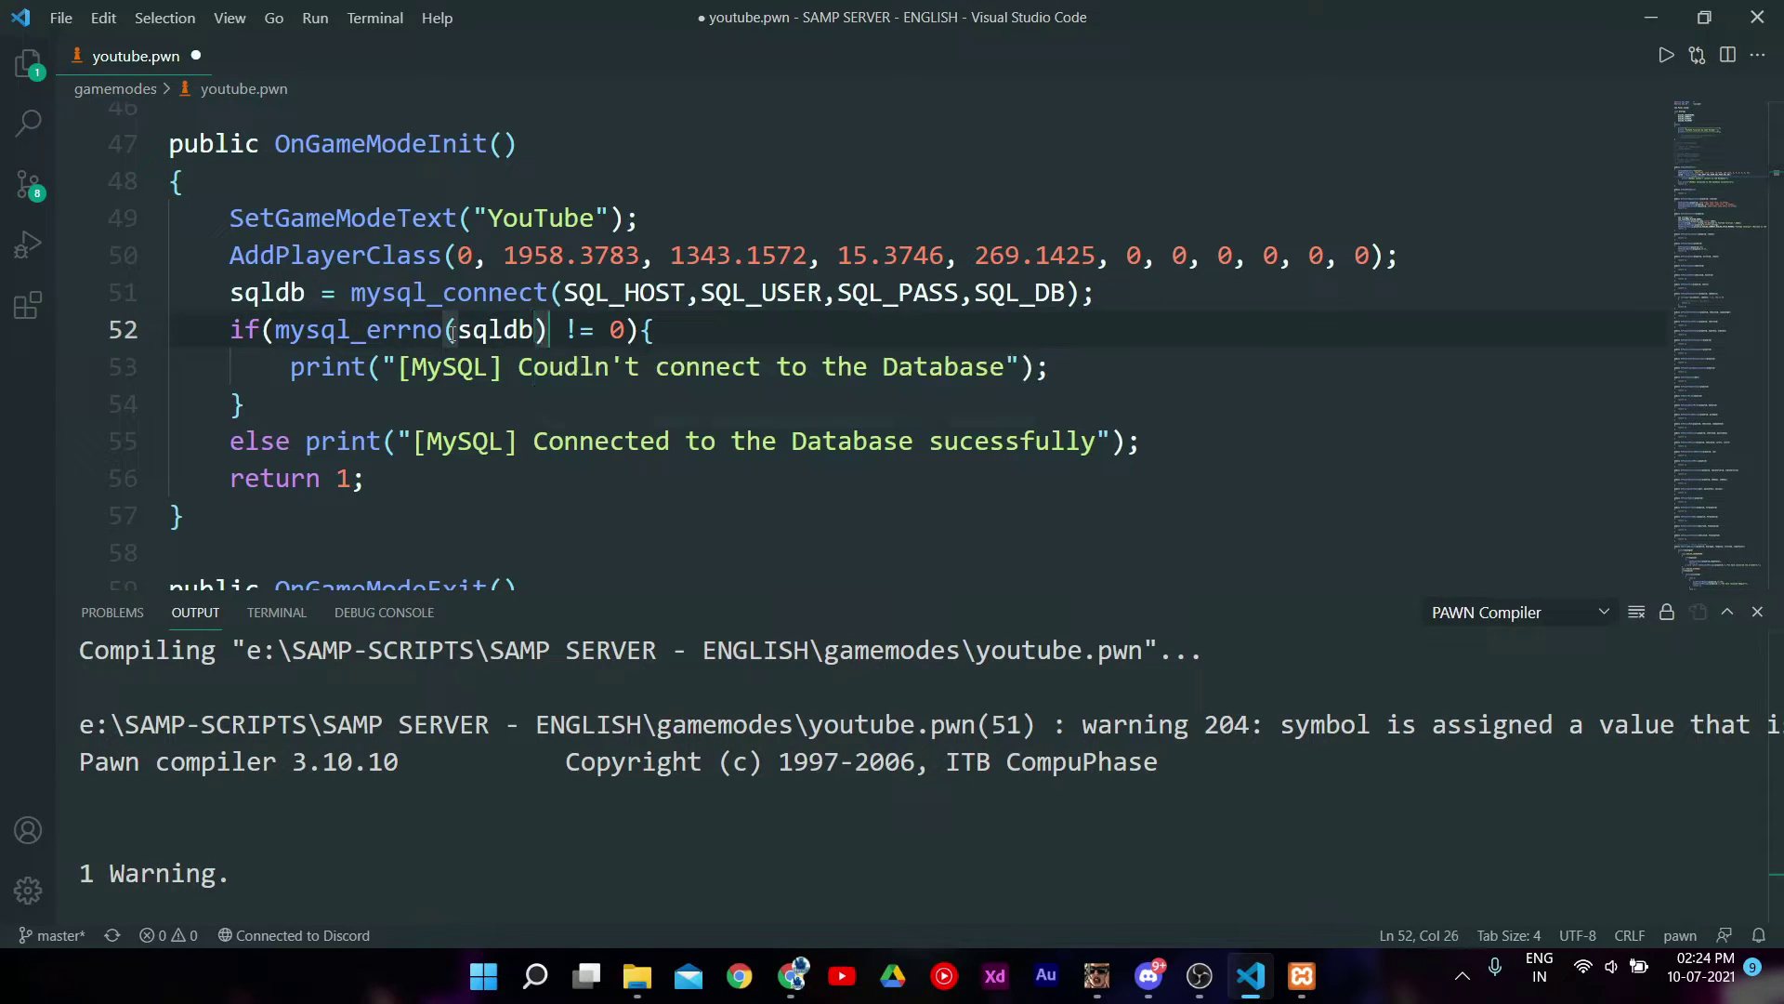
{"action": "key", "text": "ctrl+s"}
Review mysql_errno(sqldb) with its Couldn't connect and Connected messages, then recompile.
{"action": "left_click", "coordinate": [274, 329]}
{"action": "left_click_drag", "start_coordinate": [275, 330], "coordinate": [549, 329]}
{"action": "left_click", "coordinate": [551, 329]}
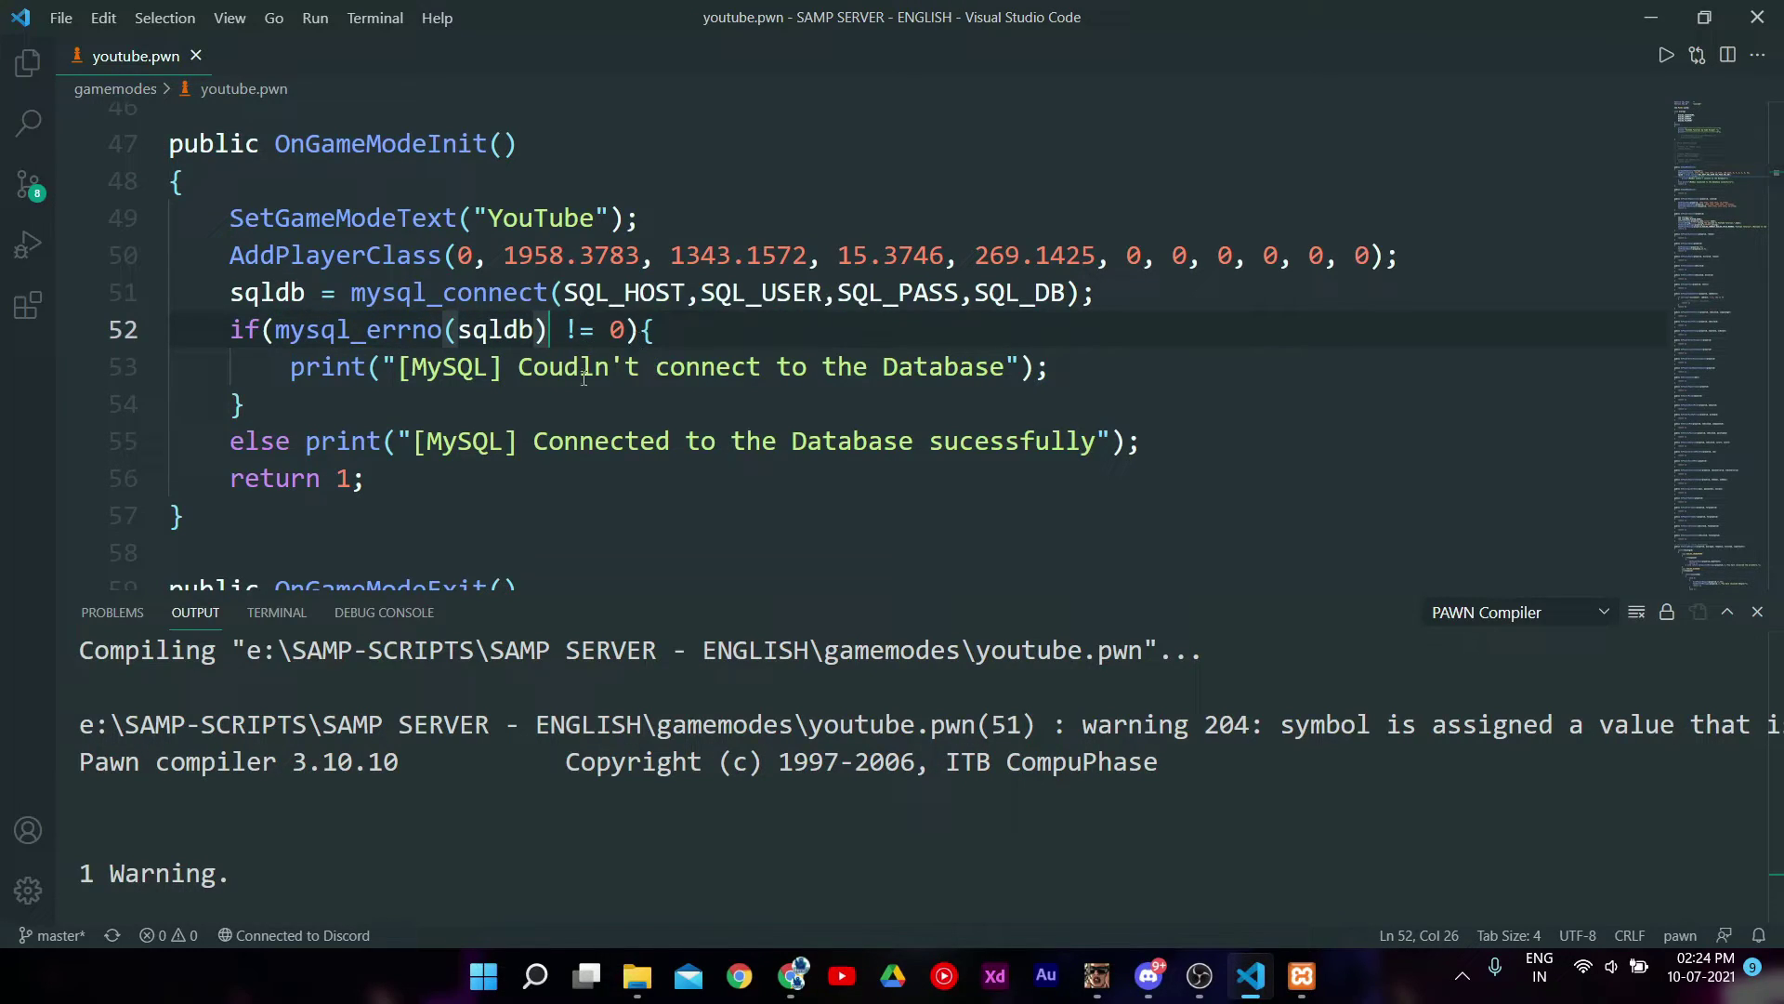
{"action": "left_click_drag", "start_coordinate": [583, 367], "coordinate": [832, 367]}
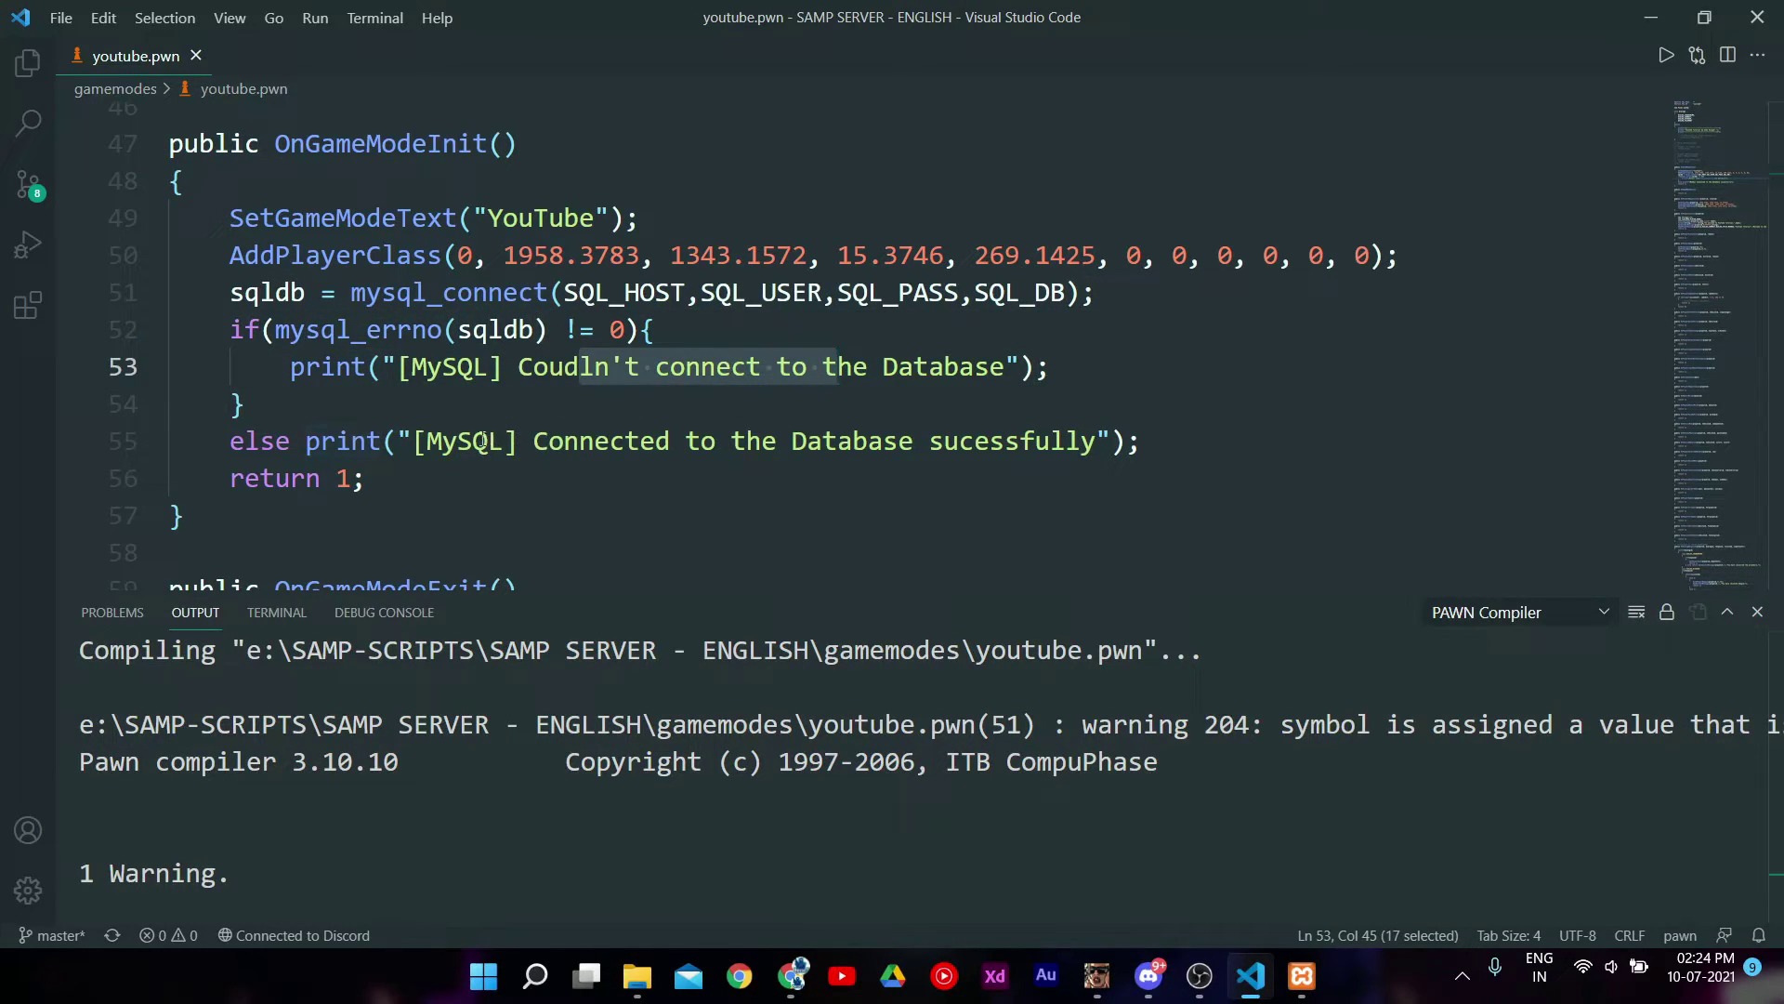
{"action": "left_click_drag", "start_coordinate": [474, 441], "coordinate": [1053, 441]}
{"action": "left_click", "coordinate": [1185, 436]}
{"action": "key", "text": "F5"}
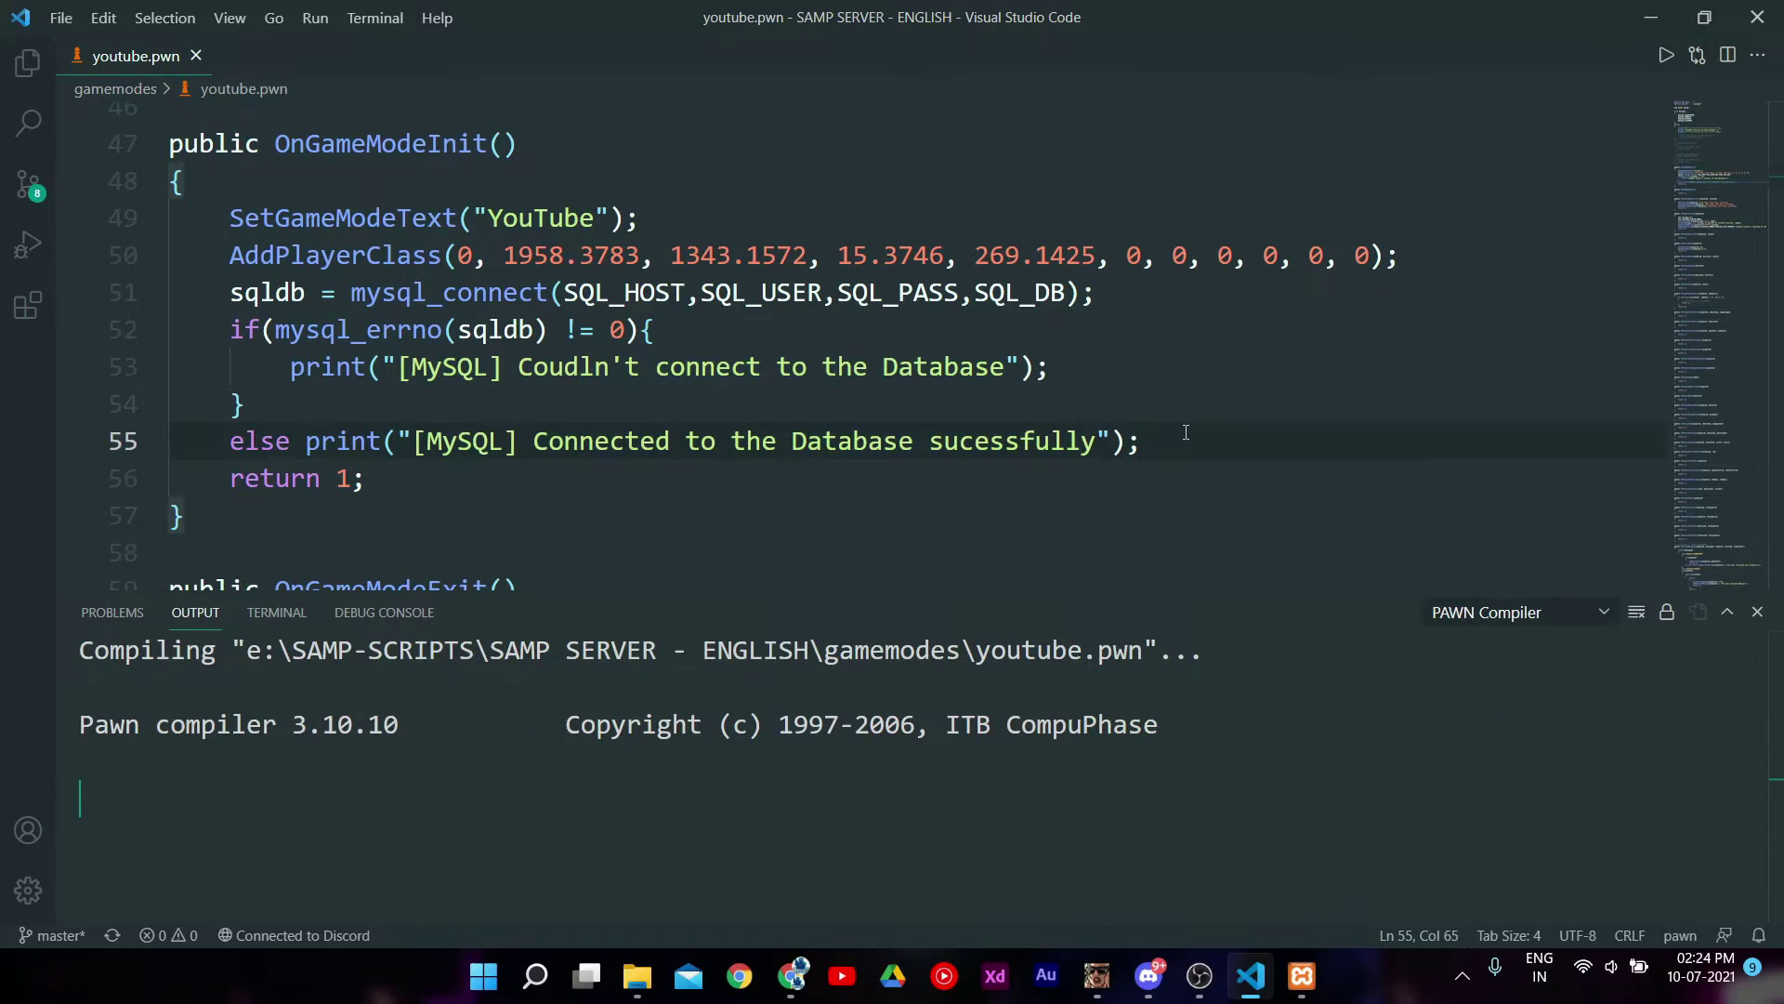
Launch samp-server.exe from the SAMP SERVER - ENGLISH folder, allowing firewall access.
{"action": "left_click", "coordinate": [636, 974]}
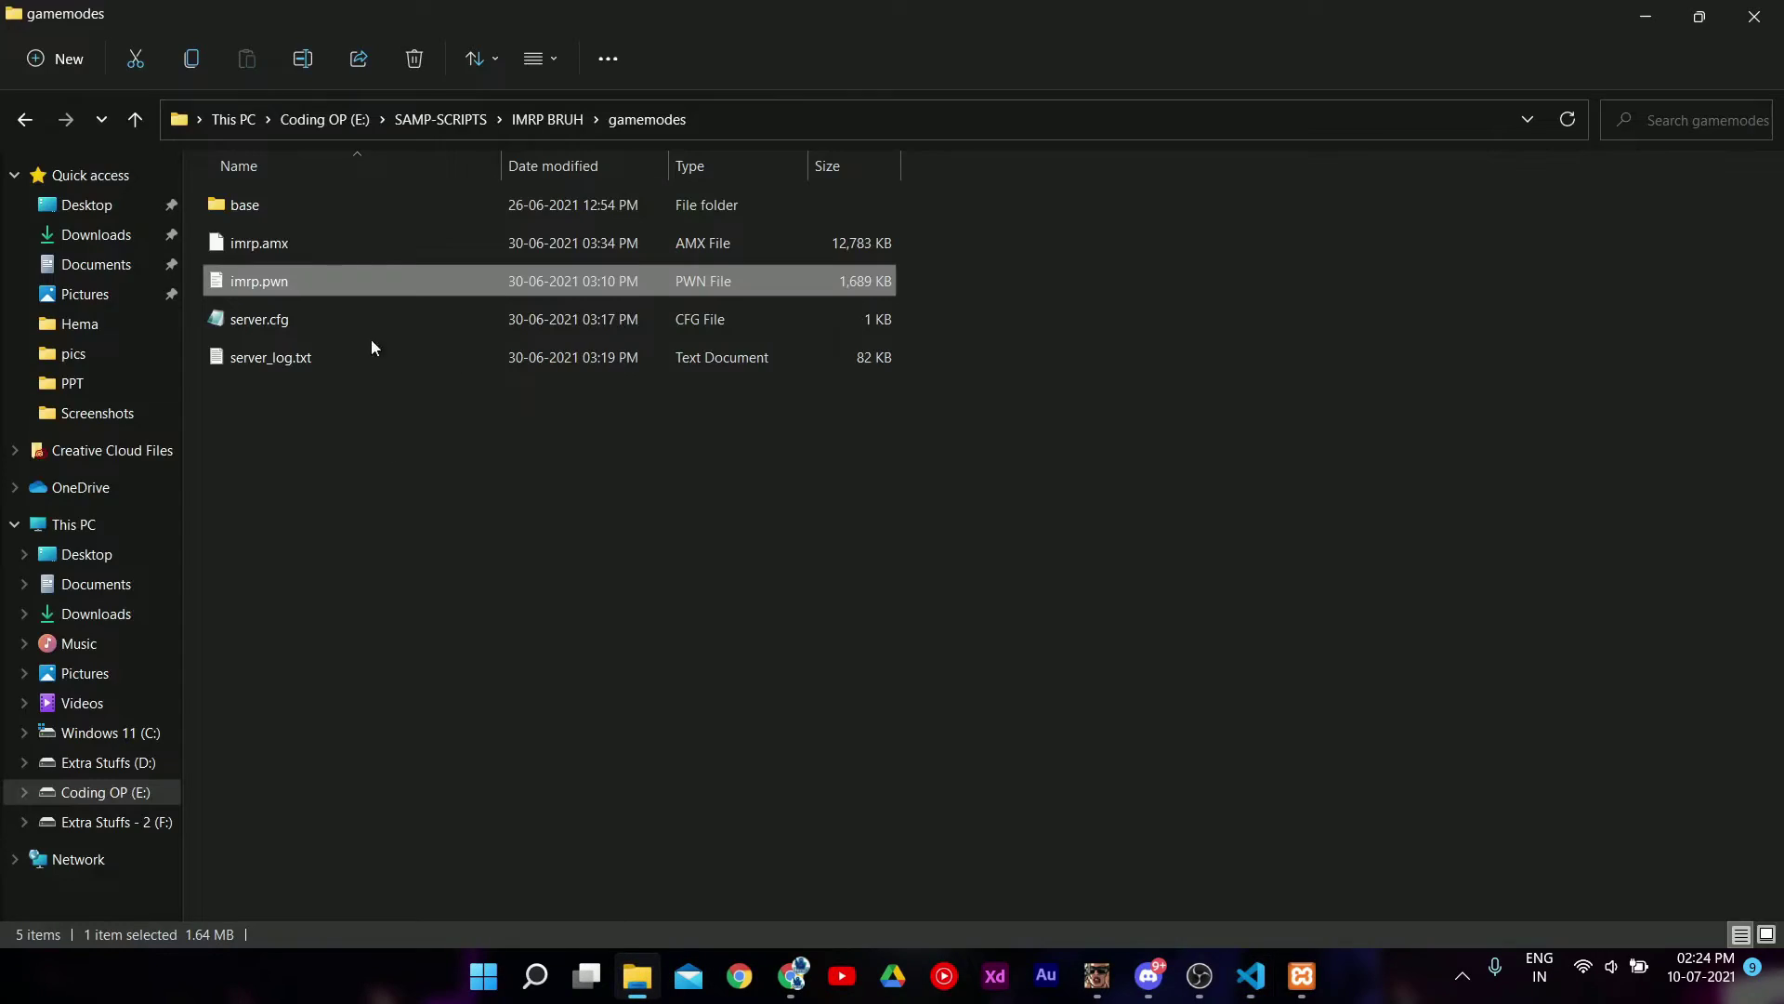
{"action": "left_click", "coordinate": [453, 123]}
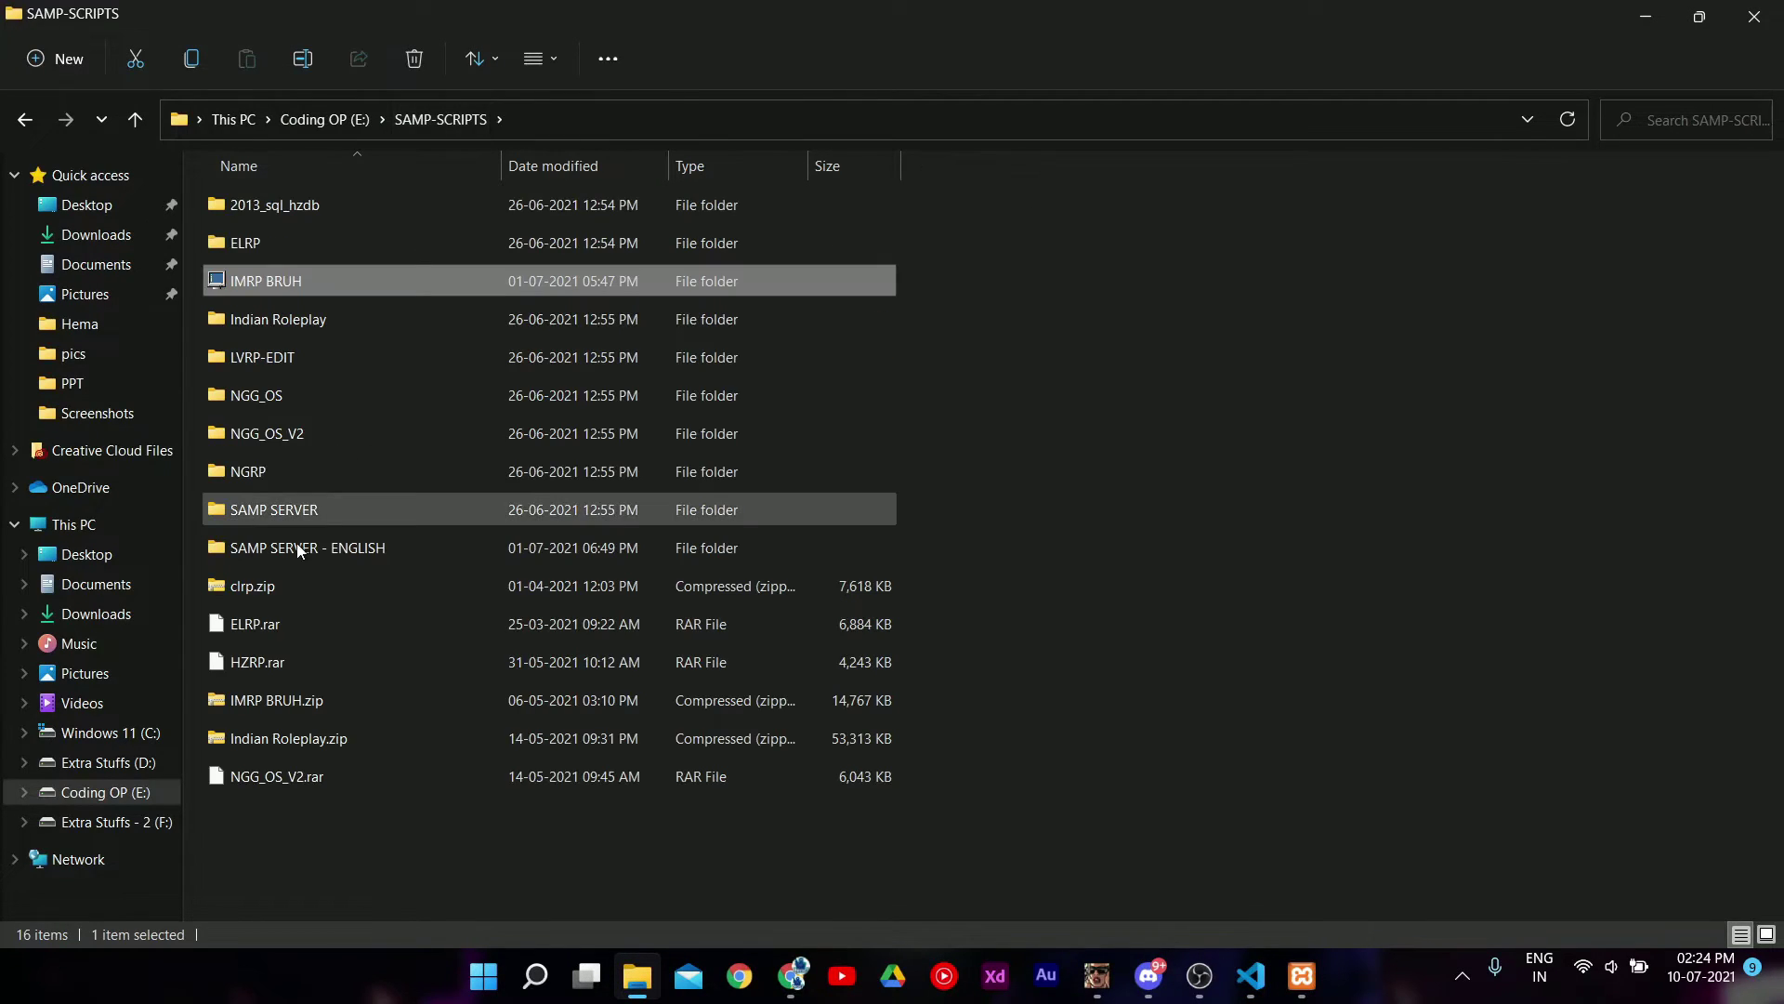
{"action": "left_click", "coordinate": [294, 547]}
{"action": "double_click", "coordinate": [266, 546]}
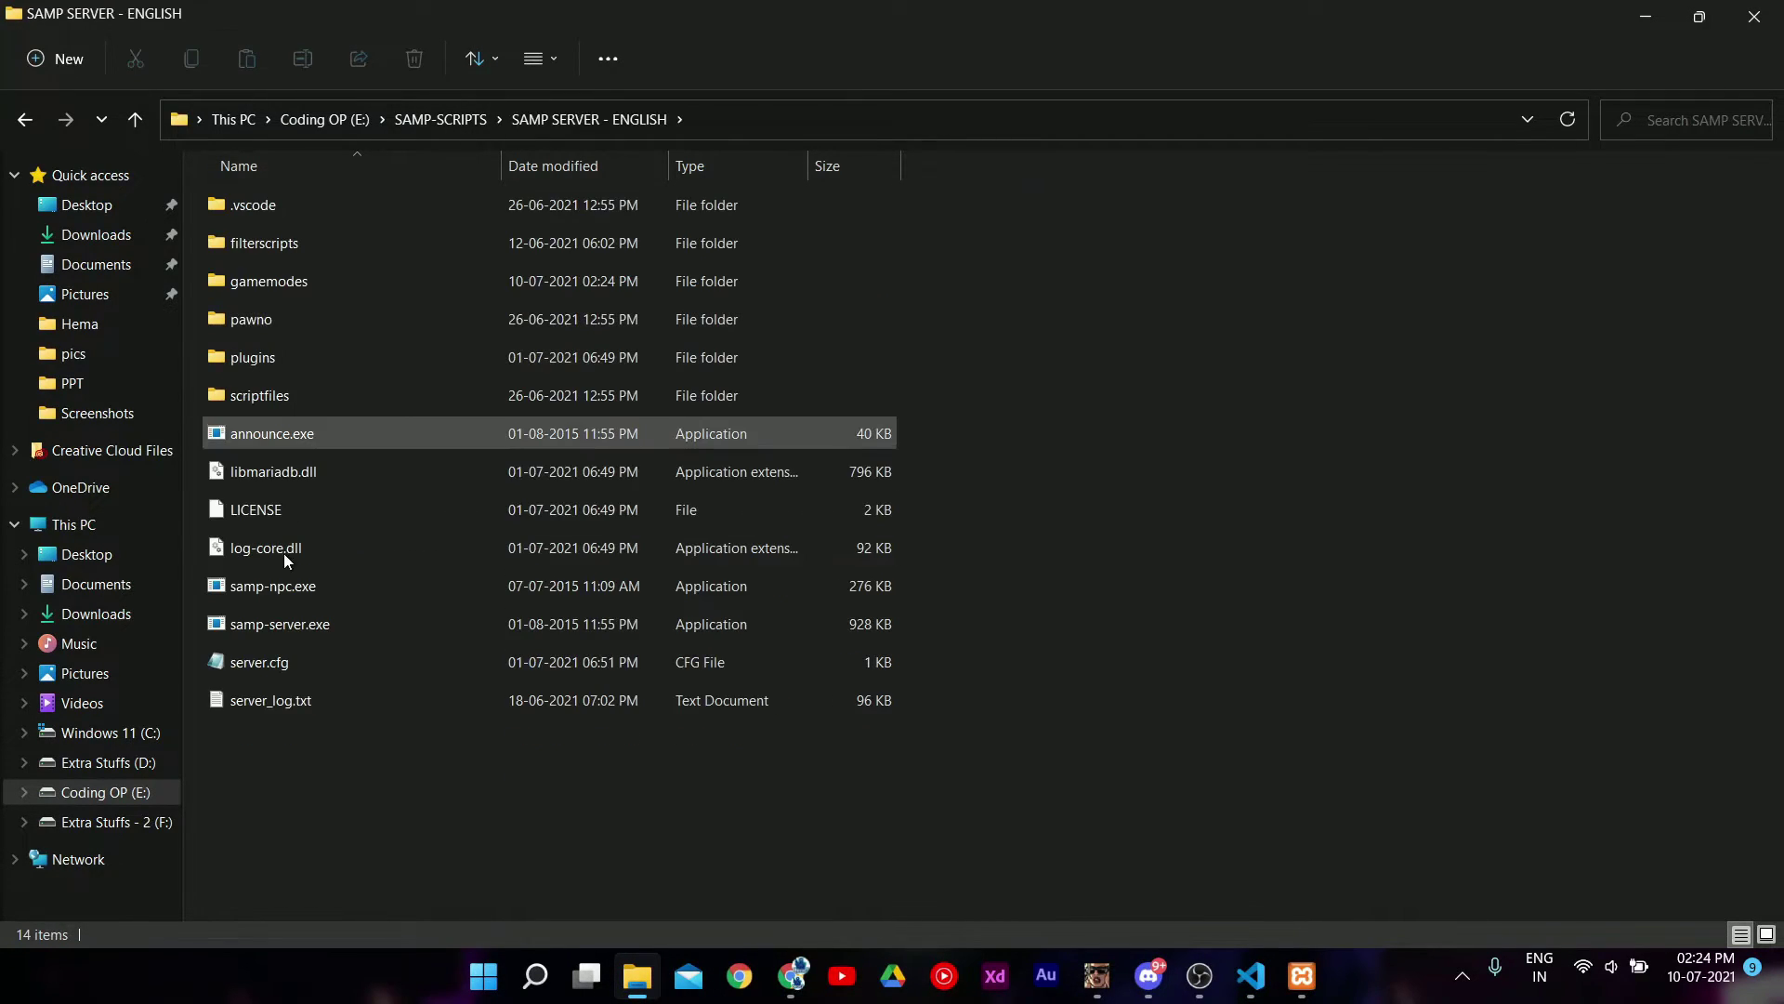
{"action": "double_click", "coordinate": [275, 626]}
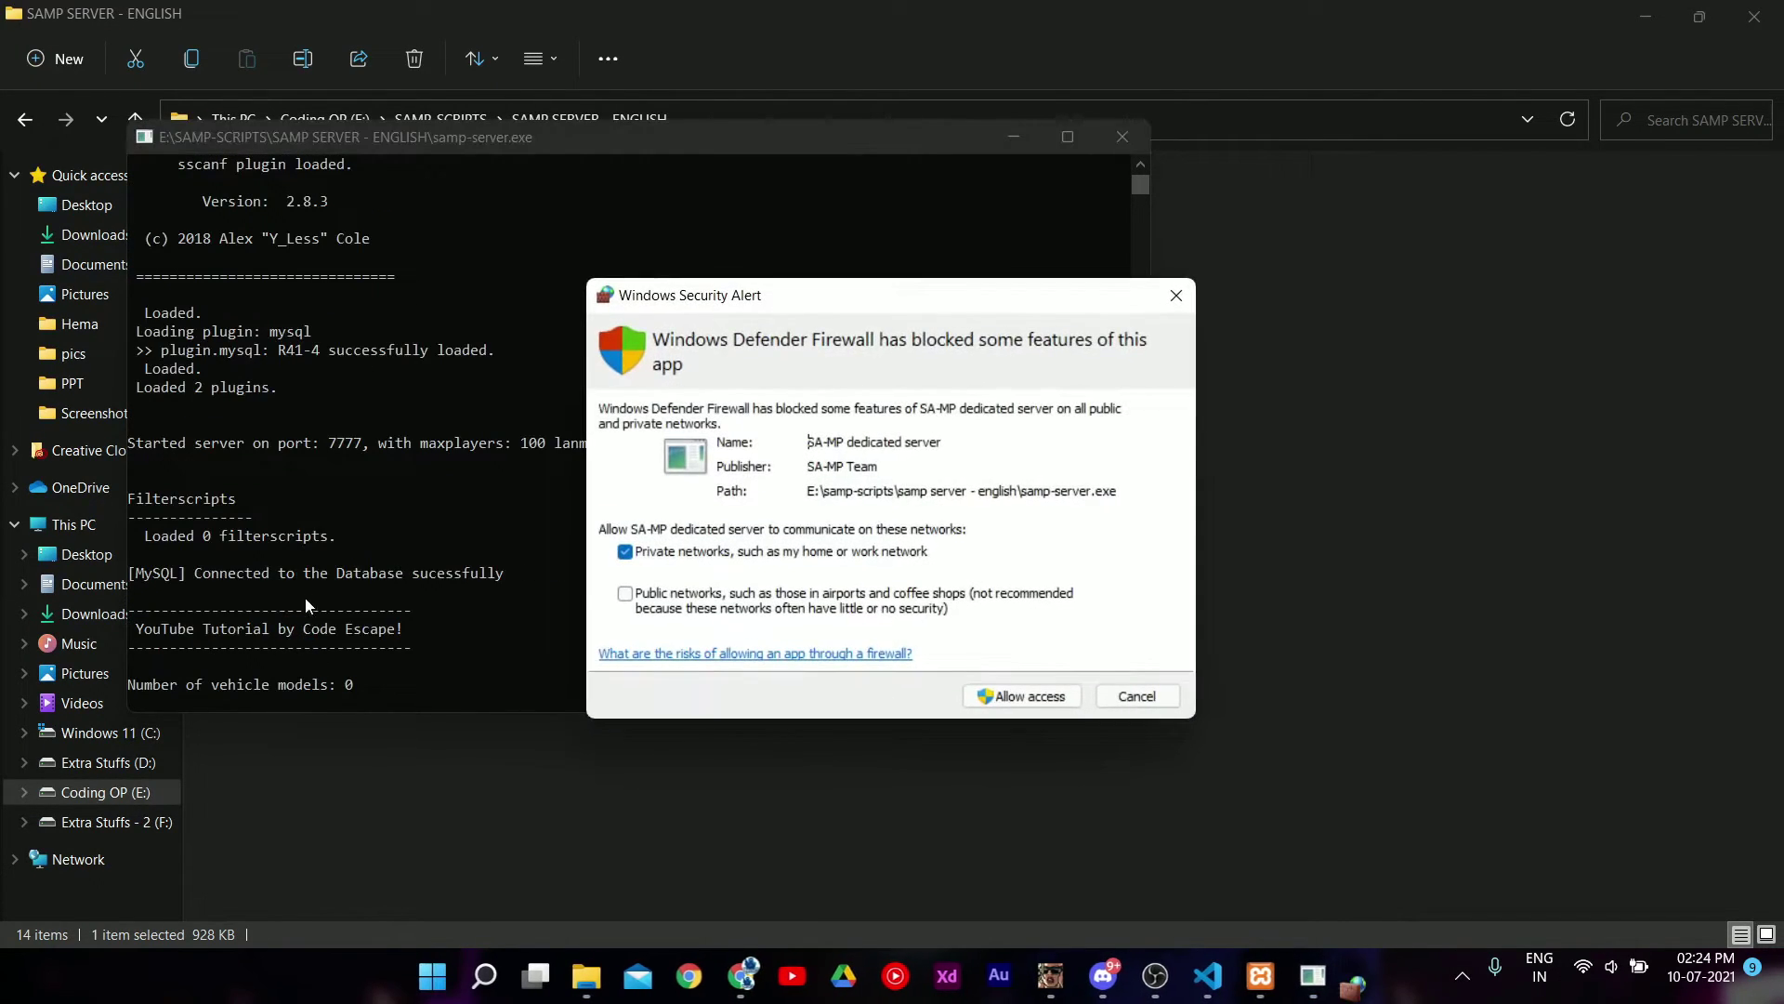
{"action": "left_click", "coordinate": [1022, 695]}
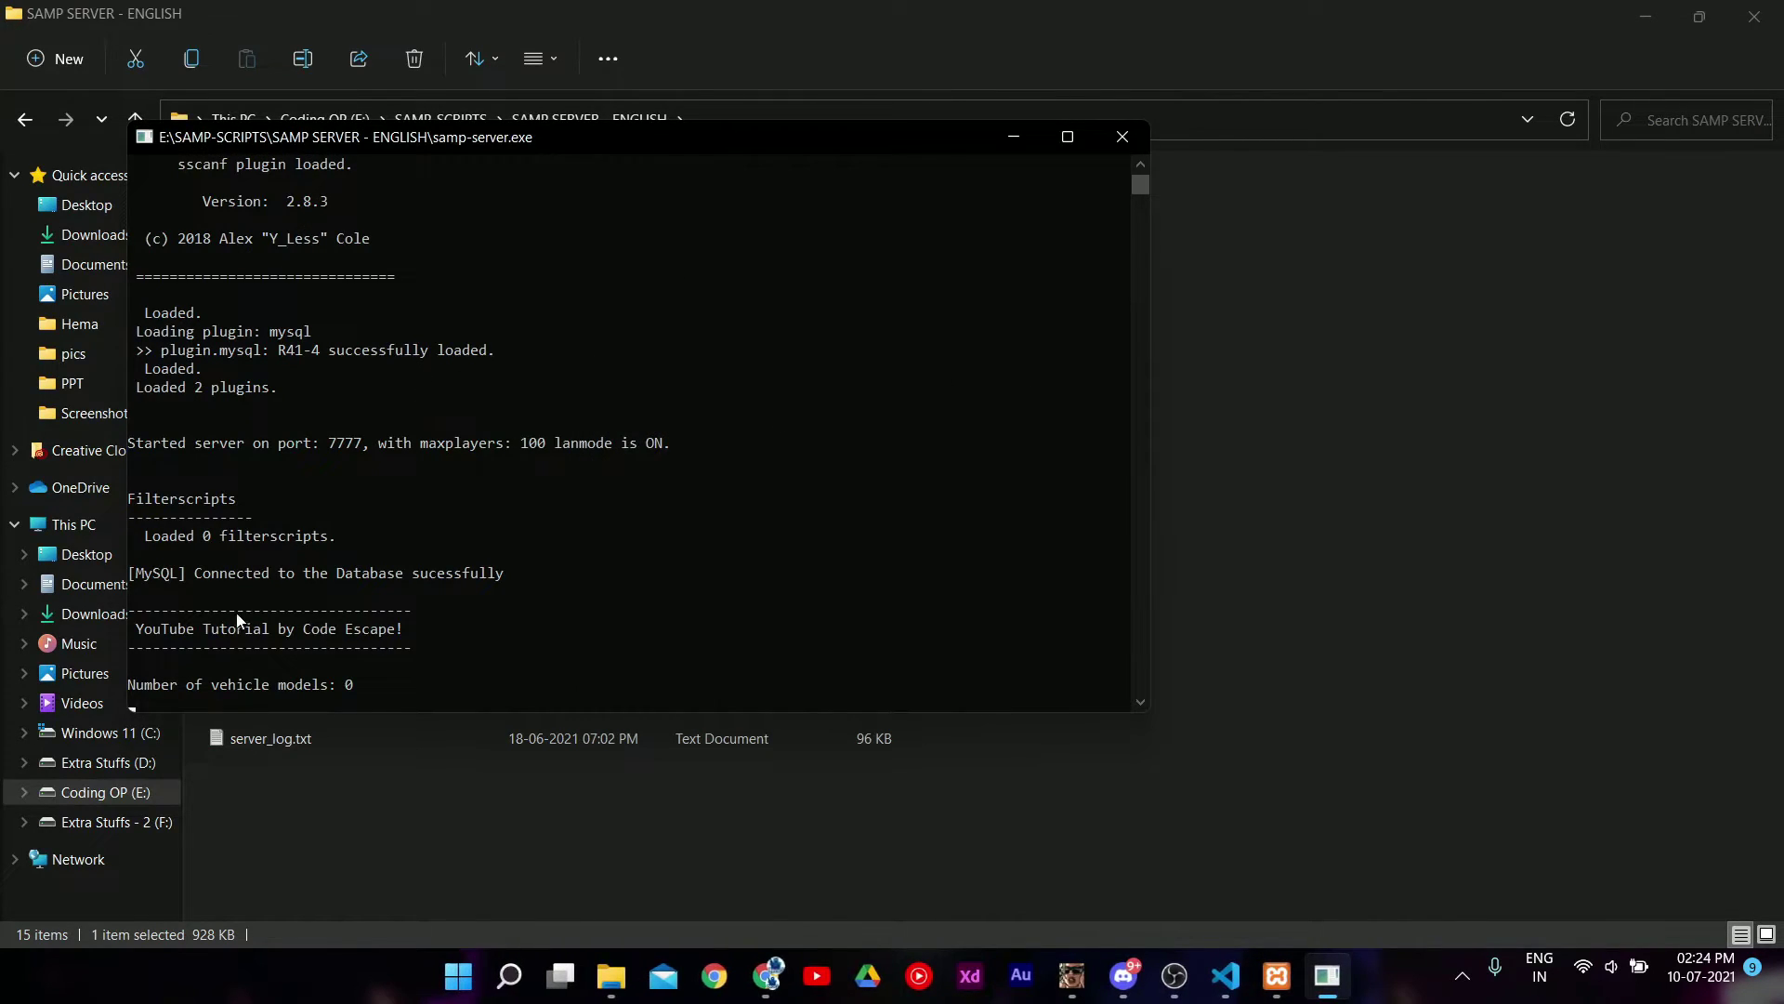
Highlight the console's database-connected message and return to the code editor.
{"action": "left_click_drag", "start_coordinate": [131, 574], "coordinate": [356, 581]}
{"action": "left_click_drag", "start_coordinate": [470, 581], "coordinate": [512, 582]}
{"action": "key", "text": "Return"}
{"action": "key", "text": "alt+Tab"}
{"action": "key", "text": "alt+Tab"}
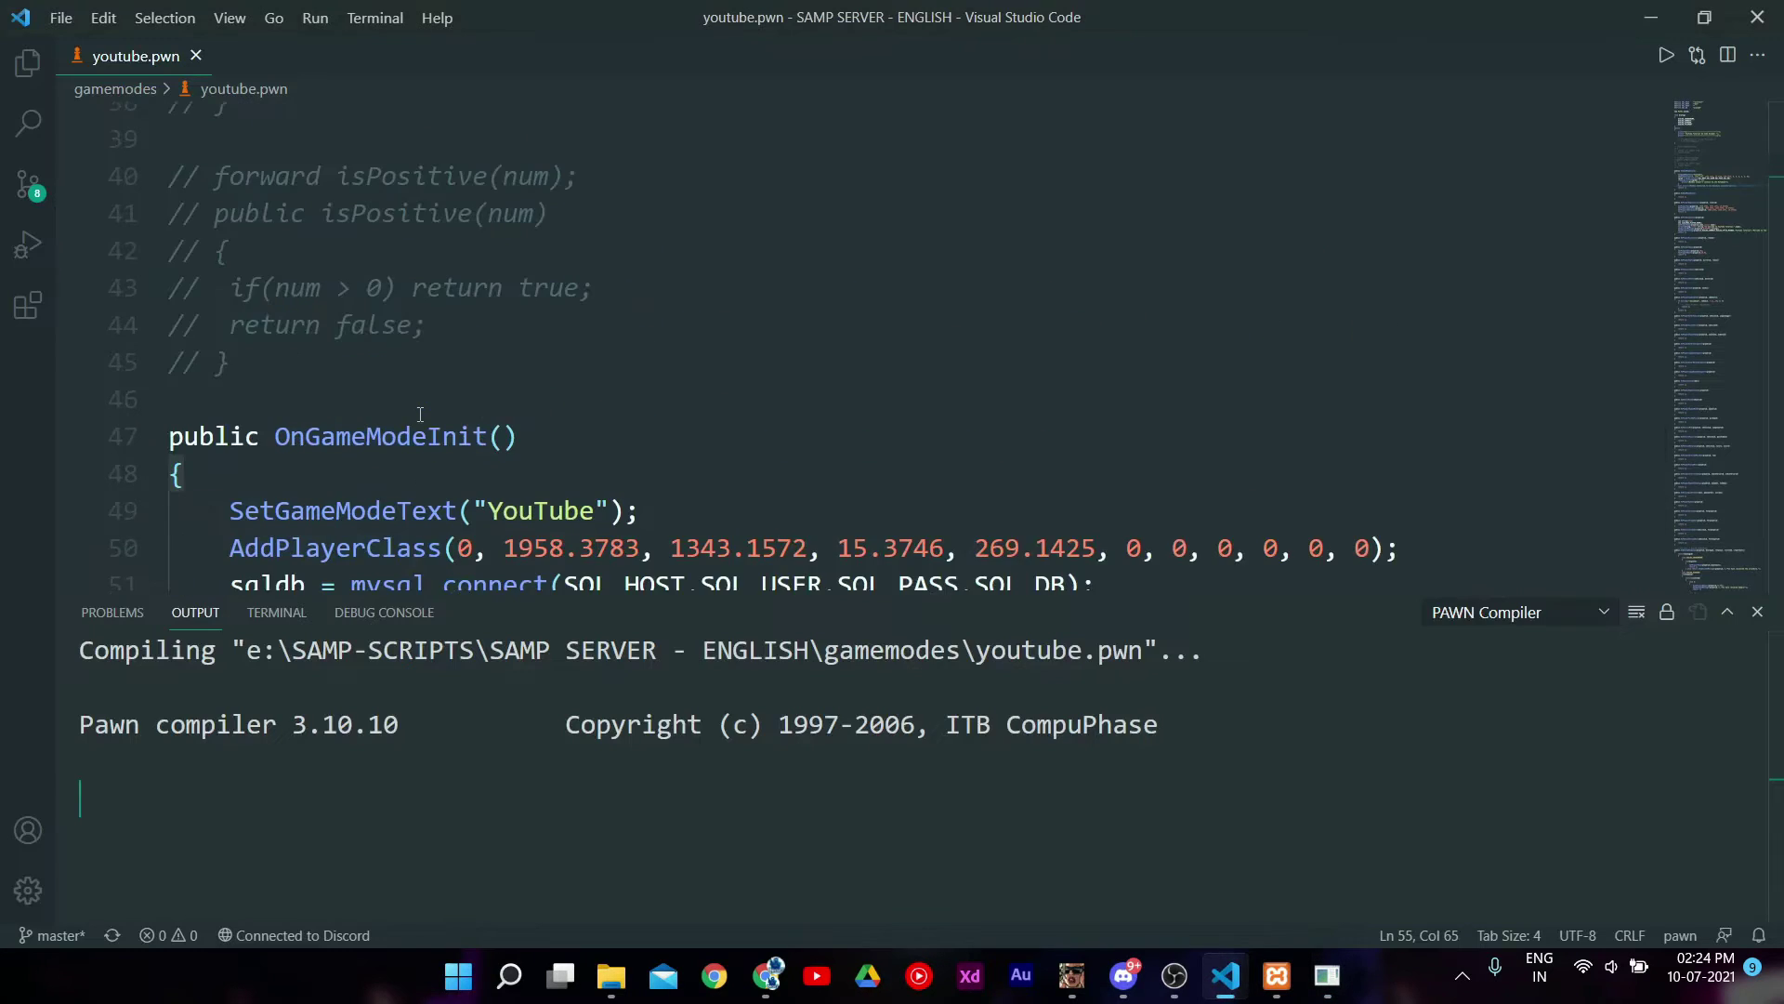
{"action": "scroll", "coordinate": [461, 418], "scroll_direction": "up", "scroll_amount": 5}
{"action": "scroll", "coordinate": [460, 418], "scroll_direction": "up", "scroll_amount": 5}
{"action": "scroll", "coordinate": [460, 418], "scroll_direction": "up", "scroll_amount": 5}
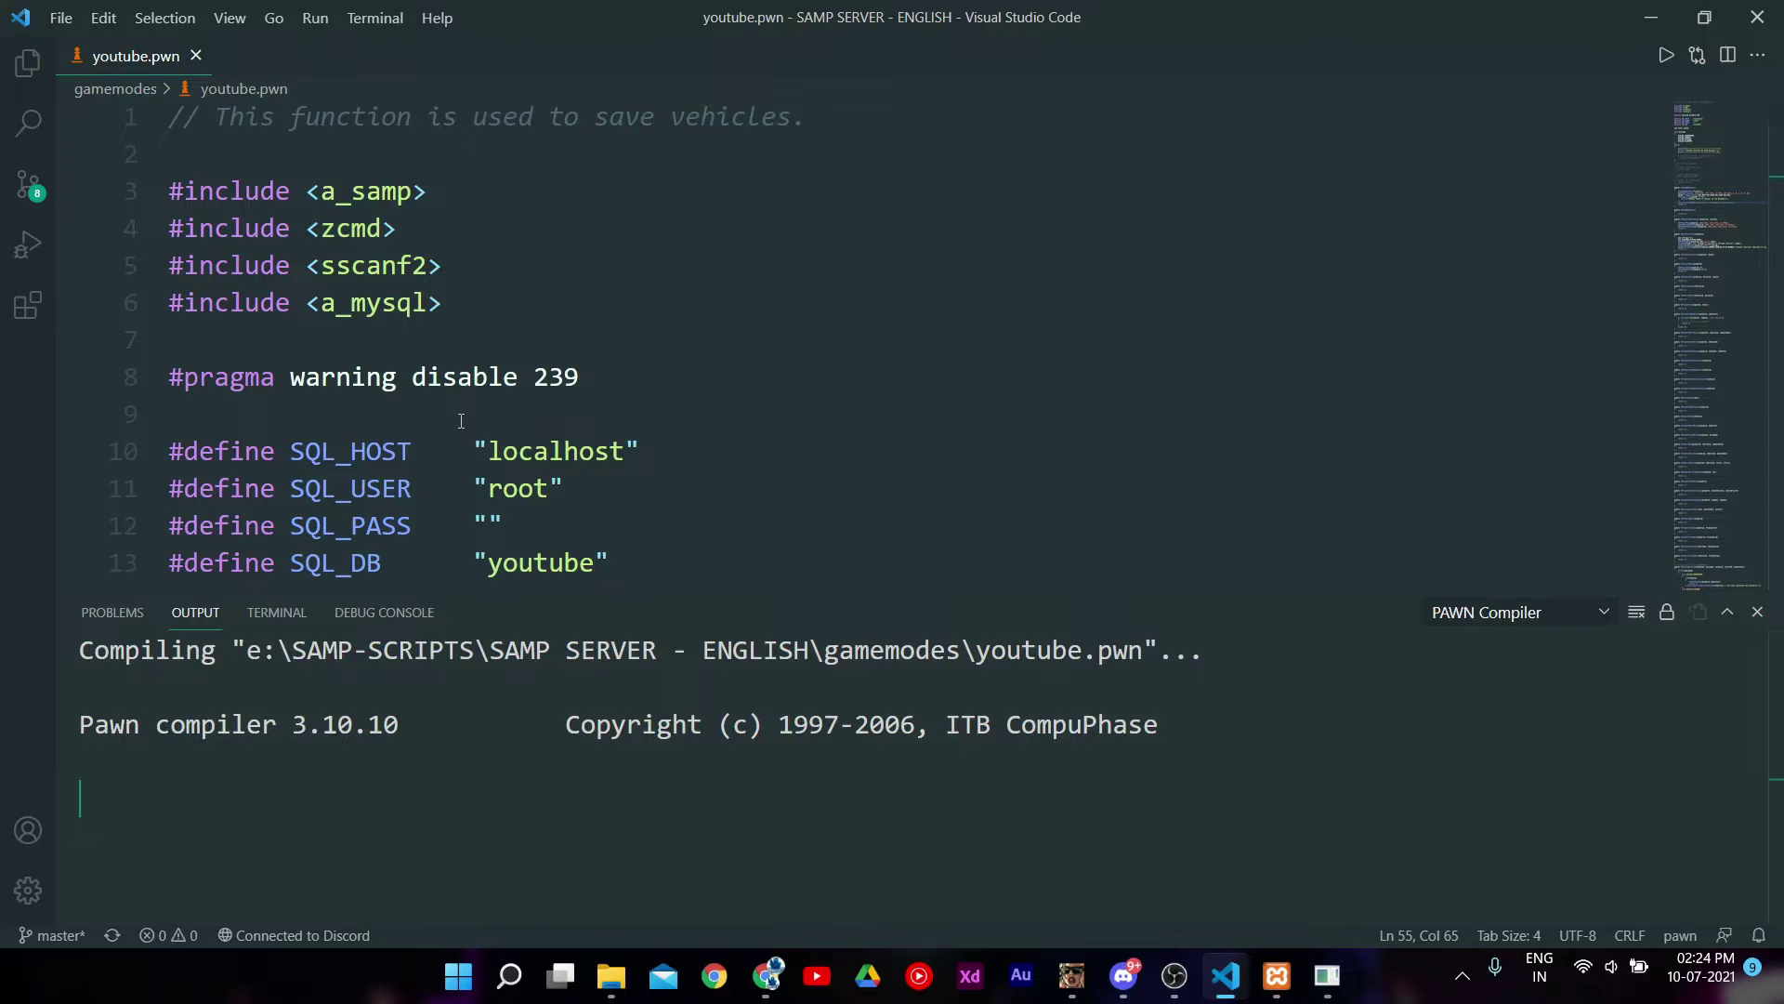
{"action": "scroll", "coordinate": [544, 554], "scroll_direction": "down", "scroll_amount": 1}
Replace youtube with upender as the SQL_DB value on line 13 and save.
{"action": "left_click", "coordinate": [544, 536]}
{"action": "double_click", "coordinate": [538, 498]}
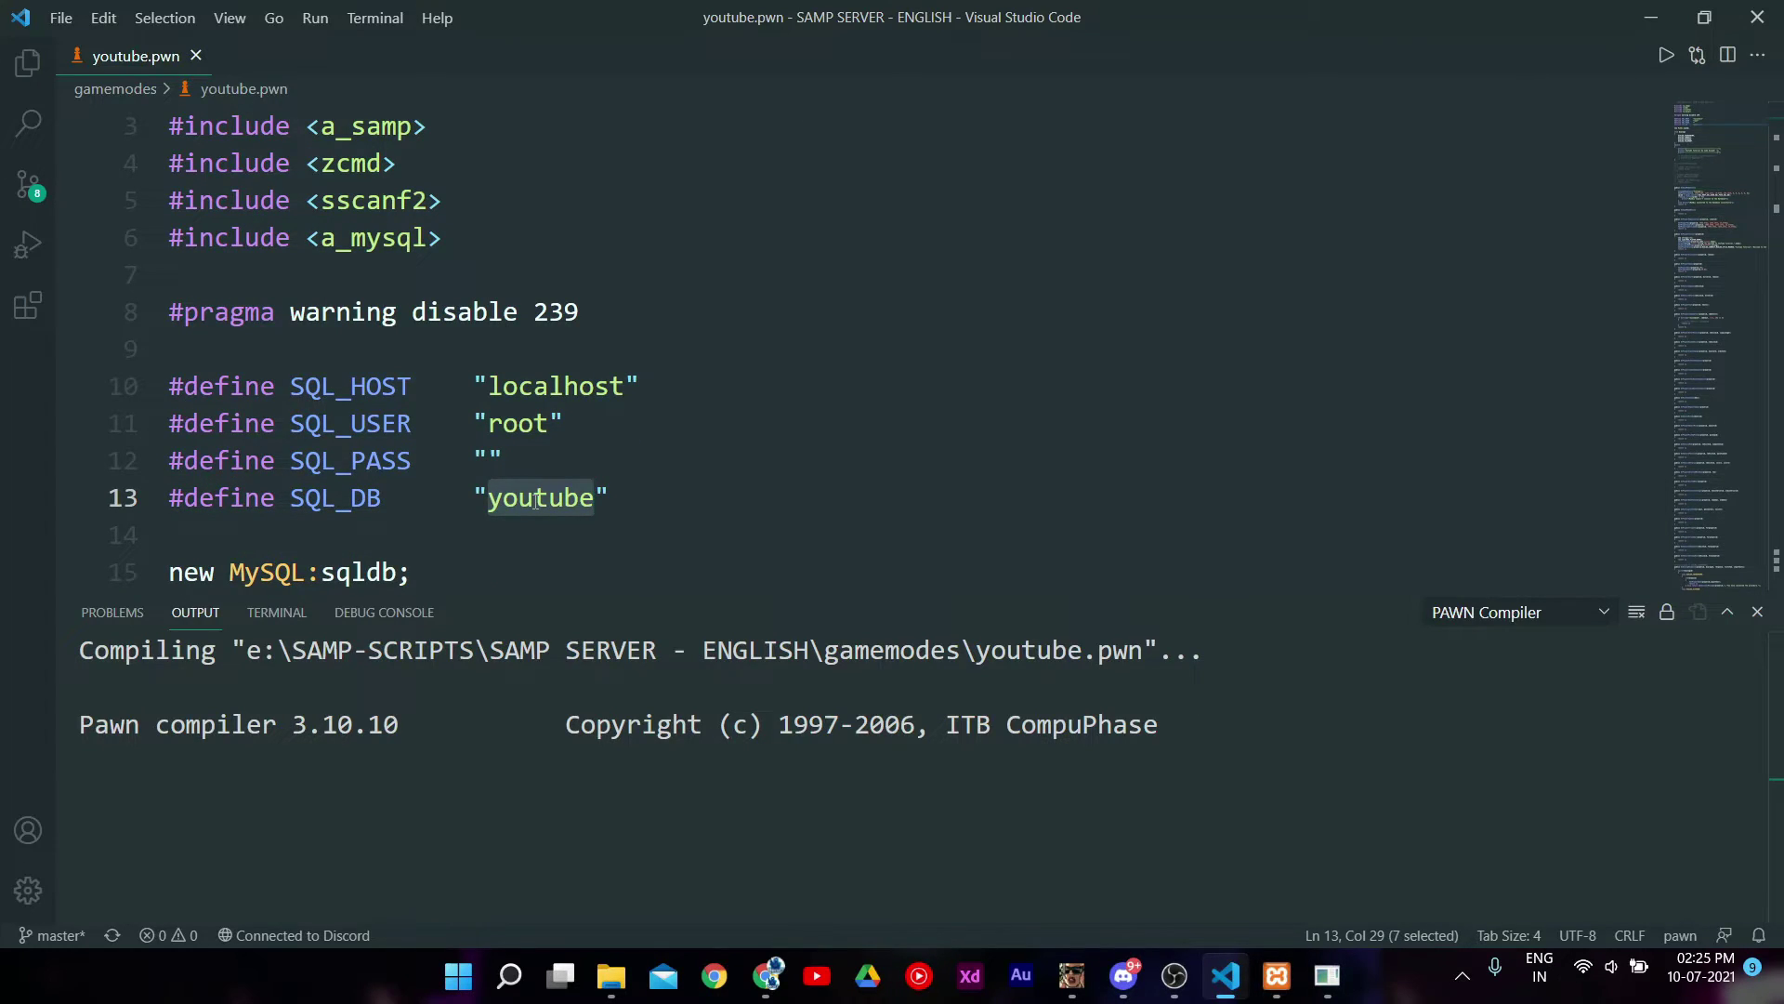
{"action": "type", "text": "upender"}
{"action": "key", "text": "ctrl+s"}
Check the youtube database in phpMyAdmin, then head toward the server console.
{"action": "key", "text": "alt+Tab"}
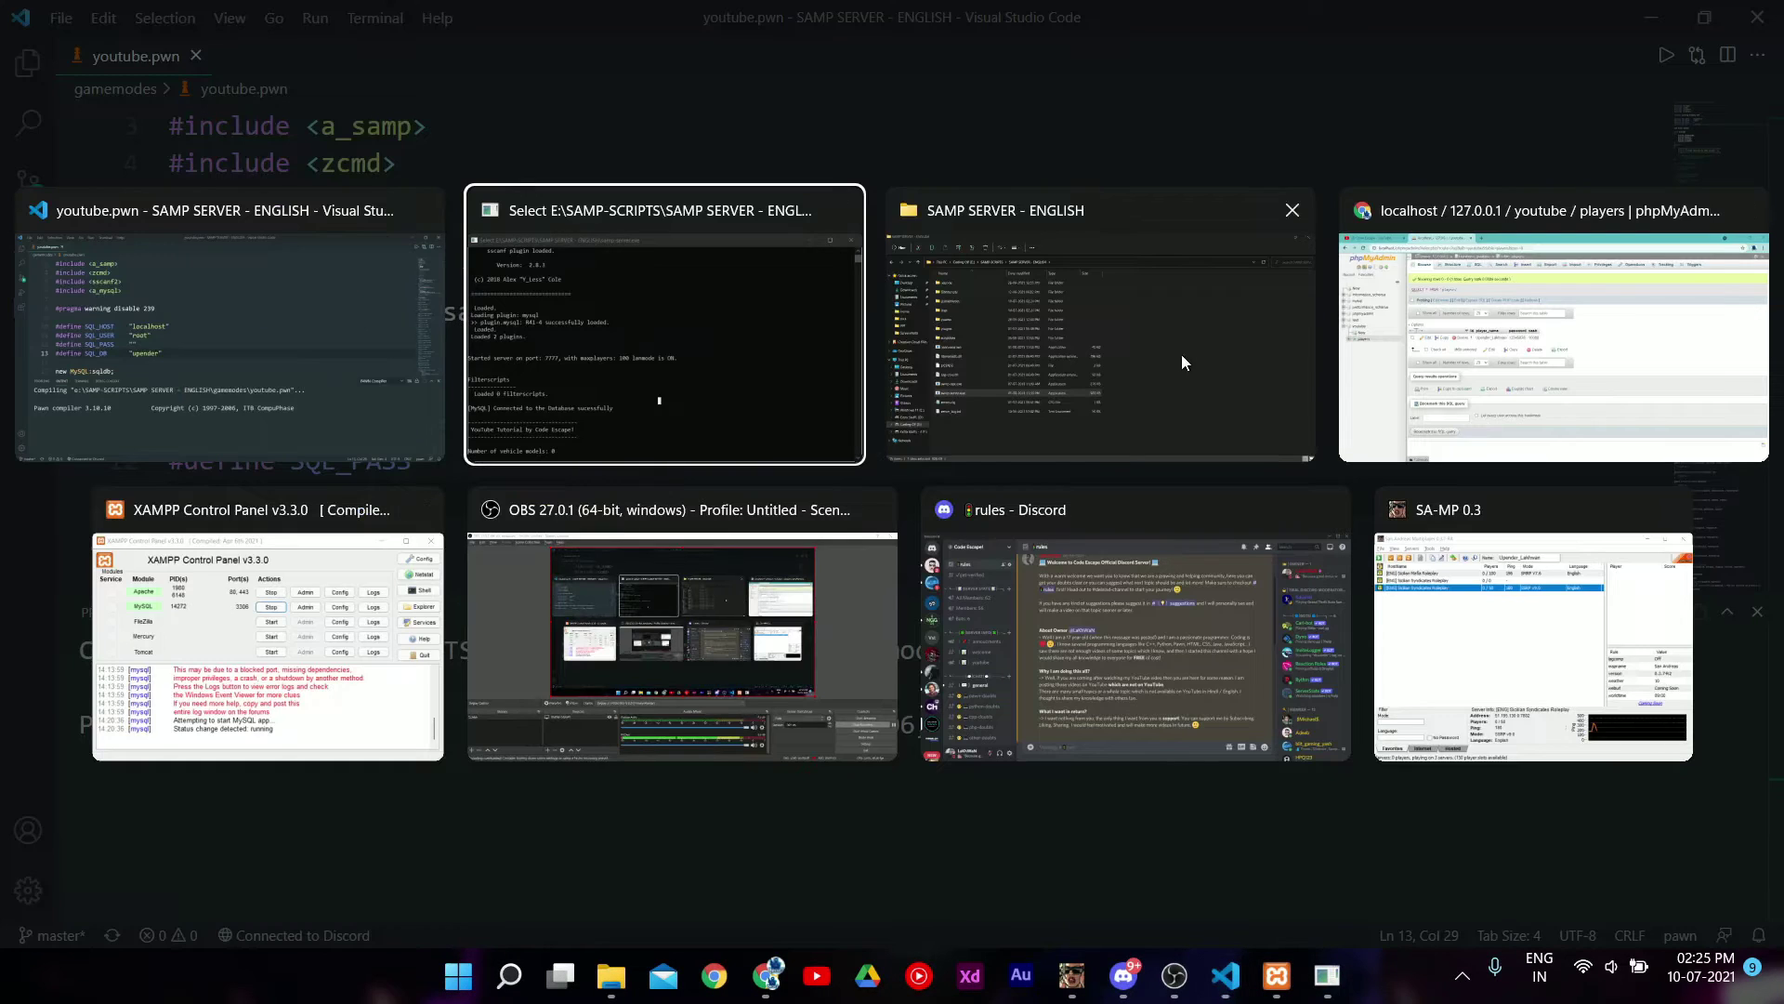
{"action": "left_click", "coordinate": [1553, 348]}
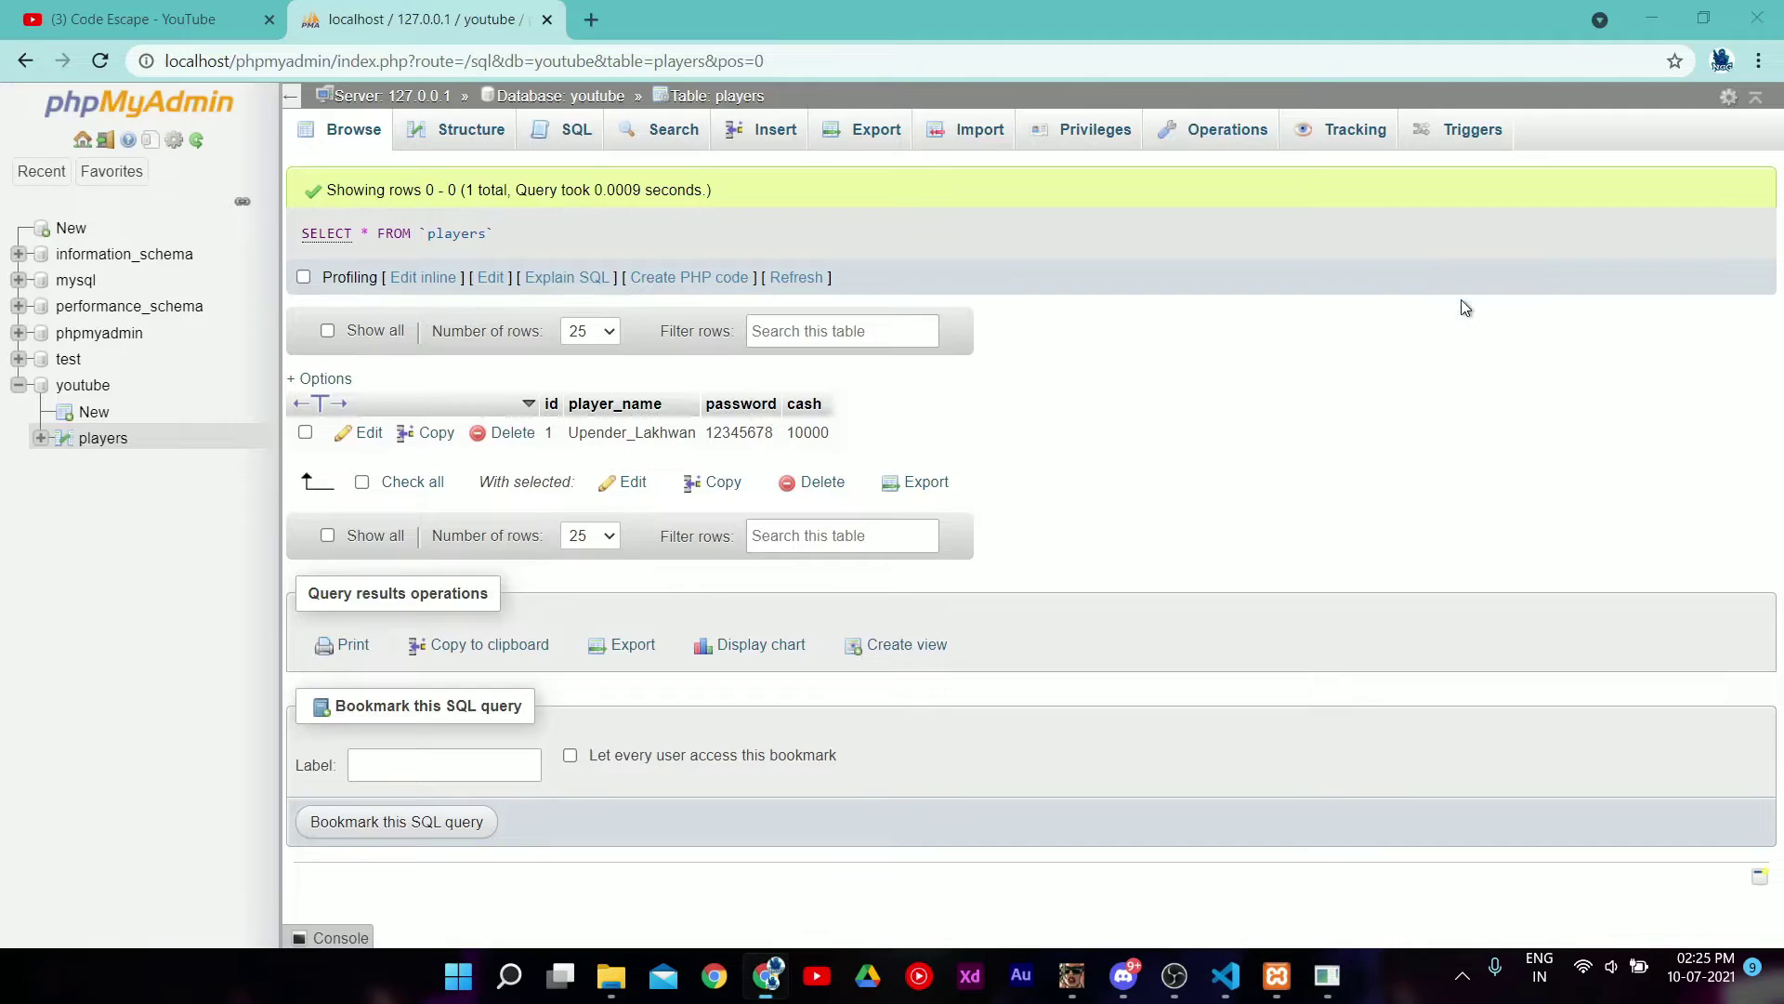
{"action": "left_click", "coordinate": [21, 385]}
{"action": "key", "text": "alt+Tab"}
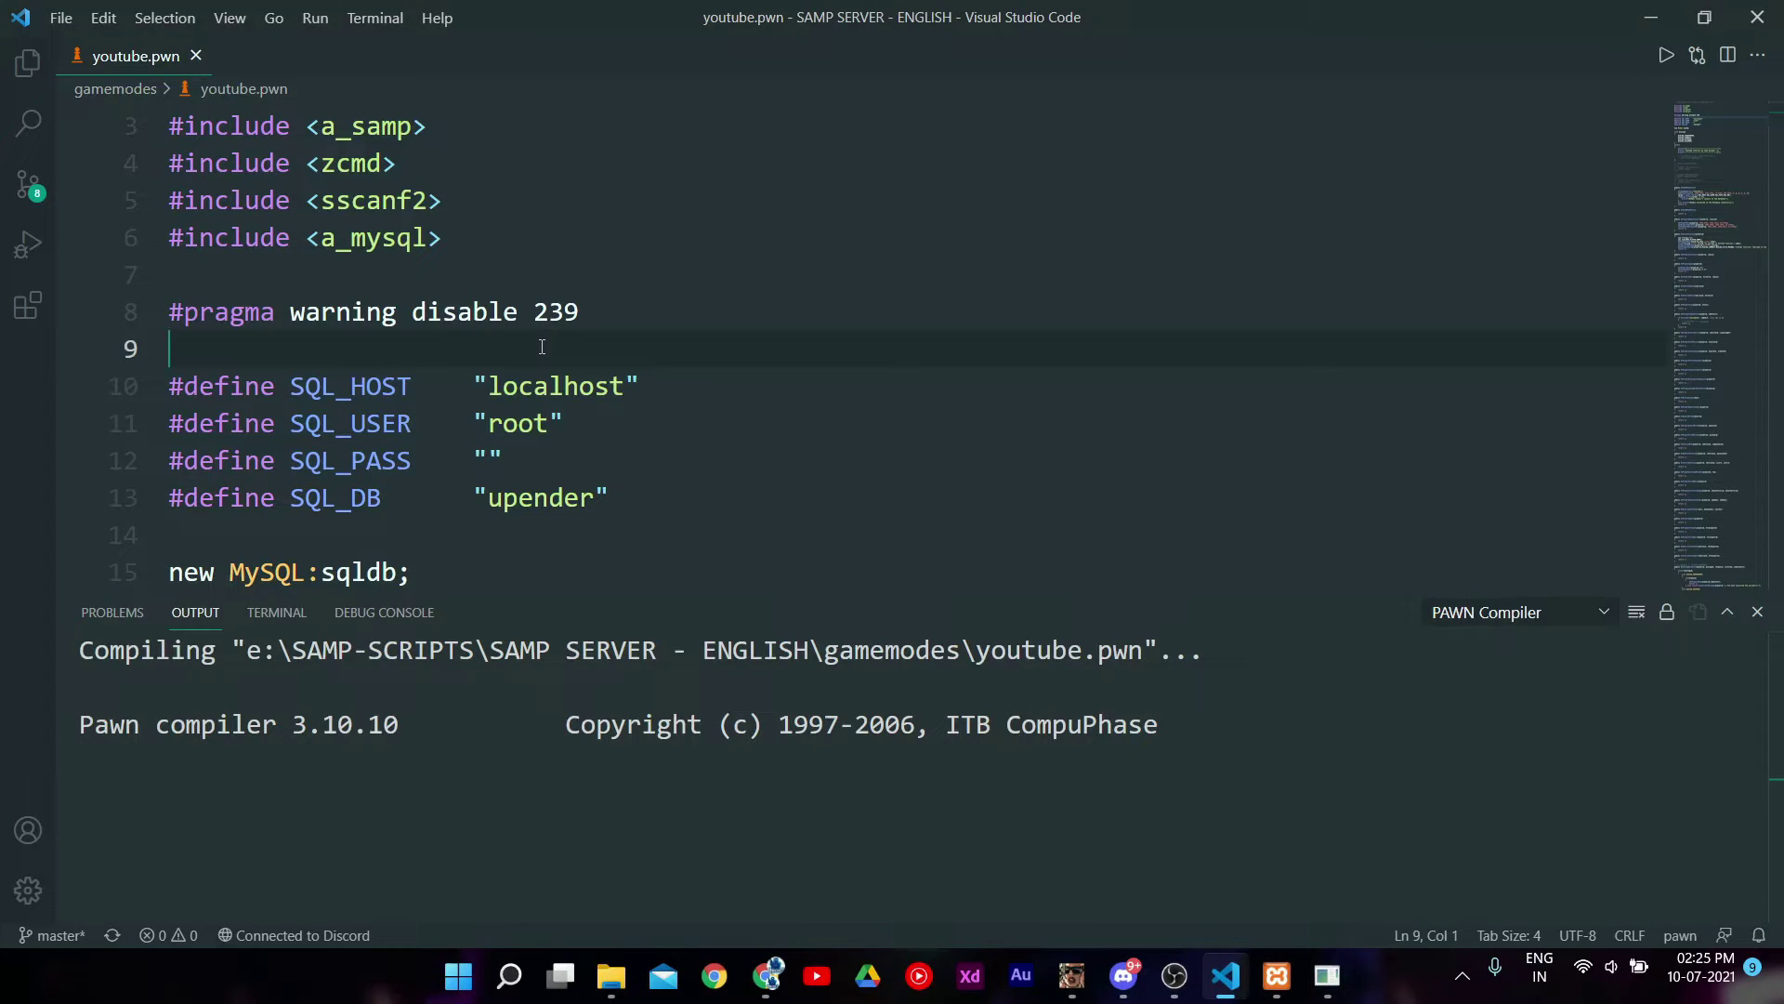
{"action": "key", "text": "alt+Tab"}
Relaunch the SA-MP server and point out its "Couldn't connect to the Database" message.
{"action": "key", "text": "Tab"}
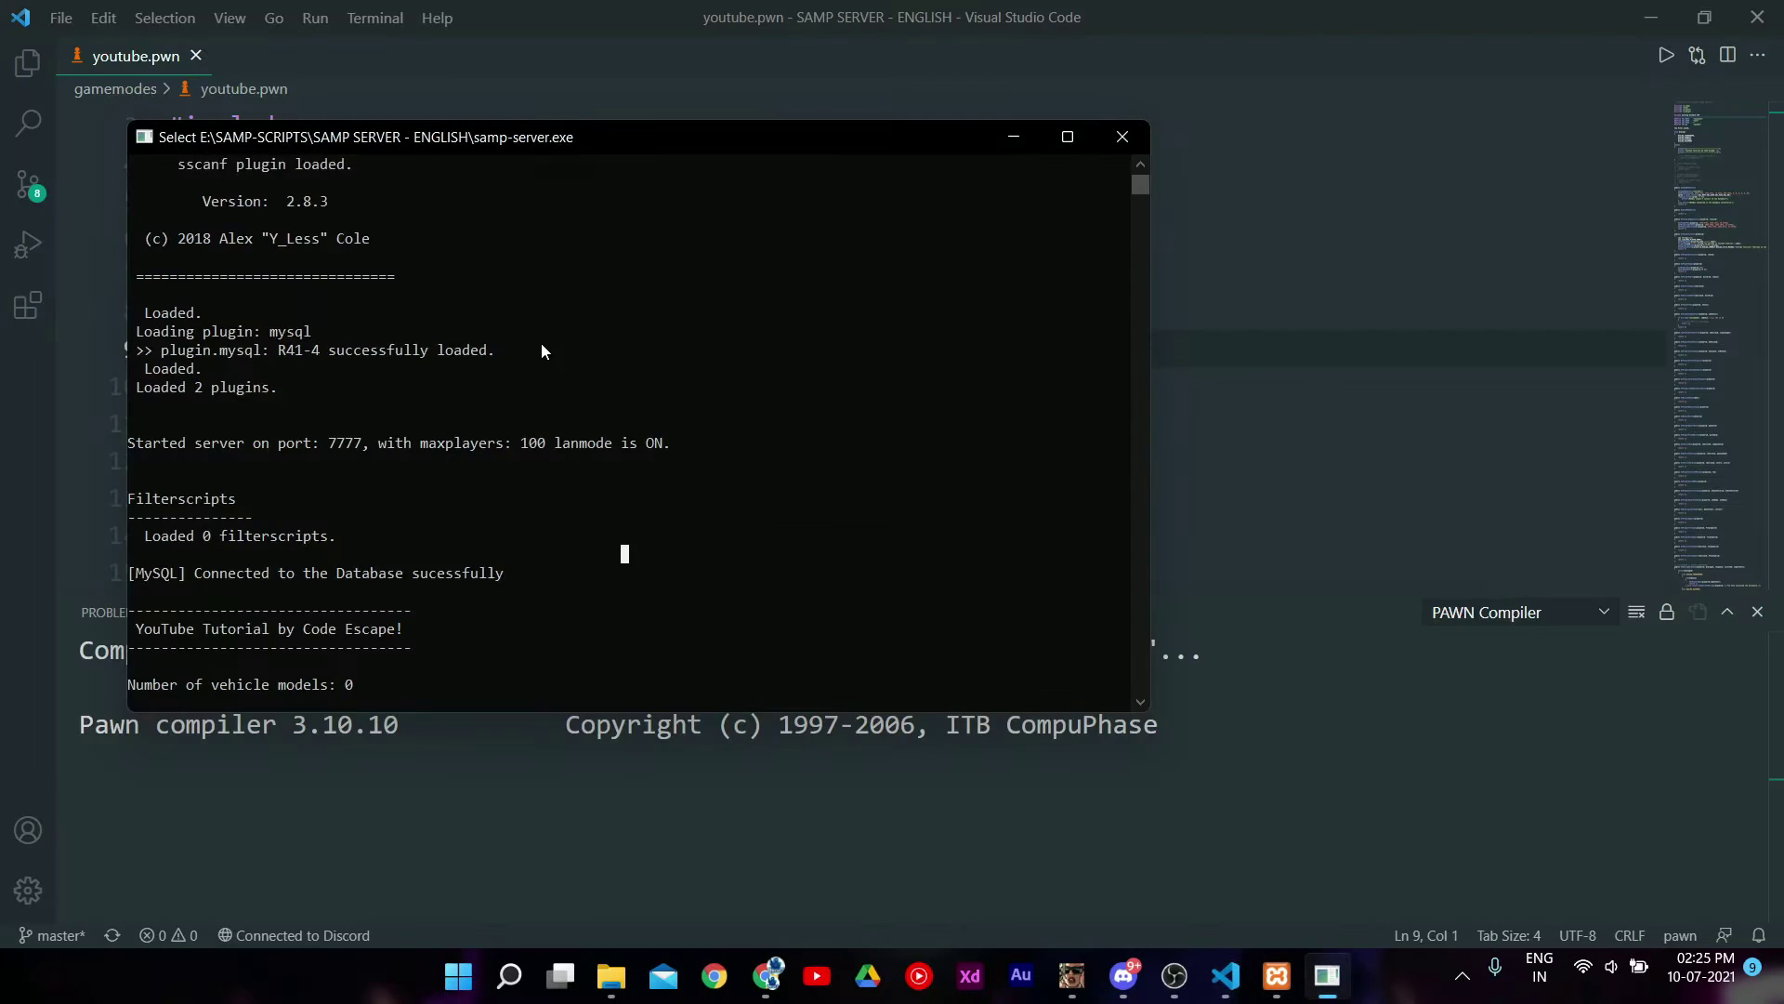
{"action": "key", "text": "alt+Tab"}
{"action": "key", "text": "Return"}
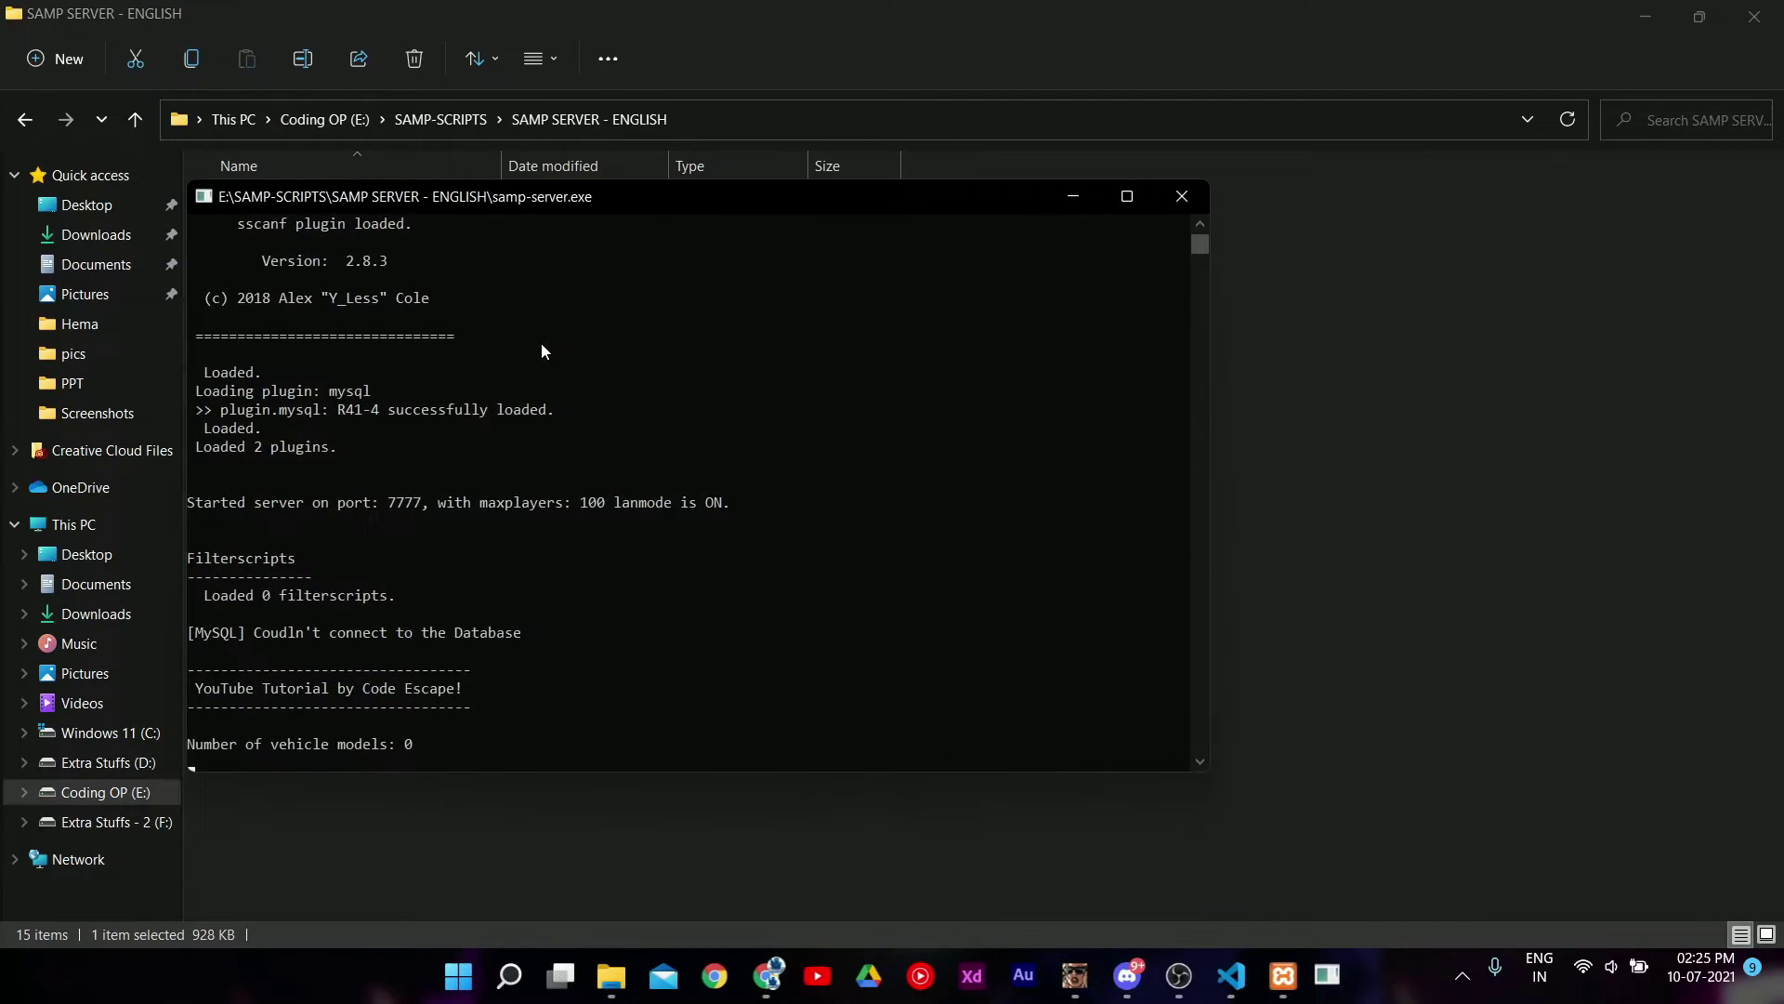
{"action": "left_click_drag", "start_coordinate": [191, 634], "coordinate": [220, 638]}
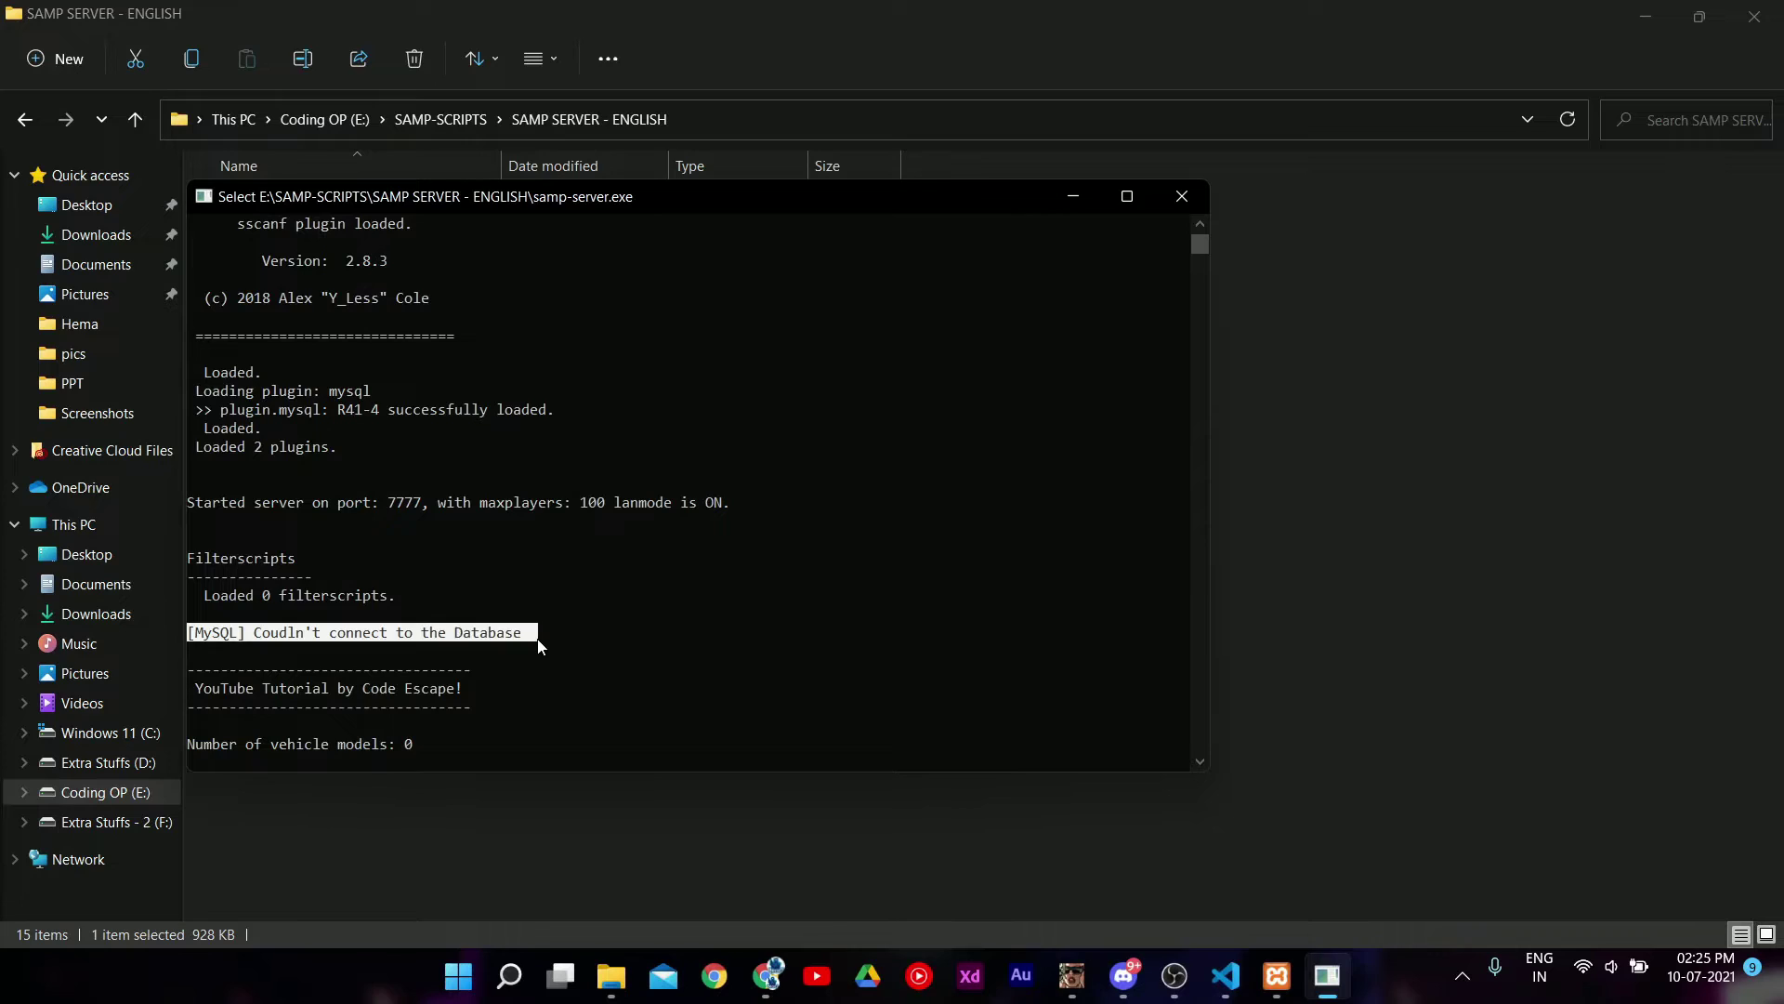
{"action": "left_click", "coordinate": [633, 632]}
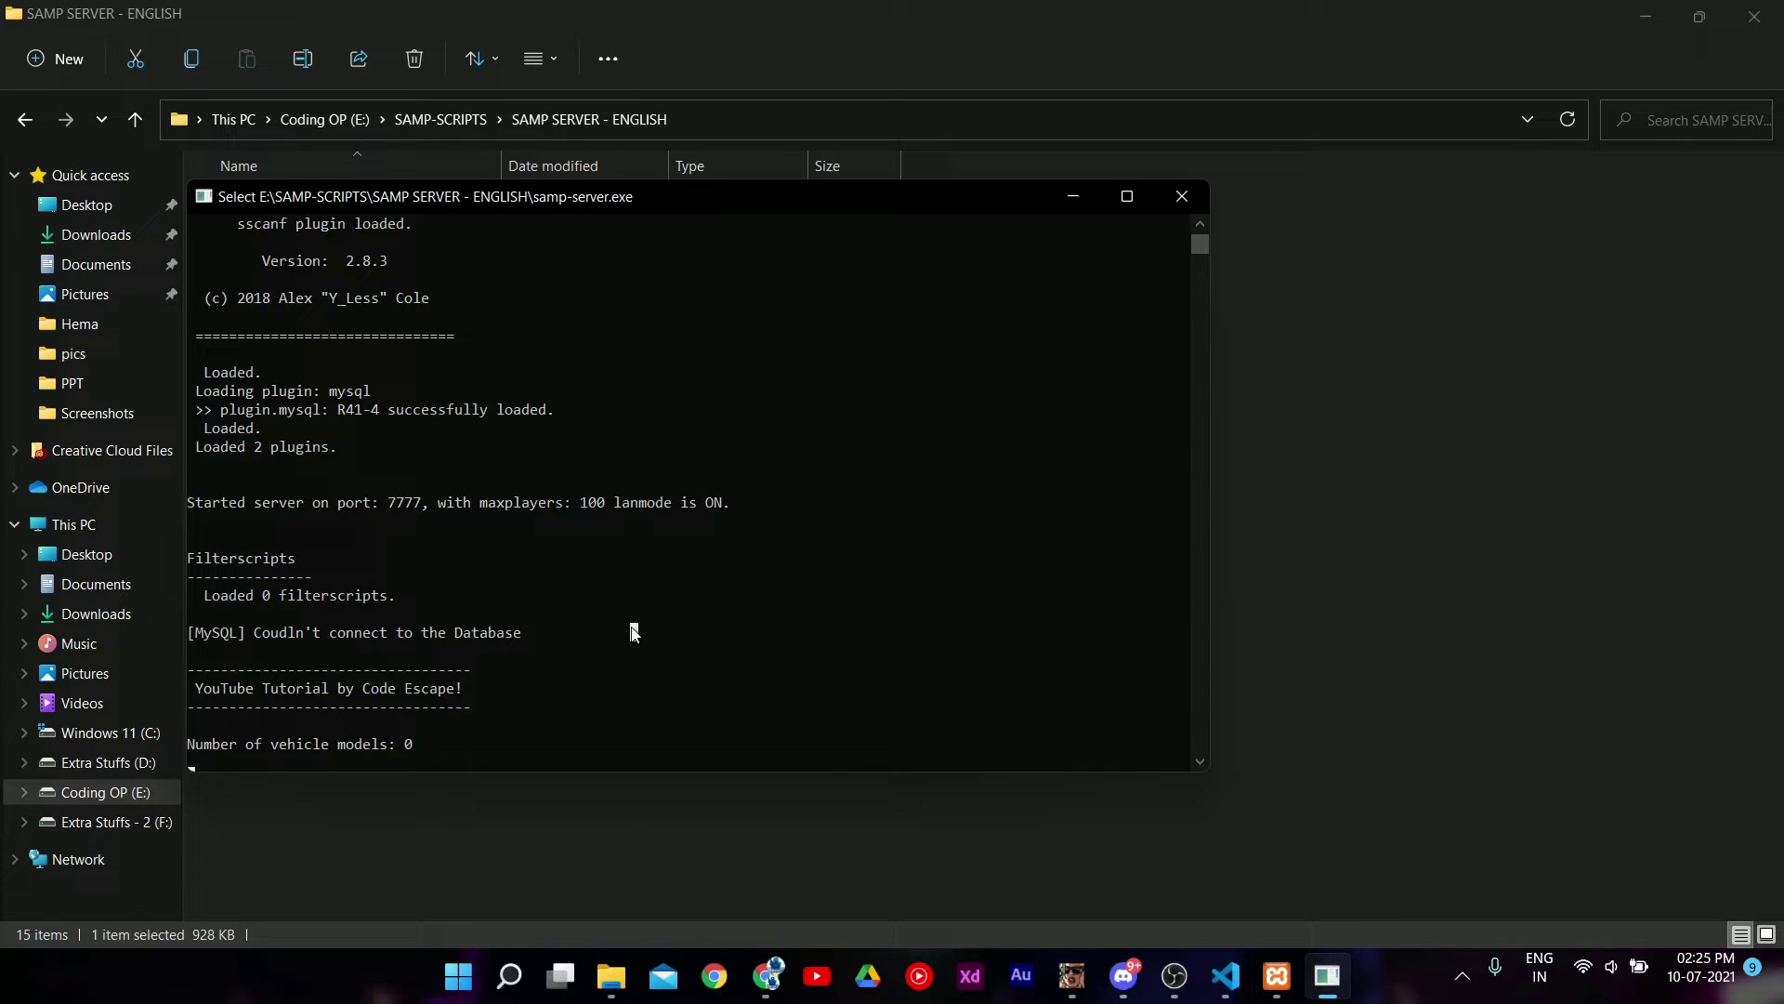
{"action": "key", "text": "alt+Tab"}
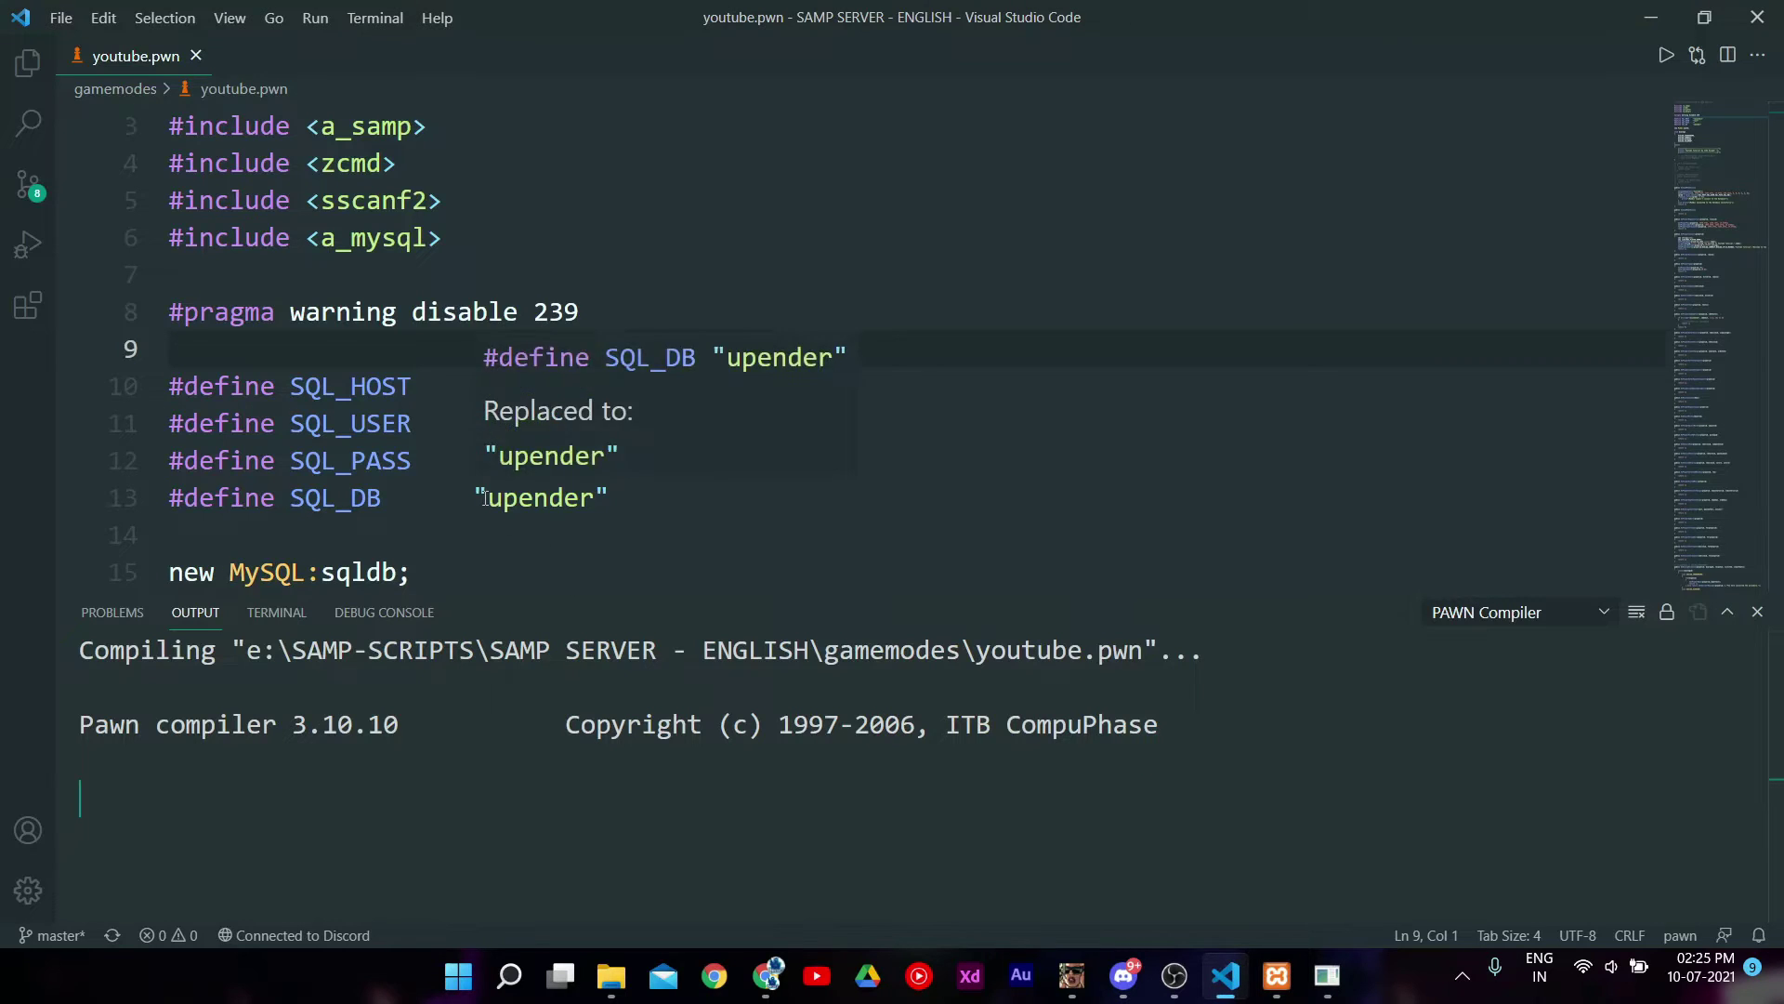
Change SQL_DB from upender back to youtube, recompile, and bring up the server console.
{"action": "left_click", "coordinate": [489, 497]}
{"action": "double_click", "coordinate": [552, 502]}
{"action": "type", "text": "youtube"}
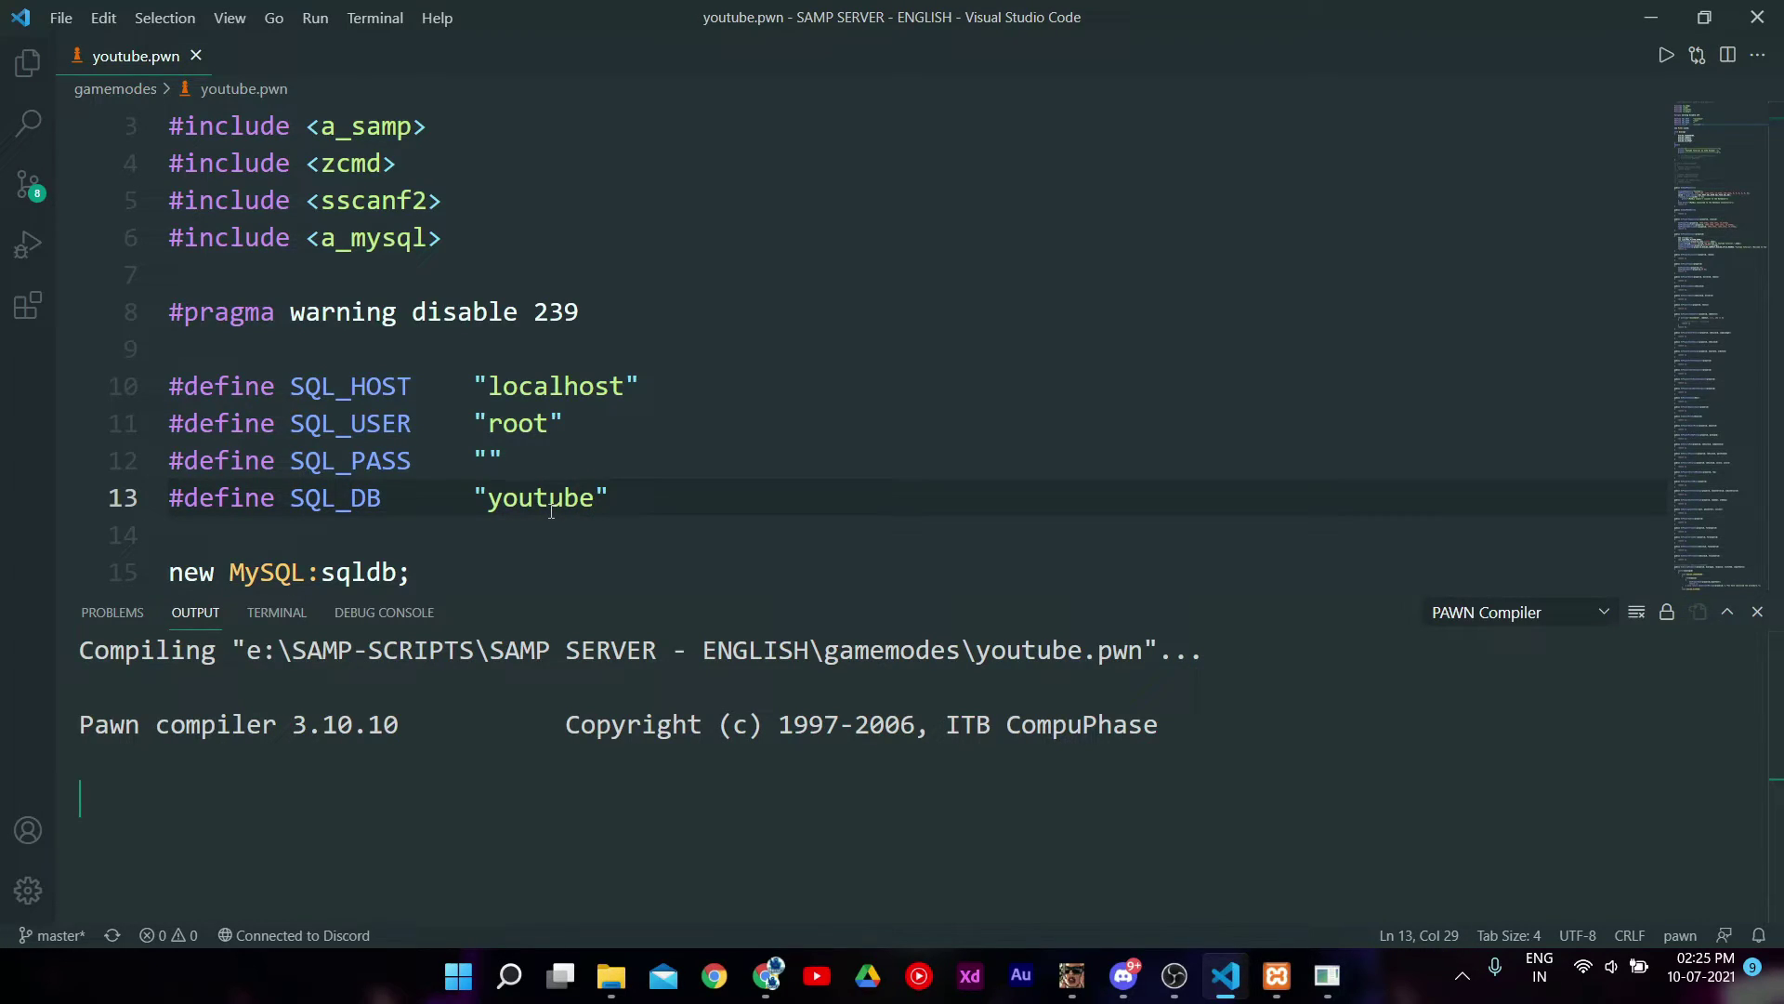
{"action": "left_click", "coordinate": [1757, 611]}
{"action": "left_click", "coordinate": [882, 385]}
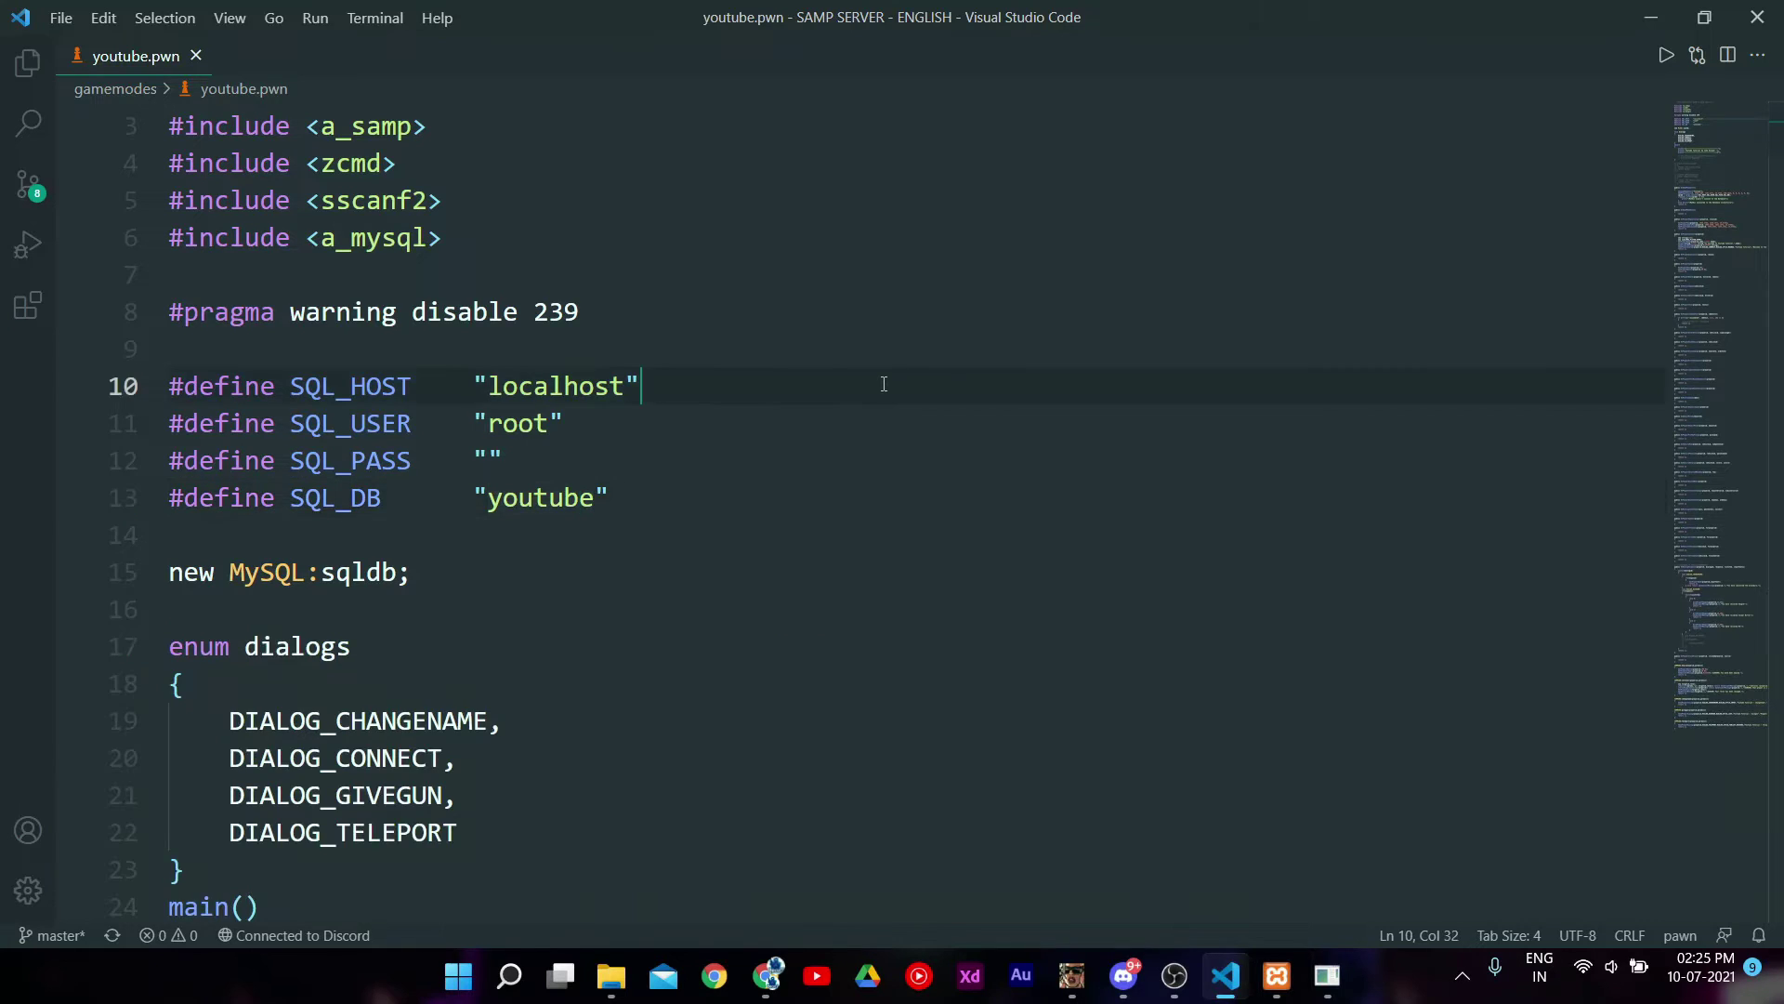
{"action": "key", "text": "F5"}
{"action": "key", "text": "alt+Tab"}
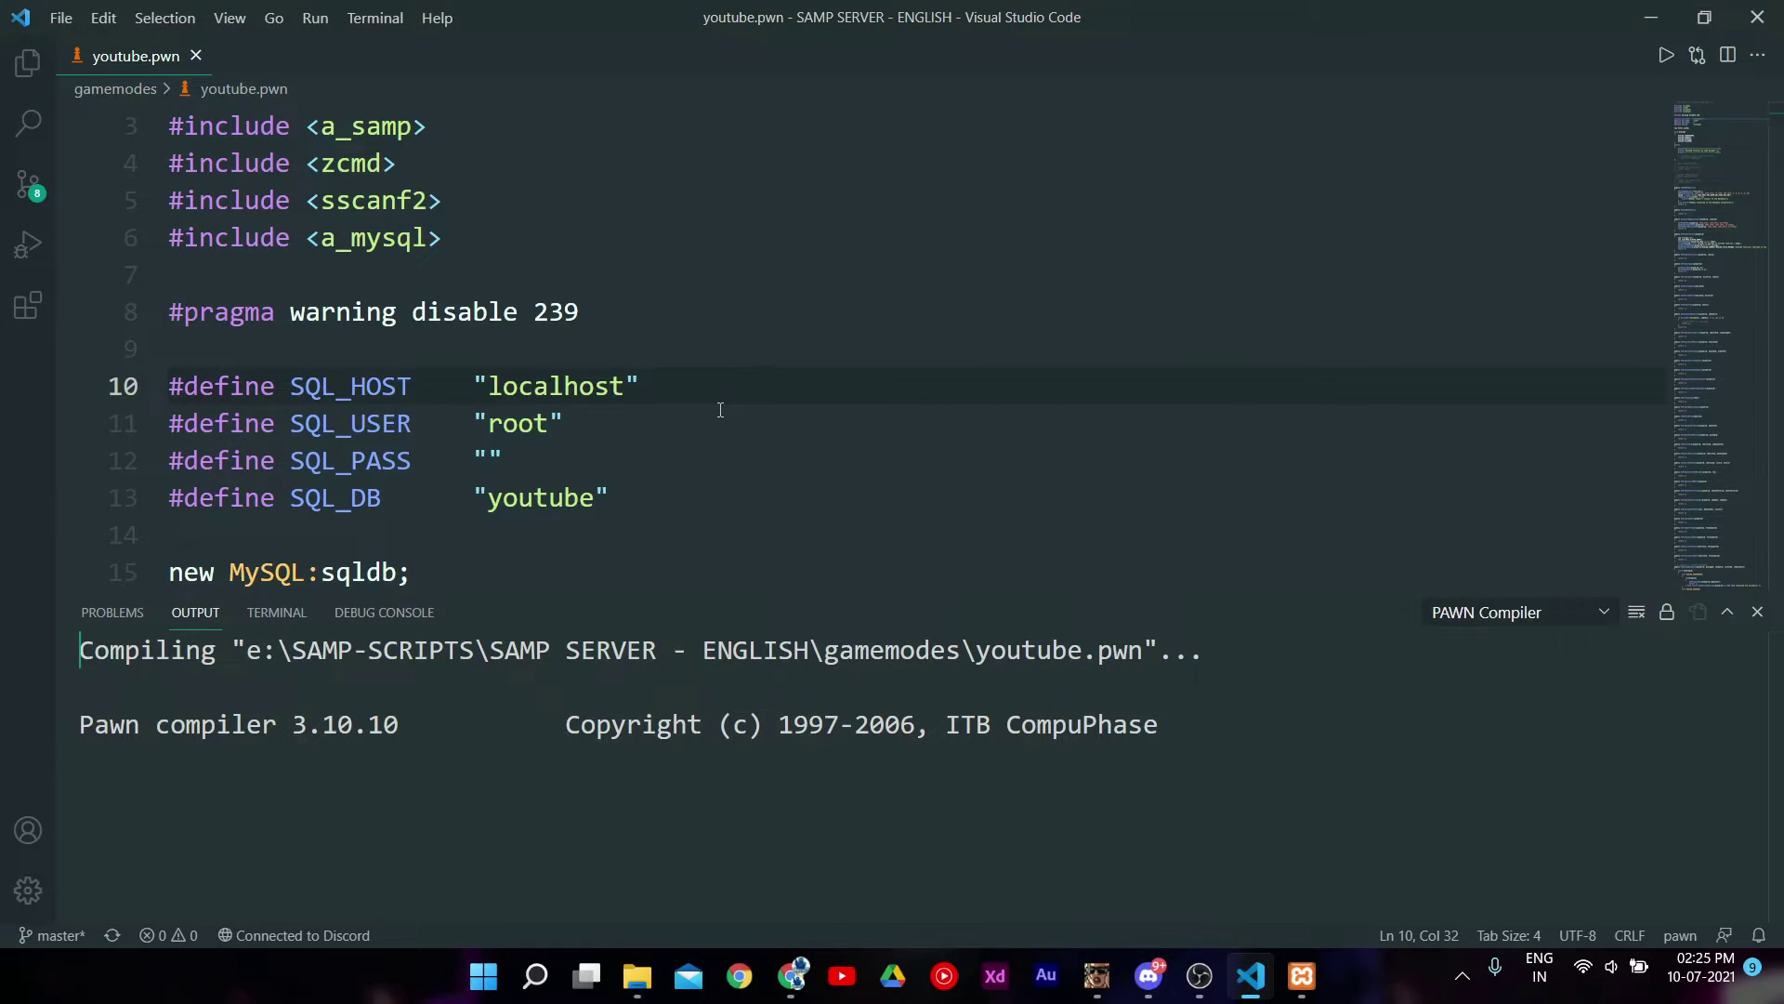
{"action": "left_click", "coordinate": [719, 409]}
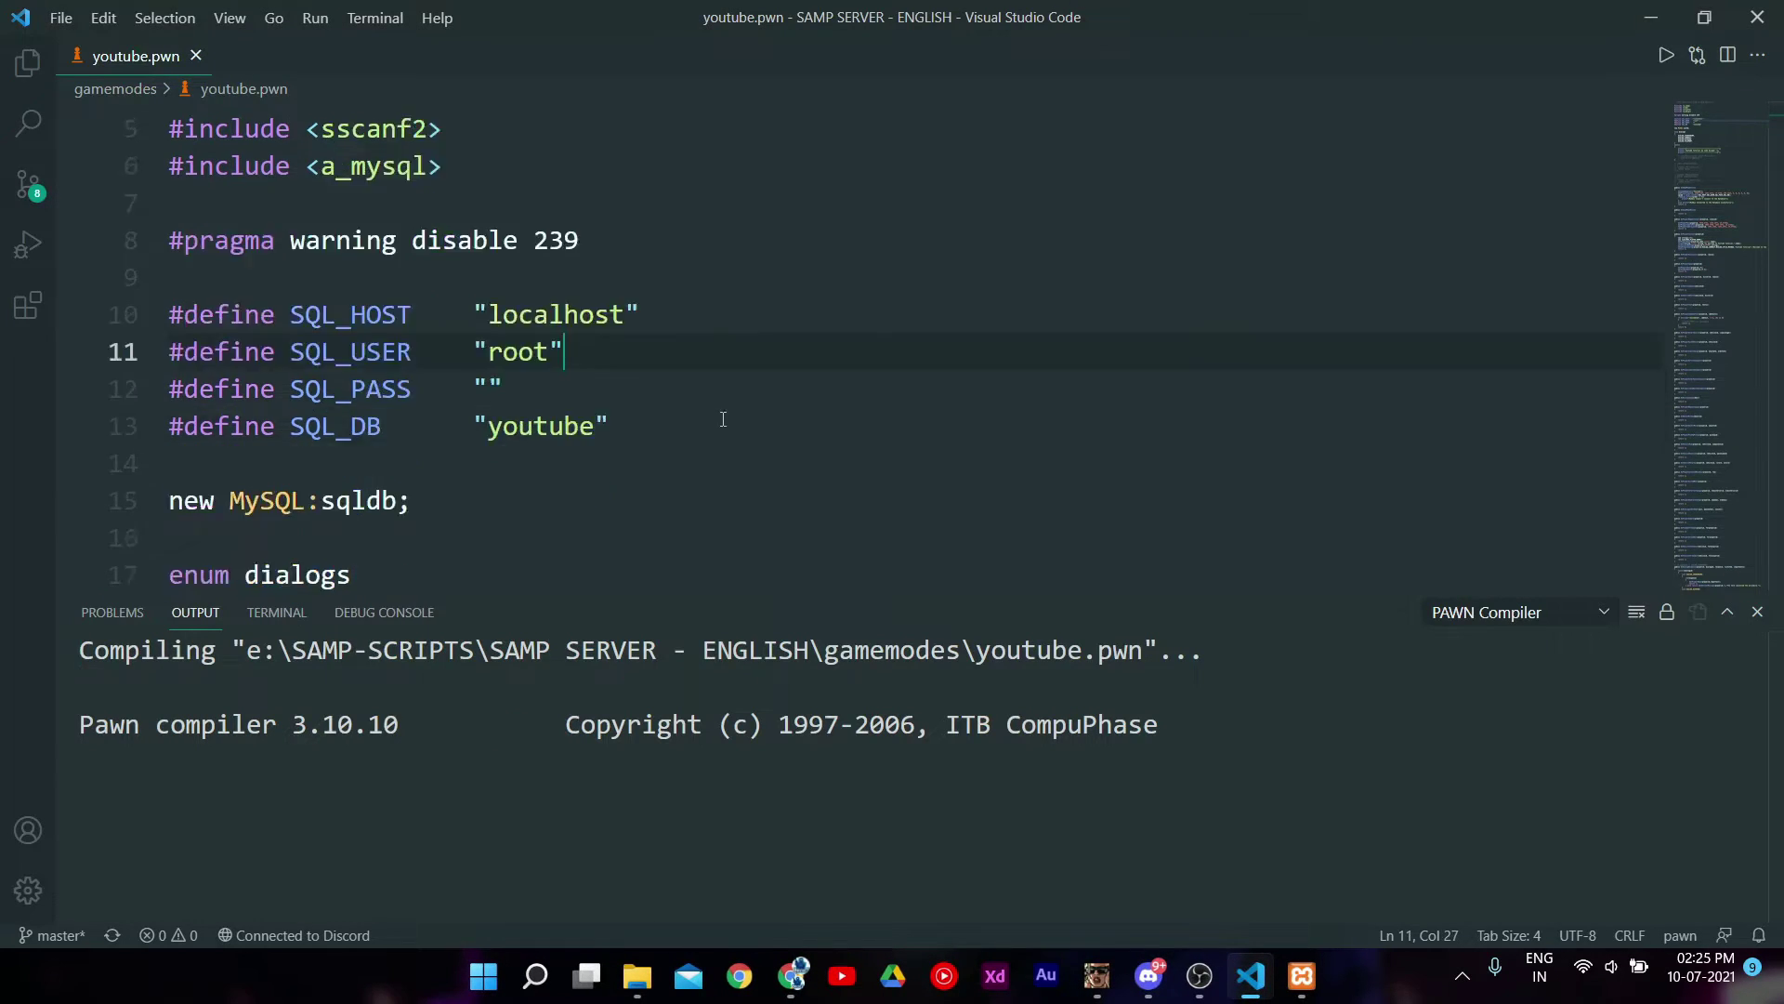
{"action": "scroll", "coordinate": [720, 409], "scroll_direction": "down", "scroll_amount": 8}
{"action": "scroll", "coordinate": [723, 422], "scroll_direction": "down", "scroll_amount": 2}
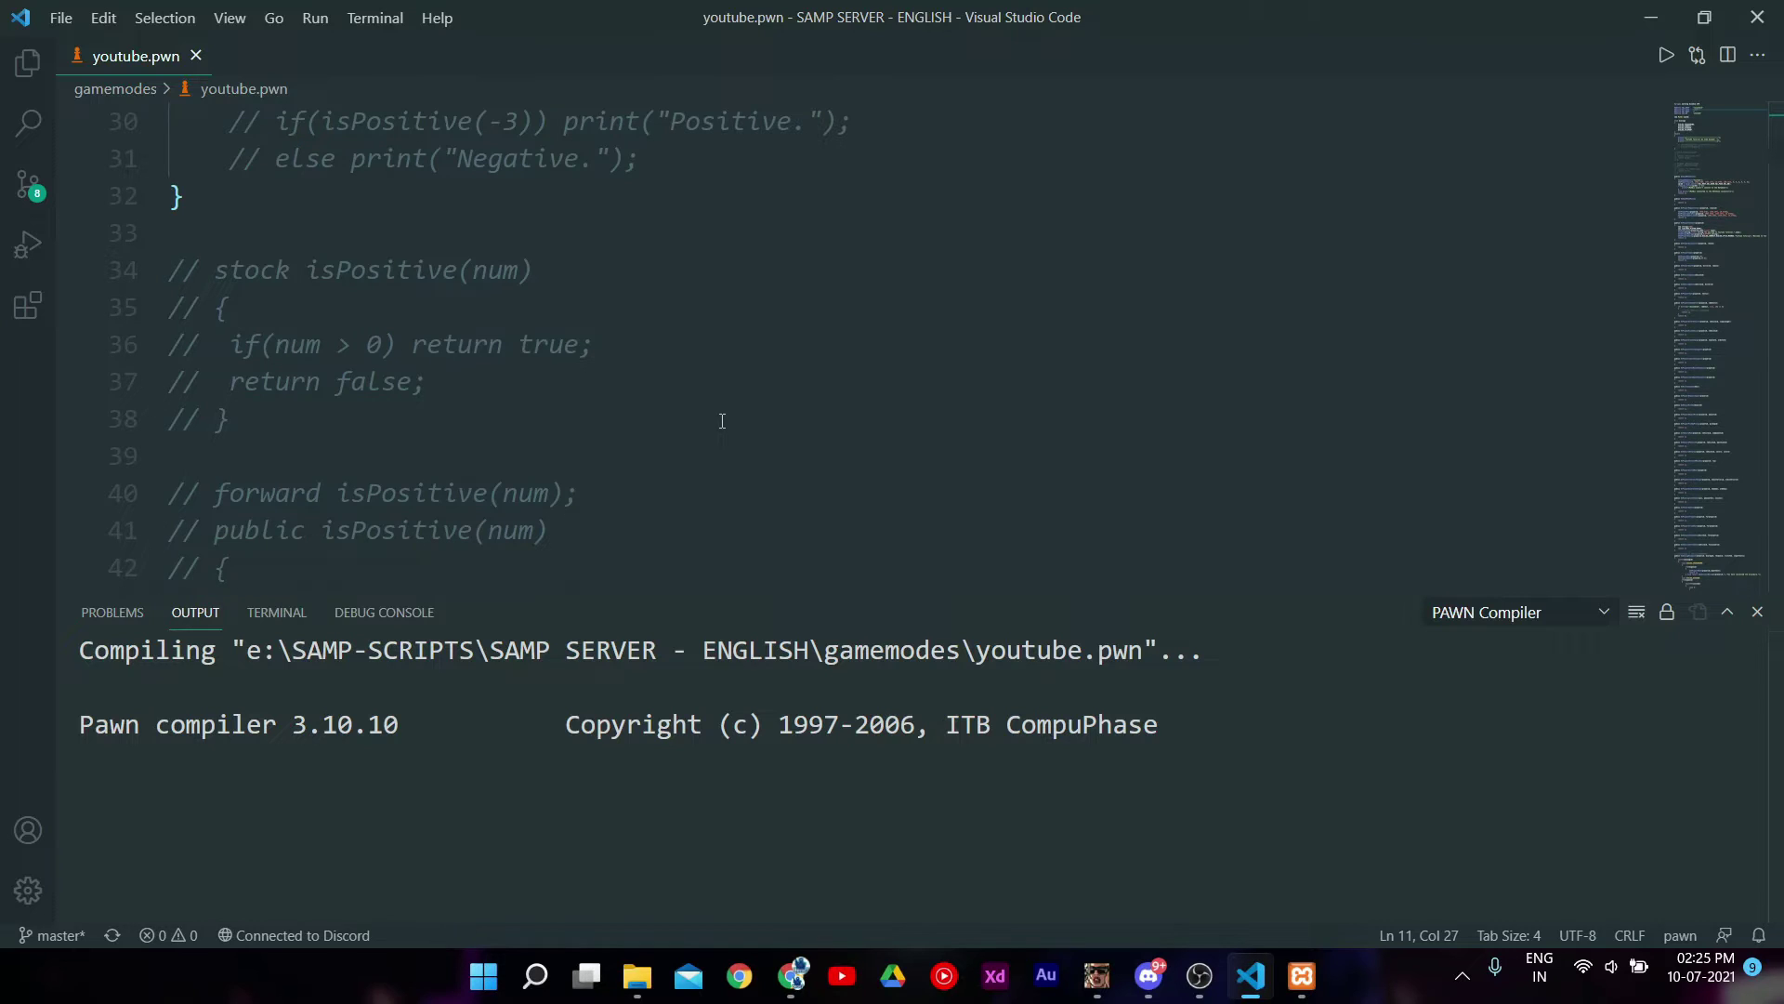
{"action": "scroll", "coordinate": [703, 416], "scroll_direction": "up", "scroll_amount": 4}
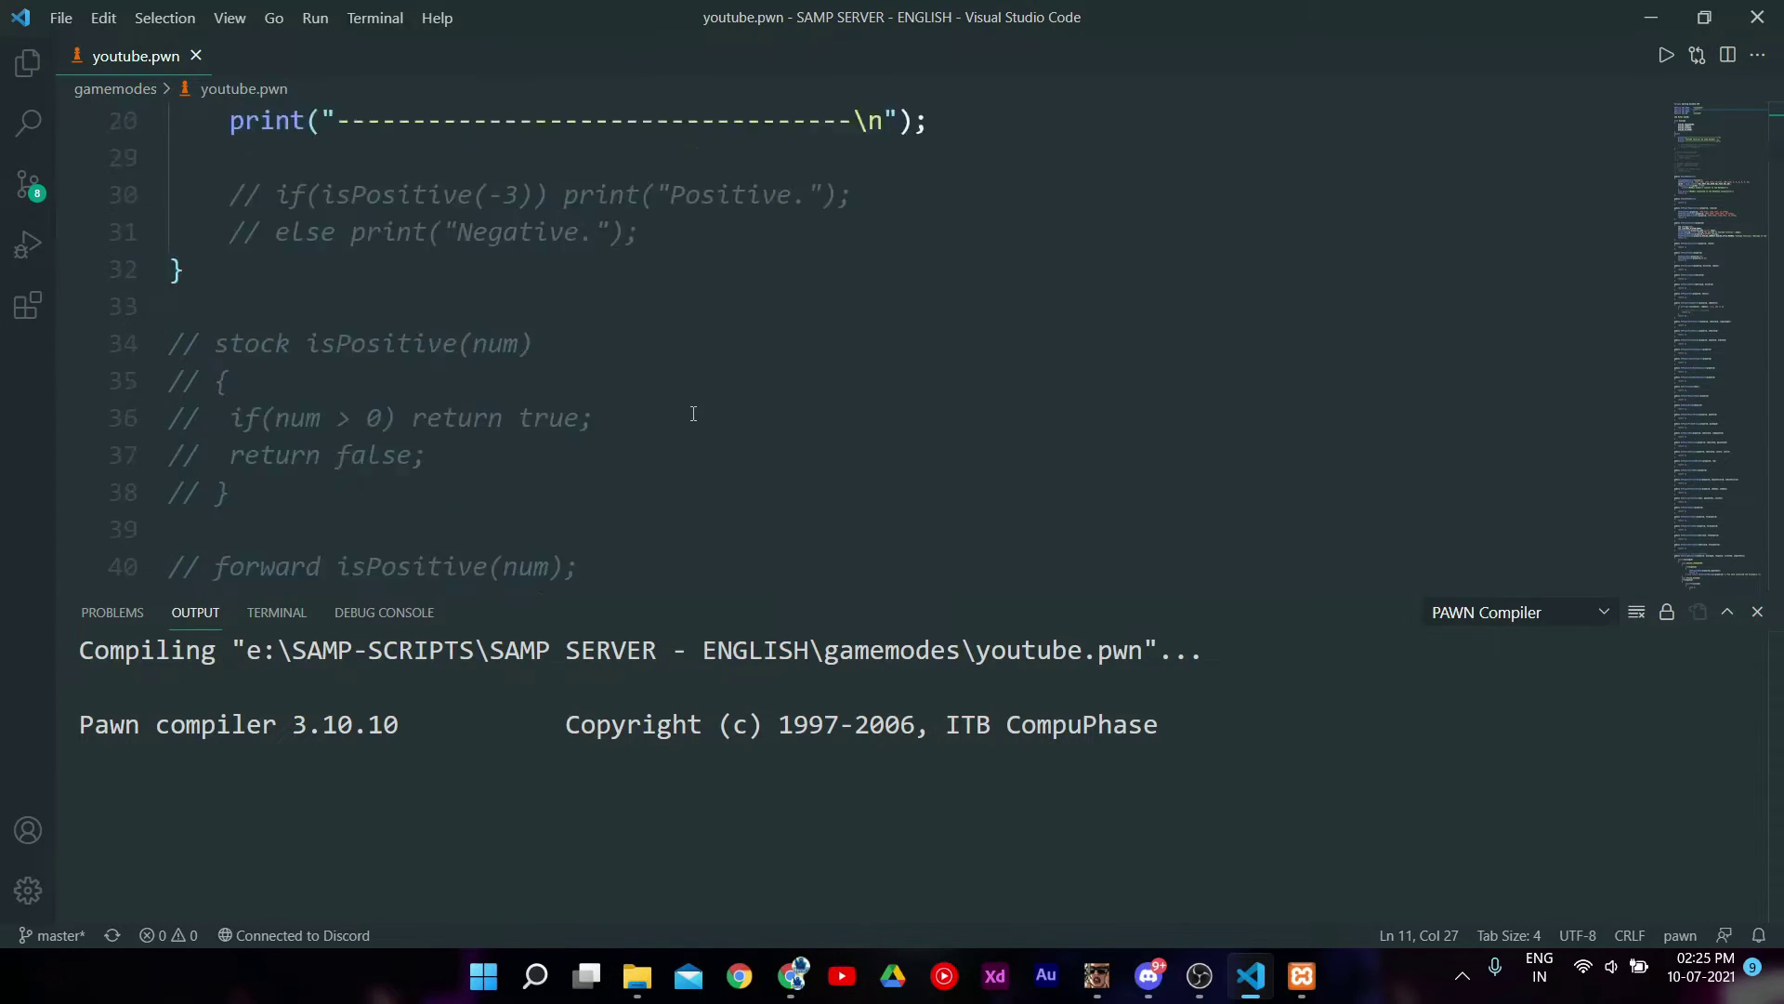
{"action": "scroll", "coordinate": [697, 415], "scroll_direction": "up", "scroll_amount": 4}
{"action": "scroll", "coordinate": [691, 413], "scroll_direction": "up", "scroll_amount": 3}
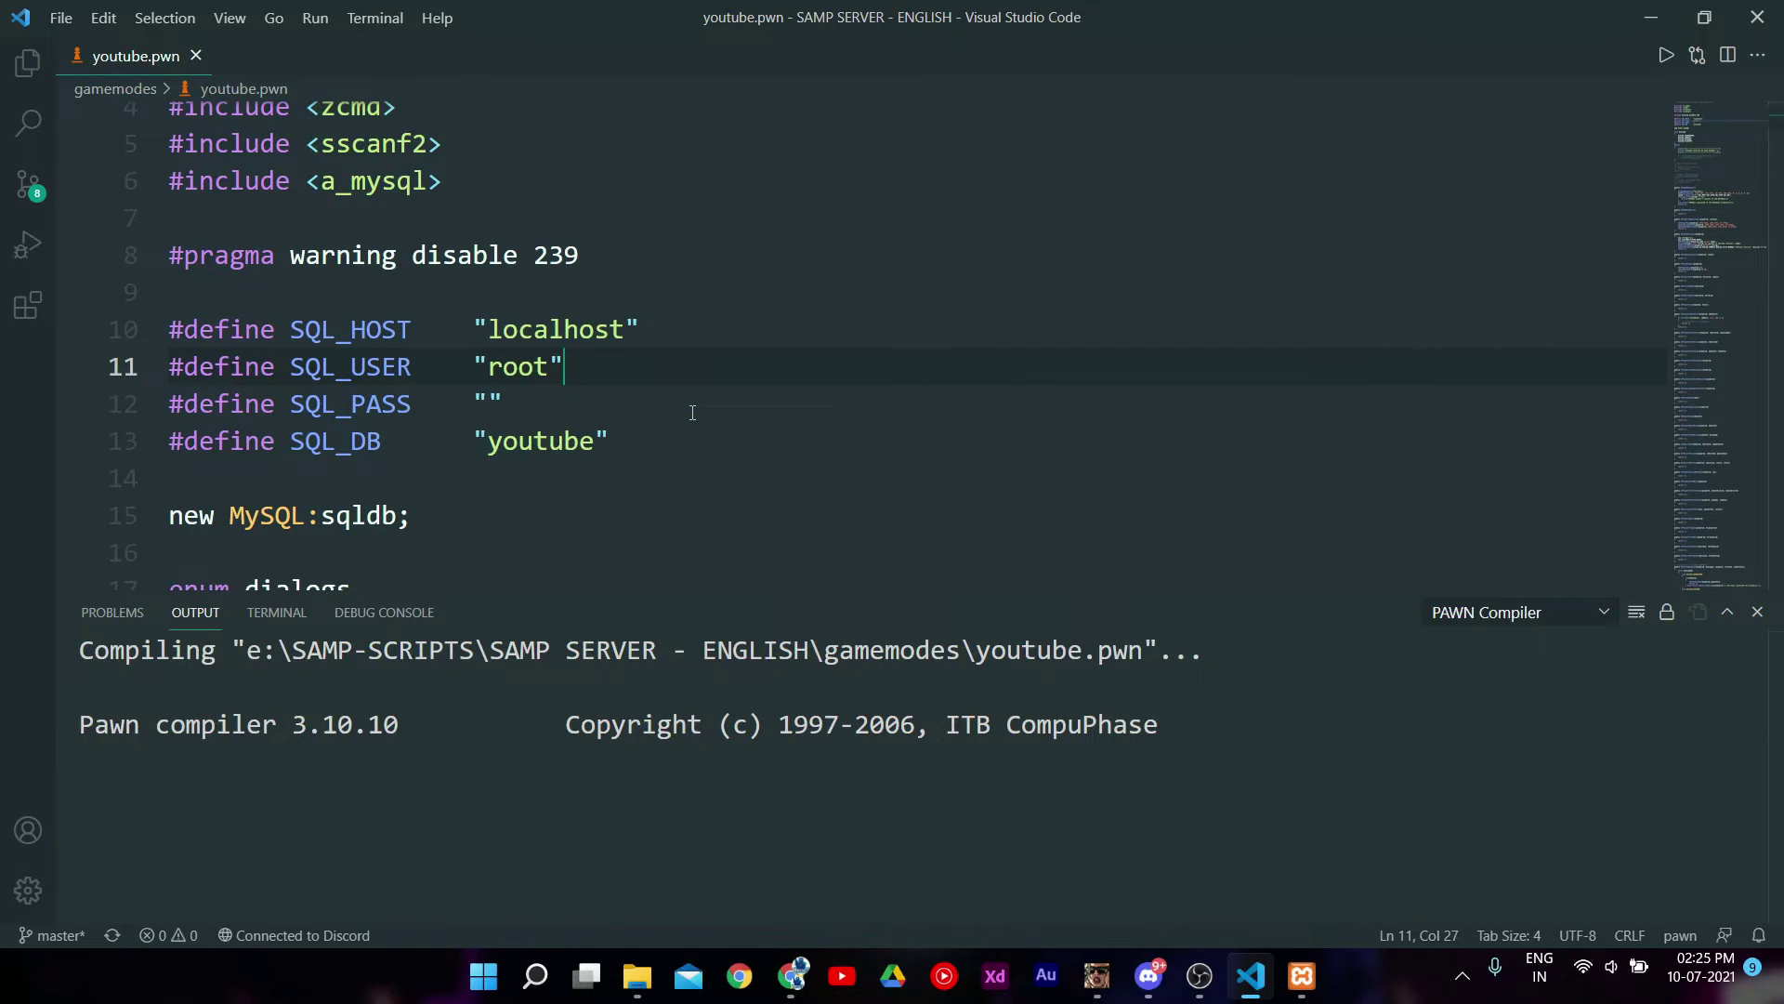
{"action": "left_click_drag", "start_coordinate": [488, 330], "coordinate": [627, 329]}
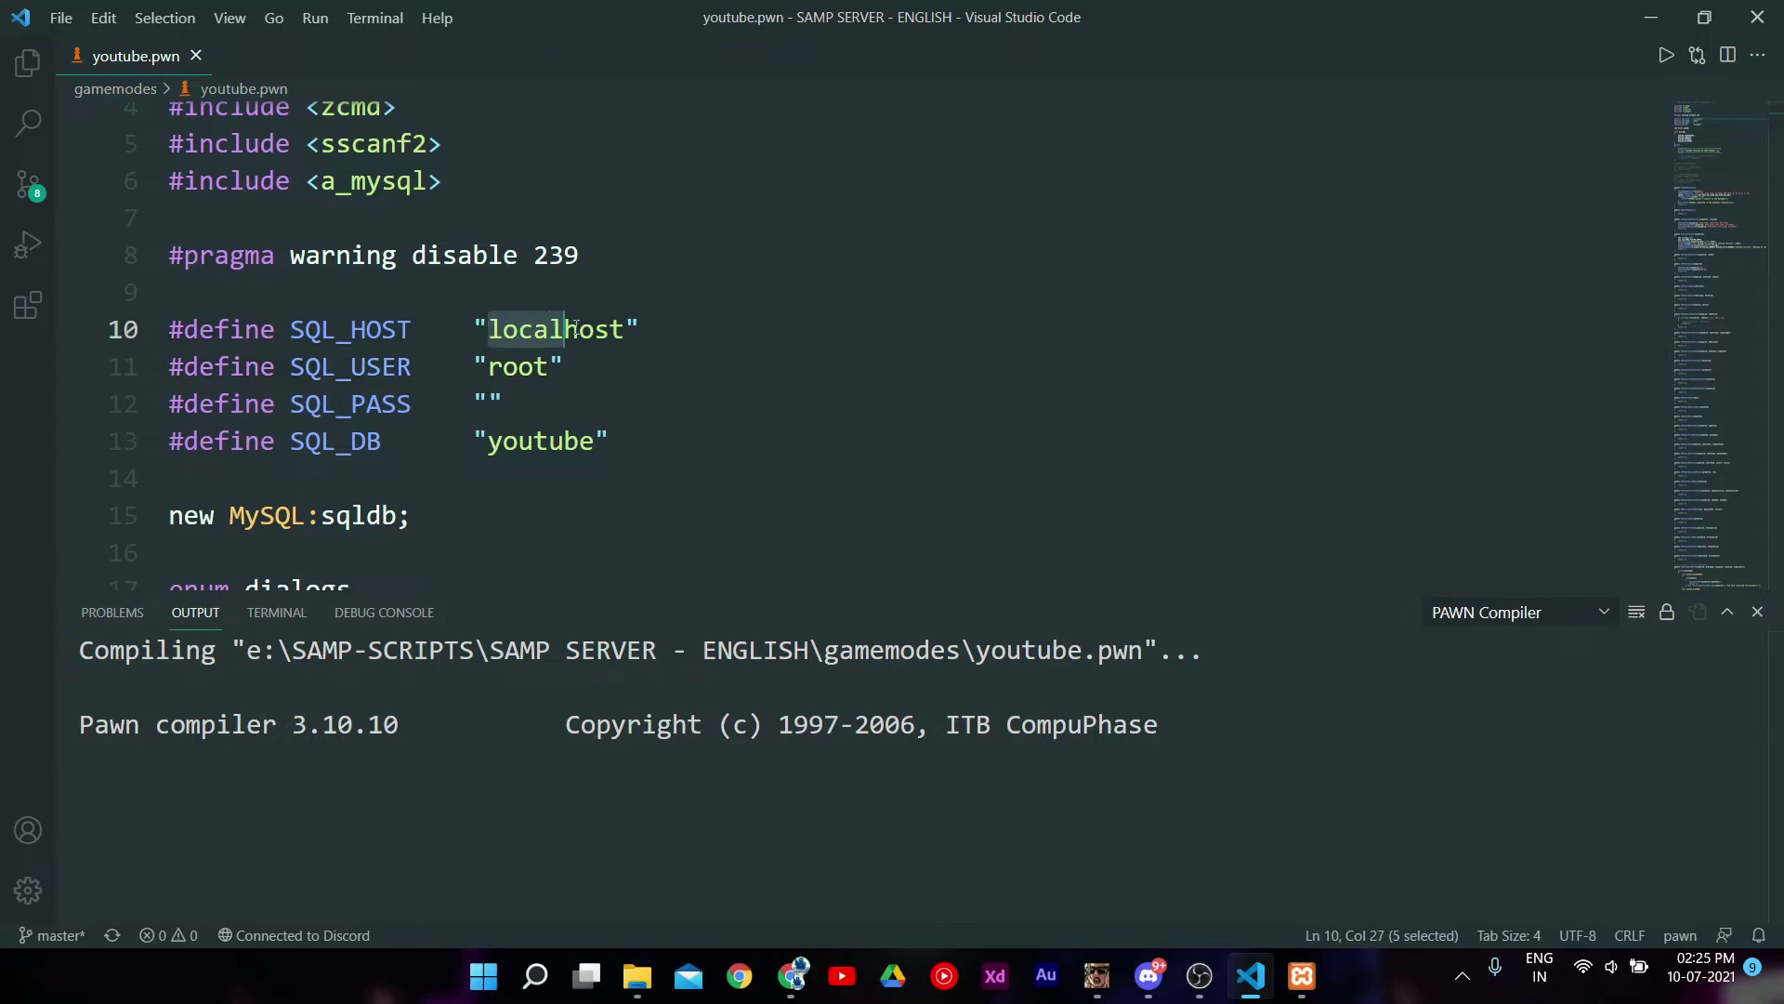
{"action": "left_click_drag", "start_coordinate": [490, 366], "coordinate": [519, 367]}
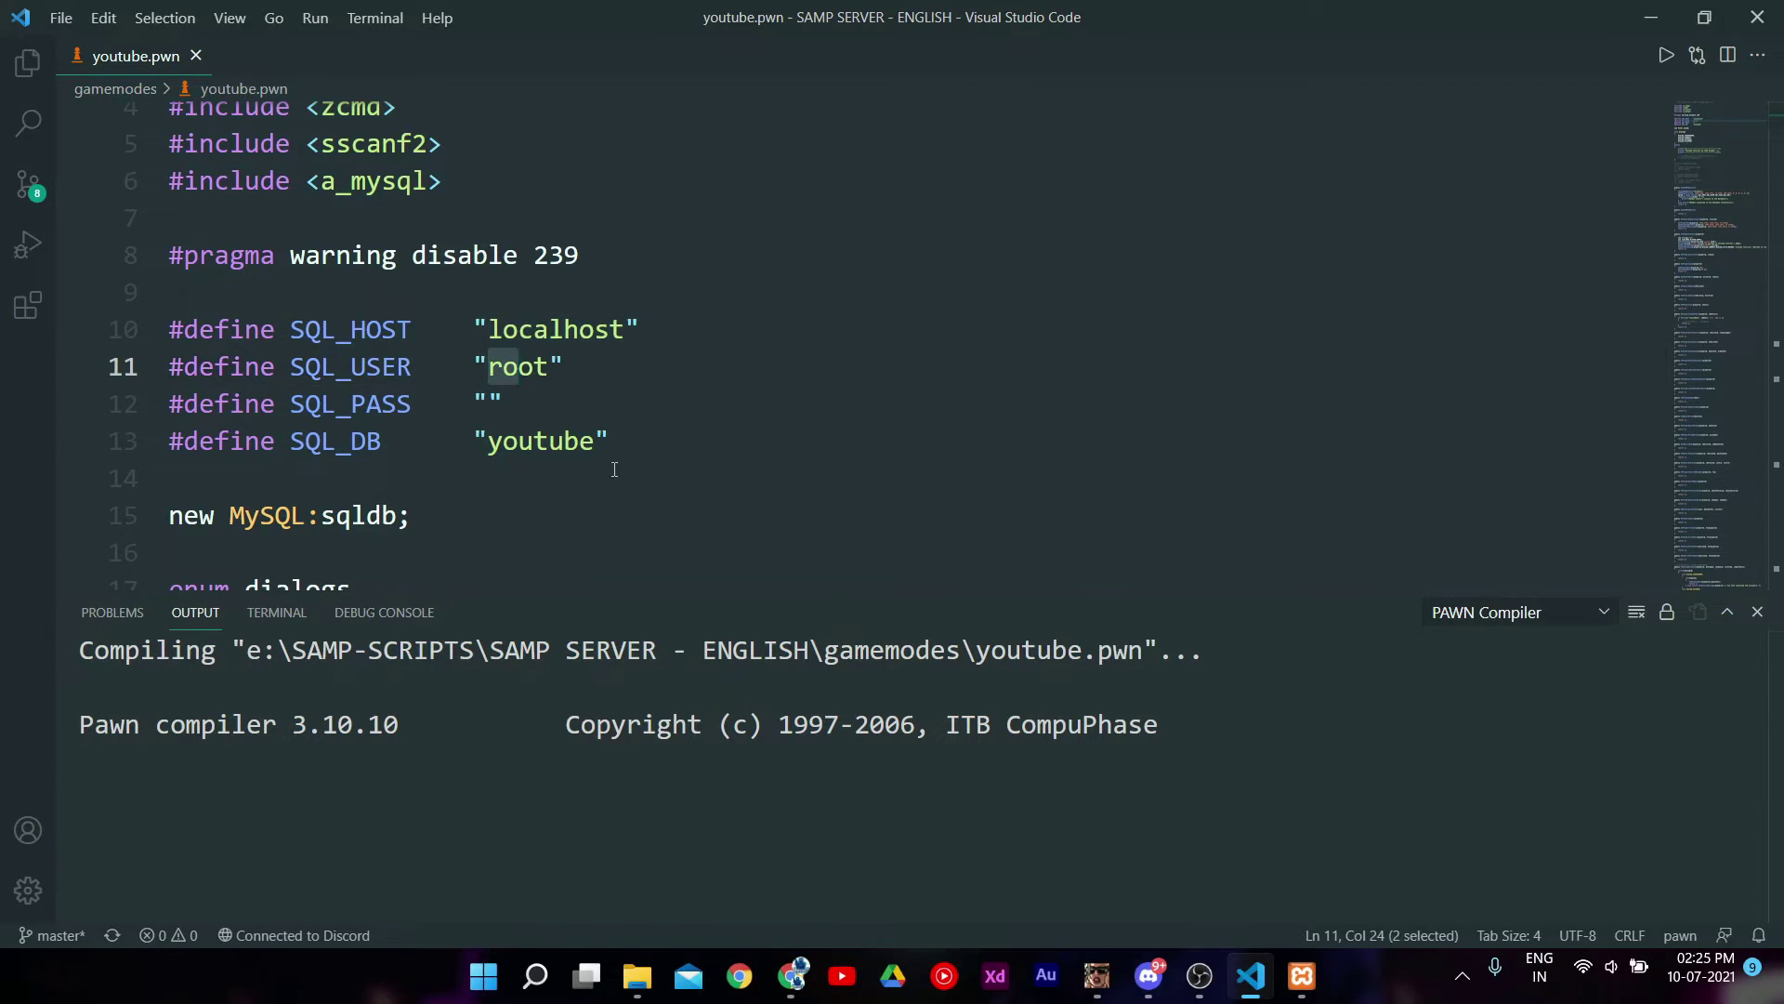
{"action": "left_click_drag", "start_coordinate": [613, 446], "coordinate": [481, 330]}
{"action": "left_click", "coordinate": [715, 404]}
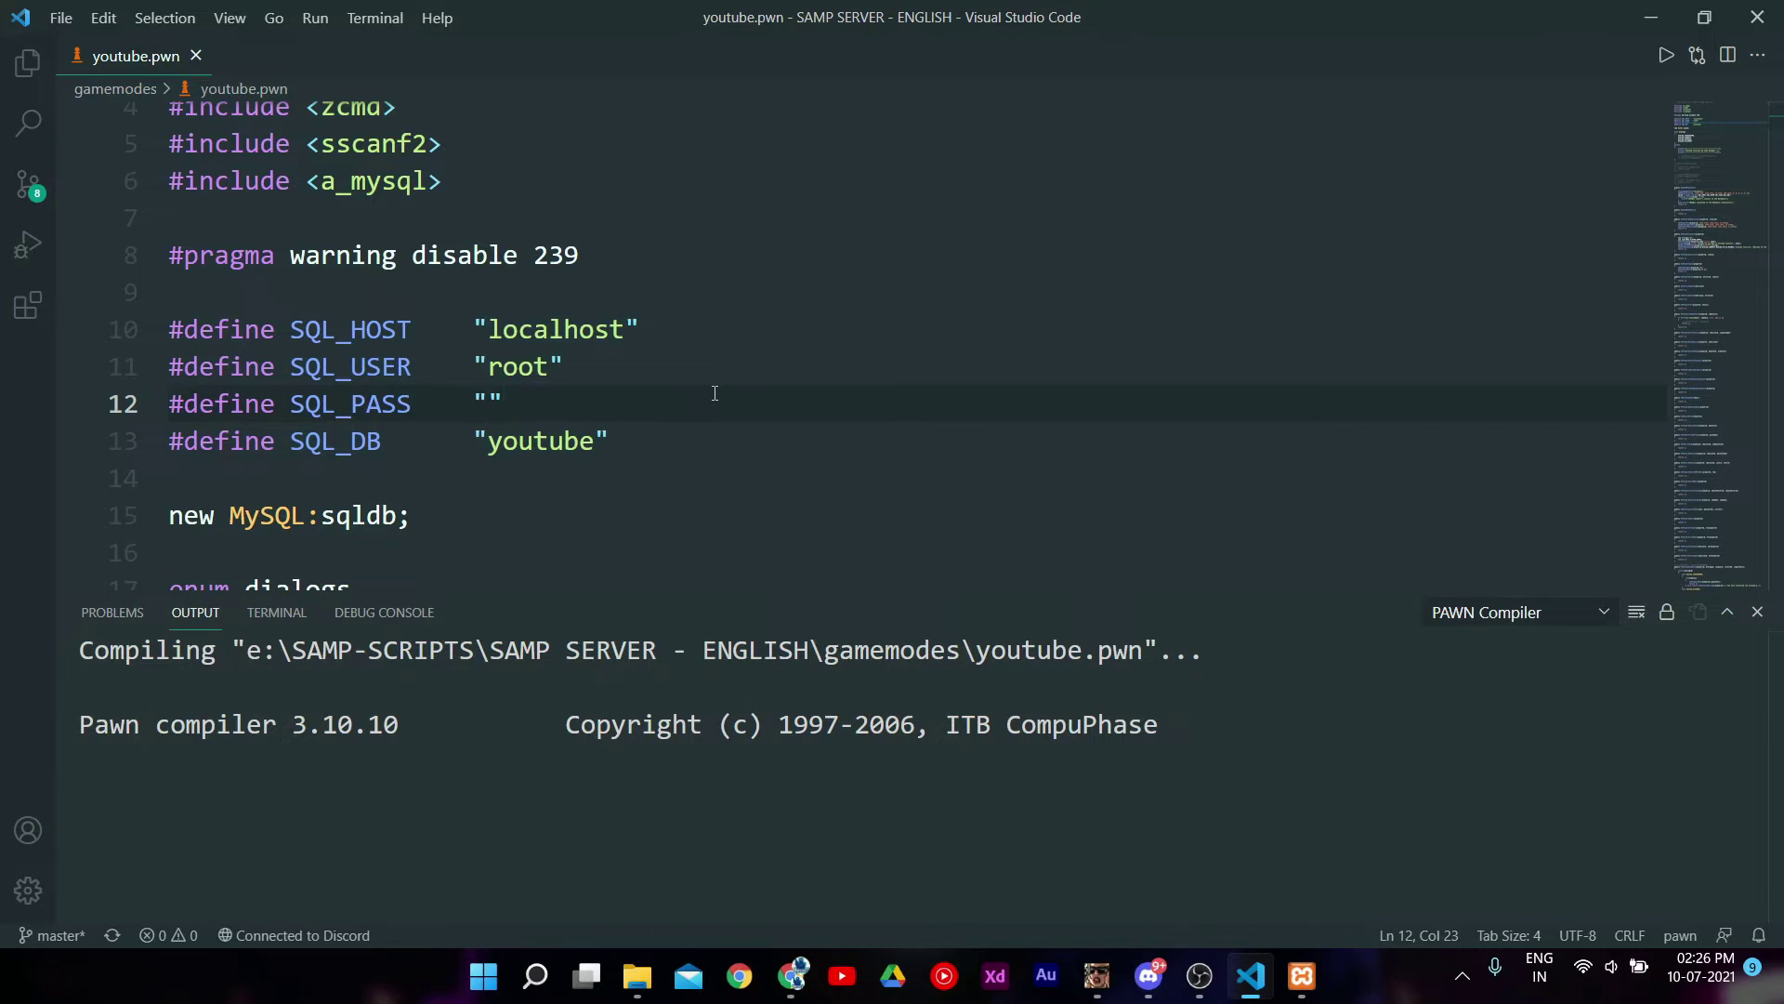
{"action": "key", "text": "alt+Tab"}
{"action": "key", "text": "alt+Tab"}
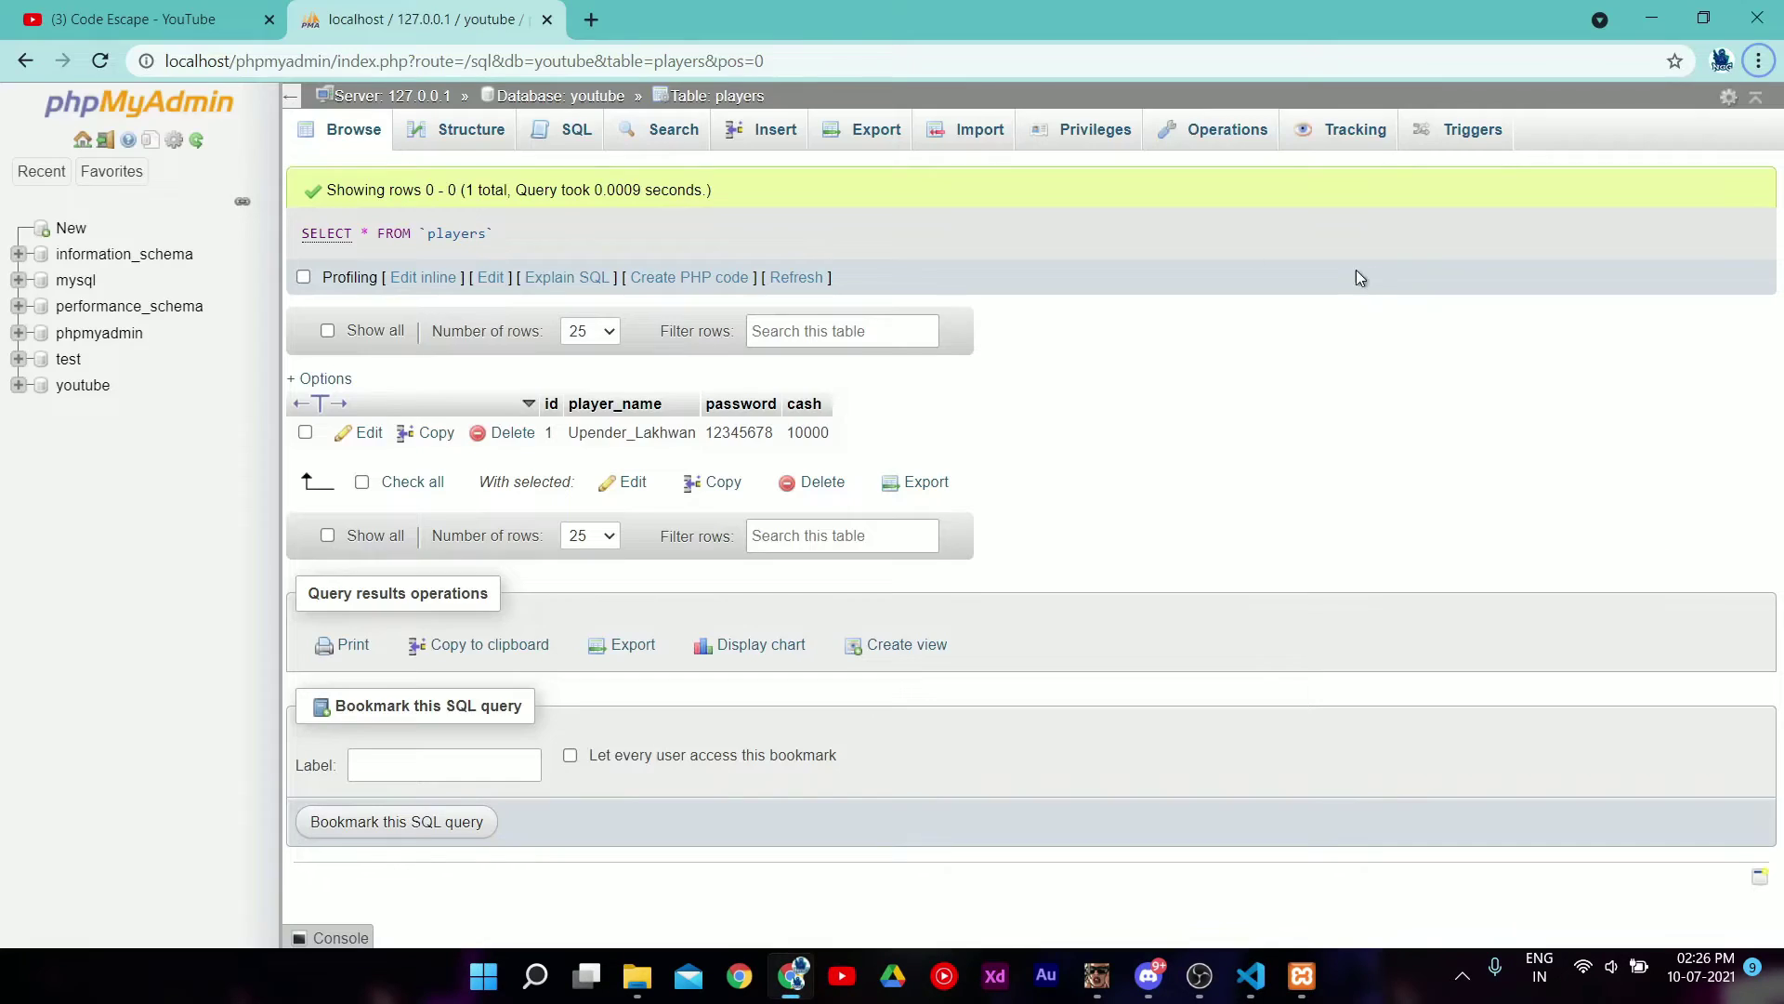
Export the youtube database to a downloaded youtube.sql, then open its Import page.
{"action": "left_click", "coordinate": [82, 386]}
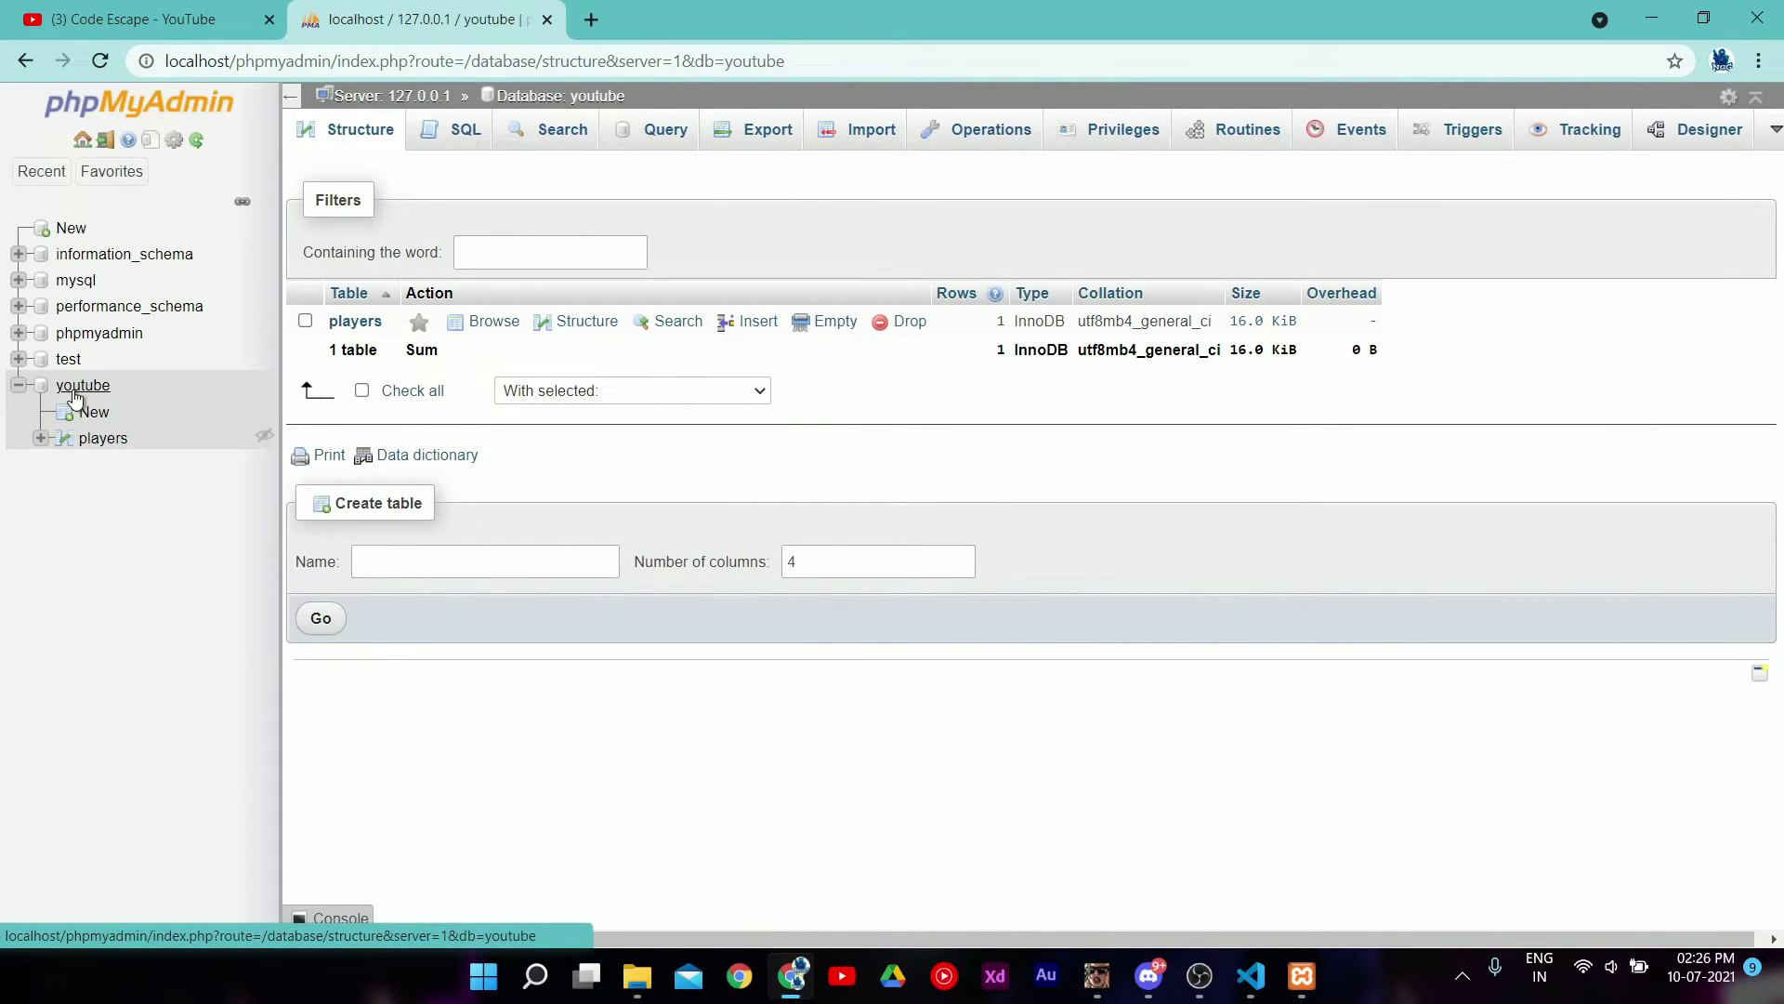
{"action": "left_click", "coordinate": [739, 130]}
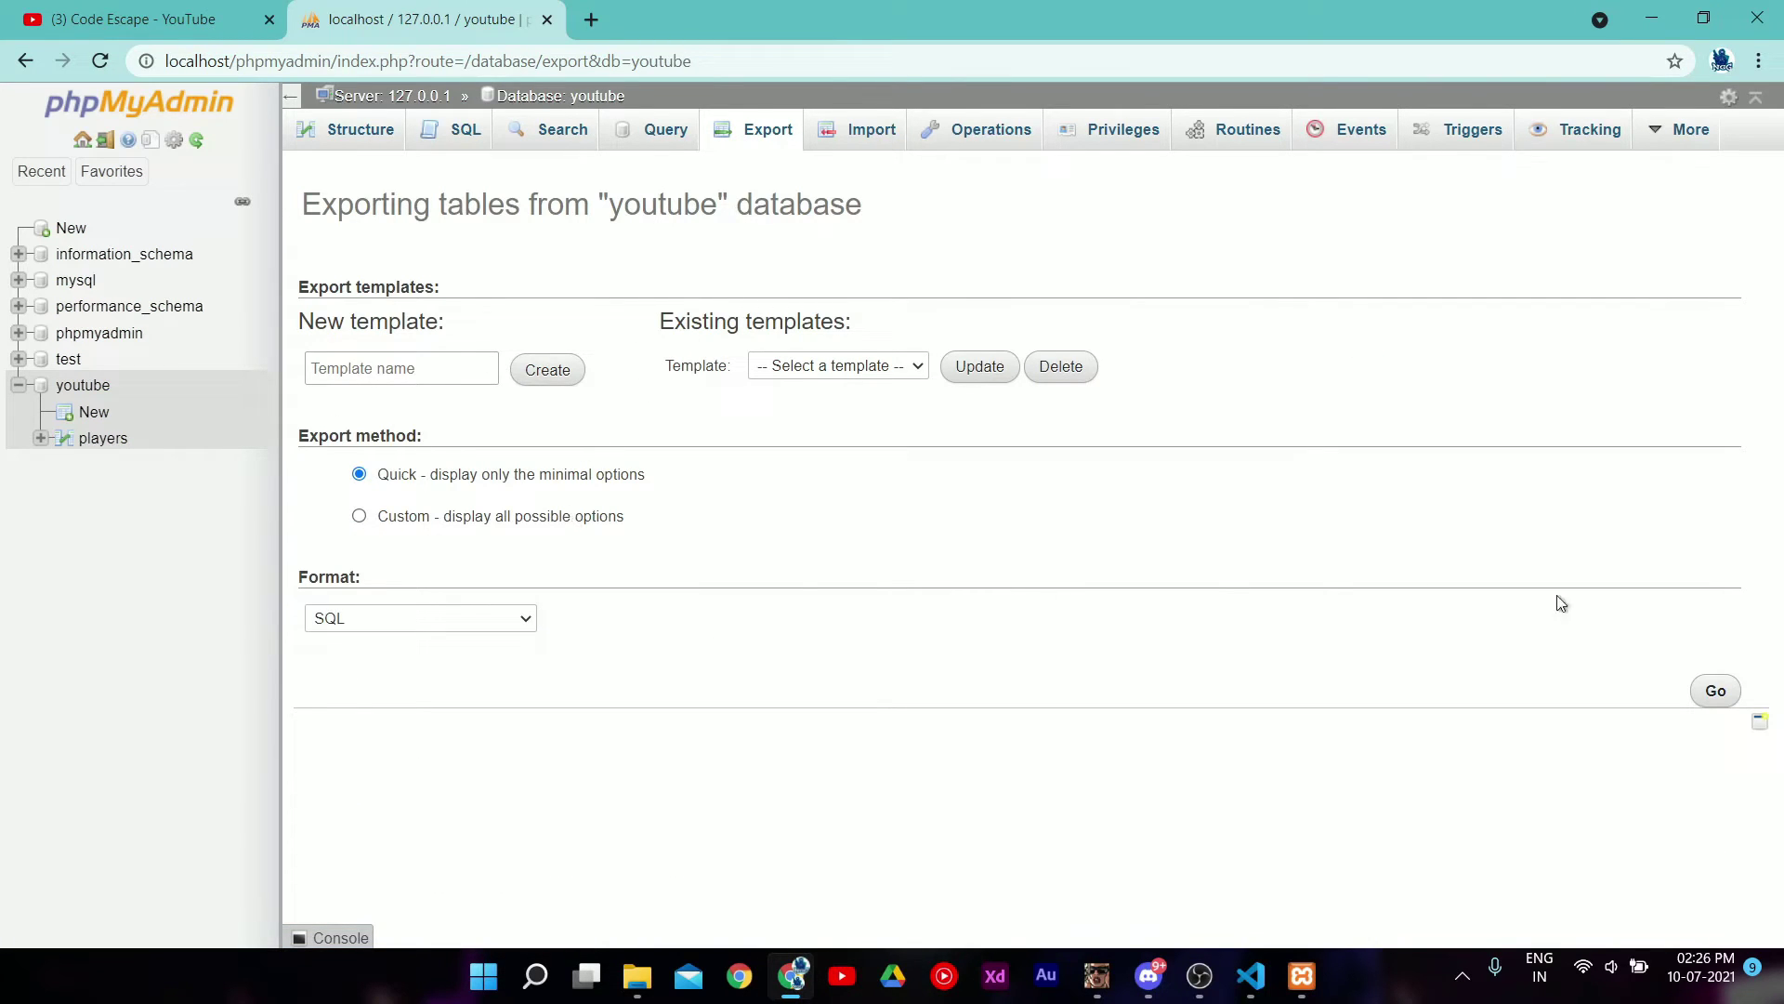
{"action": "left_click", "coordinate": [1726, 691]}
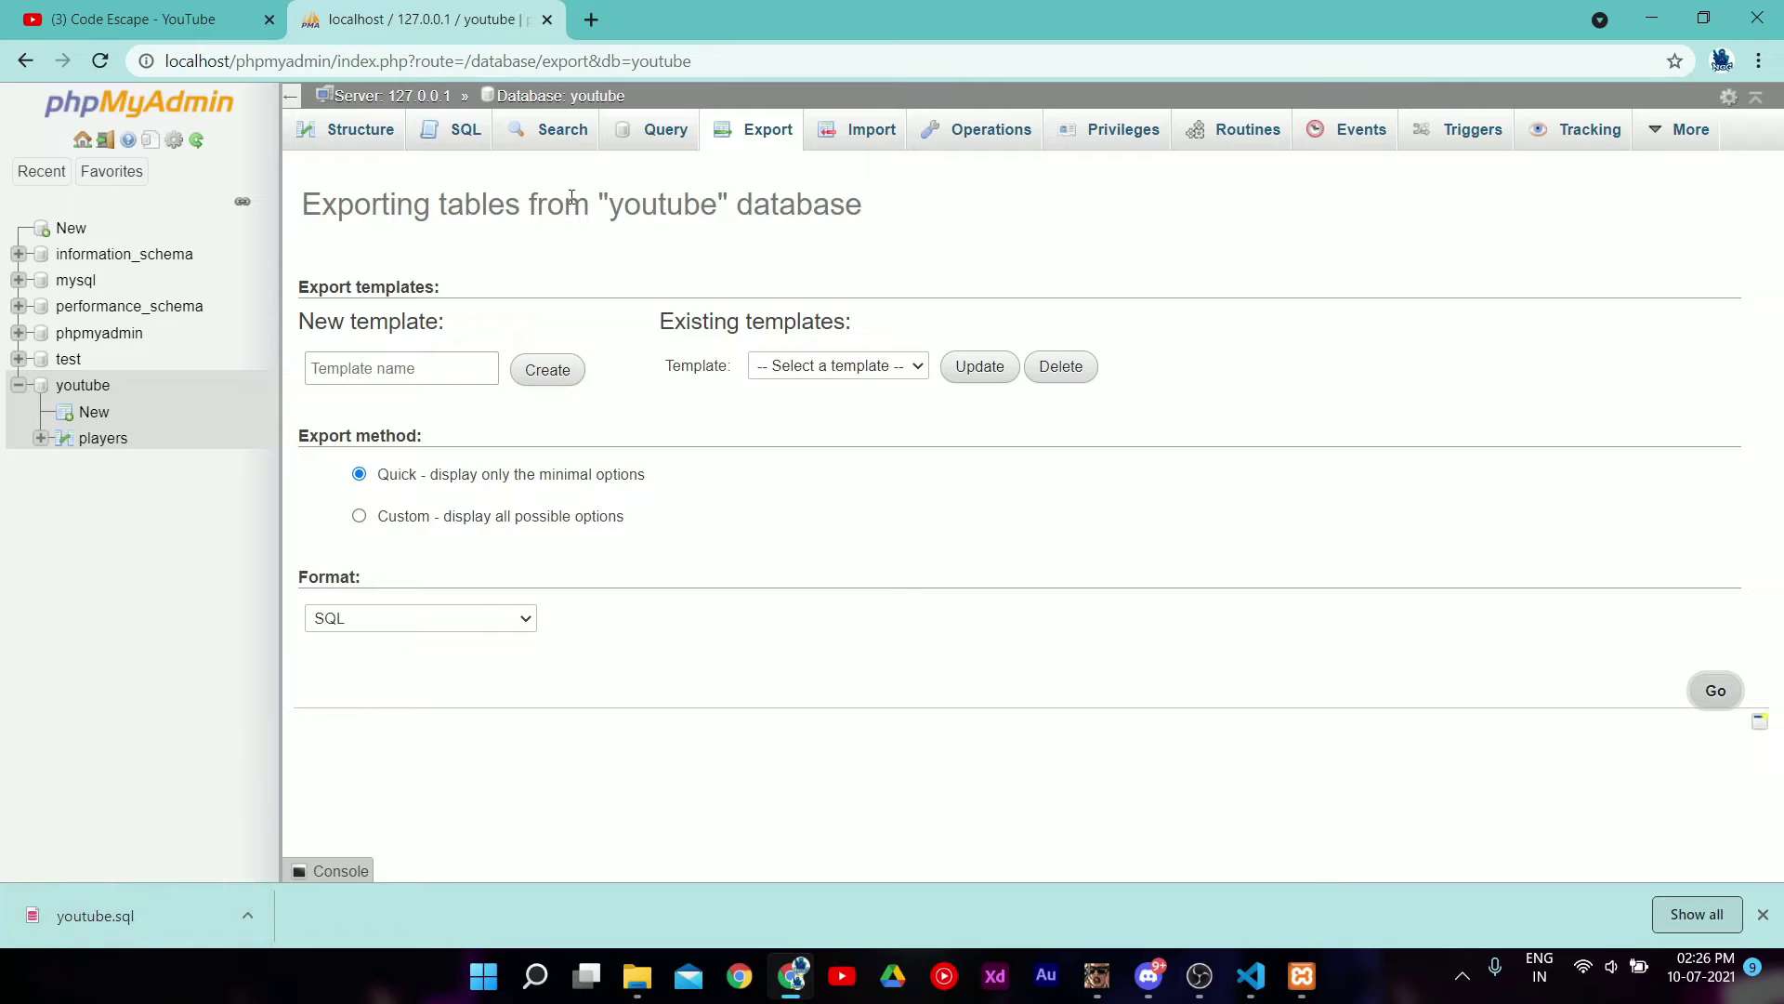
{"action": "left_click", "coordinate": [842, 140]}
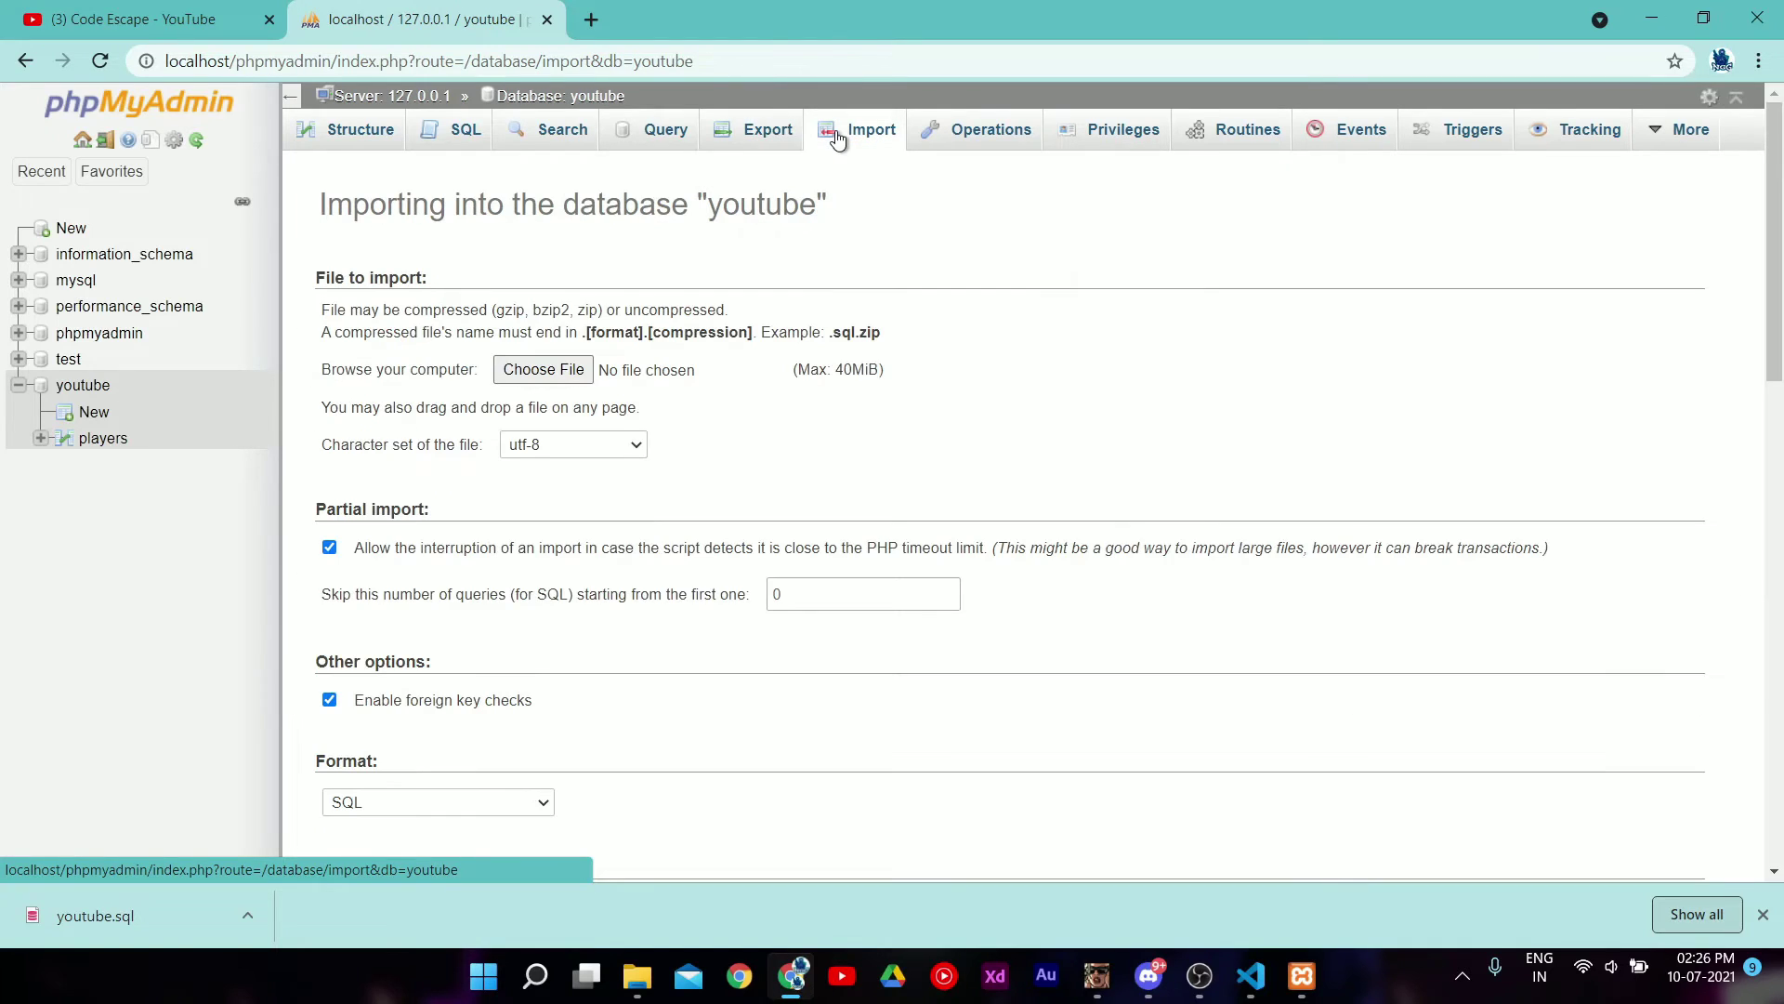
Choose youtube.sql from Downloads as the import file and dismiss the download notice.
{"action": "left_click", "coordinate": [541, 369]}
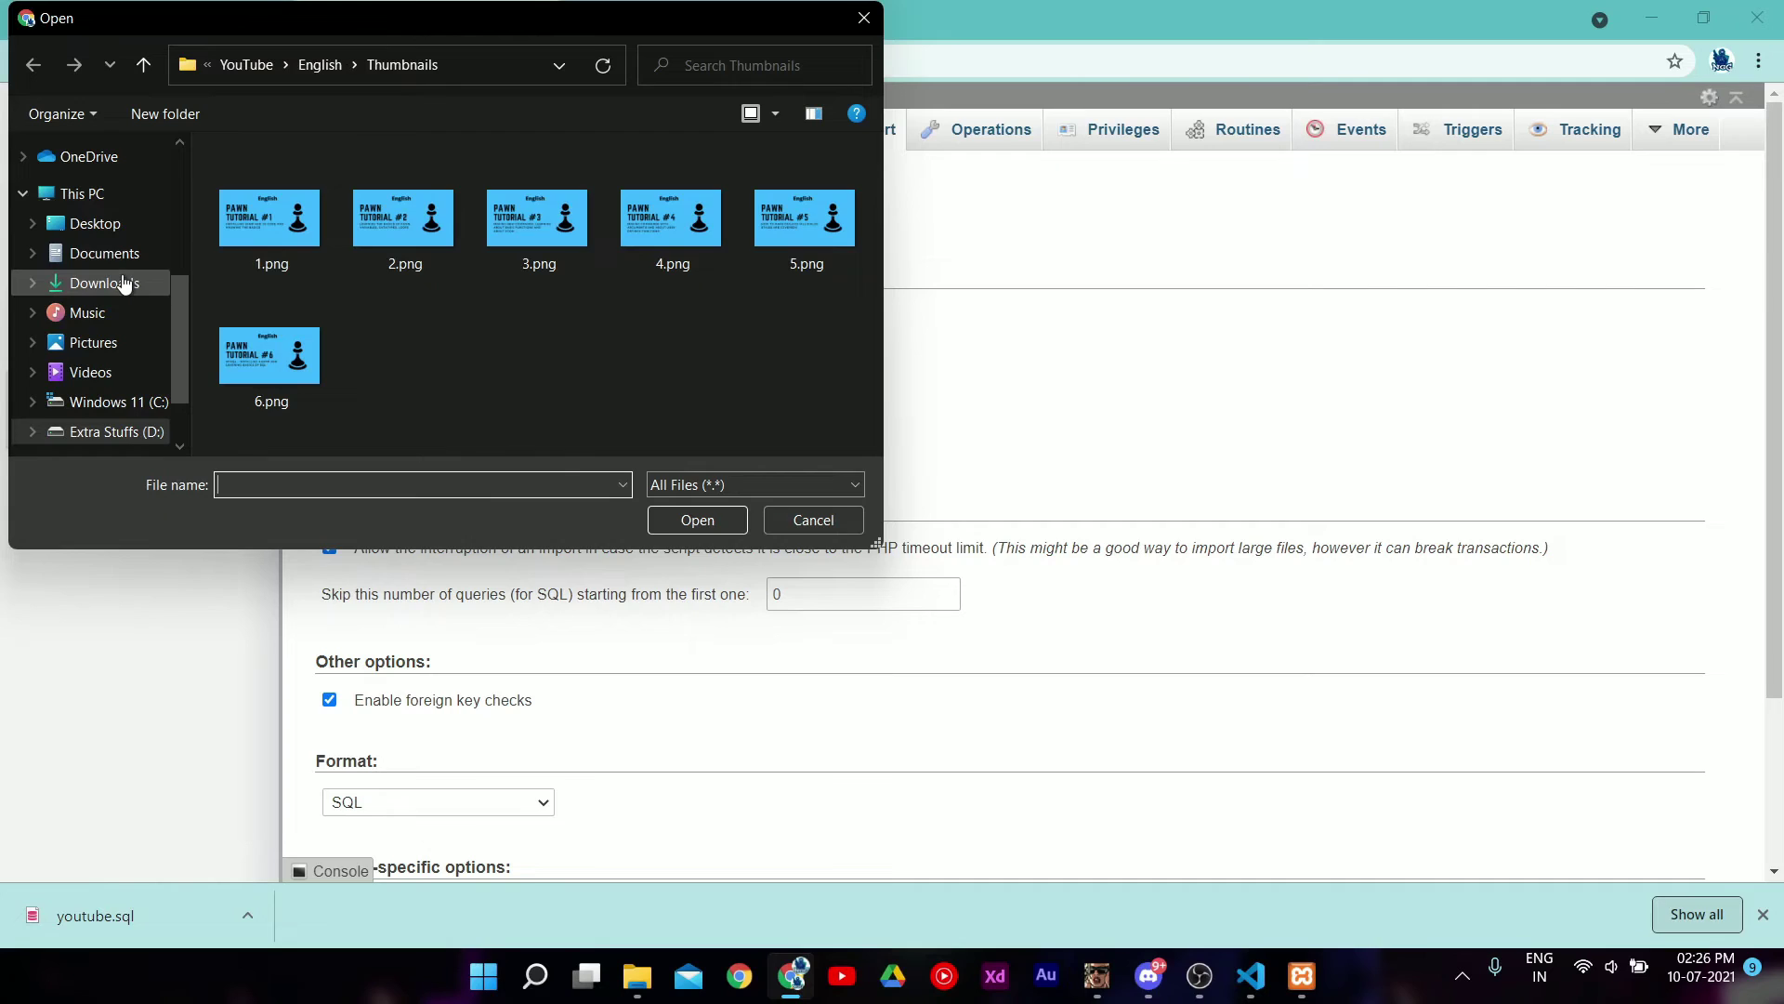
{"action": "left_click", "coordinate": [104, 283]}
{"action": "double_click", "coordinate": [272, 230]}
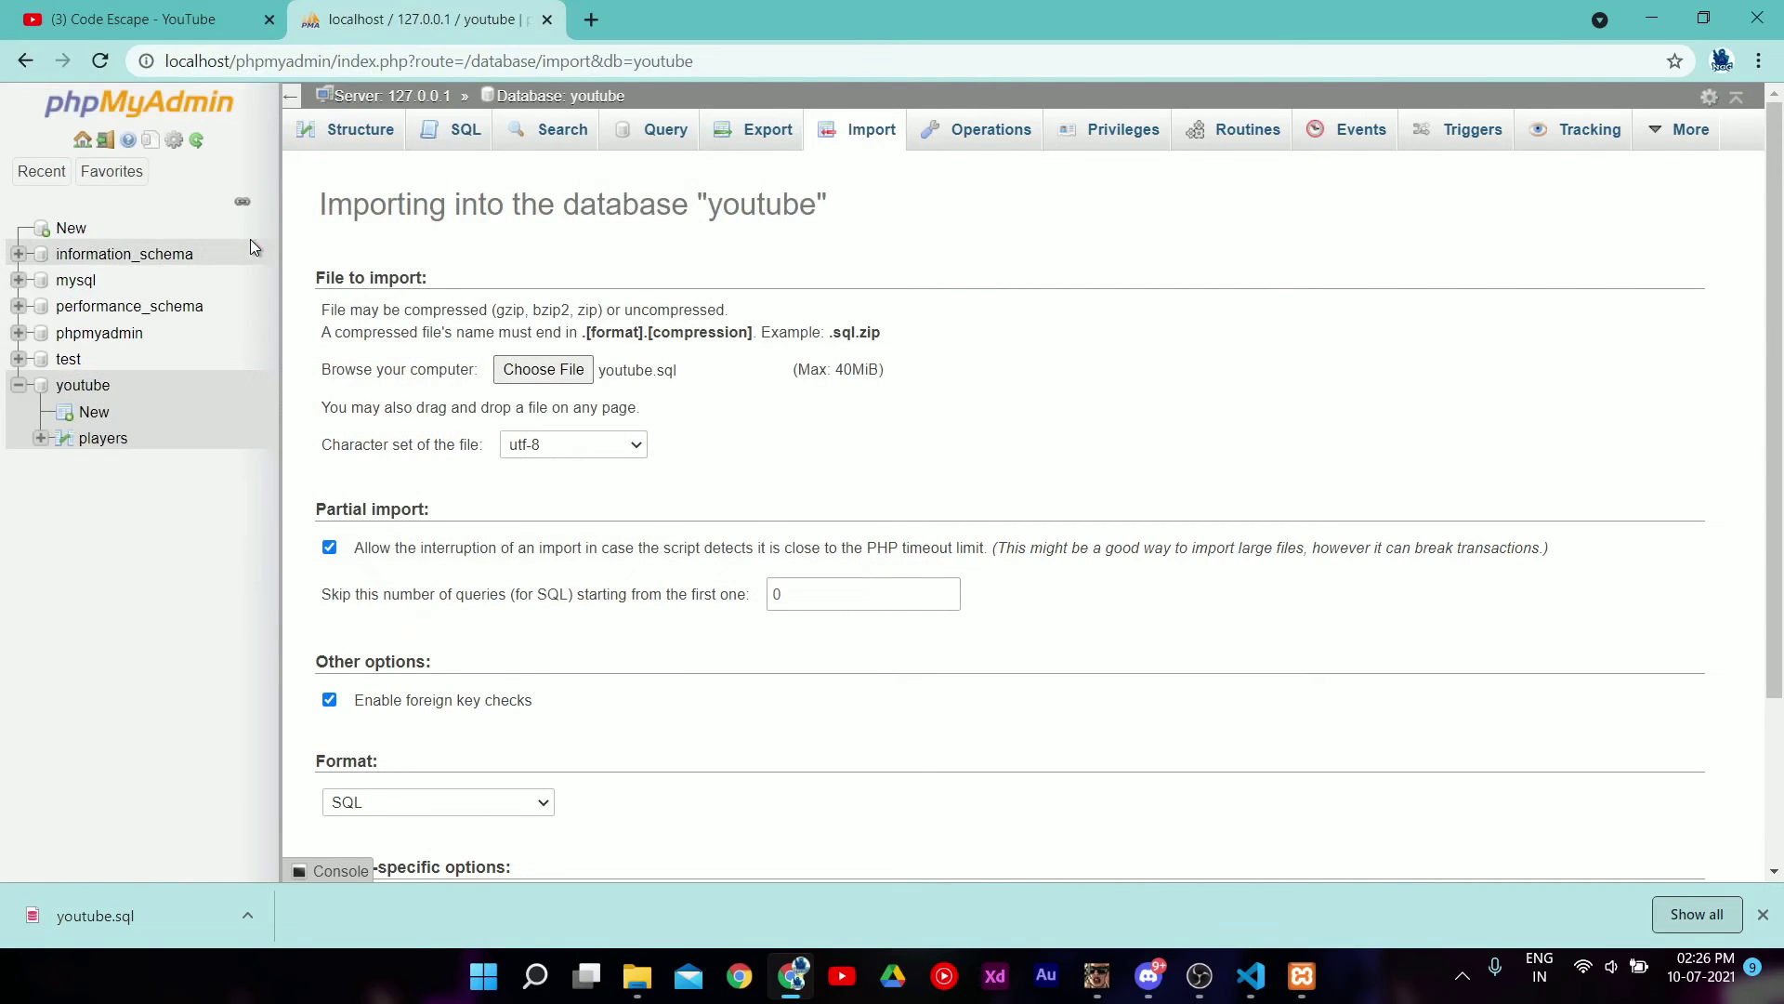
{"action": "scroll", "coordinate": [1611, 670], "scroll_direction": "down", "scroll_amount": 3}
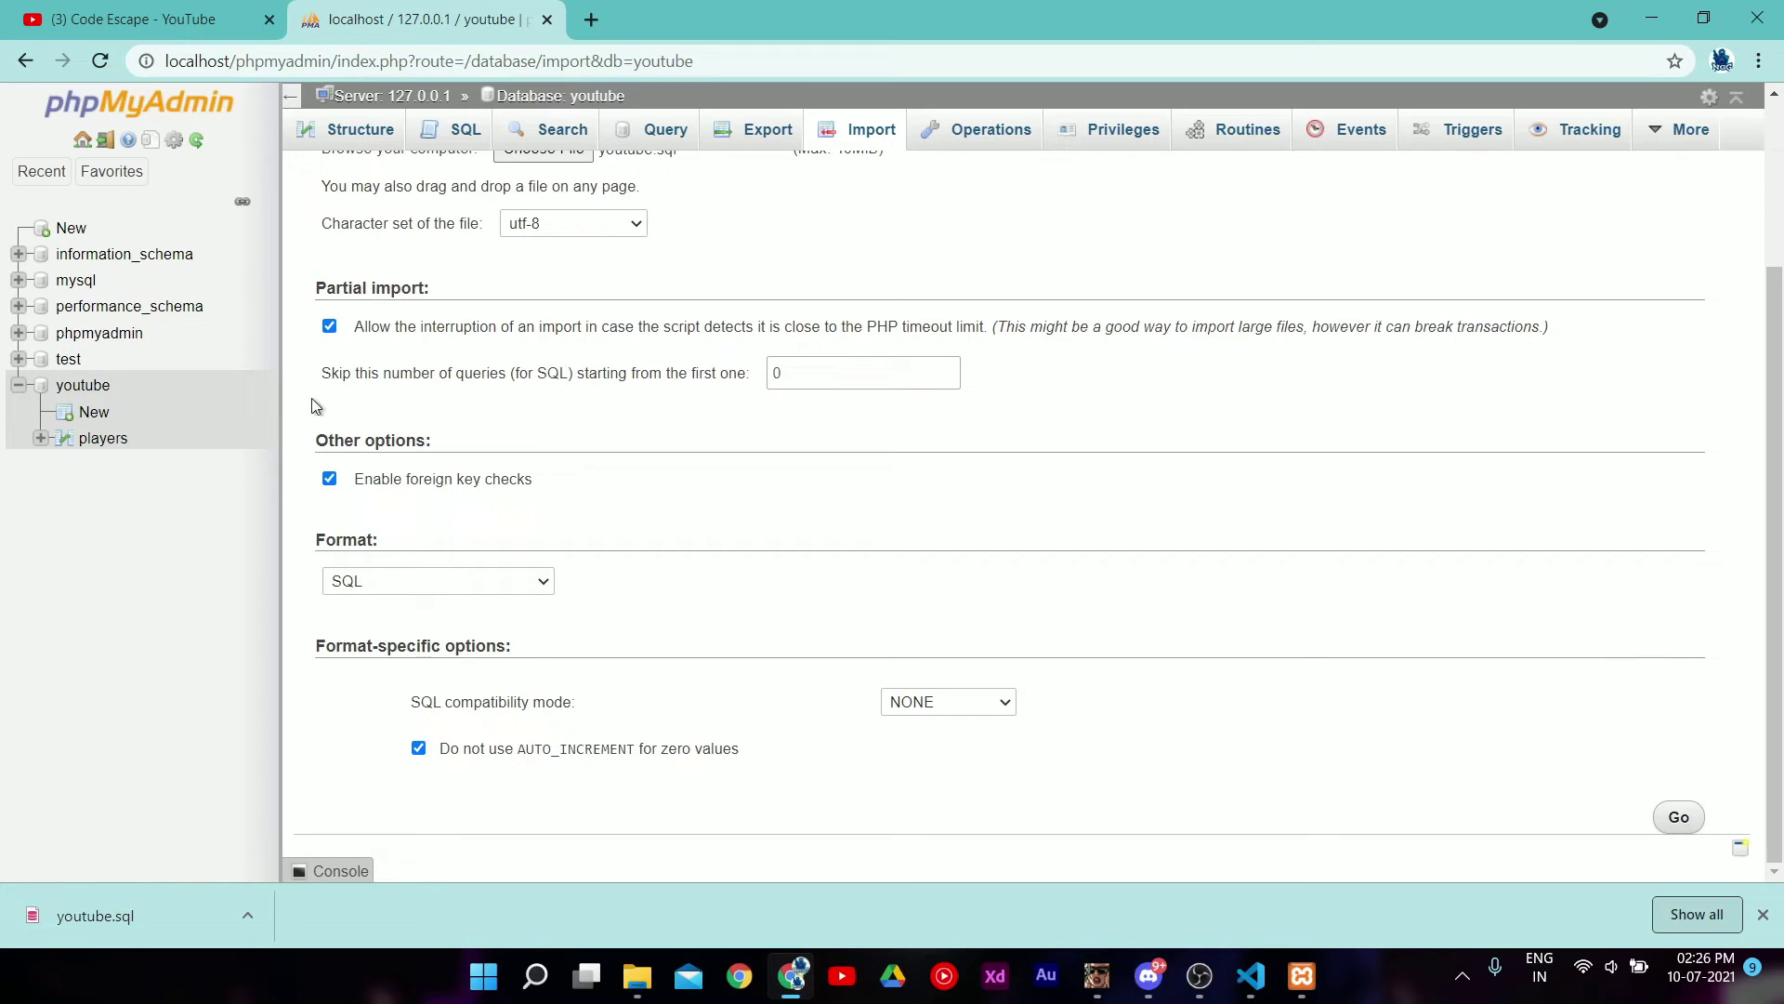
{"action": "left_click", "coordinate": [1762, 915]}
{"action": "scroll", "coordinate": [850, 460], "scroll_direction": "up", "scroll_amount": 3}
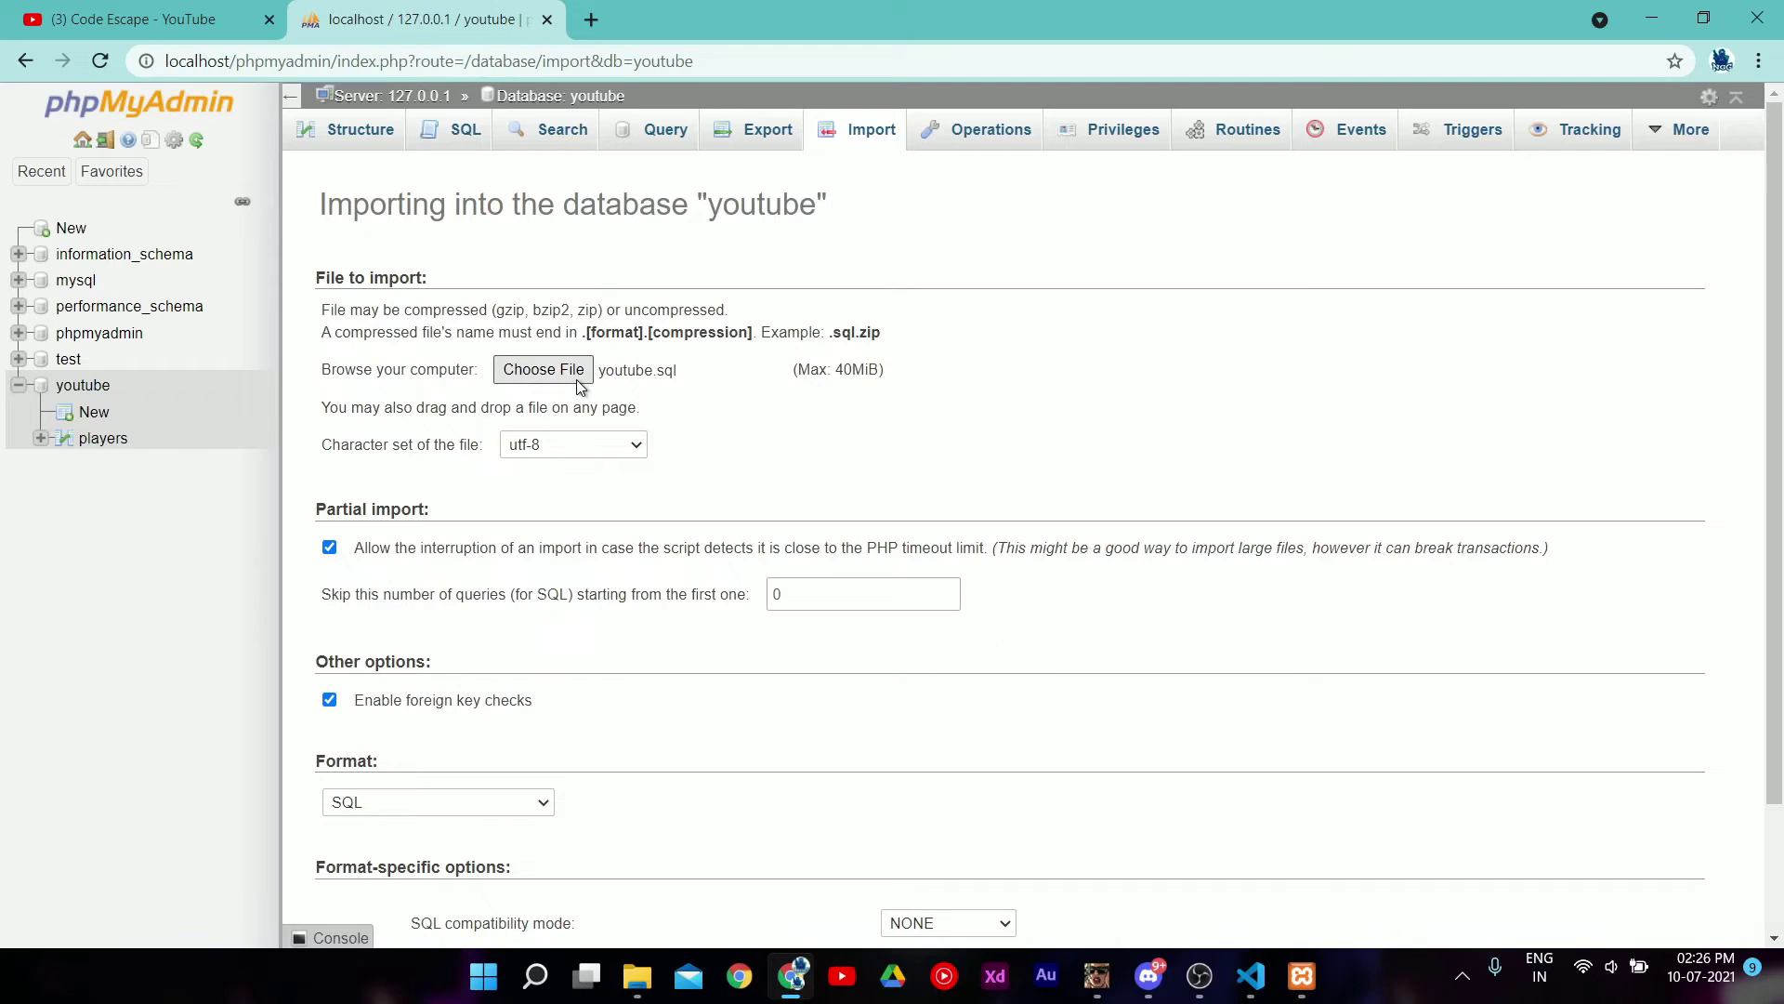
Back in youtube.pwn, highlight sqldb in the OnGameModeInit mysql_connect call.
{"action": "key", "text": "ctrl+Tab"}
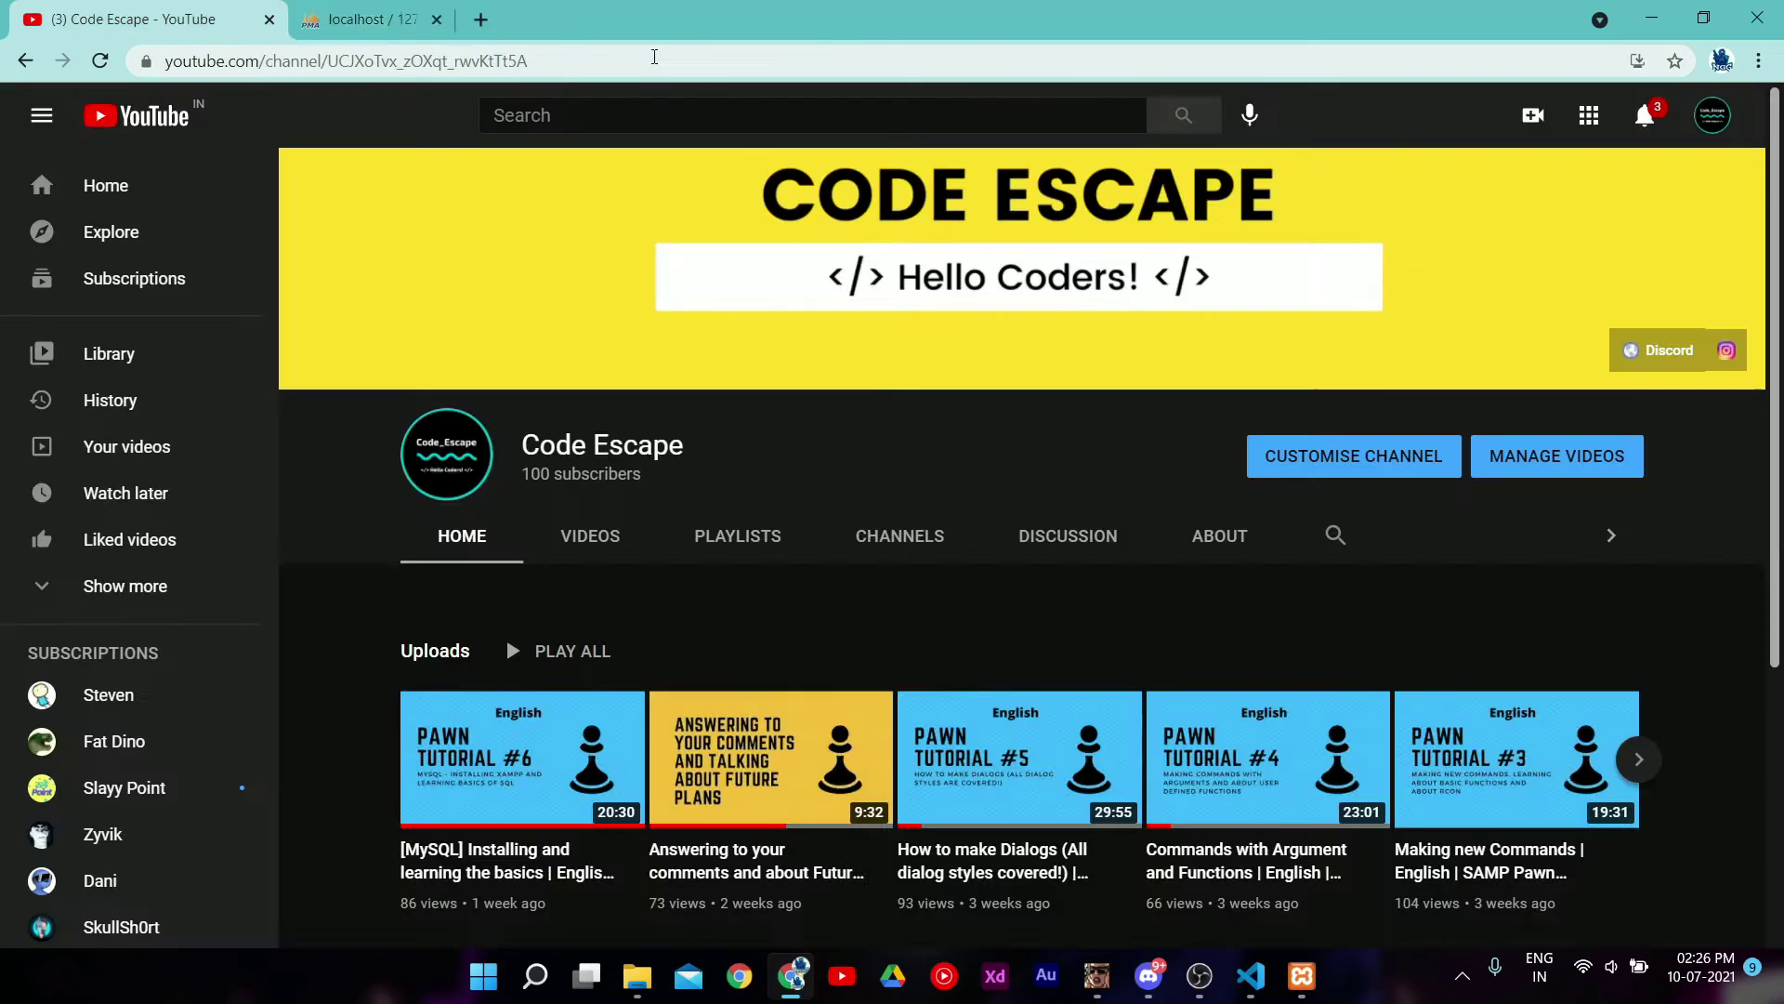
{"action": "key", "text": "alt+Tab"}
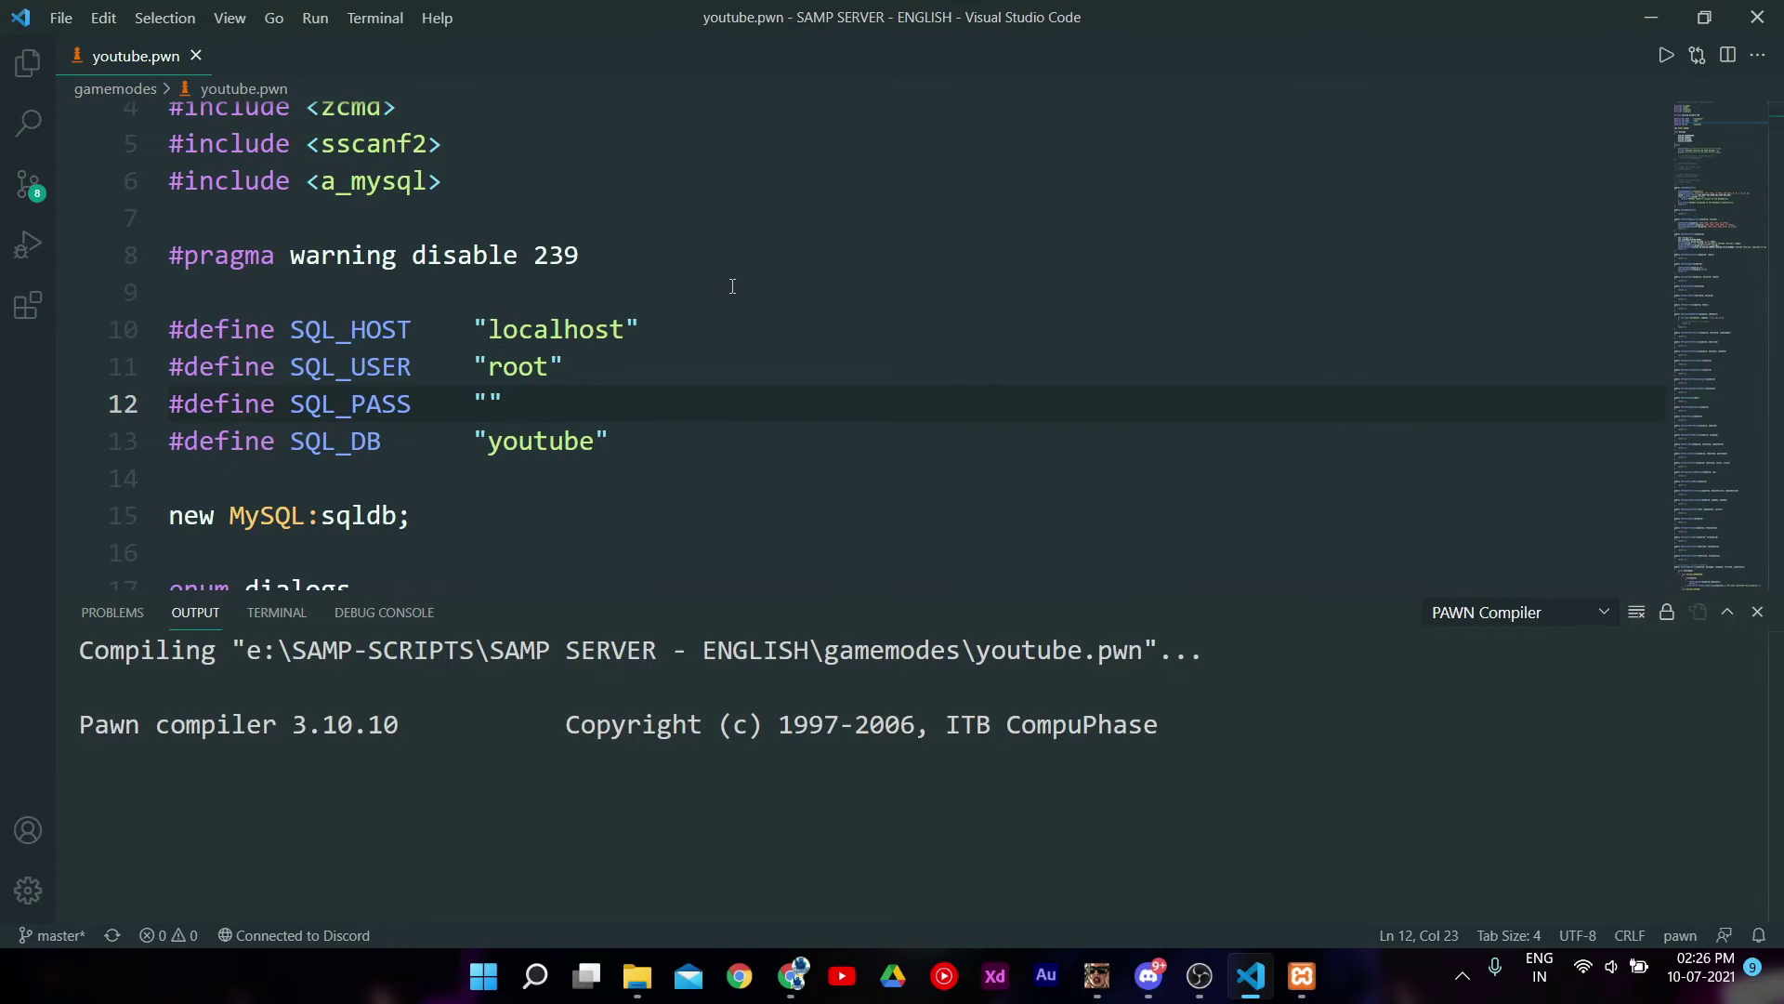
{"action": "scroll", "coordinate": [731, 285], "scroll_direction": "down", "scroll_amount": 4}
{"action": "scroll", "coordinate": [711, 293], "scroll_direction": "down", "scroll_amount": 4}
{"action": "scroll", "coordinate": [697, 301], "scroll_direction": "down", "scroll_amount": 3}
{"action": "scroll", "coordinate": [694, 304], "scroll_direction": "down", "scroll_amount": 2}
{"action": "scroll", "coordinate": [692, 304], "scroll_direction": "down", "scroll_amount": 3}
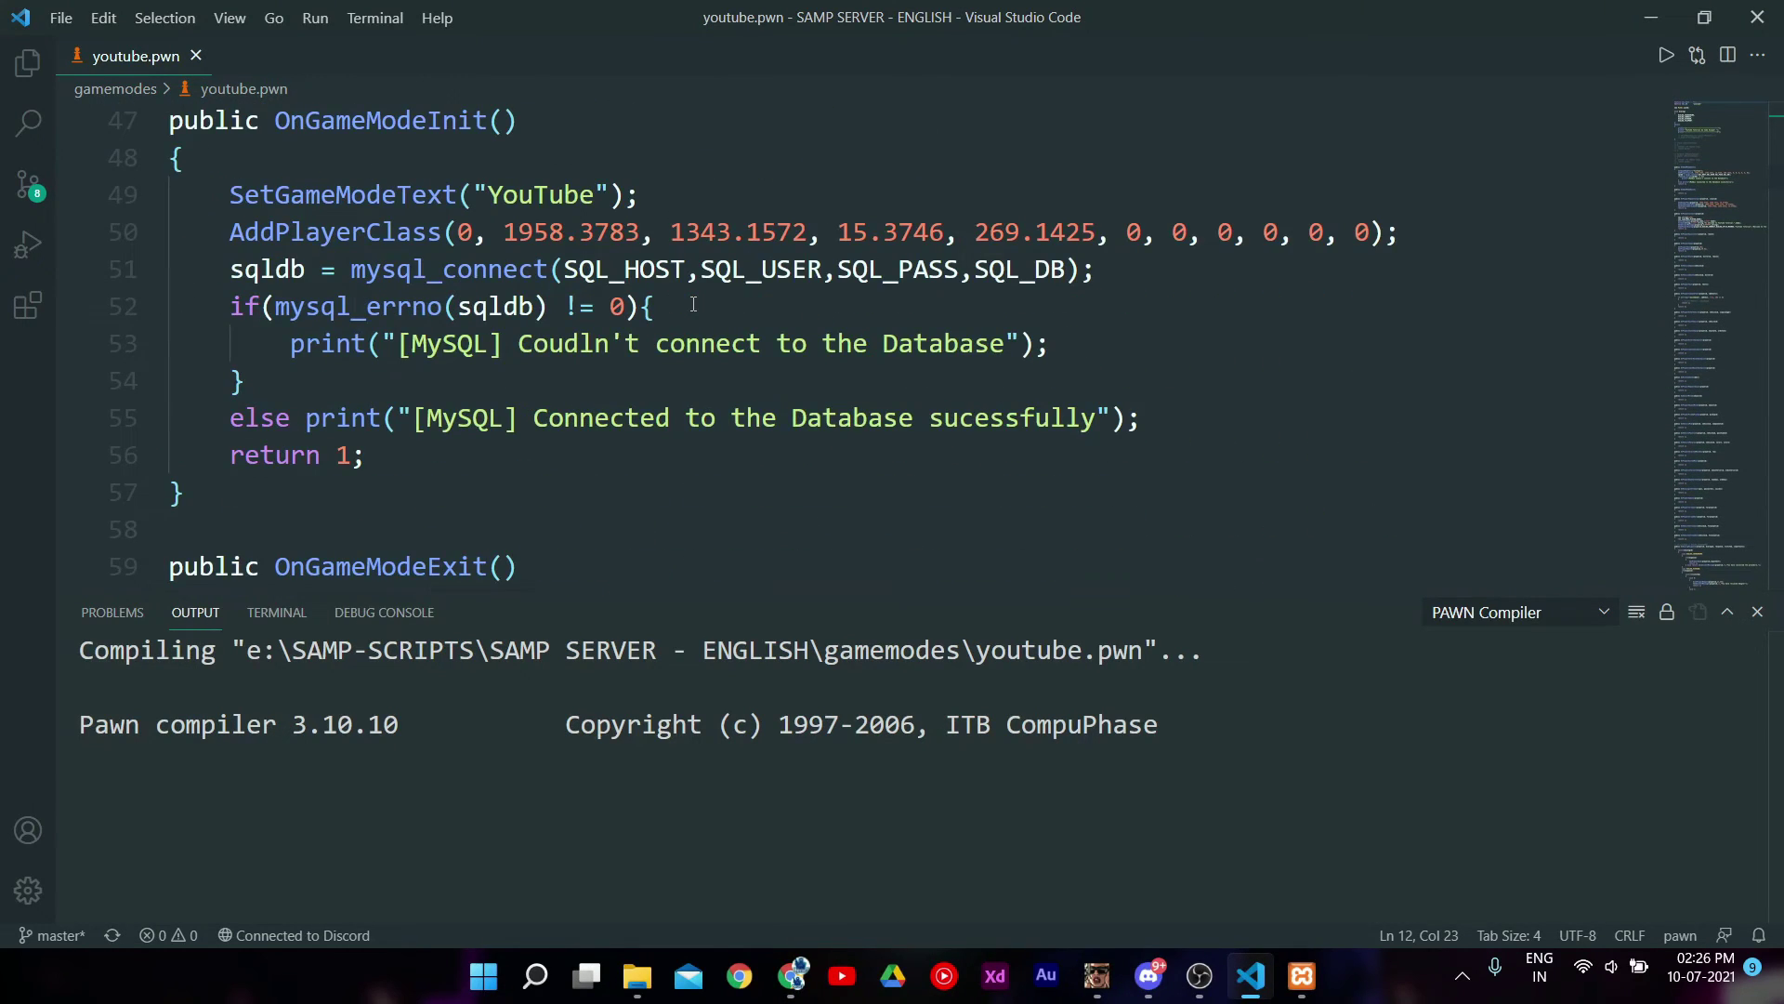
{"action": "scroll", "coordinate": [693, 304], "scroll_direction": "down", "scroll_amount": 2}
{"action": "left_click", "coordinate": [268, 124]}
{"action": "double_click", "coordinate": [267, 124]}
{"action": "left_click", "coordinate": [632, 321]}
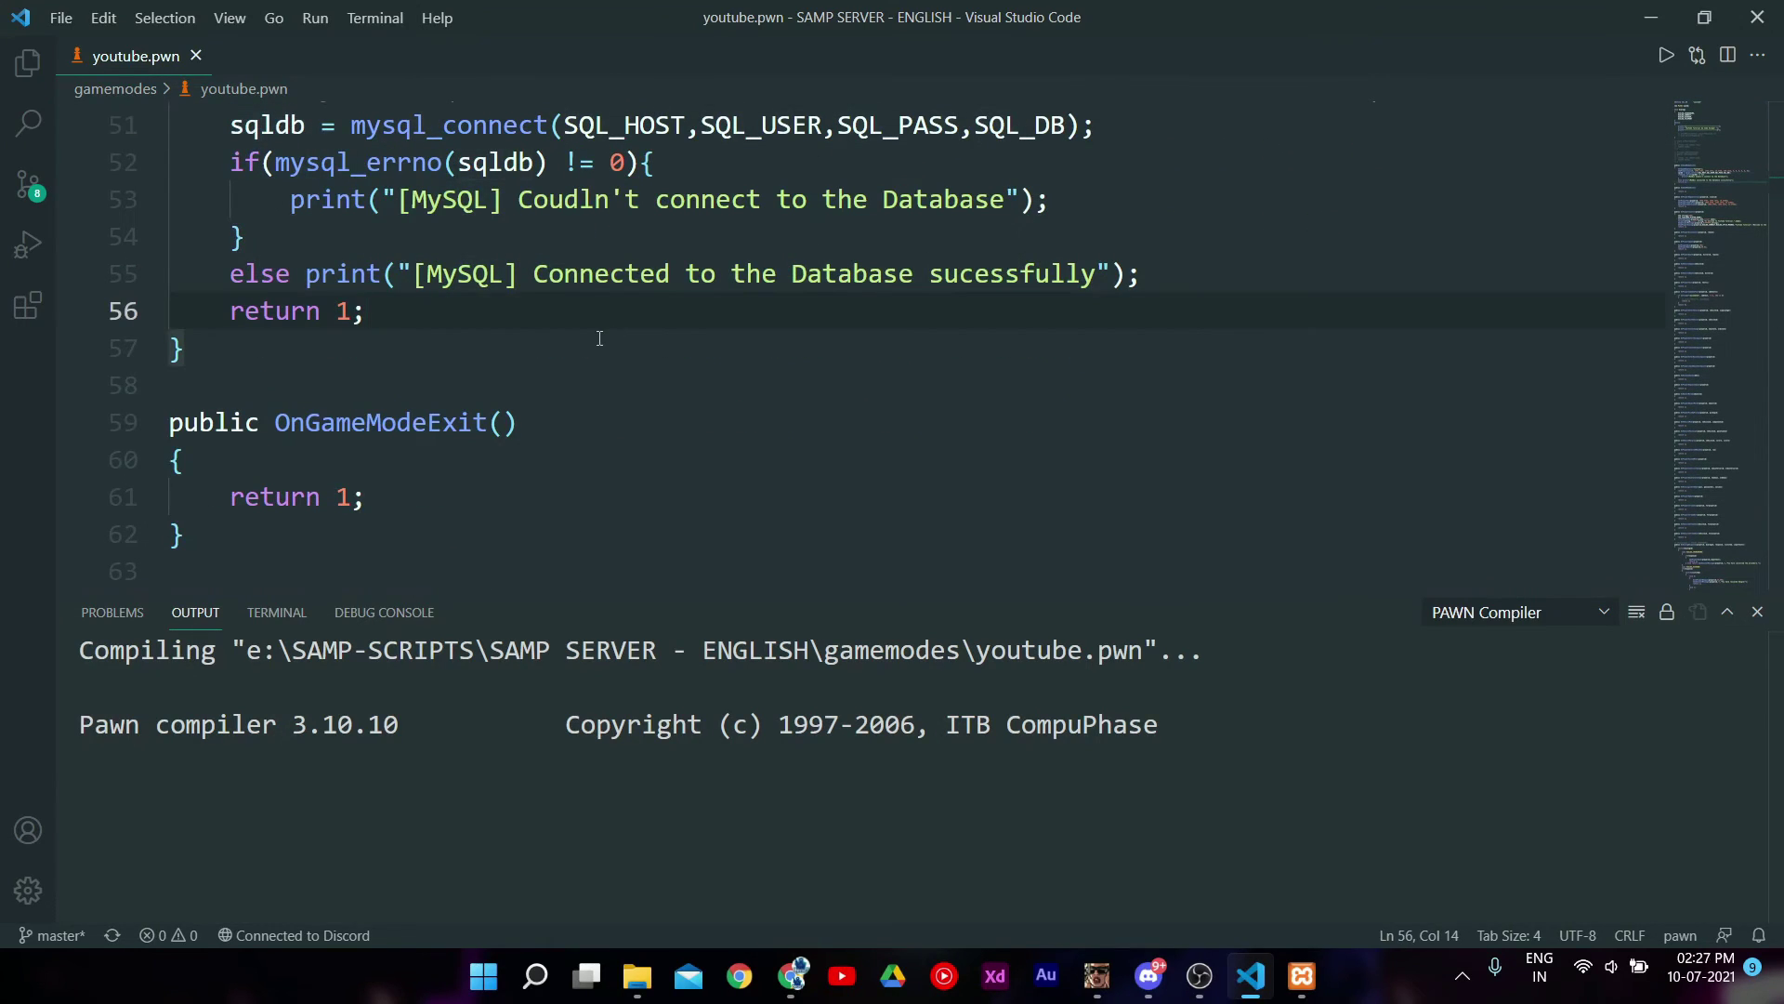
{"action": "scroll", "coordinate": [561, 364], "scroll_direction": "down", "scroll_amount": 2}
{"action": "scroll", "coordinate": [338, 342], "scroll_direction": "down", "scroll_amount": 3}
{"action": "scroll", "coordinate": [338, 342], "scroll_direction": "up", "scroll_amount": 3}
{"action": "scroll", "coordinate": [339, 342], "scroll_direction": "down", "scroll_amount": 4}
{"action": "scroll", "coordinate": [204, 458], "scroll_direction": "down", "scroll_amount": 2}
Write example mysql_tquery(), mysql_pquery() and mysql_query() calls on lines 82–84.
{"action": "left_click", "coordinate": [205, 488]}
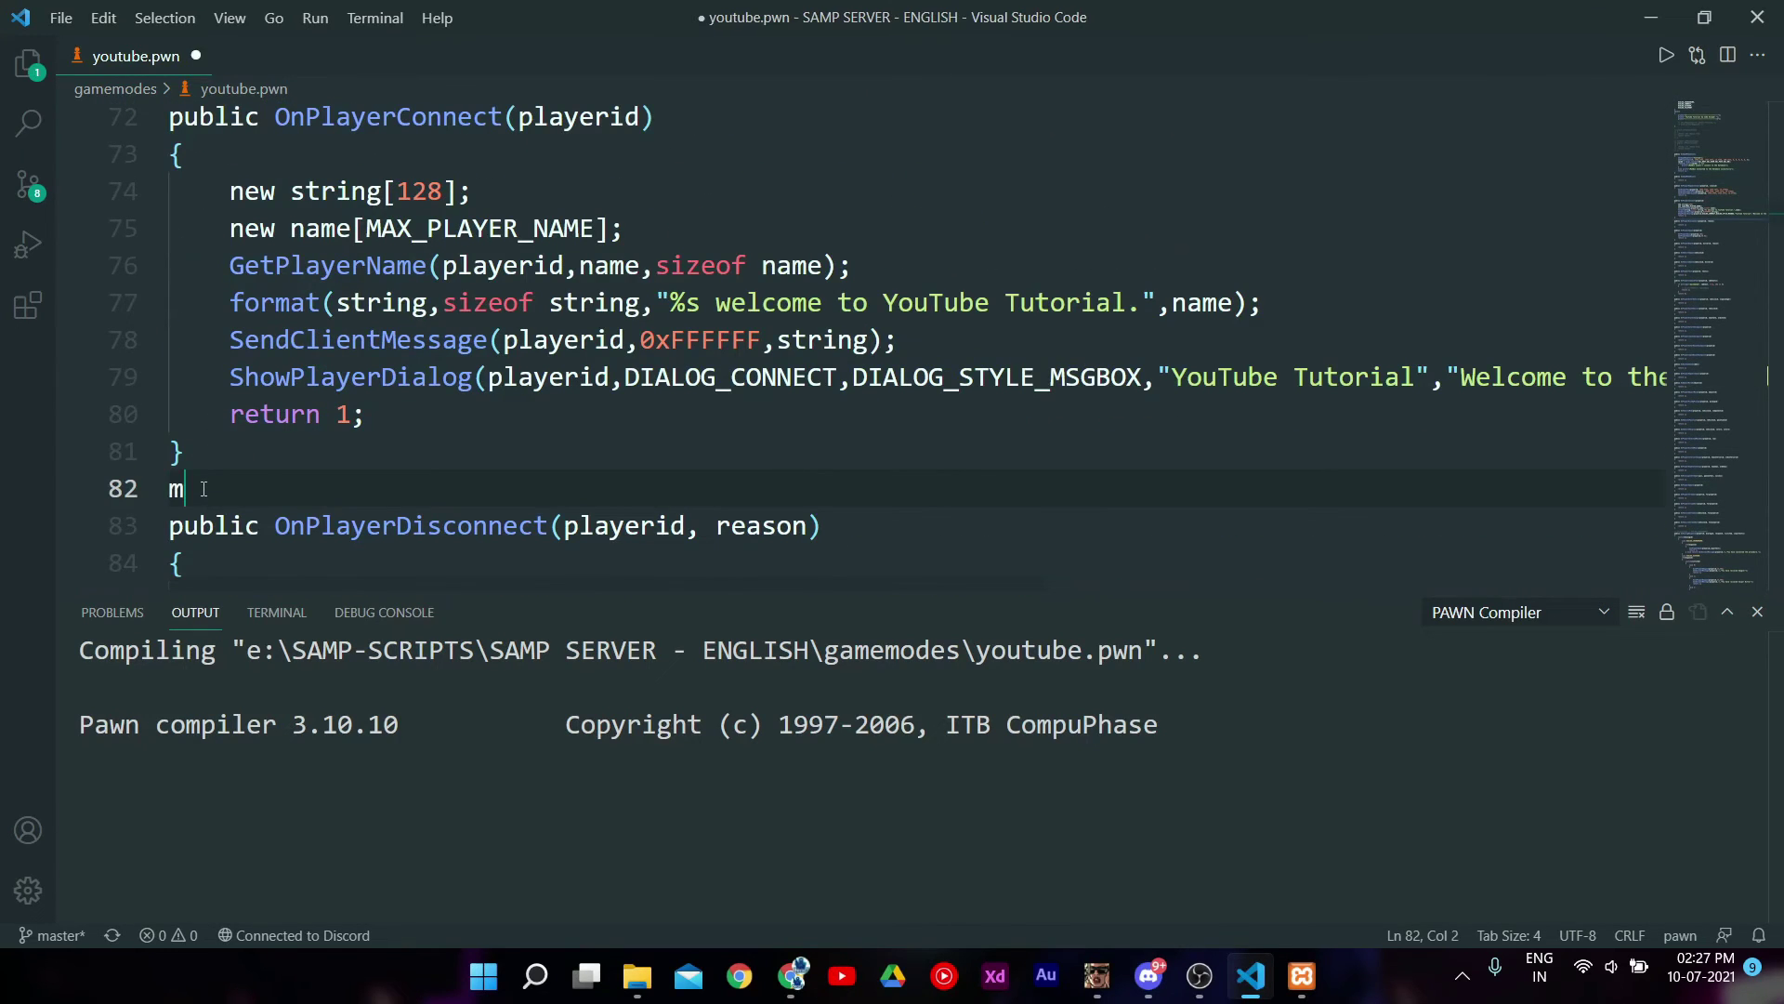
{"action": "type", "text": "mysql_tquer"}
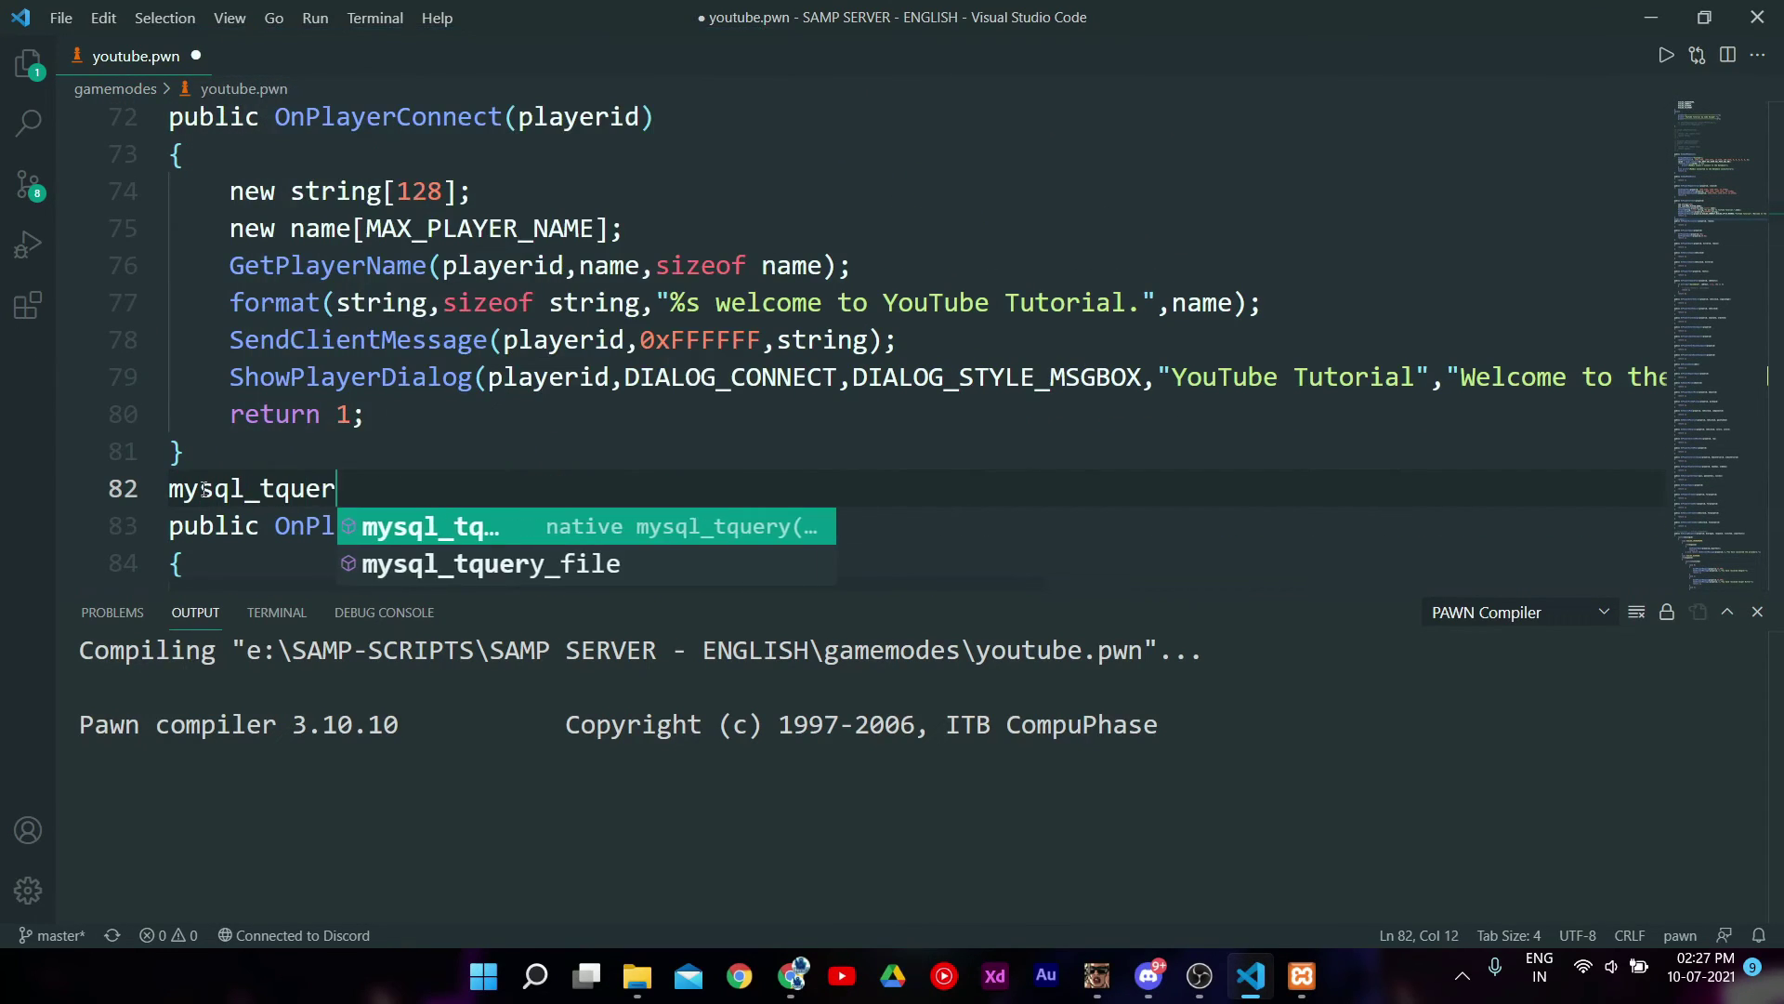
{"action": "type", "text": "y()"}
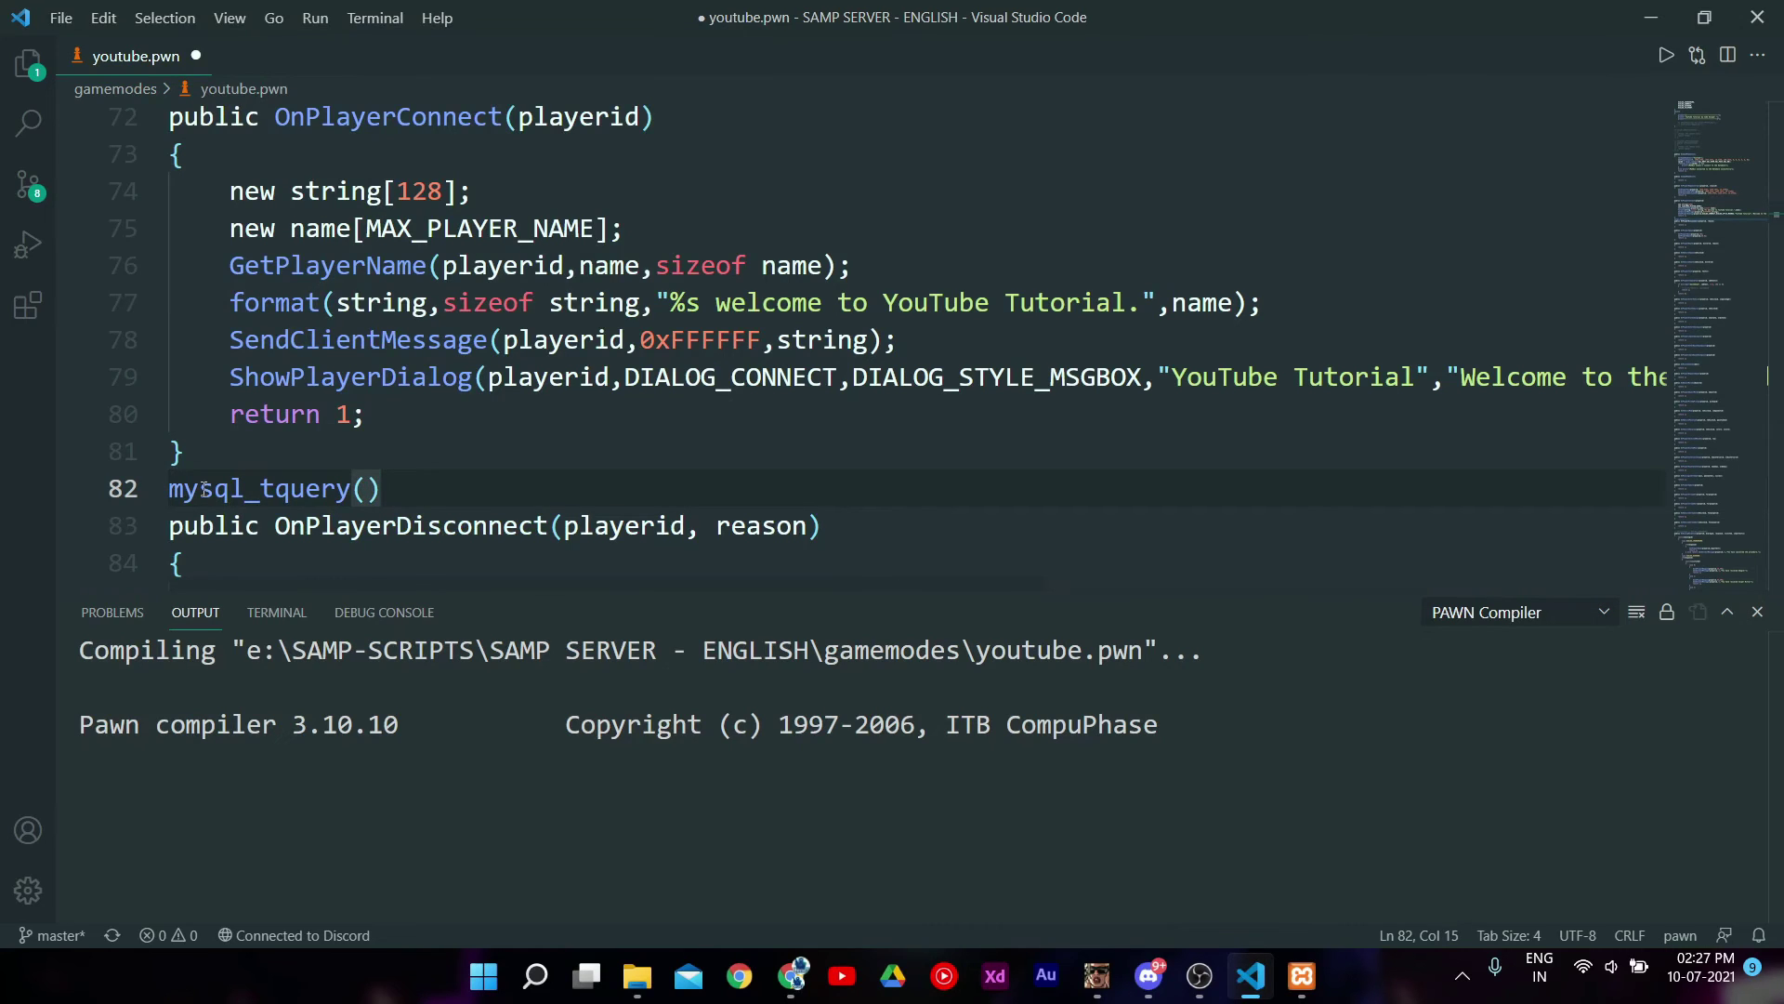
{"action": "key", "text": "End"}
{"action": "key", "text": "Return"}
{"action": "type", "text": "mysql_p"}
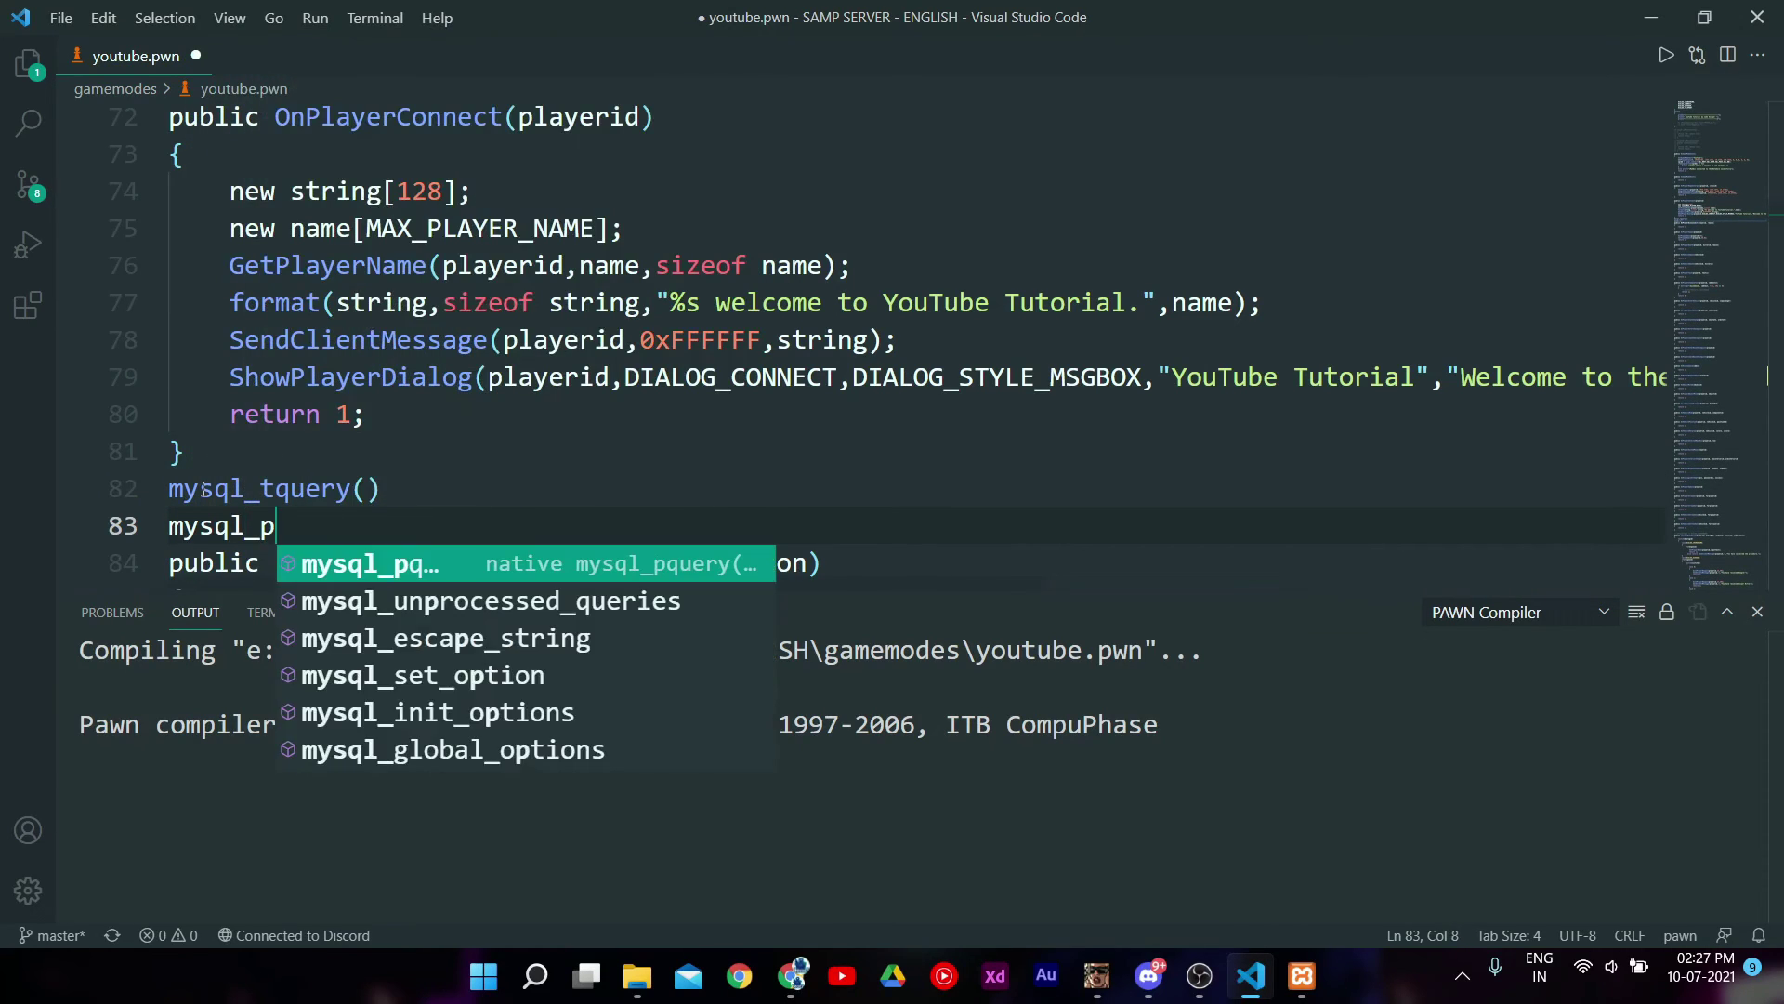
{"action": "type", "text": "query()"}
{"action": "key", "text": "Return"}
{"action": "type", "text": "m"}
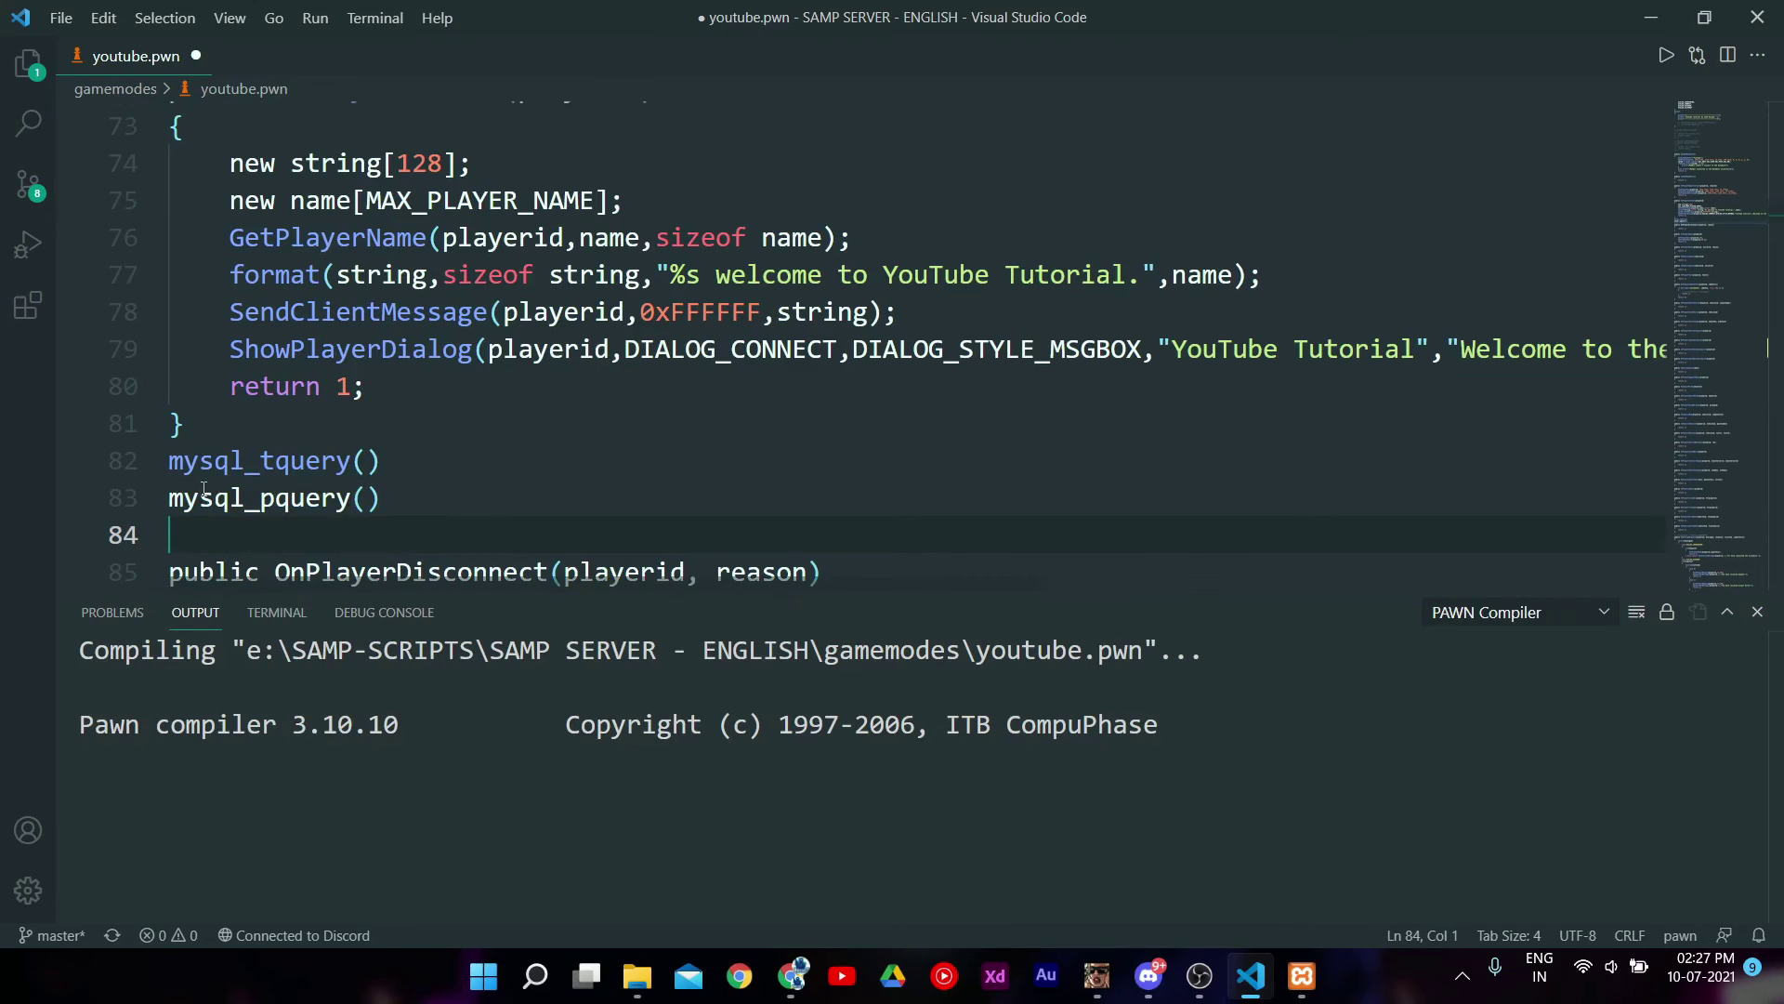
{"action": "type", "text": "ysql_query()"}
{"action": "key", "text": "Left"}
{"action": "key", "text": "Left"}
{"action": "key", "text": "Left"}
{"action": "key", "text": "Left"}
{"action": "key", "text": "Right"}
{"action": "key", "text": "Right"}
{"action": "key", "text": "Right"}
{"action": "key", "text": "End"}
{"action": "key", "text": "Return"}
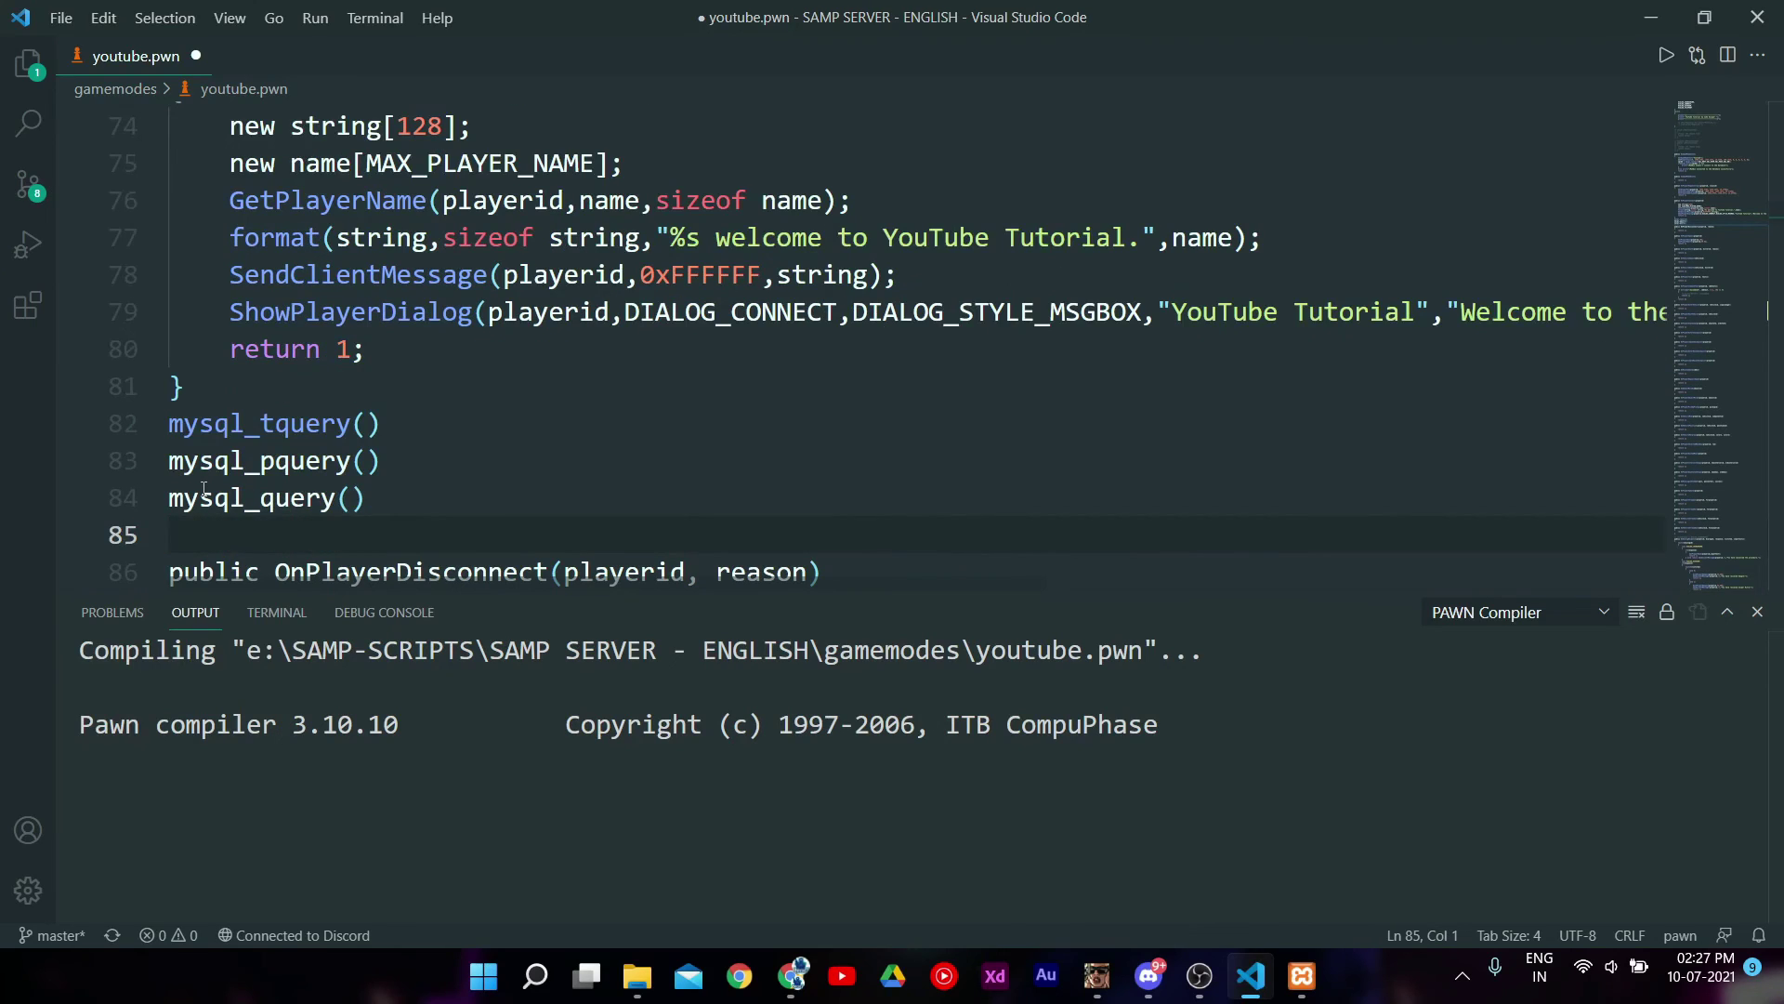
Delete the three example query lines and the leftover blank line, then save youtube.pwn.
{"action": "left_click_drag", "start_coordinate": [365, 497], "coordinate": [200, 426]}
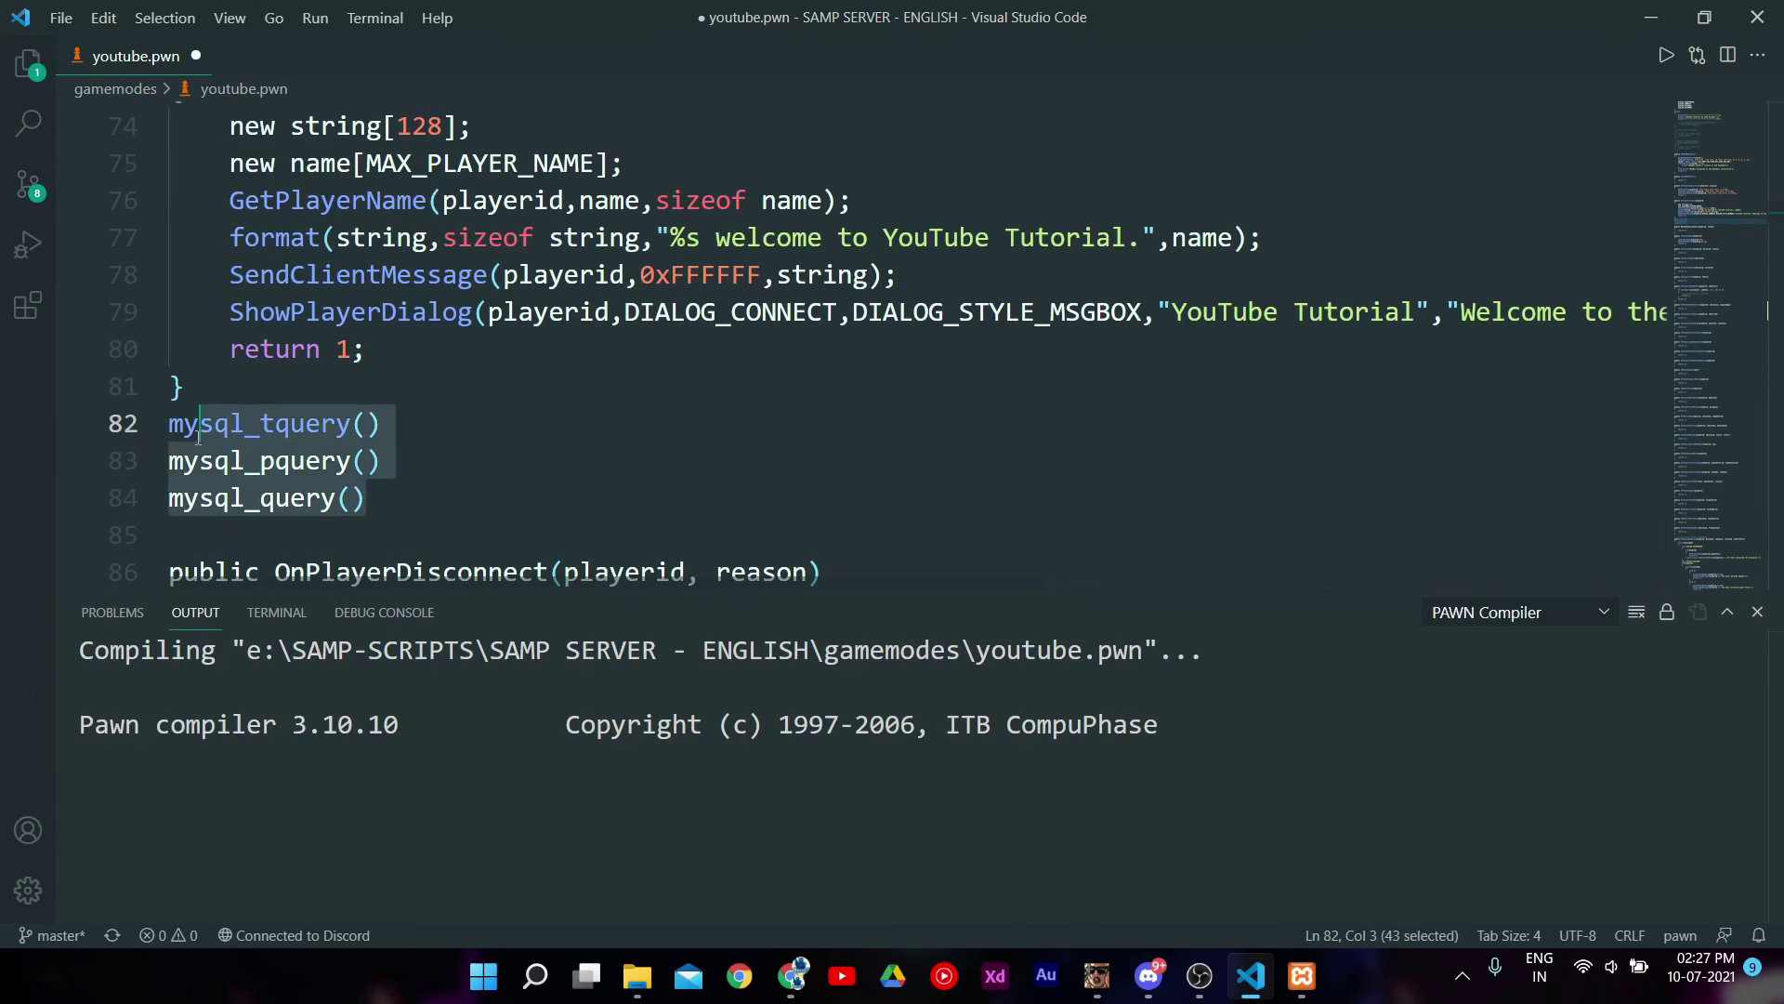
{"action": "key", "text": "Delete"}
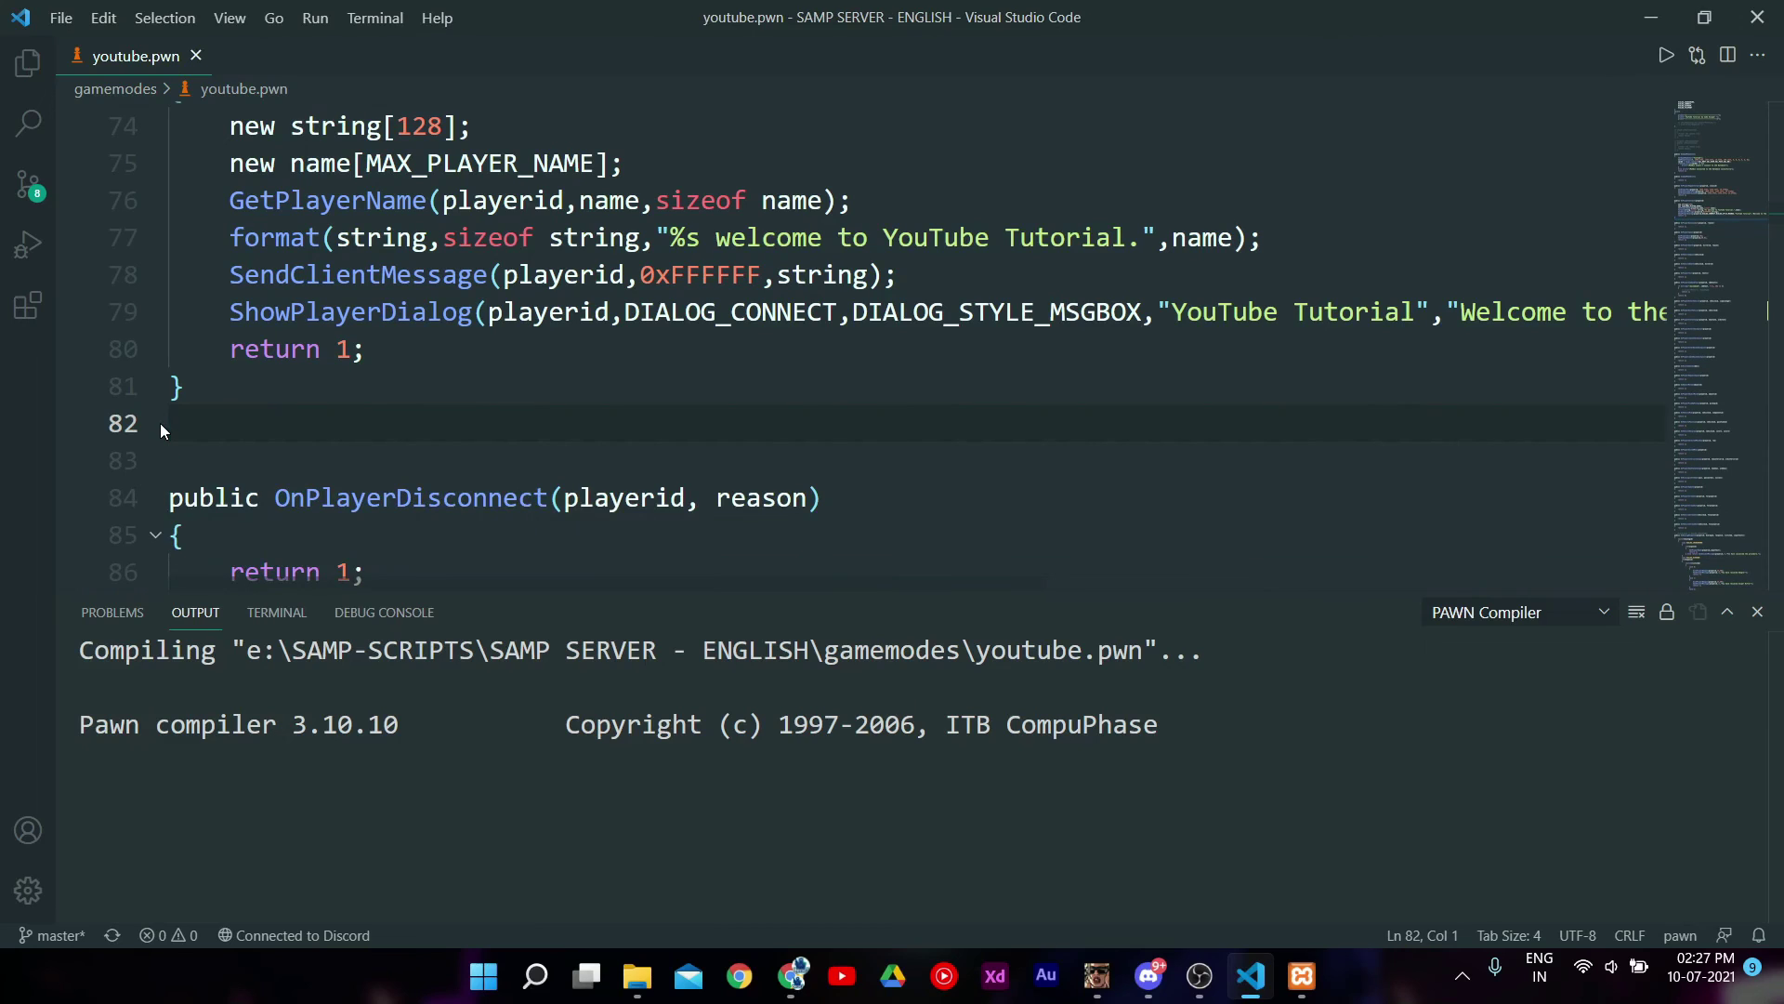
{"action": "key", "text": "BackSpace"}
{"action": "key", "text": "ctrl+s"}
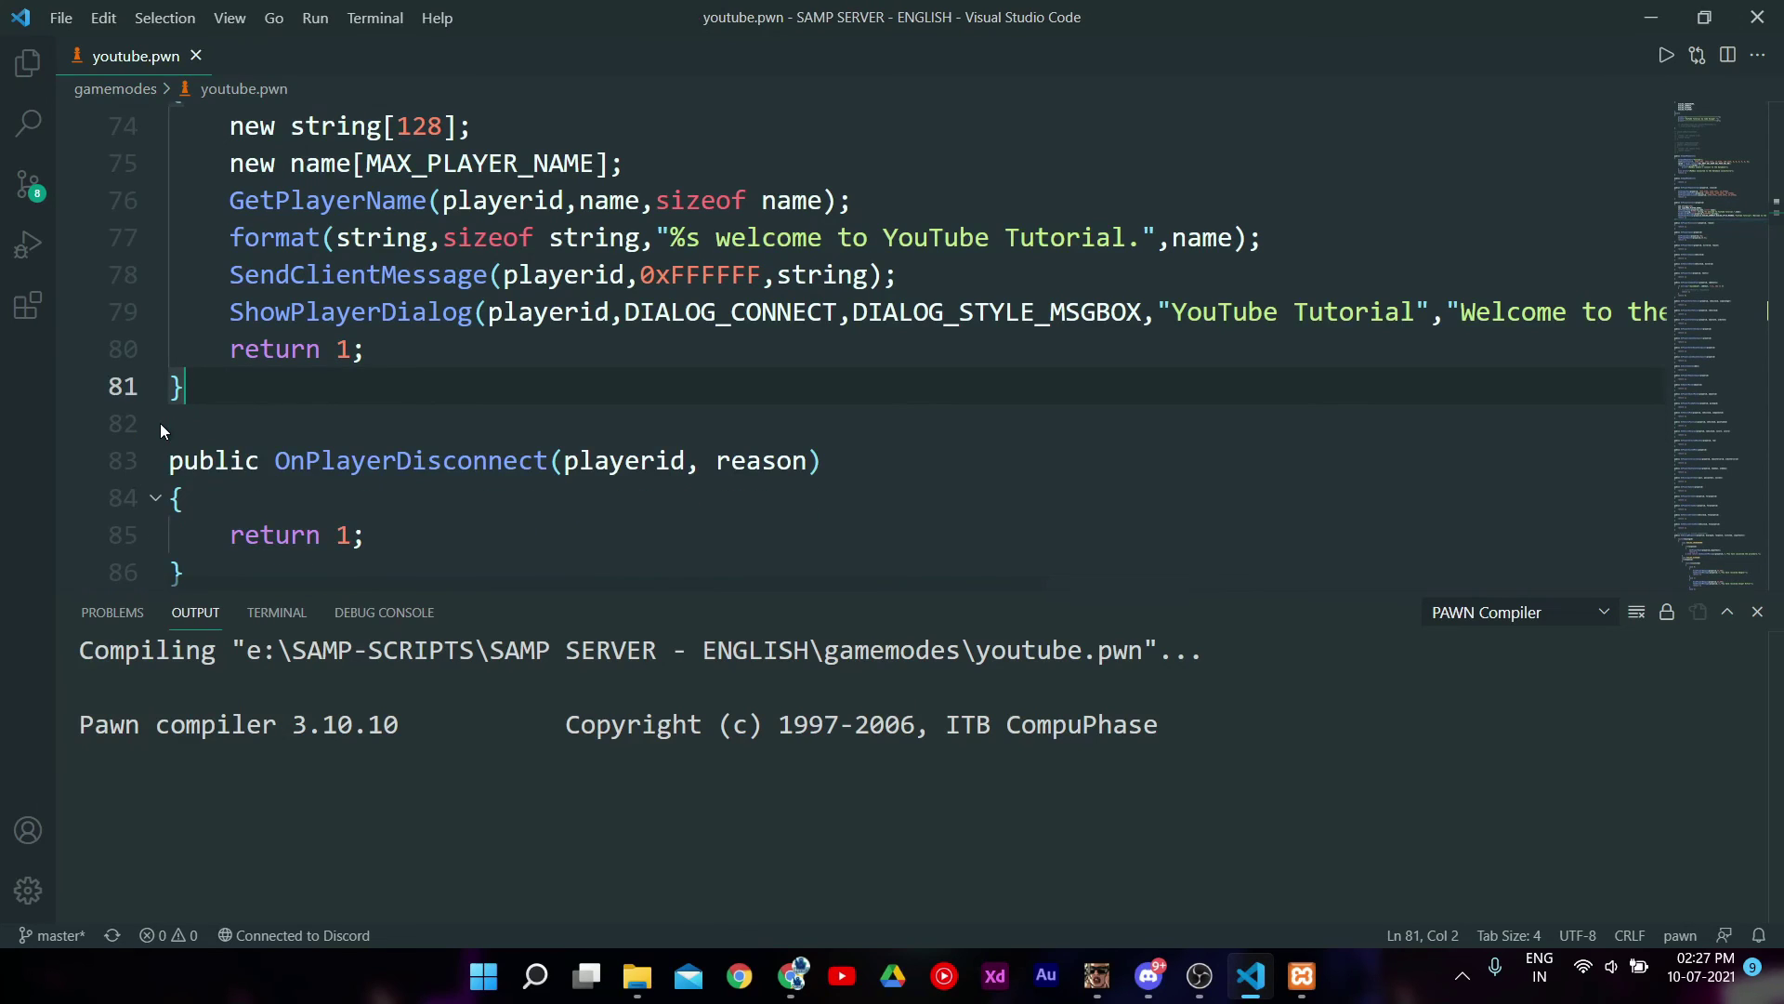
{"action": "scroll", "coordinate": [582, 393], "scroll_direction": "up", "scroll_amount": 3}
{"action": "scroll", "coordinate": [583, 393], "scroll_direction": "up", "scroll_amount": 2}
{"action": "scroll", "coordinate": [583, 393], "scroll_direction": "up", "scroll_amount": 2}
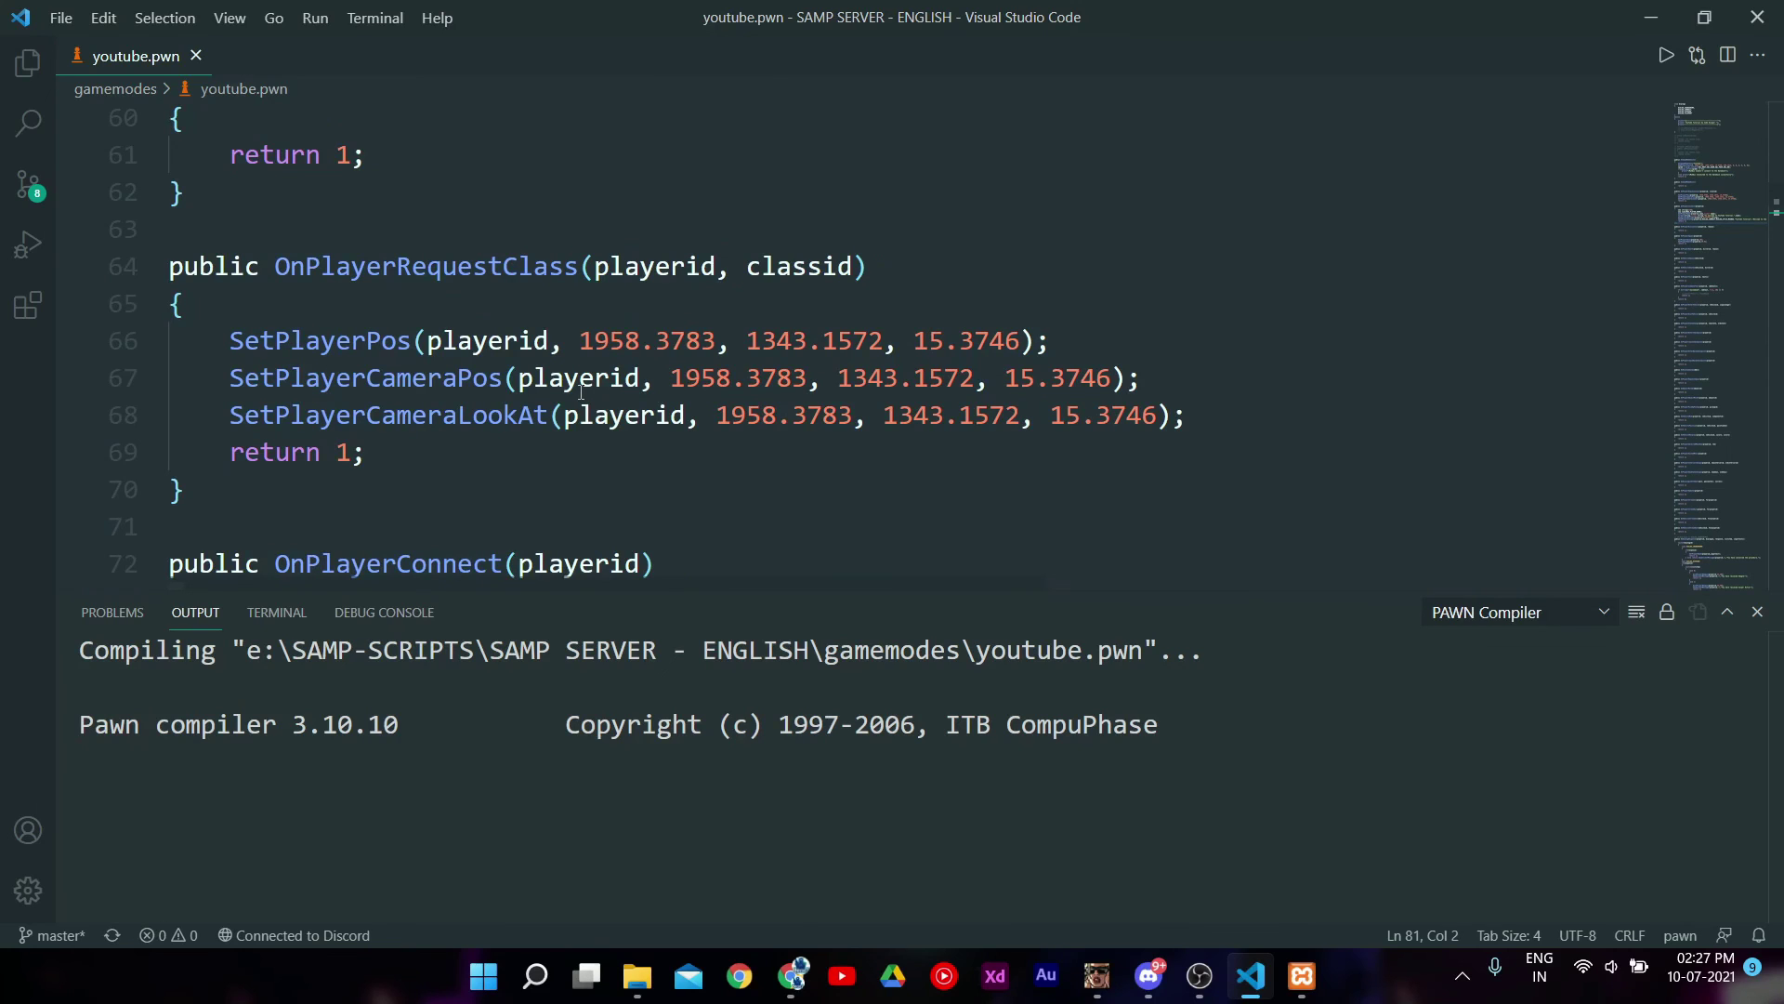
Show Discord's Code Escape #rules channel, then return to Chrome's Code Escape YouTube page.
{"action": "key", "text": "alt+Tab"}
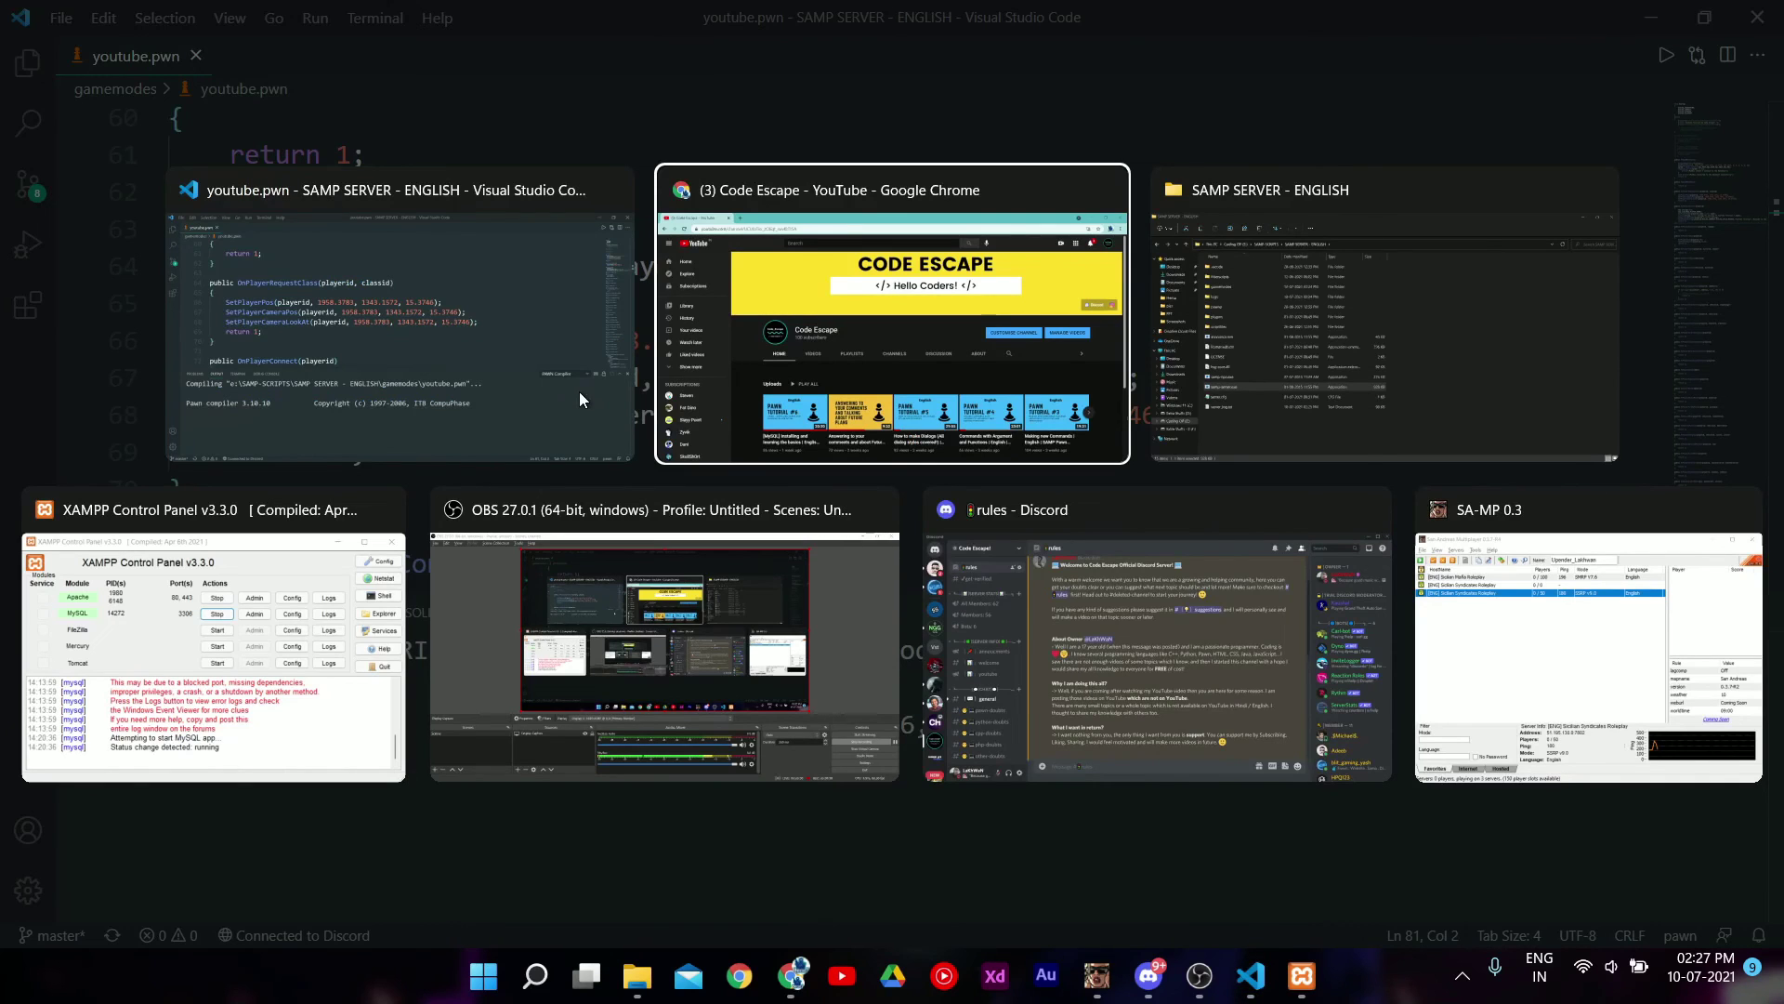
{"action": "key", "text": "alt+Tab"}
{"action": "key", "text": "alt+Tab"}
{"action": "key", "text": "alt+Tab"}
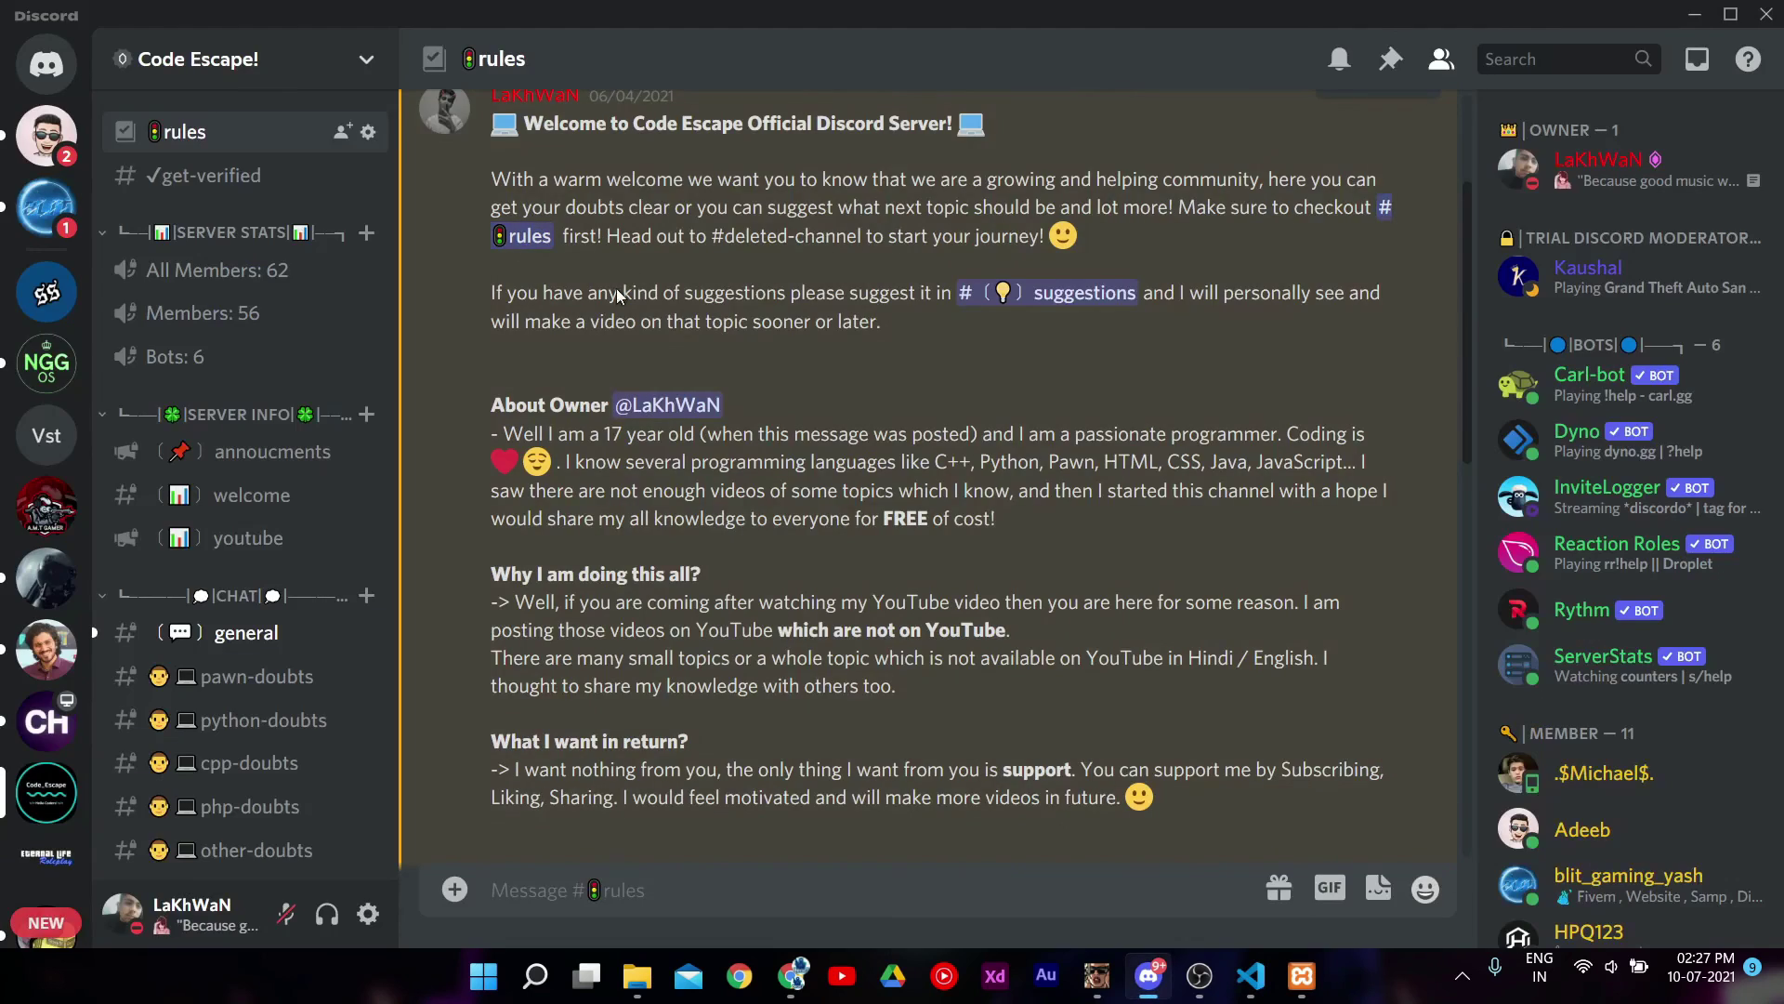
{"action": "key", "text": "alt+Tab"}
{"action": "key", "text": "alt+Tab"}
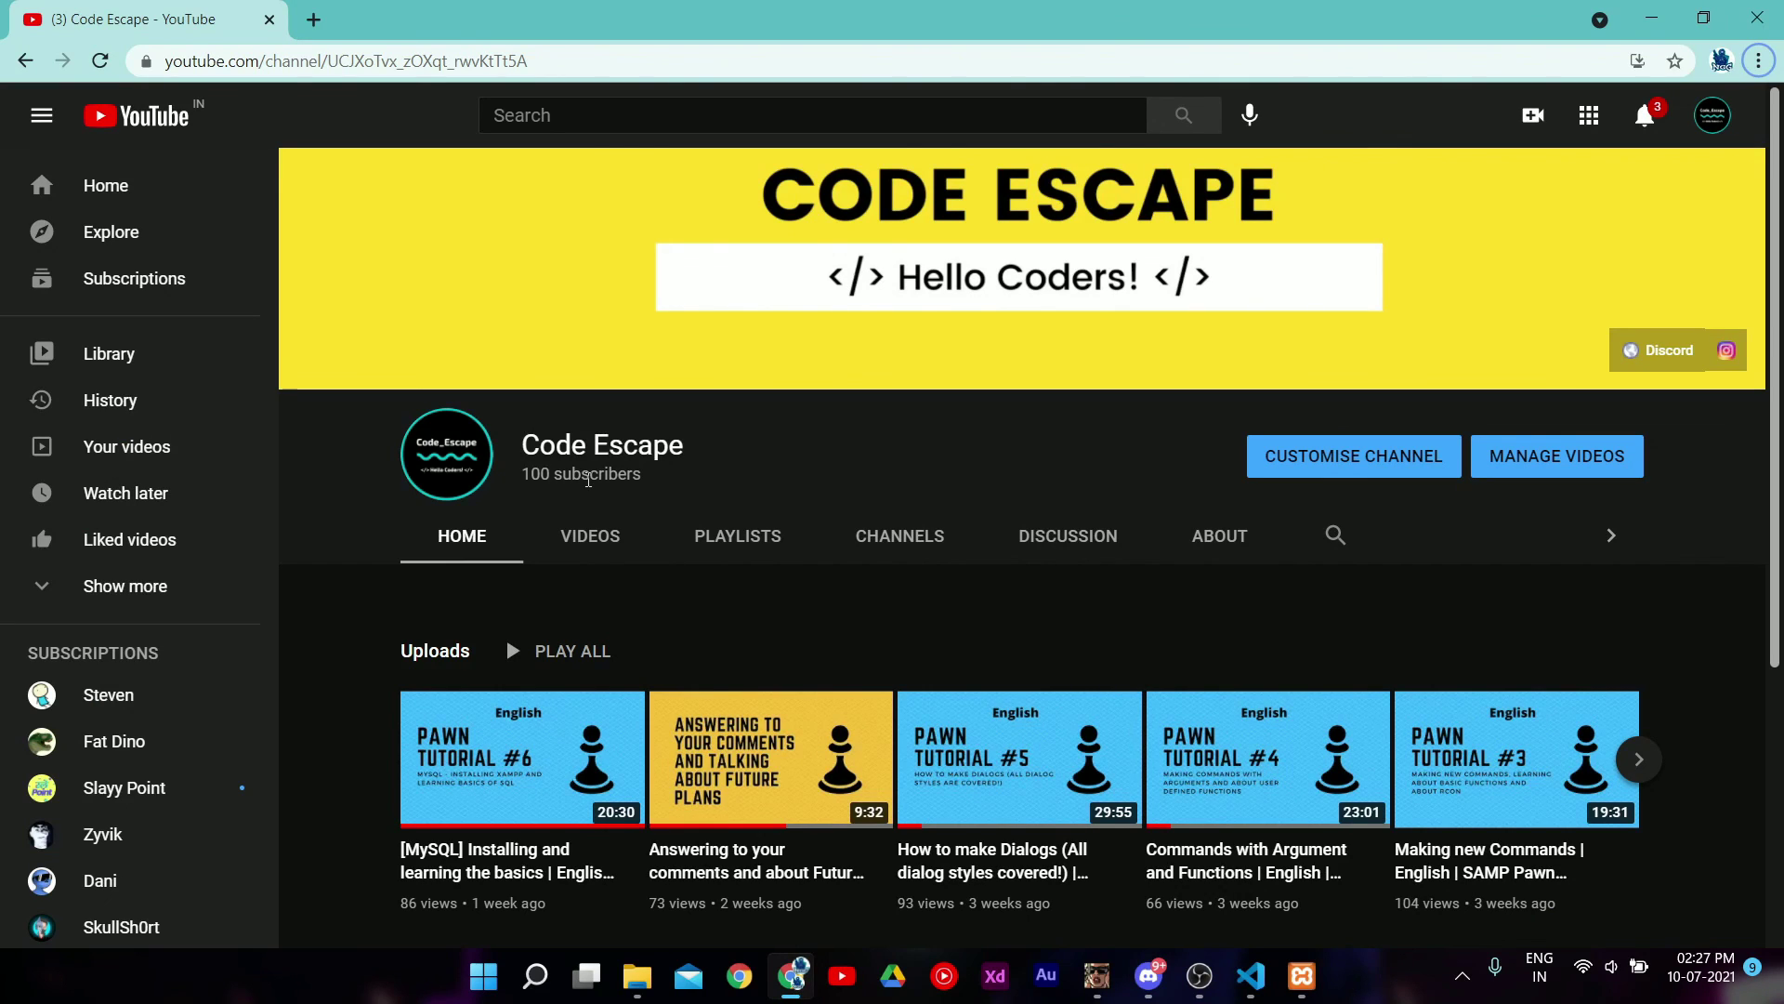
{"action": "key", "text": "alt+Tab"}
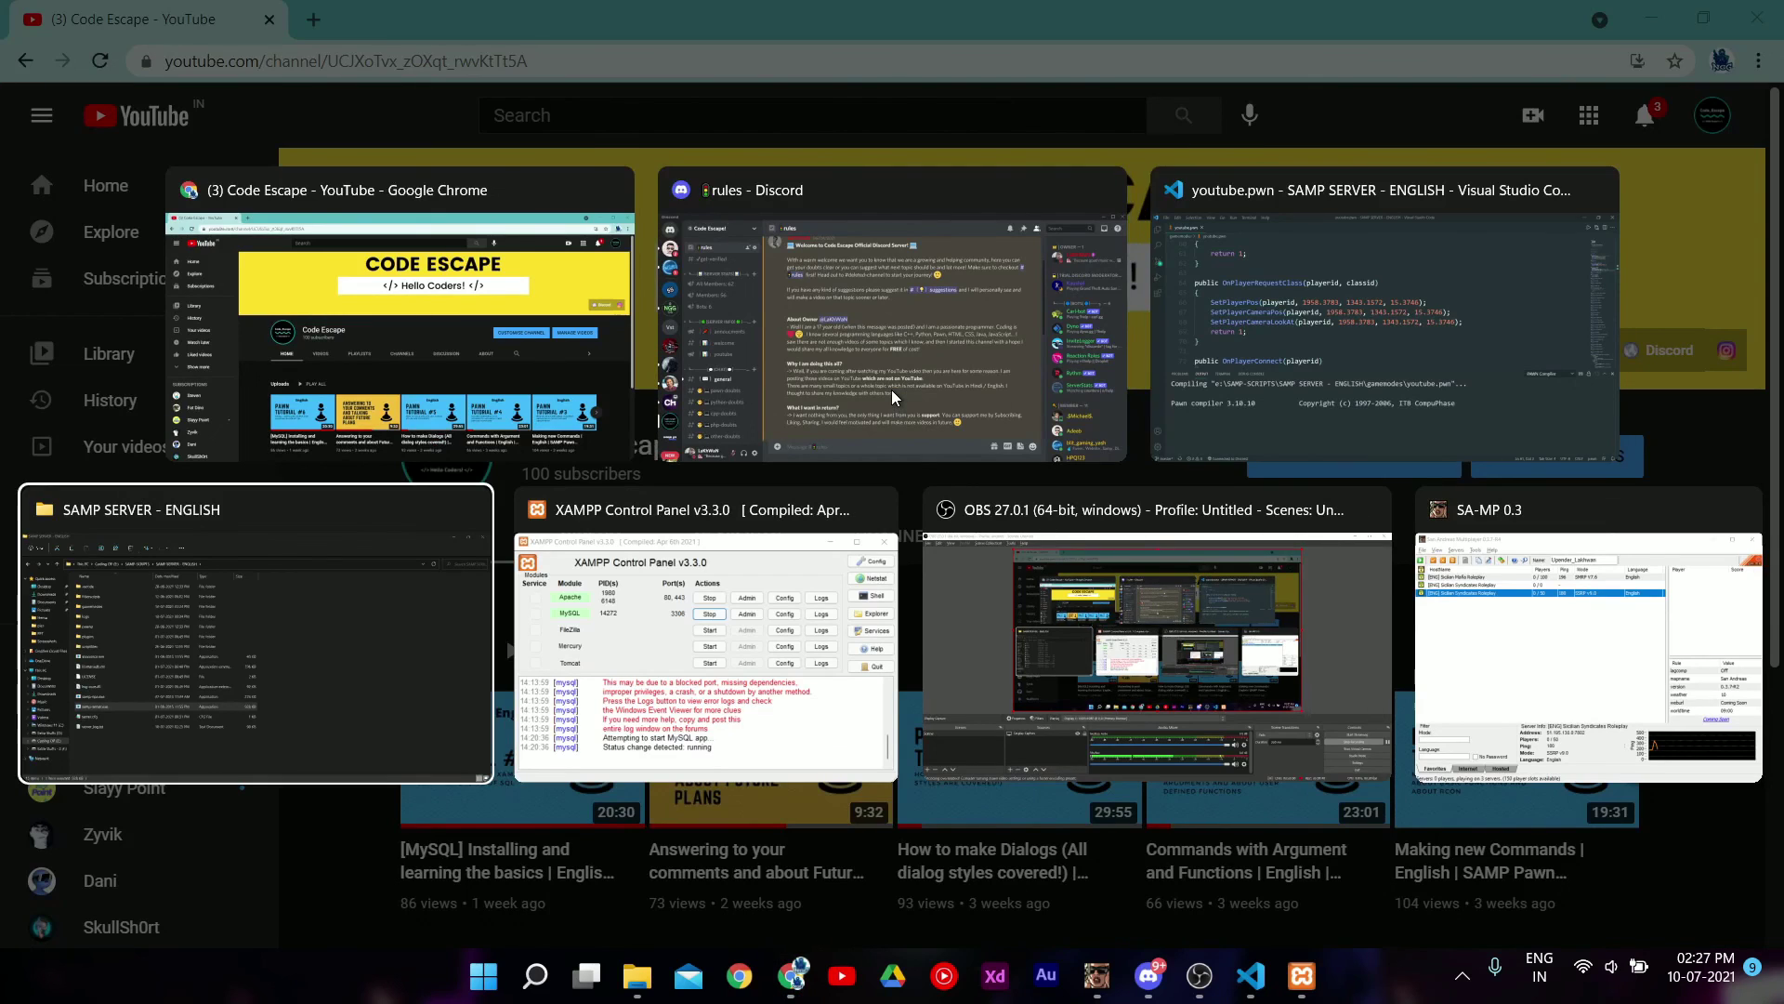